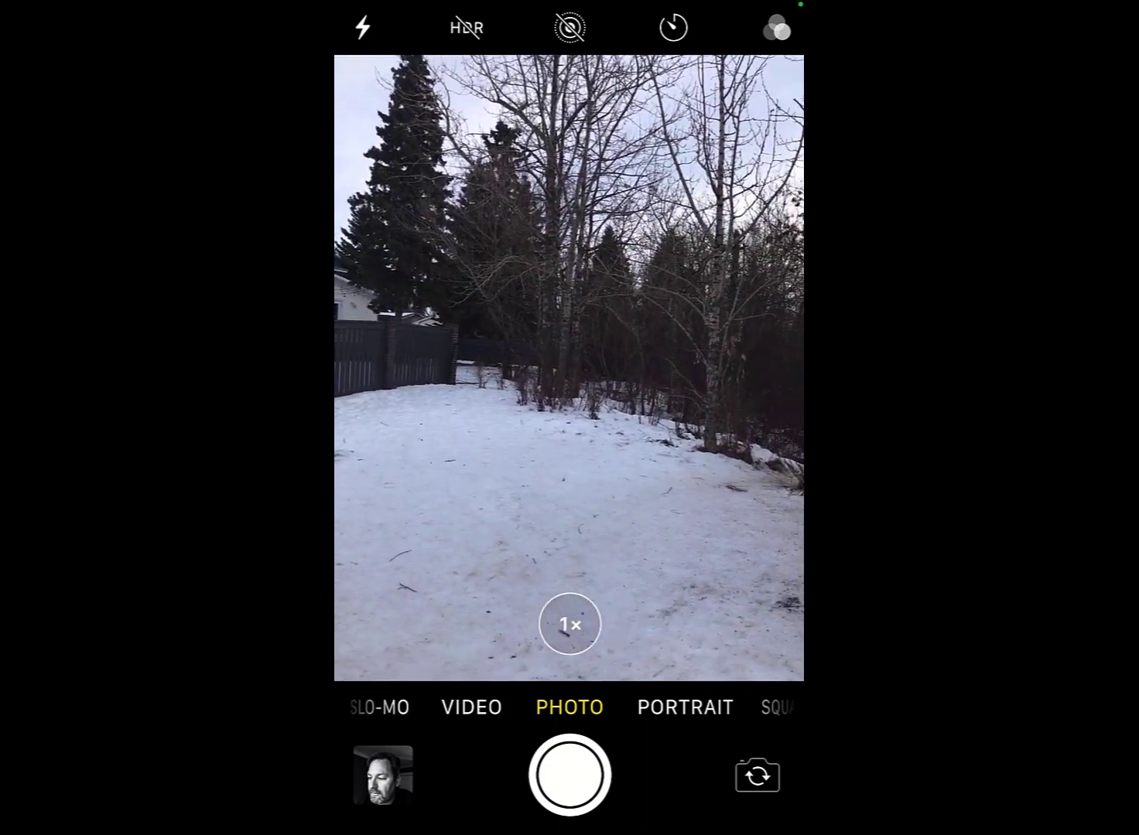
Switch the phone camera to Pano mode for a panorama of the snowy ravine.
click(684, 707)
click(691, 706)
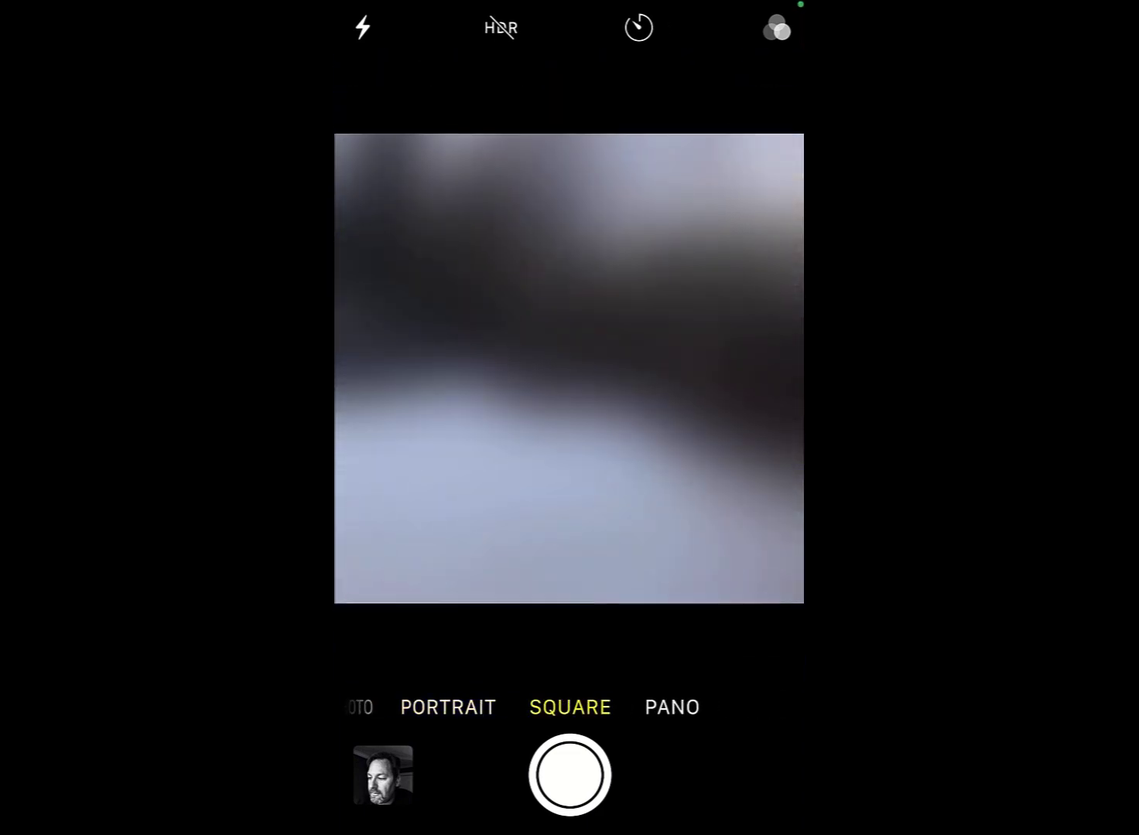
click(651, 707)
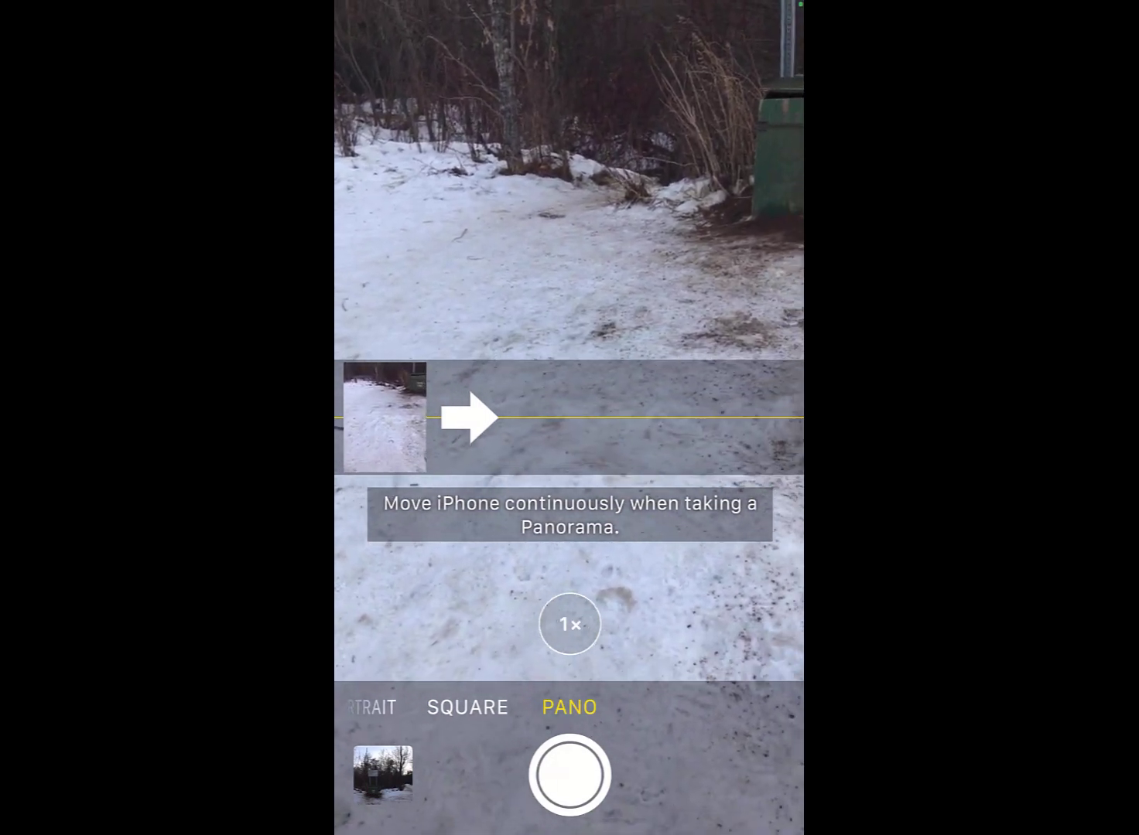
Switch the phone camera from Pano to Square mode.
click(468, 708)
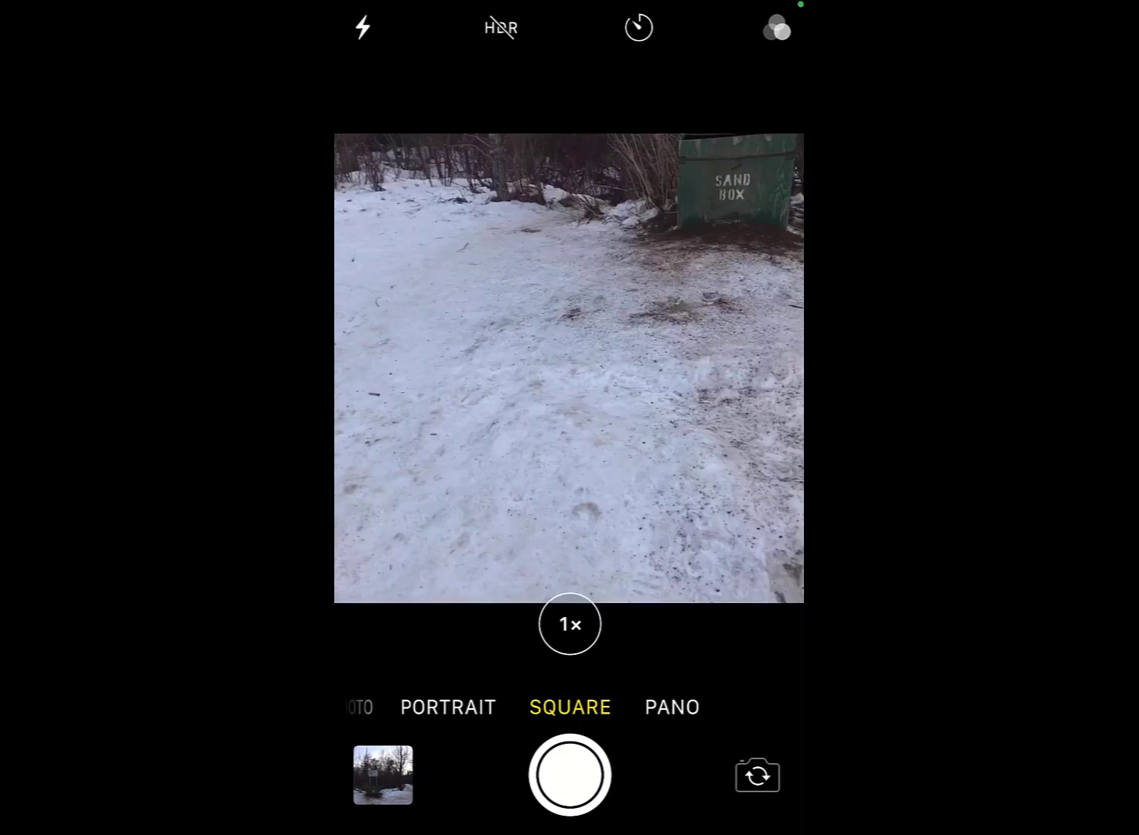
click(447, 707)
click(521, 706)
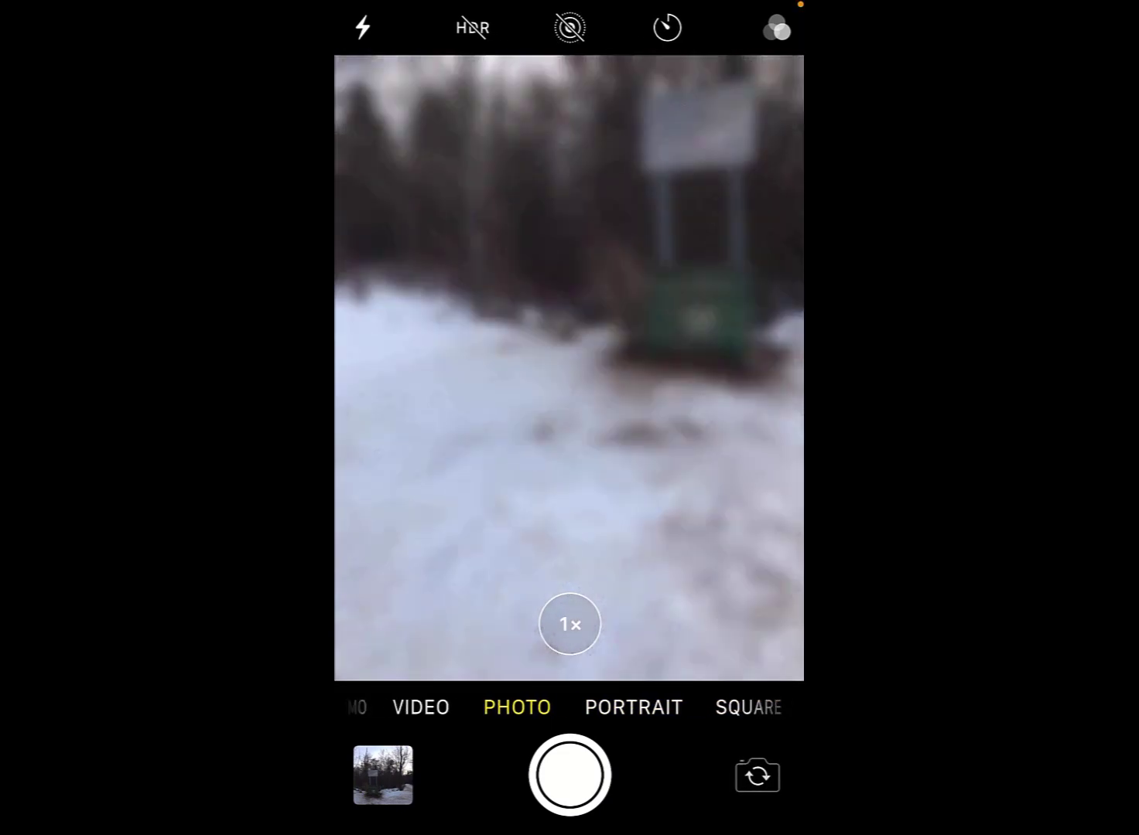
click(685, 707)
click(692, 708)
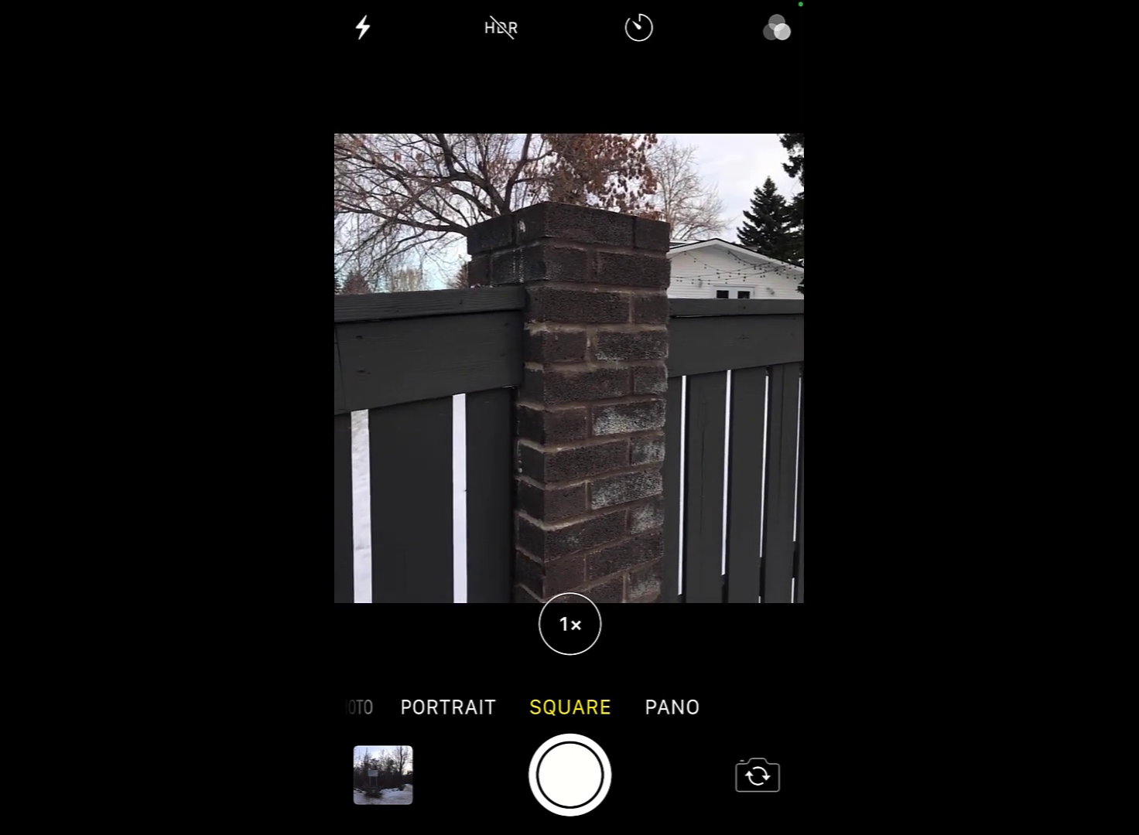
Take a series of square close-up photos covering the brick pillar and fence, trees, snowy ground, park signs and wooden railing.
click(570, 775)
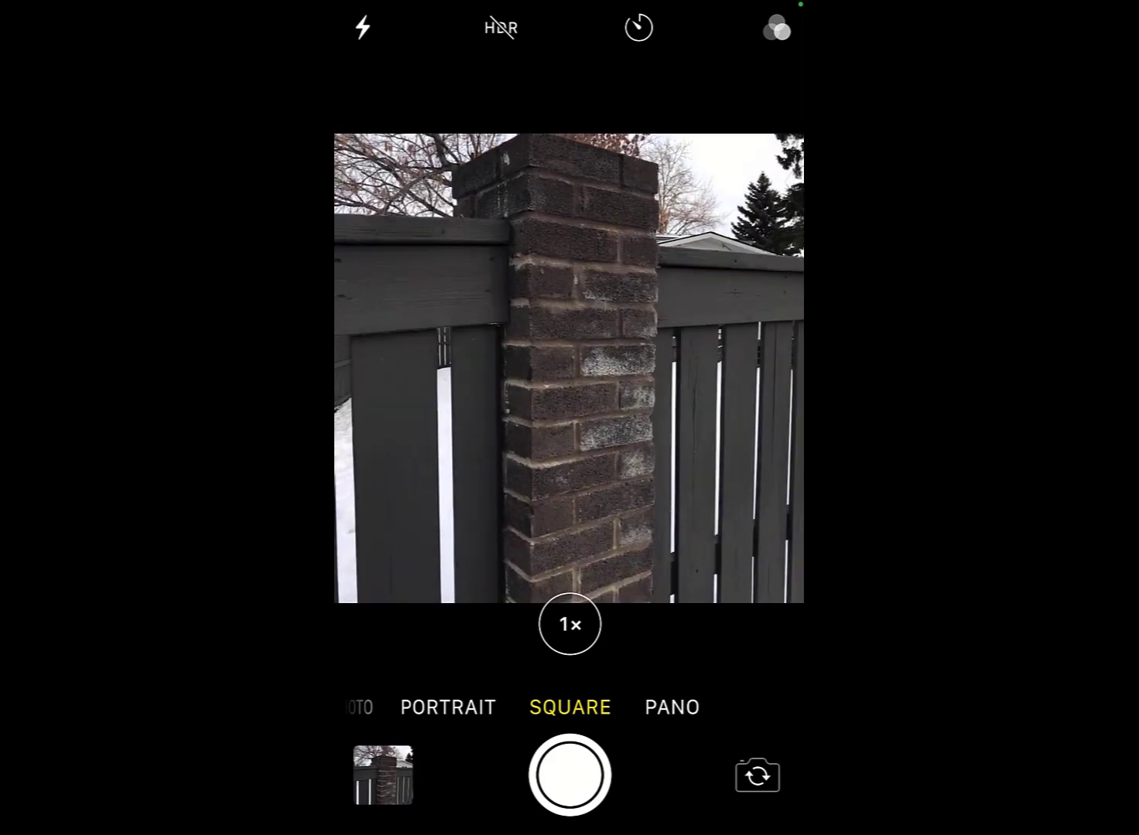
click(570, 775)
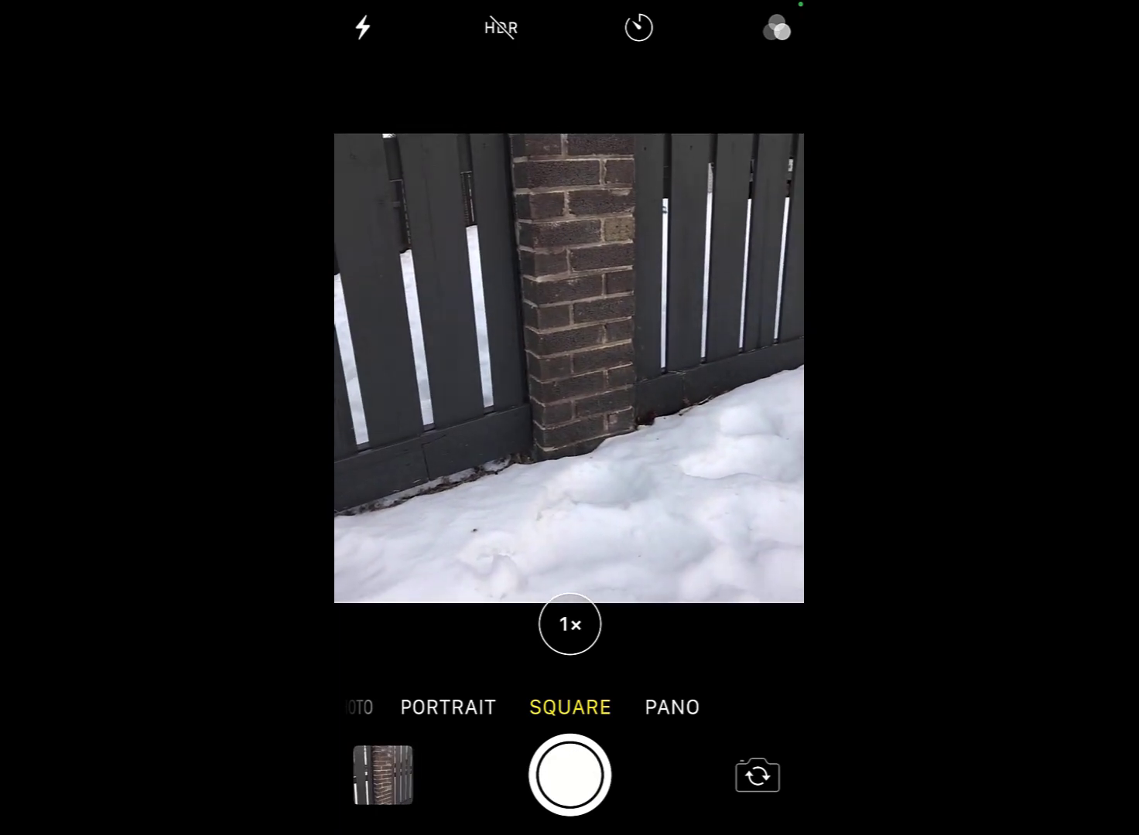
click(570, 775)
click(570, 775)
click(571, 774)
click(571, 775)
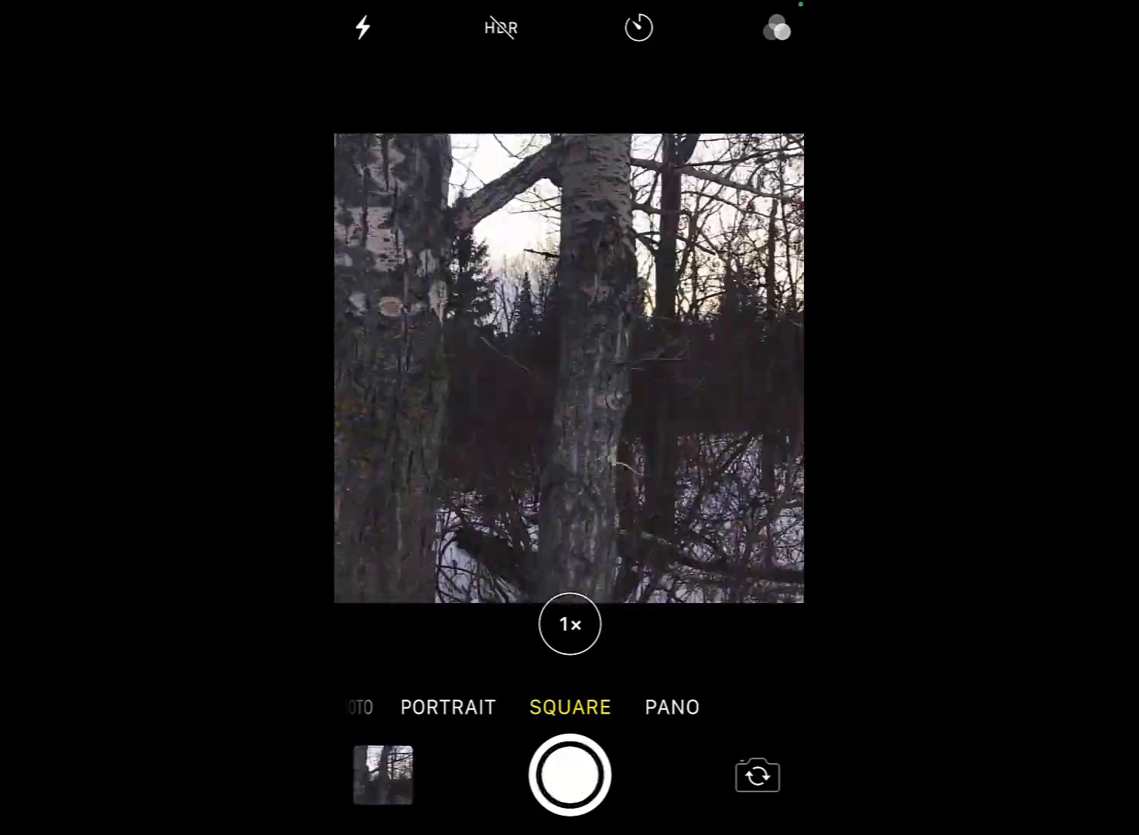
click(570, 775)
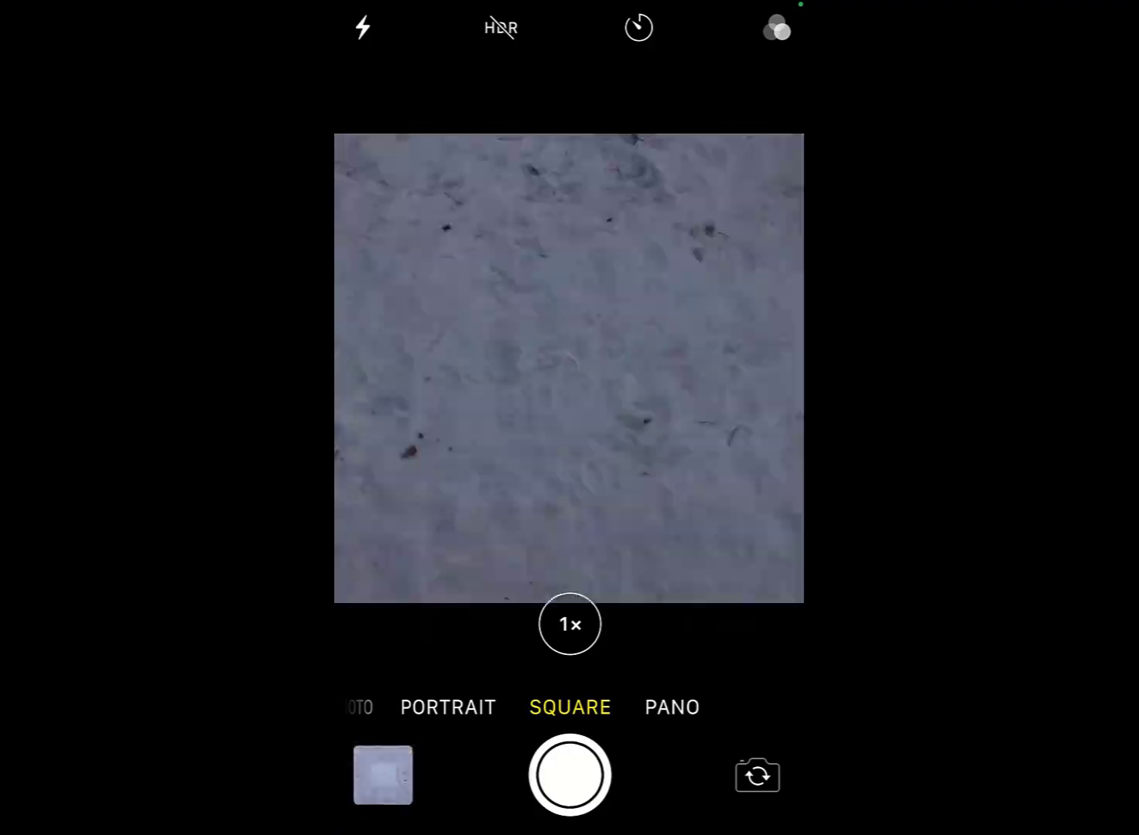
click(570, 775)
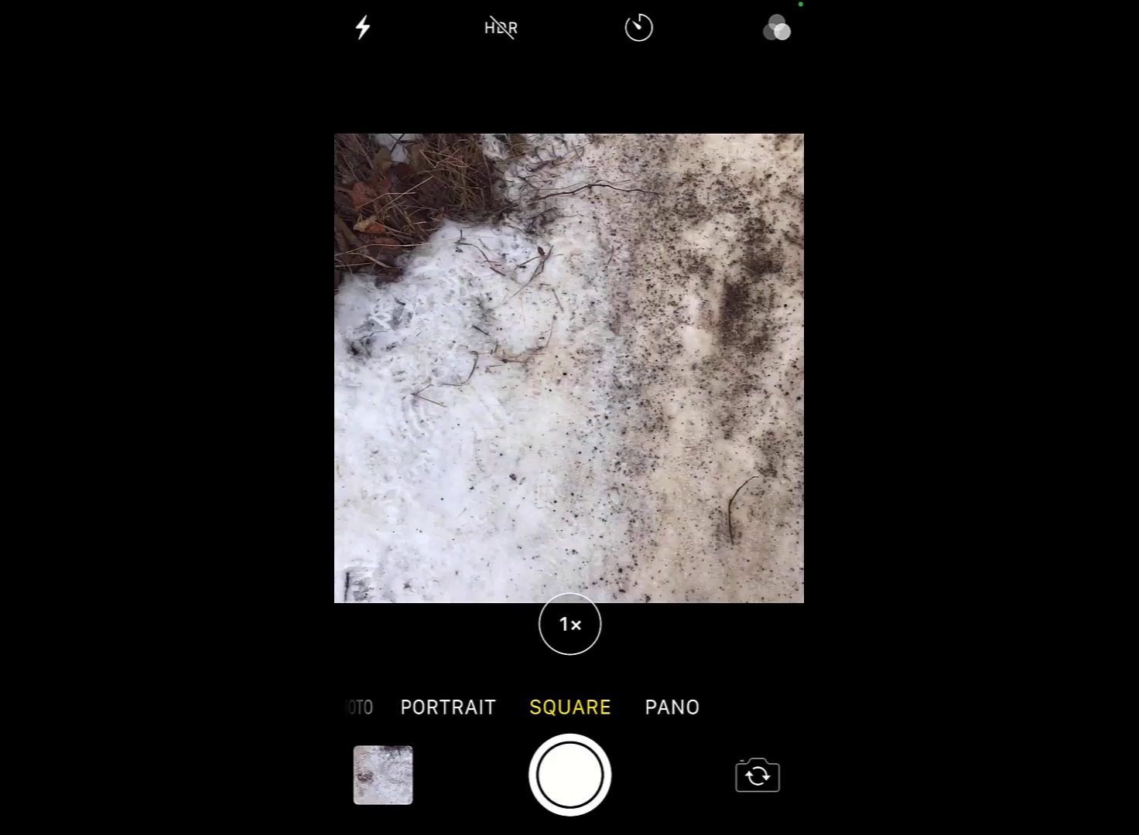
click(570, 775)
click(570, 774)
click(570, 775)
click(570, 775)
click(570, 775)
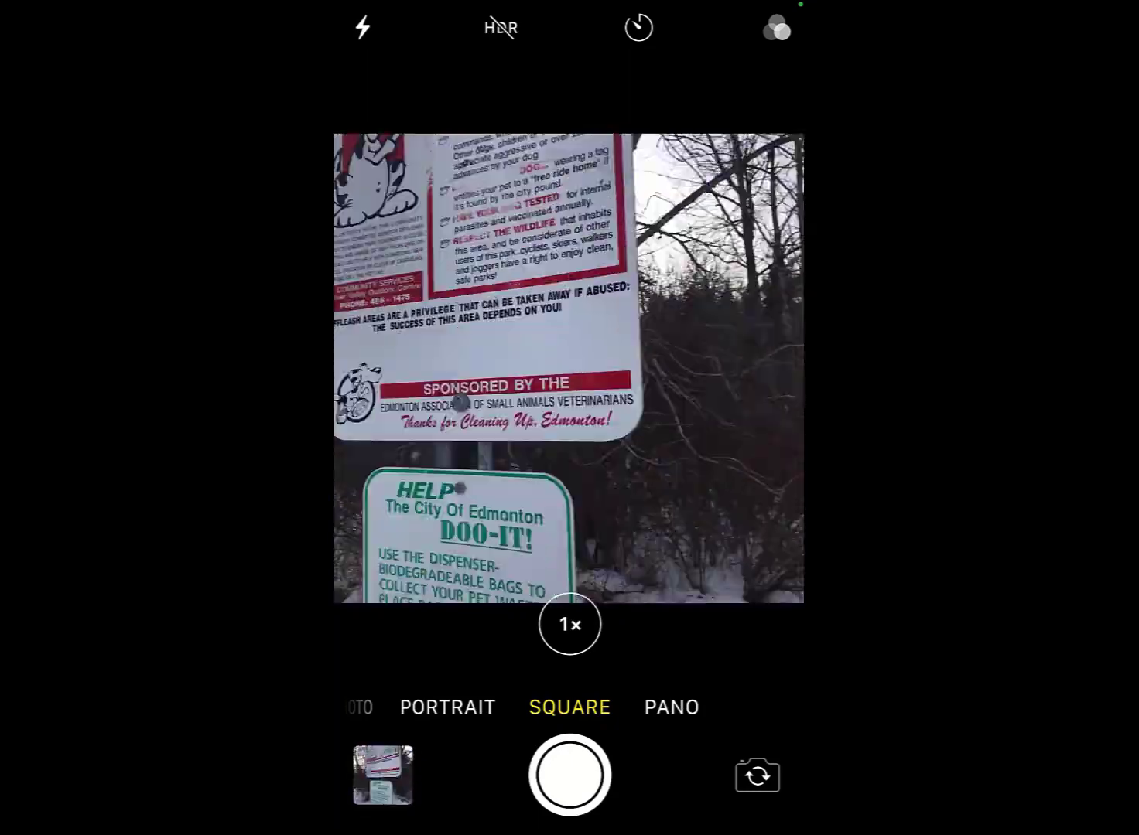
click(571, 775)
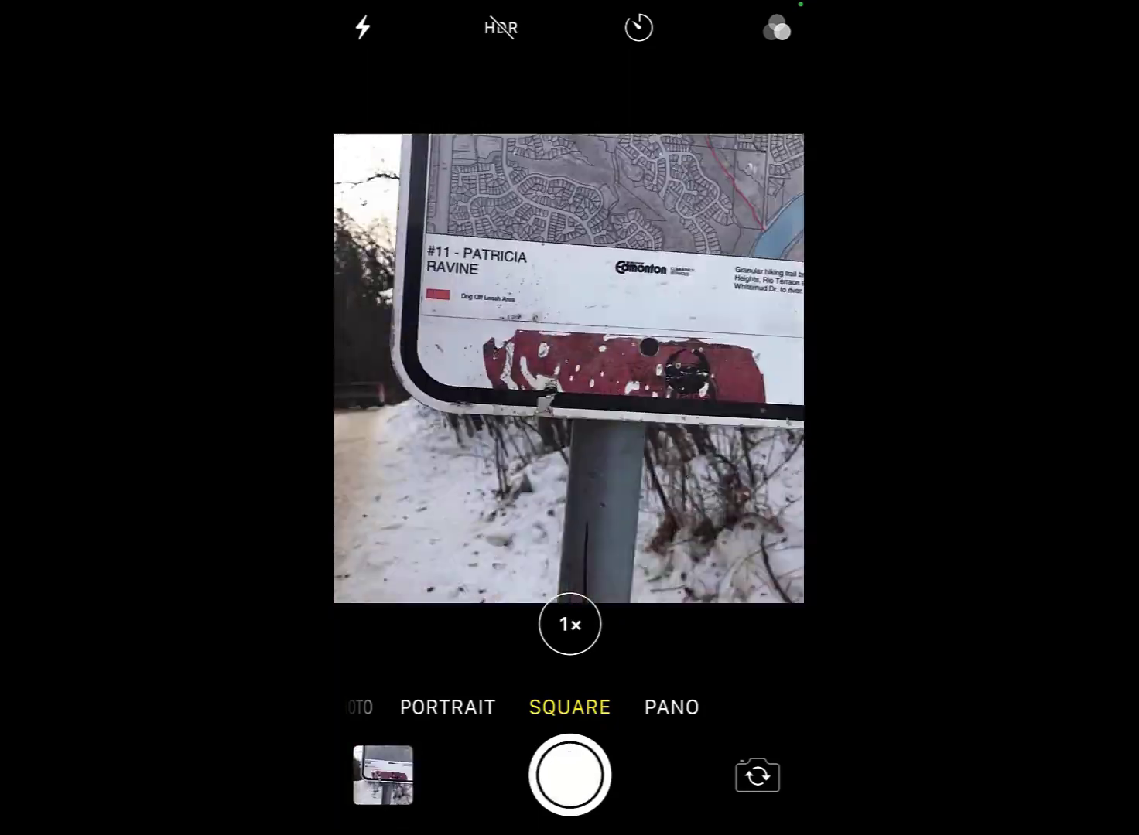
click(571, 775)
click(570, 774)
click(570, 775)
click(571, 775)
Switch the camera to Photo mode and take a picture of the wooden railing.
drag(464, 707, 666, 707)
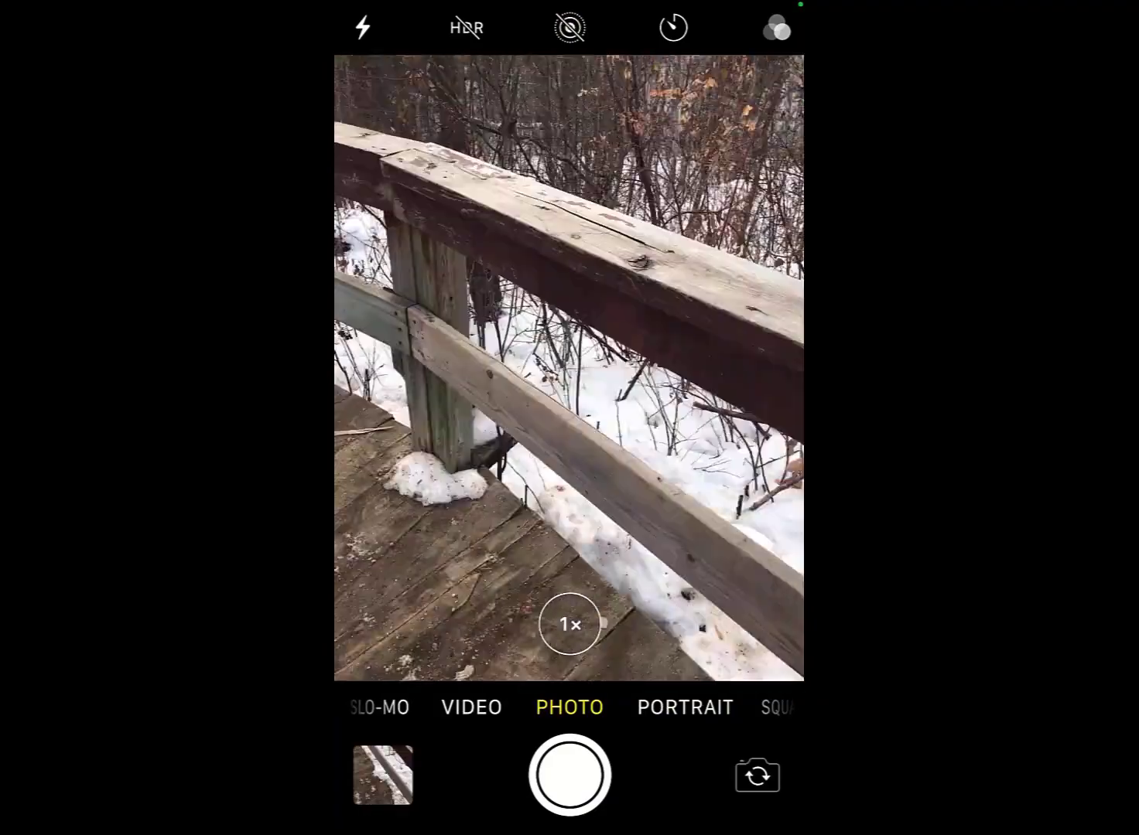
click(570, 774)
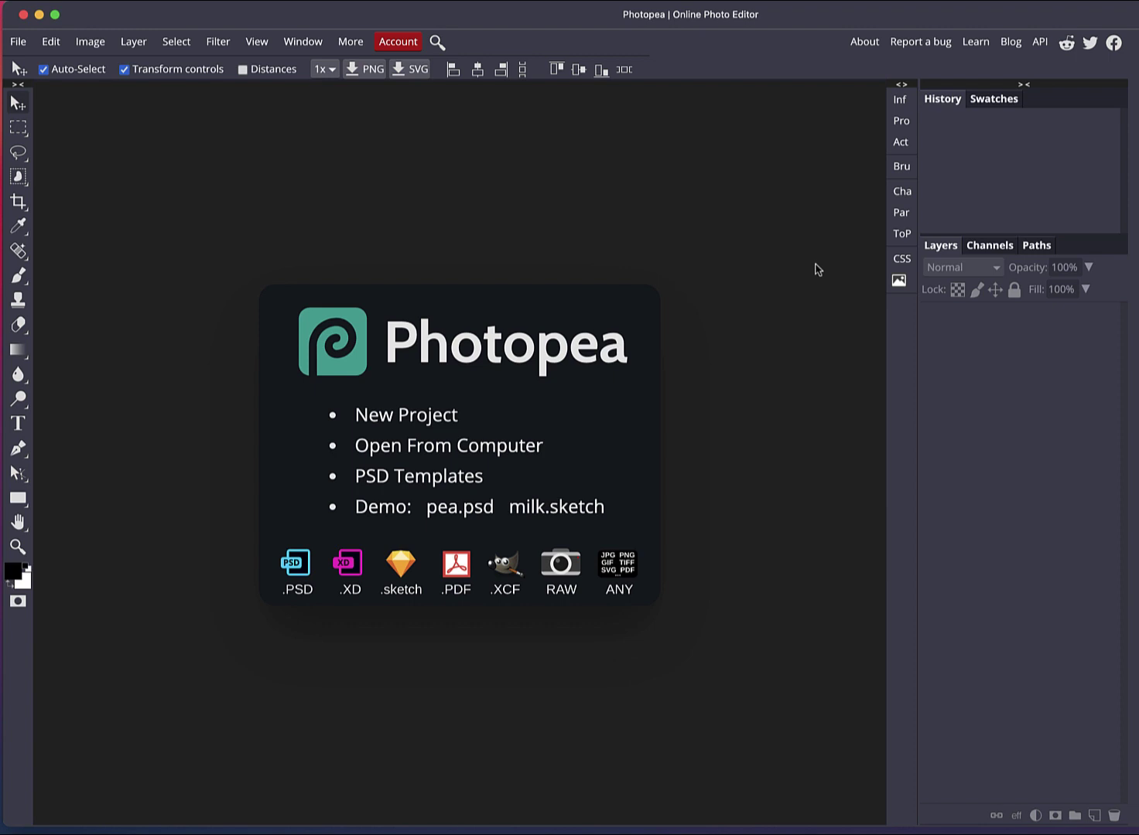
In Photopea, create a new project from the Youtube Cover preset, 2560 x 1440 px with a white background.
click(19, 44)
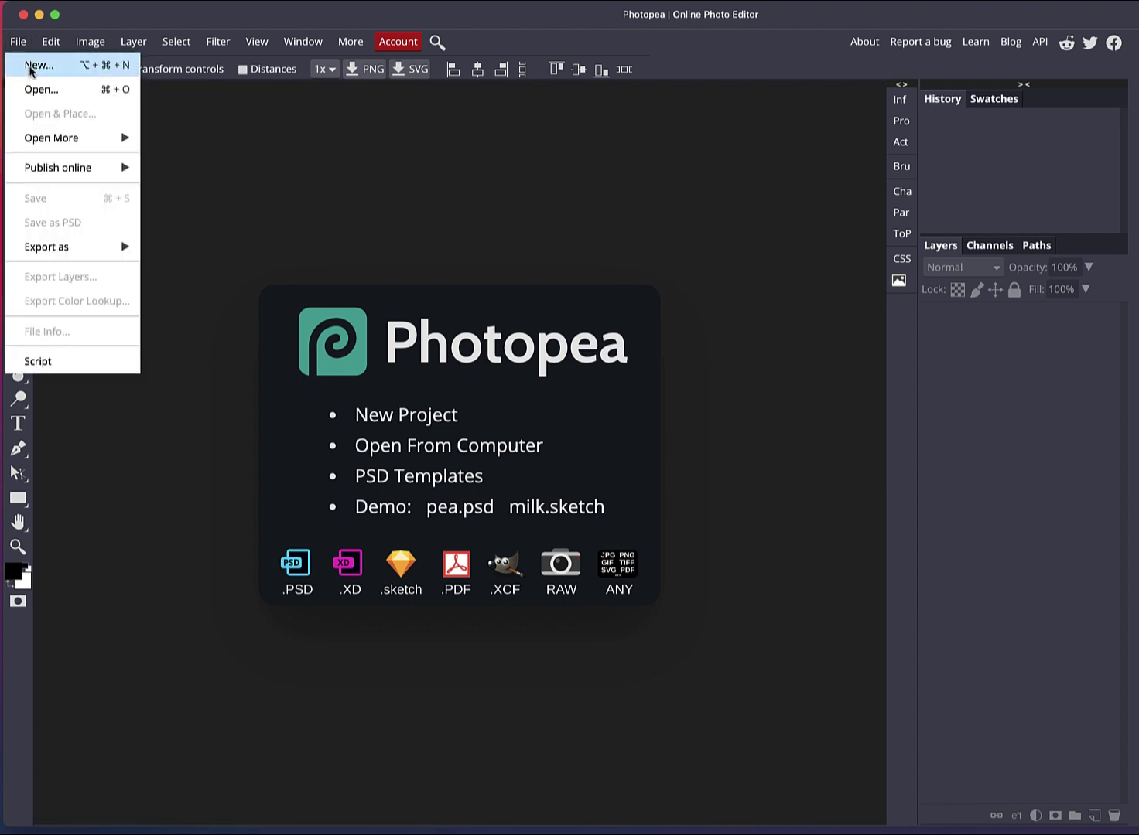
click(31, 69)
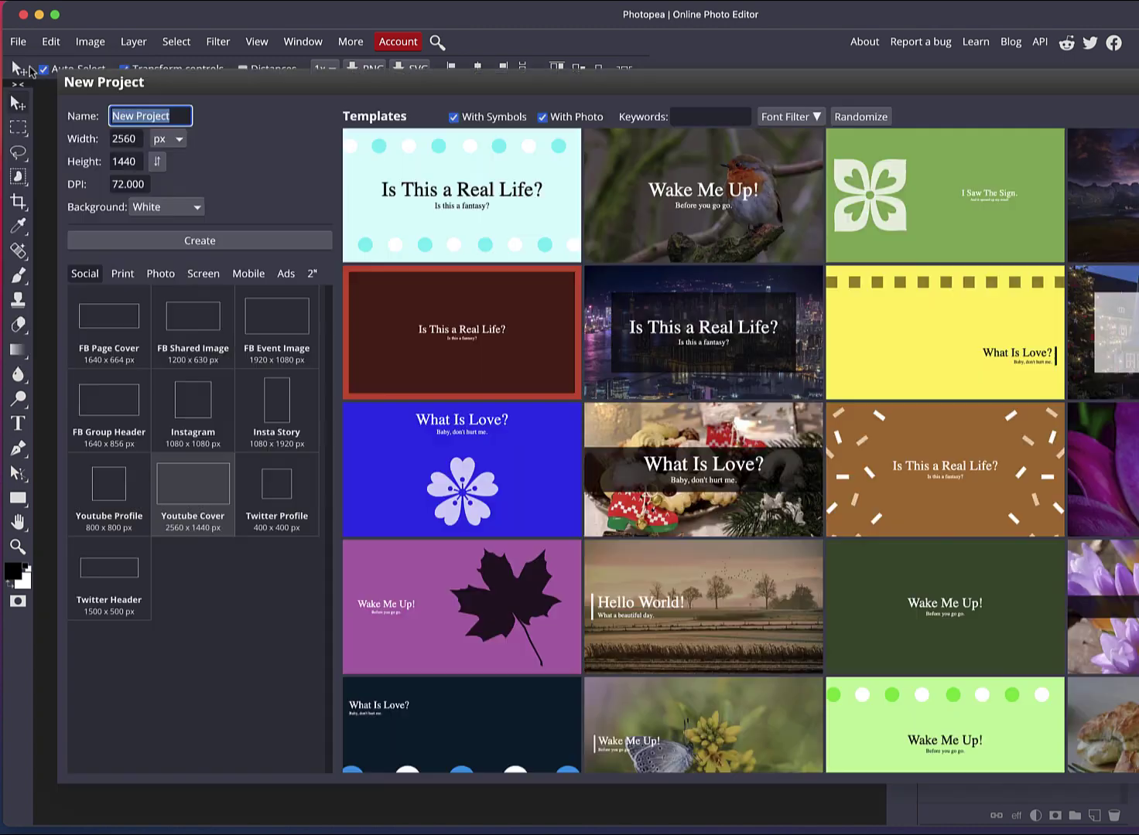
click(193, 487)
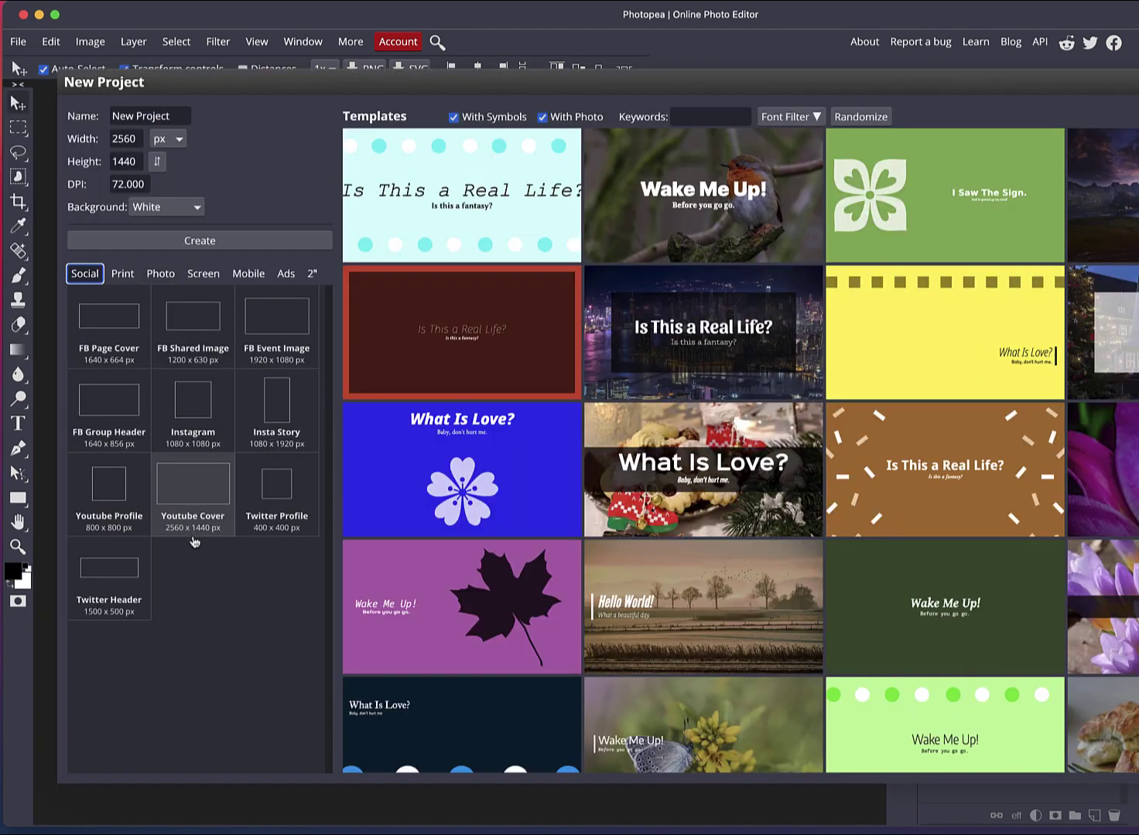
click(217, 243)
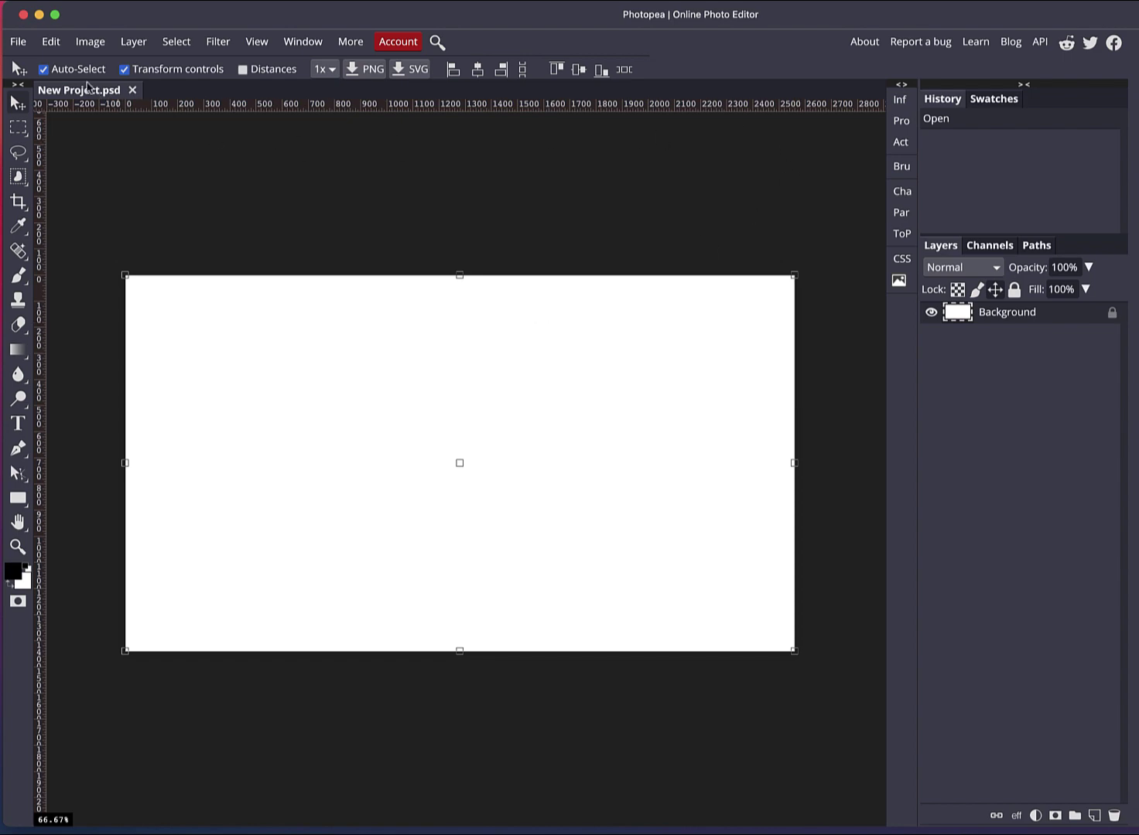
Place the panorama David_Hockney_00001.jpg from the JPEG folder into the project and accept its placement.
click(18, 44)
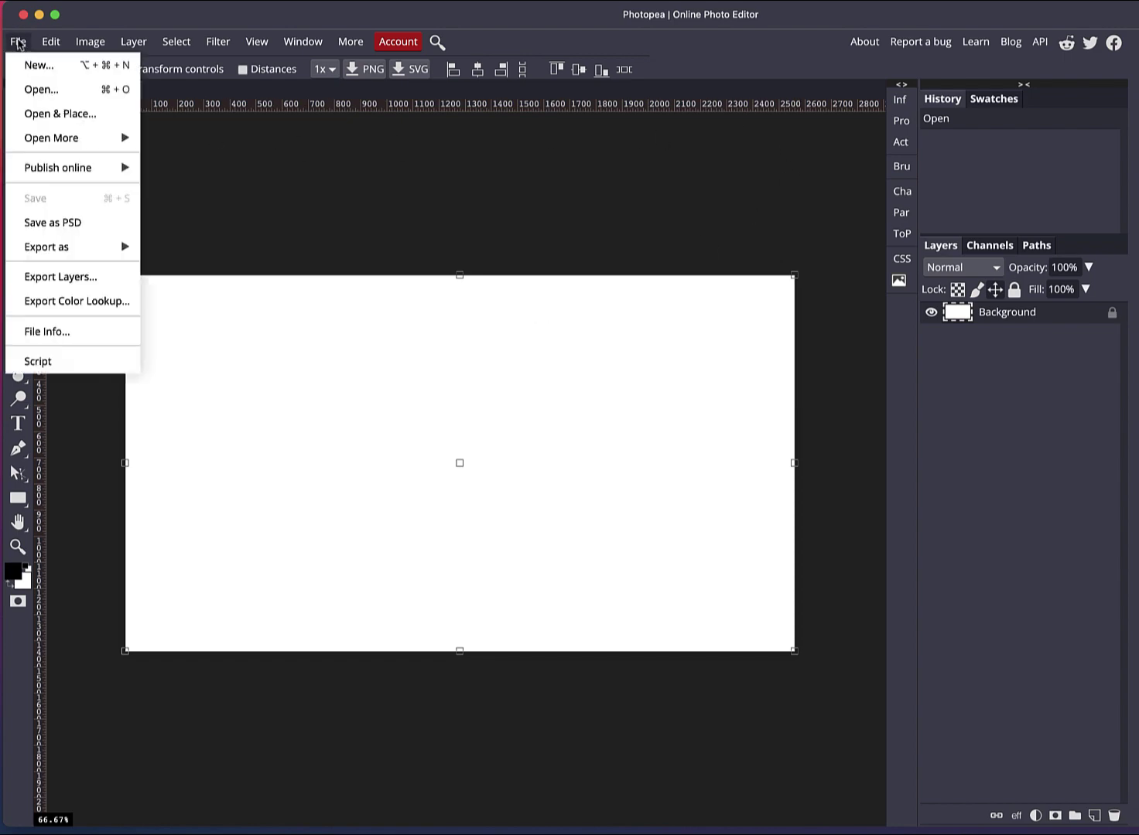
click(34, 115)
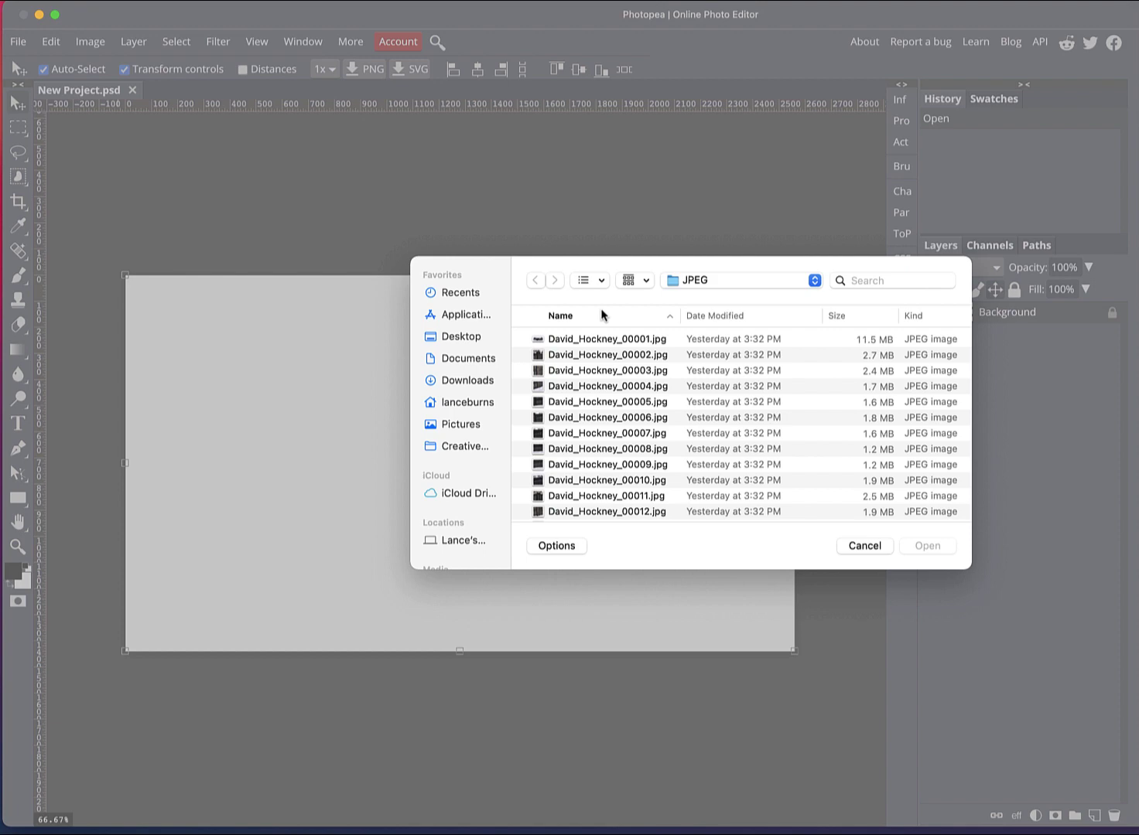
scroll(590, 346, down, 20)
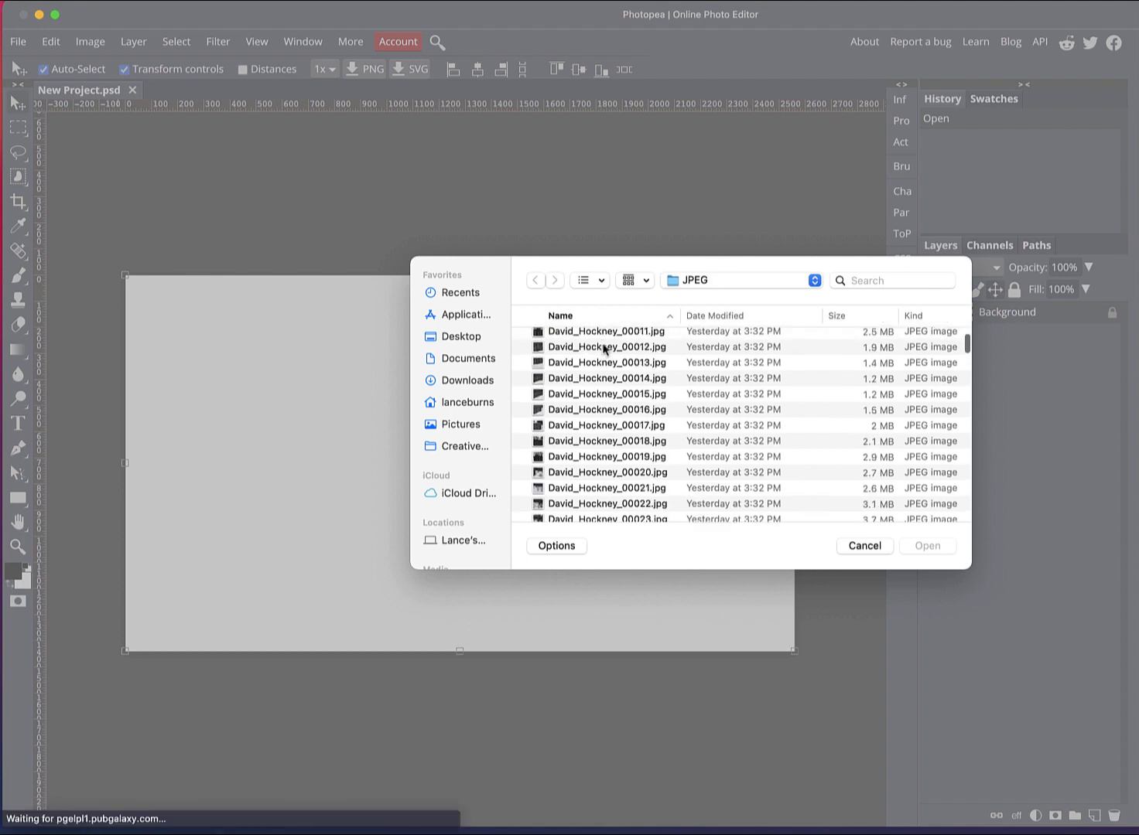
scroll(603, 350, down, 20)
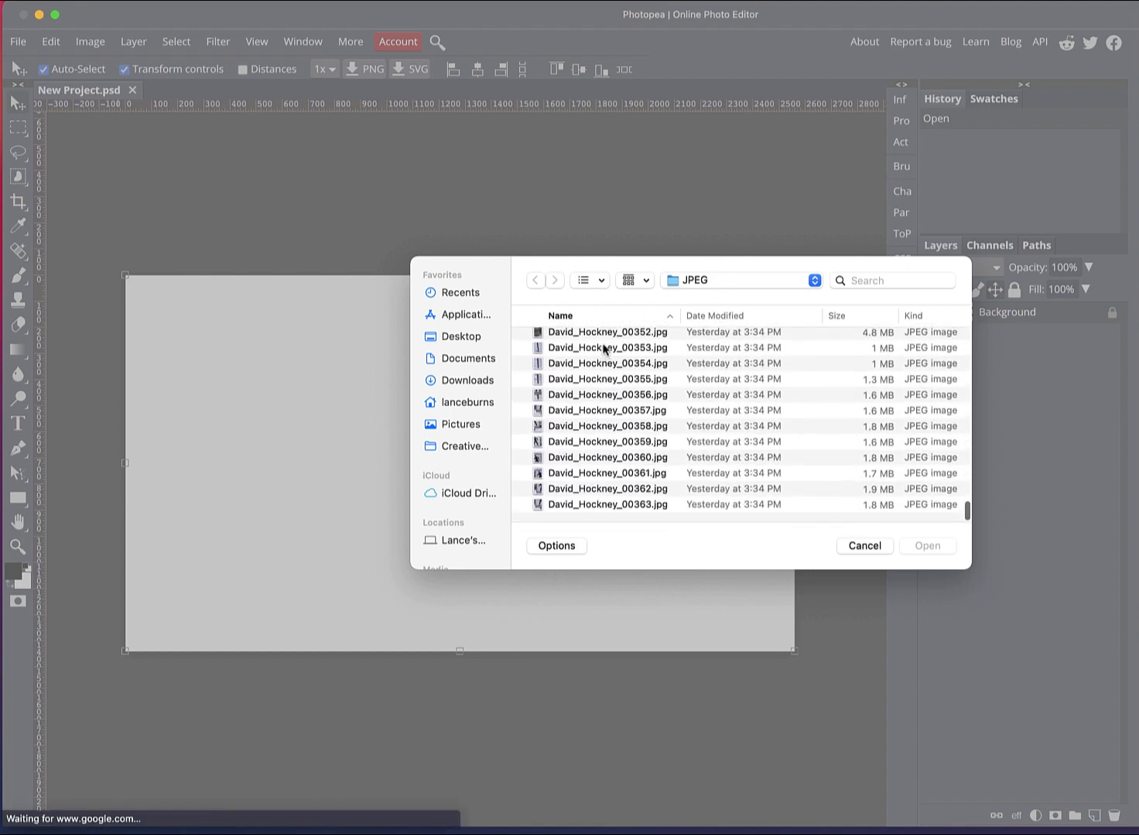
click(643, 506)
scroll(642, 507, up, 20)
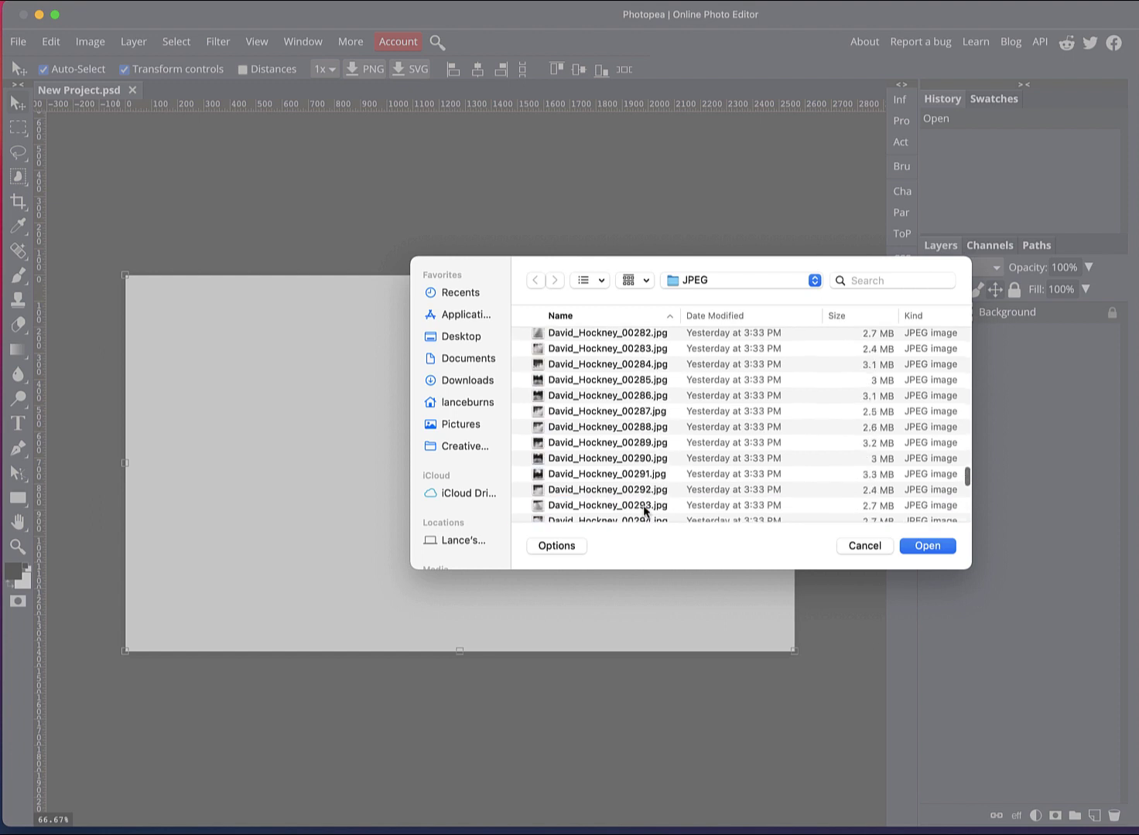
click(620, 341)
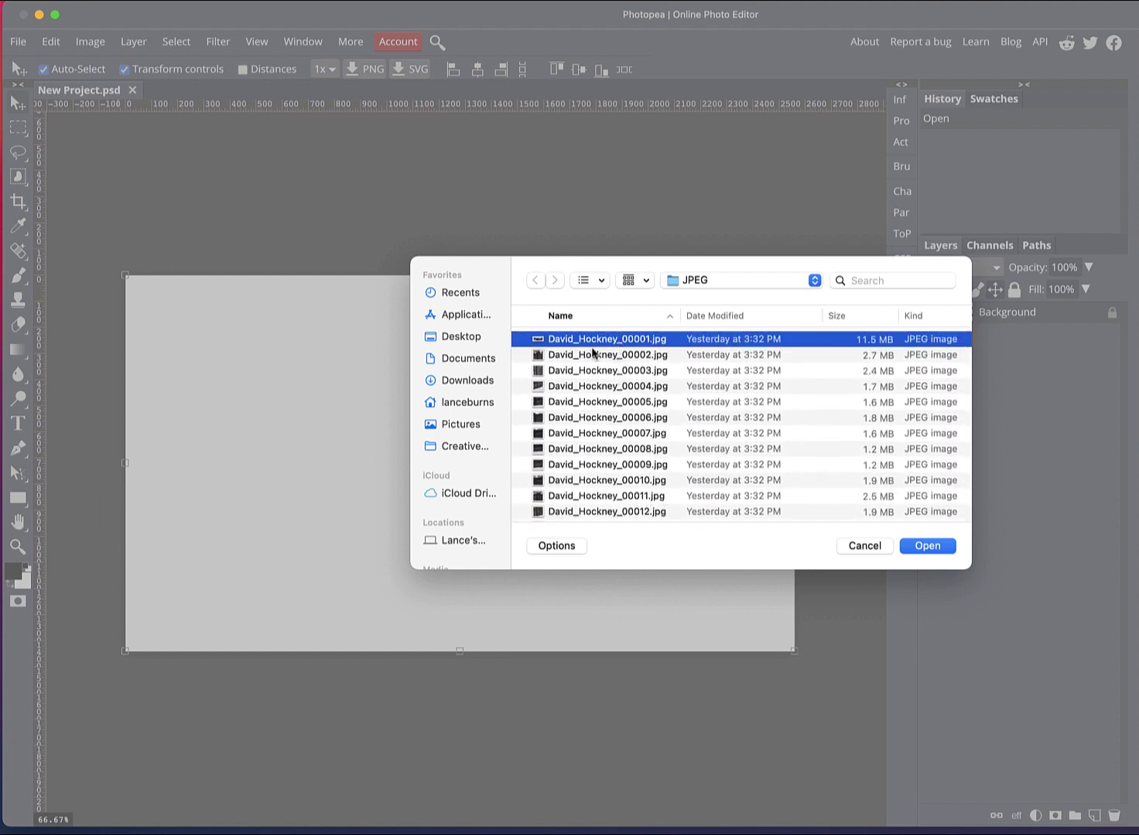
key(Return)
key(space)
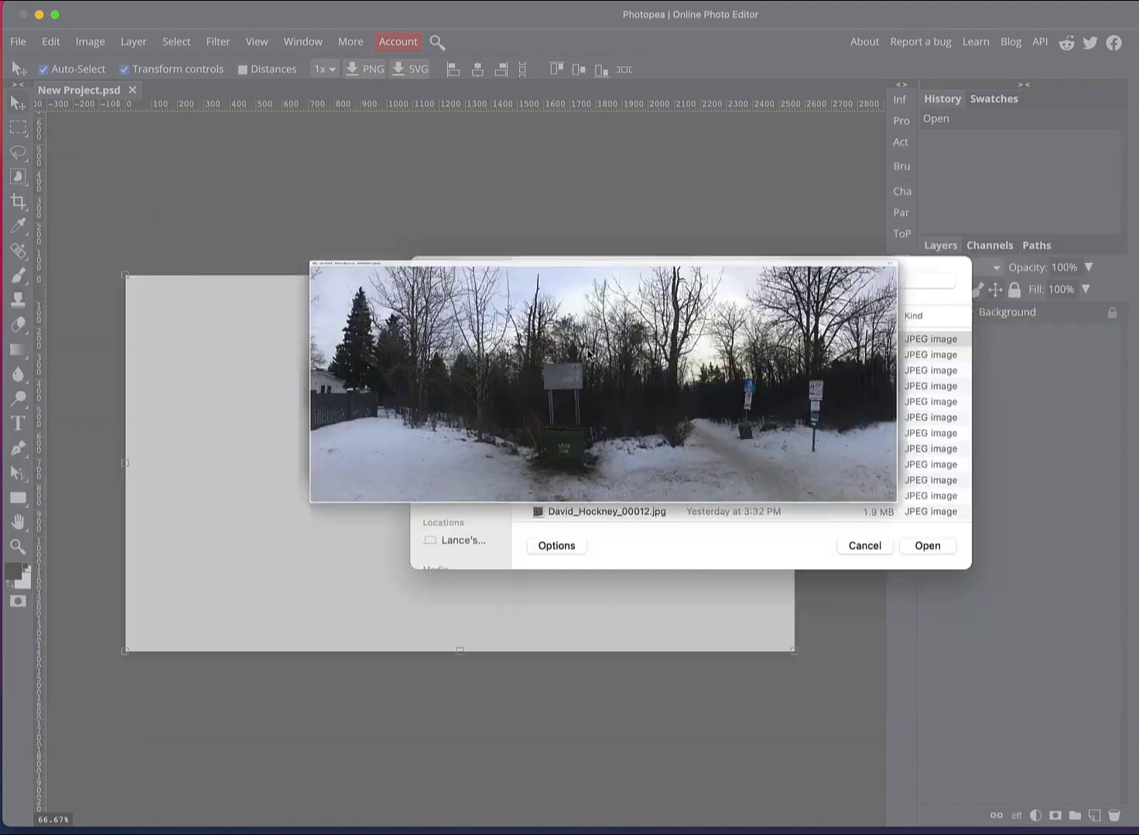
click(926, 547)
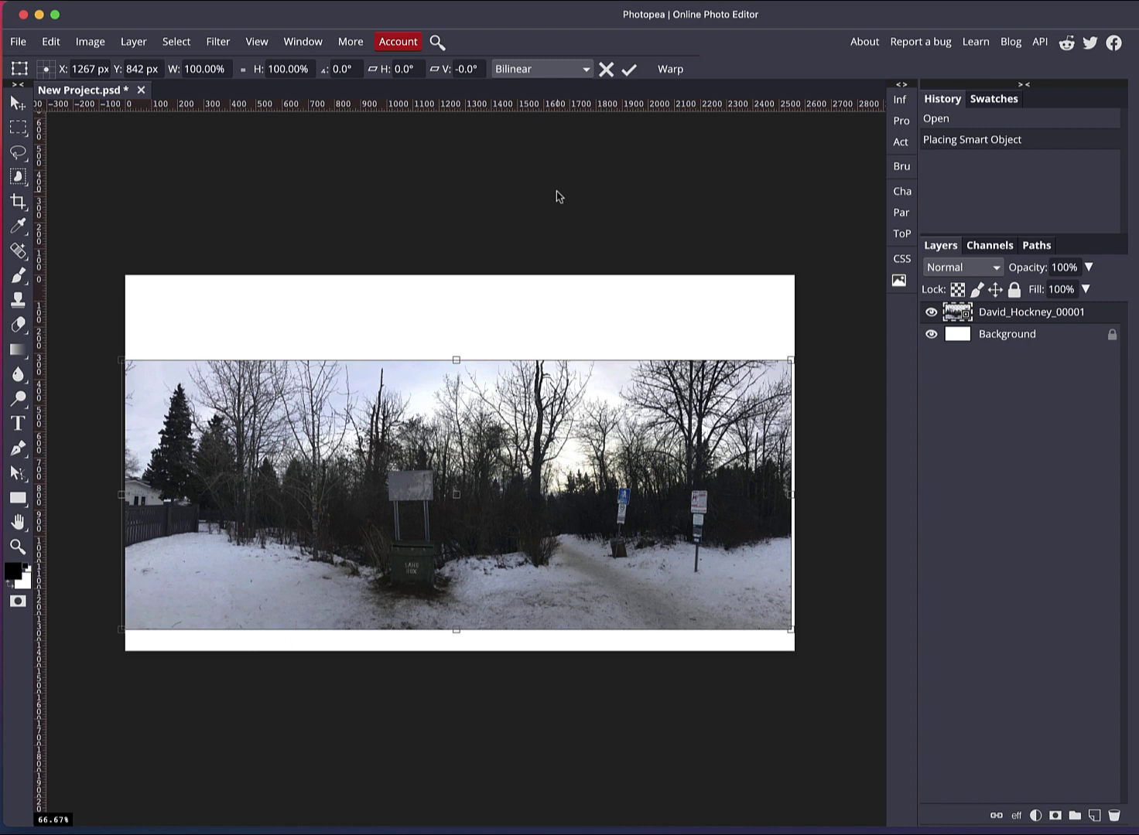
click(630, 68)
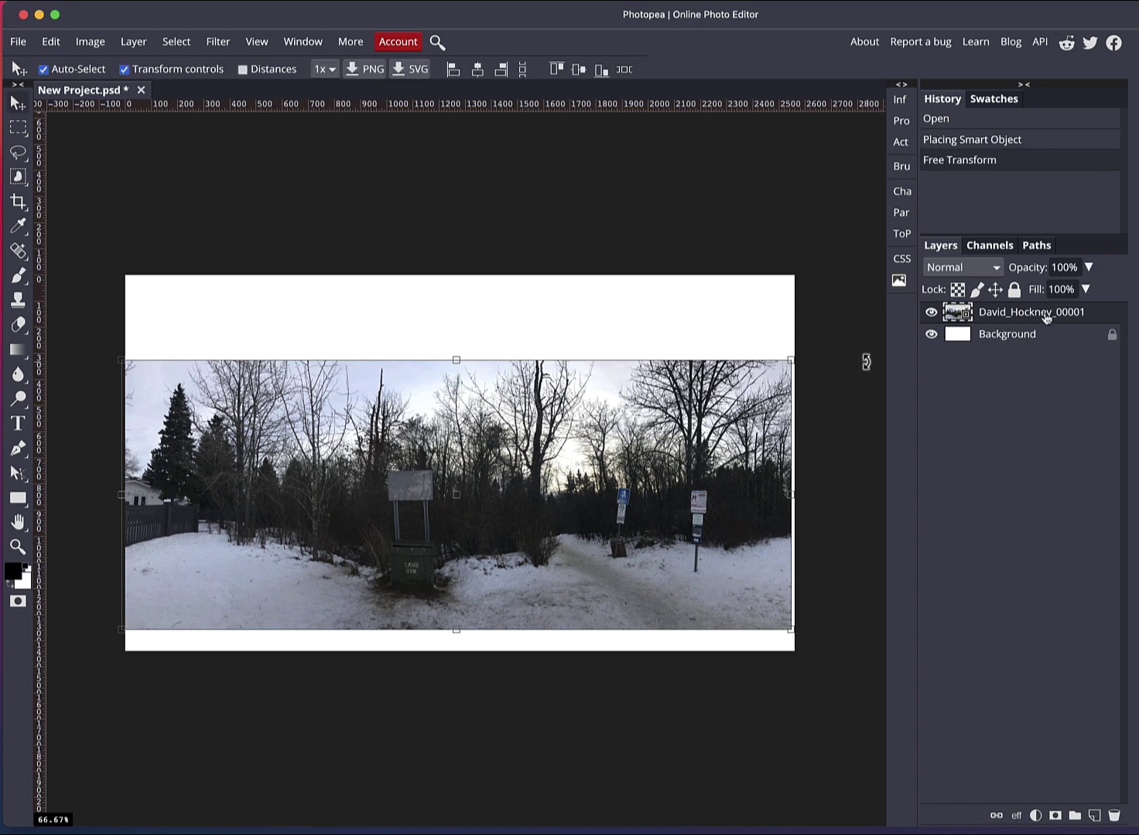
Rasterize the placed David_Hockney_00001 panorama layer.
right_click(1087, 313)
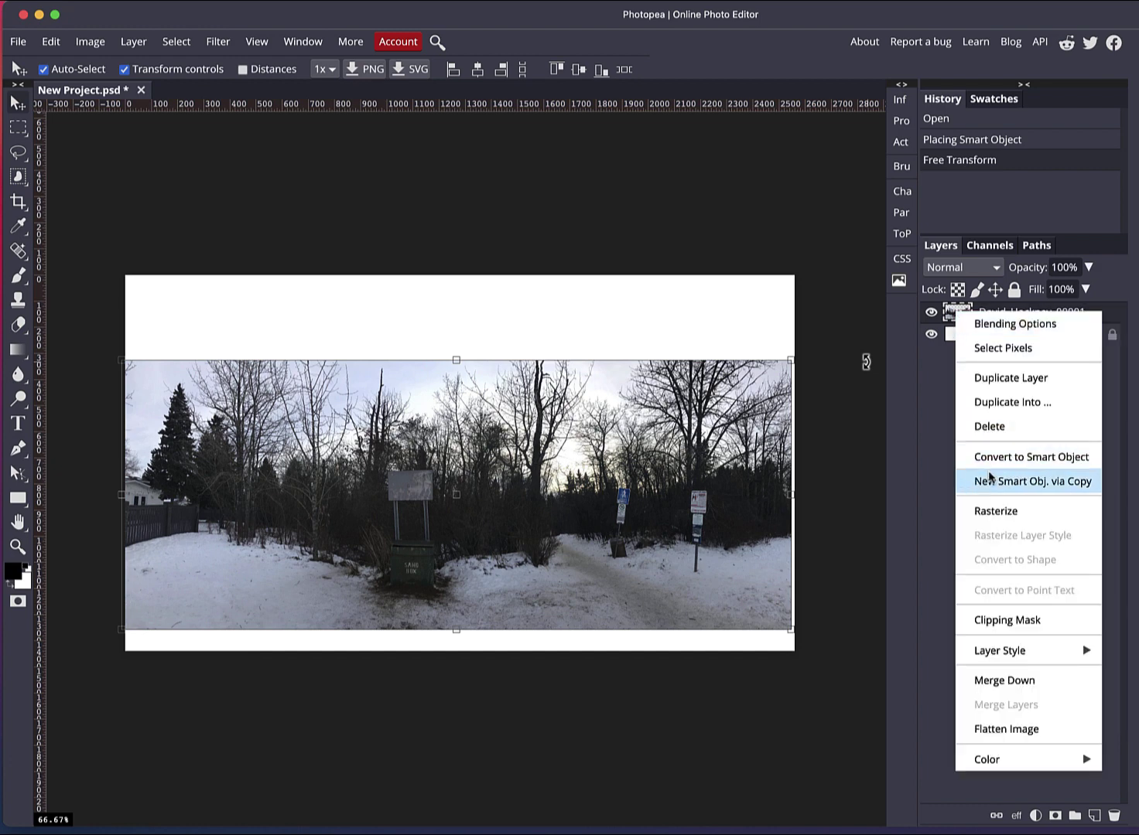
click(996, 511)
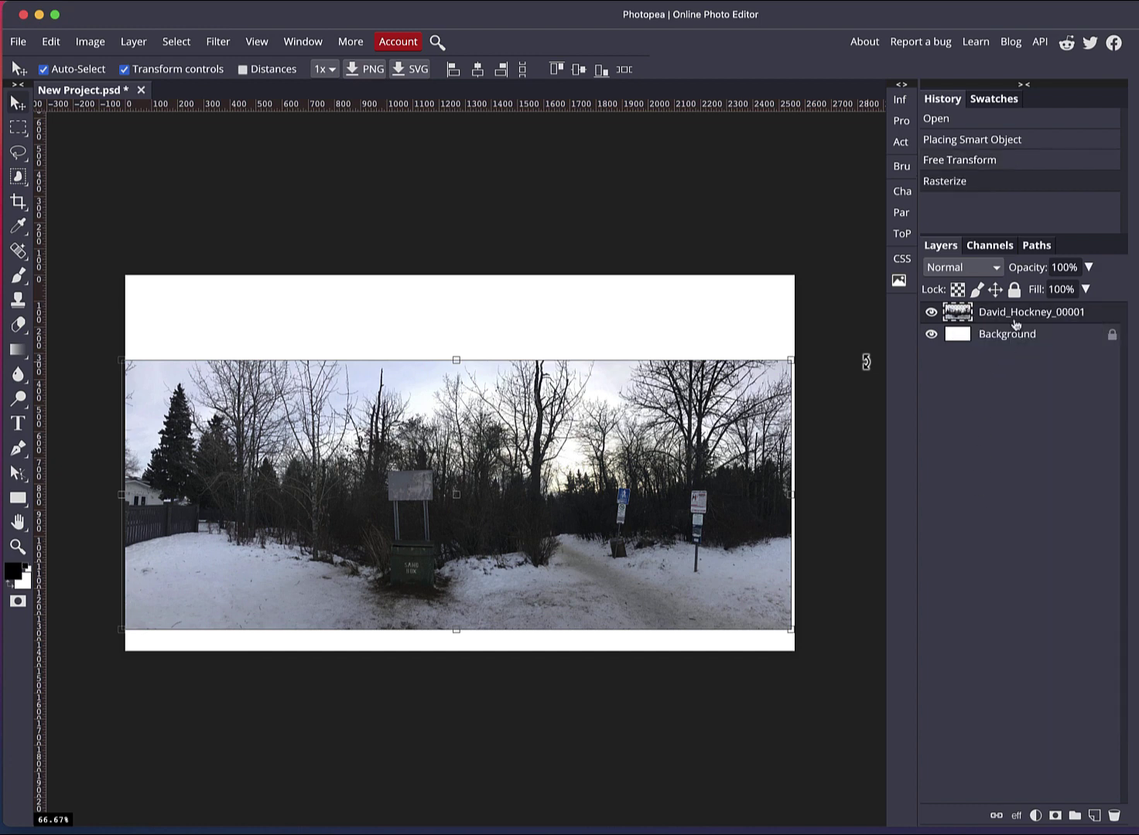
Reduce the panorama layer's opacity to 64% and fully lock the layer.
drag(1039, 280, 1007, 276)
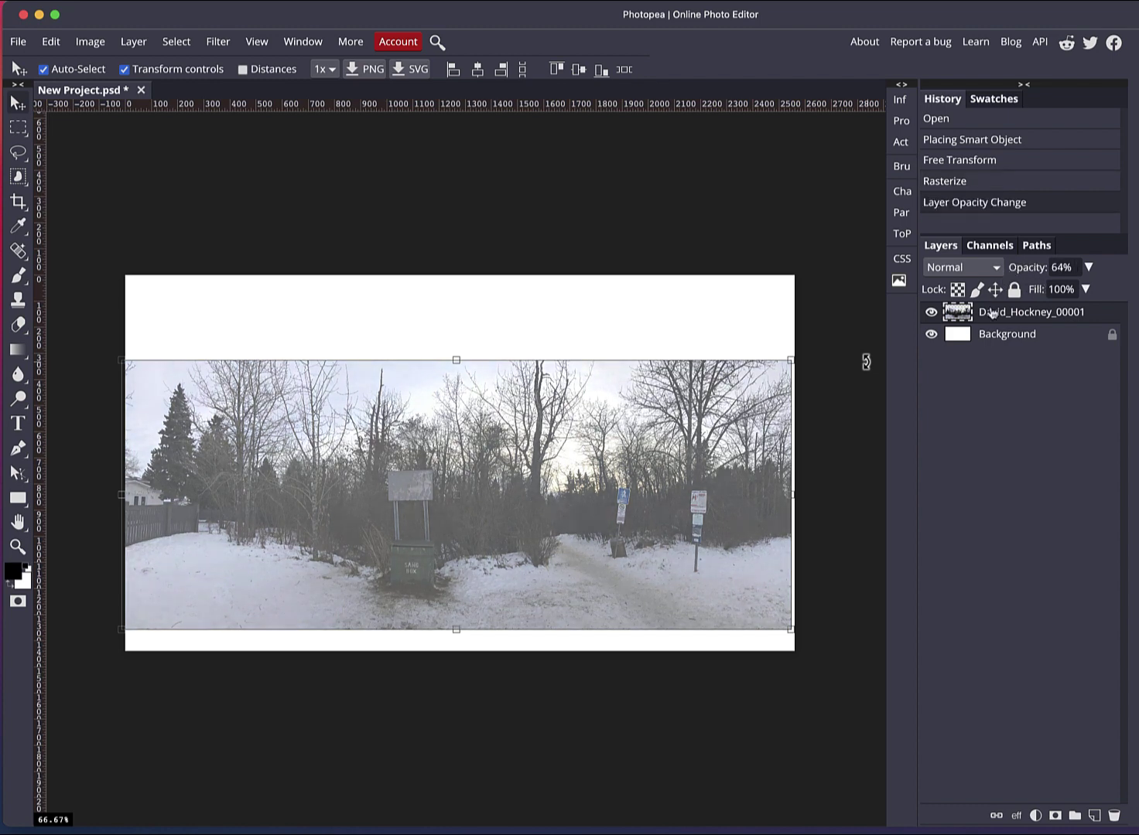
click(1014, 291)
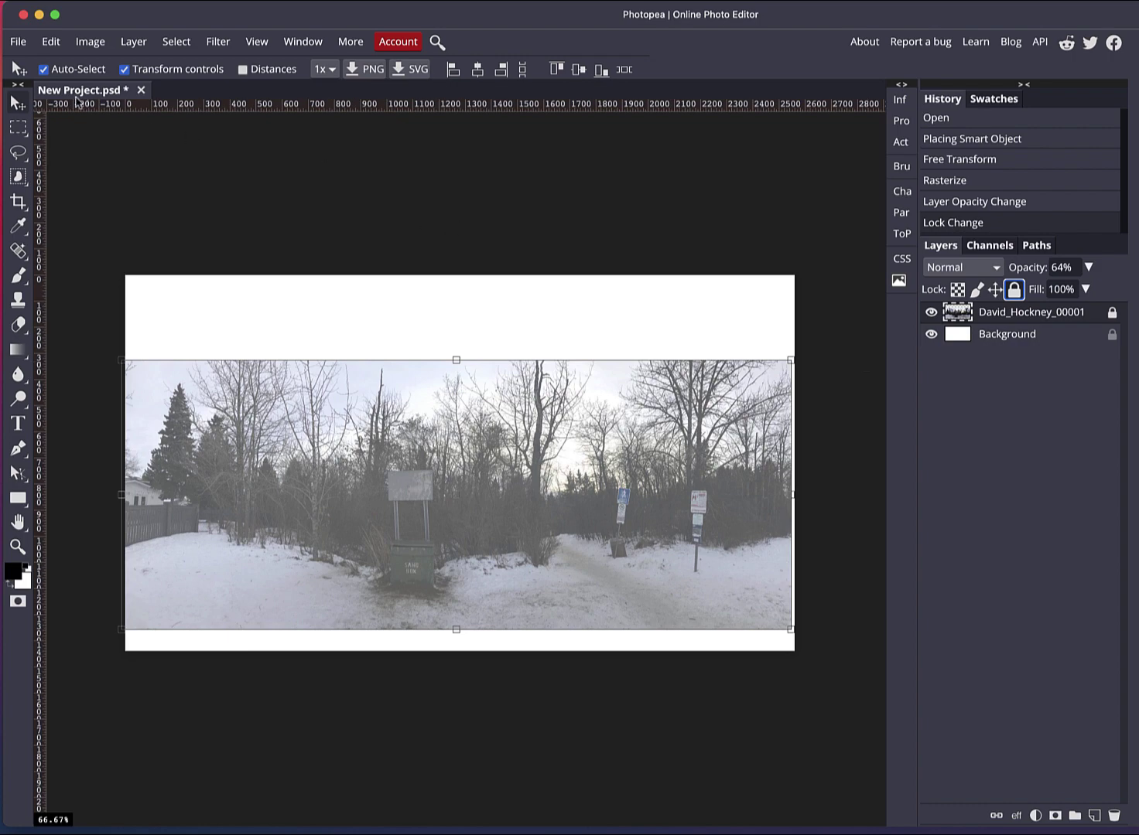
Place the photos David_Hockney_00002.jpg through David_Hockney_00020.jpg from the JPEG folder into the project.
click(17, 44)
click(37, 115)
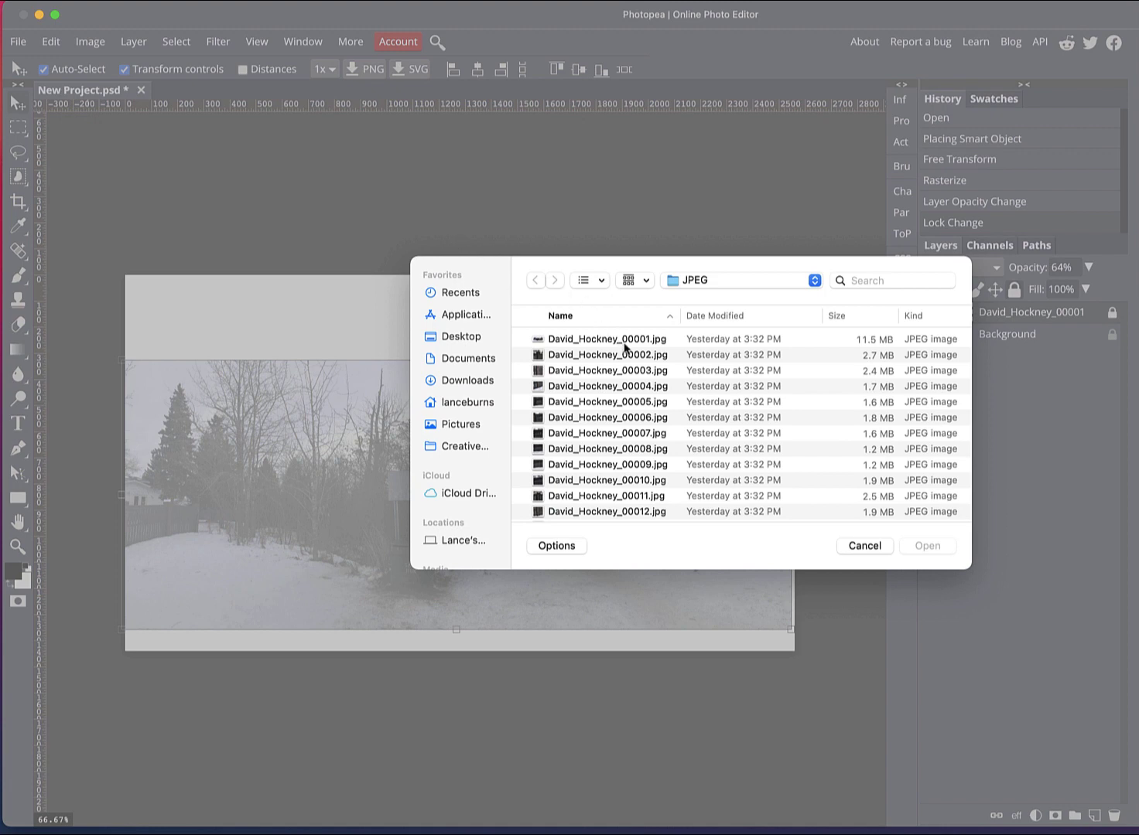
click(650, 358)
scroll(733, 398, down, 5)
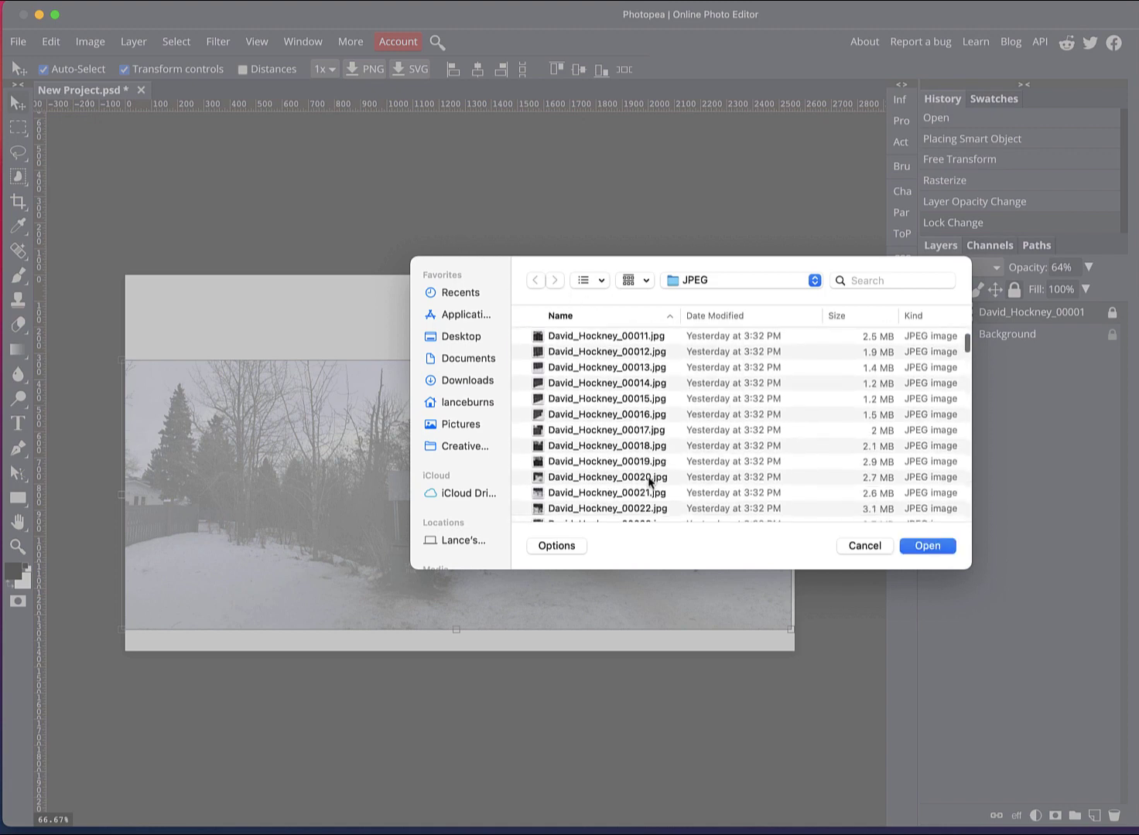
shift+click(649, 478)
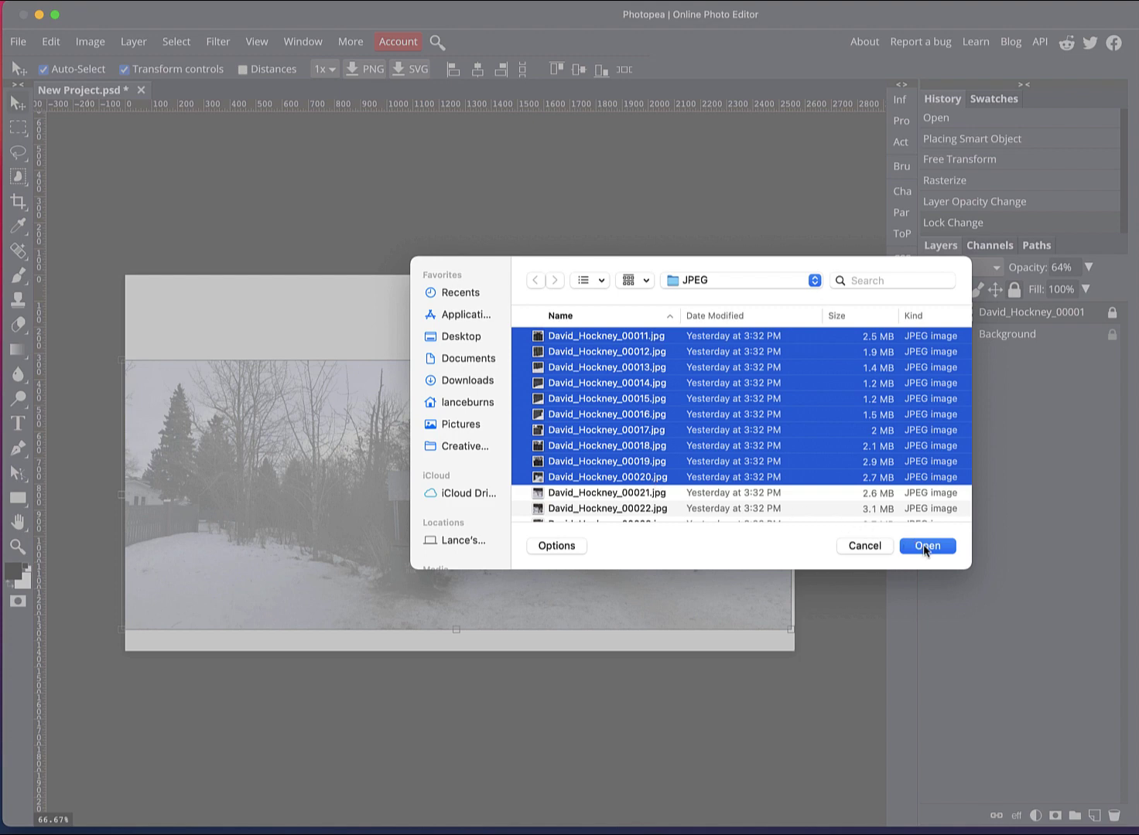
scroll(795, 472, up, 5)
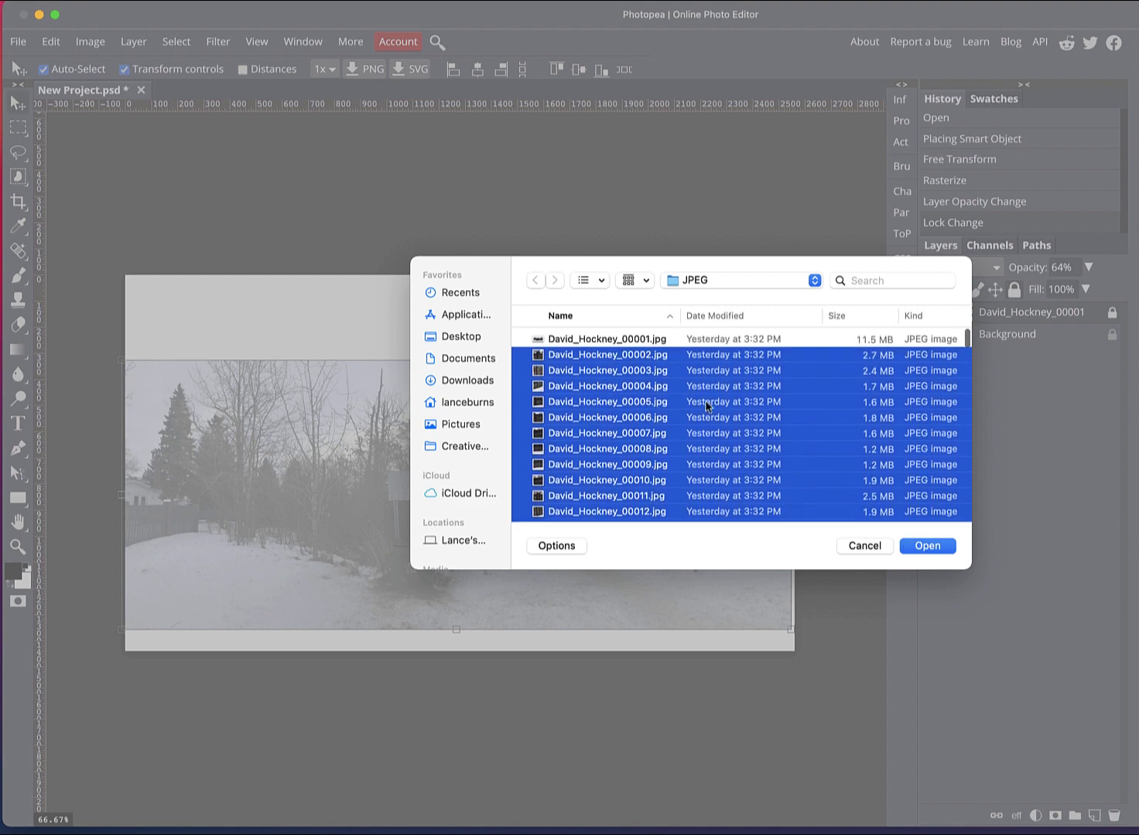
click(667, 339)
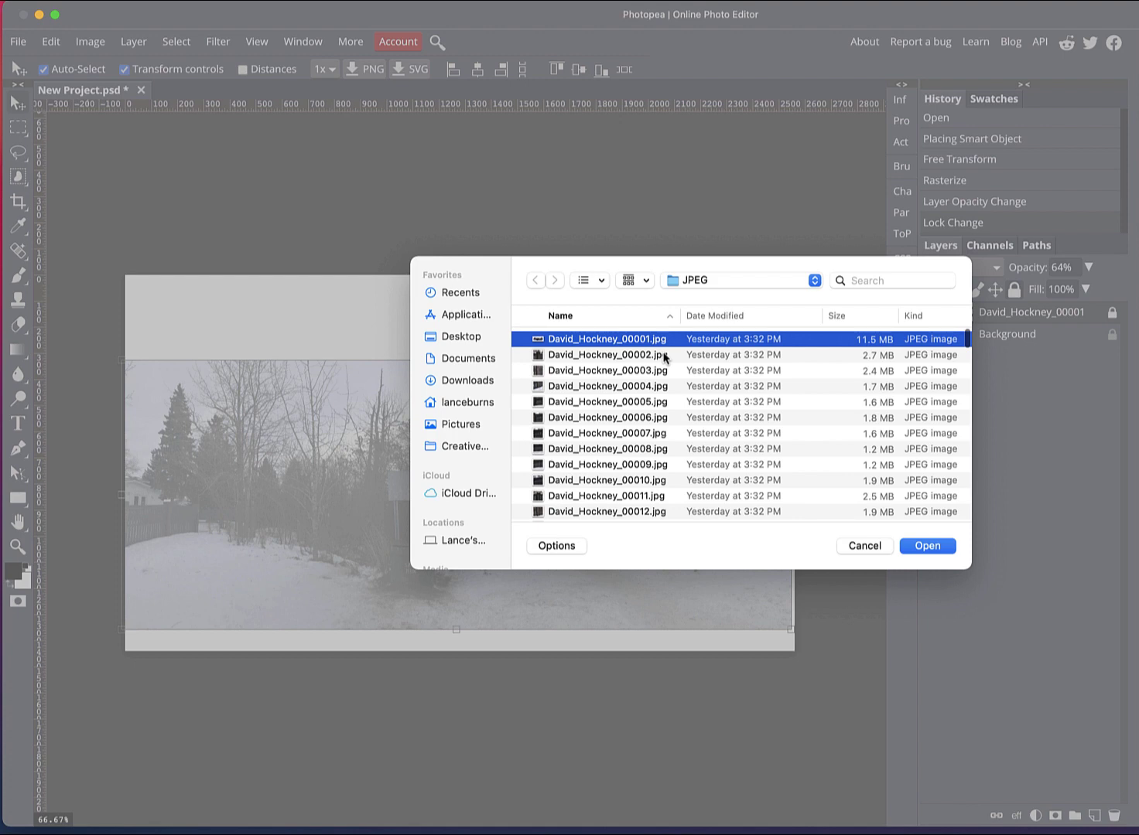
click(662, 354)
scroll(702, 382, down, 6)
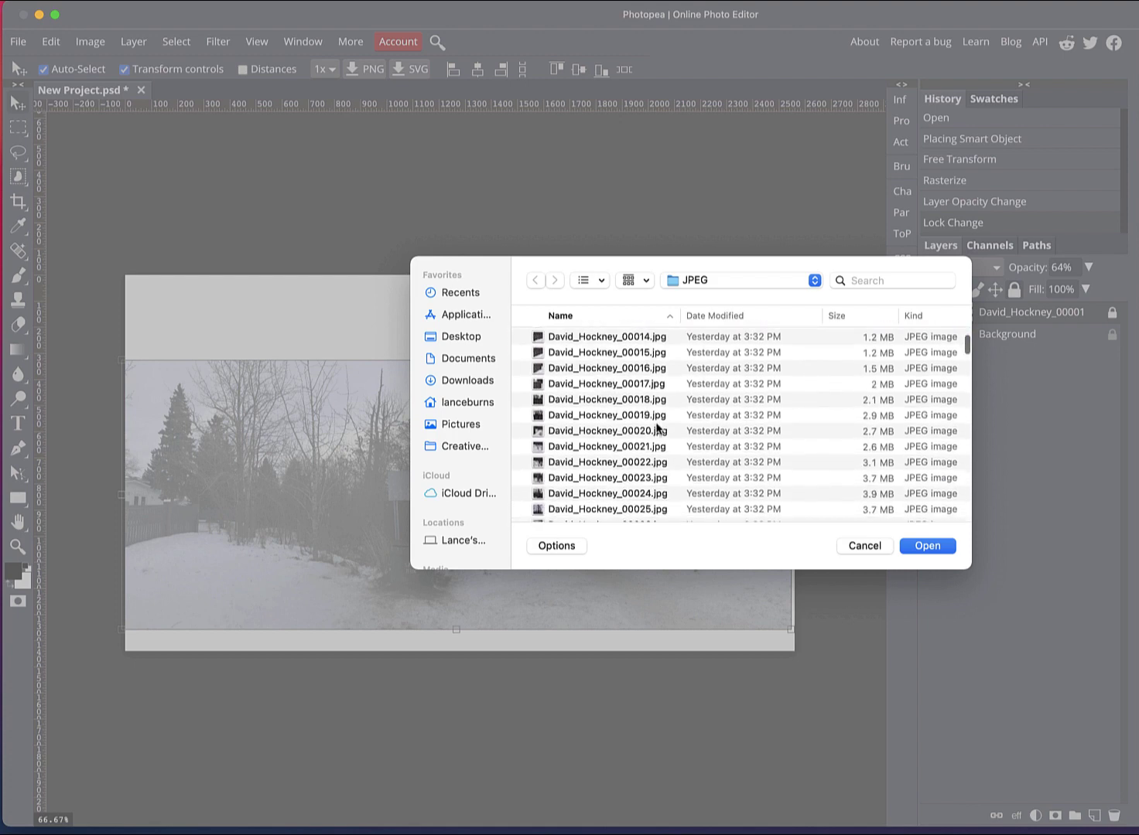
shift+click(654, 431)
click(925, 548)
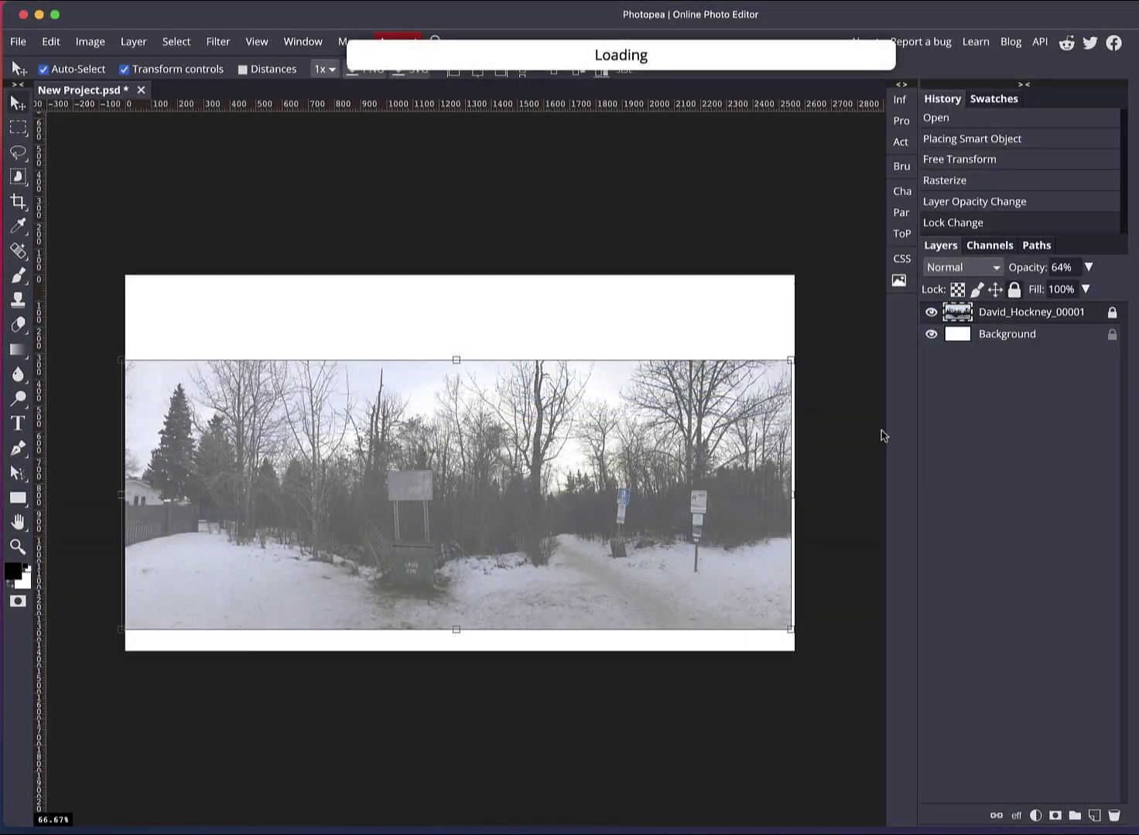
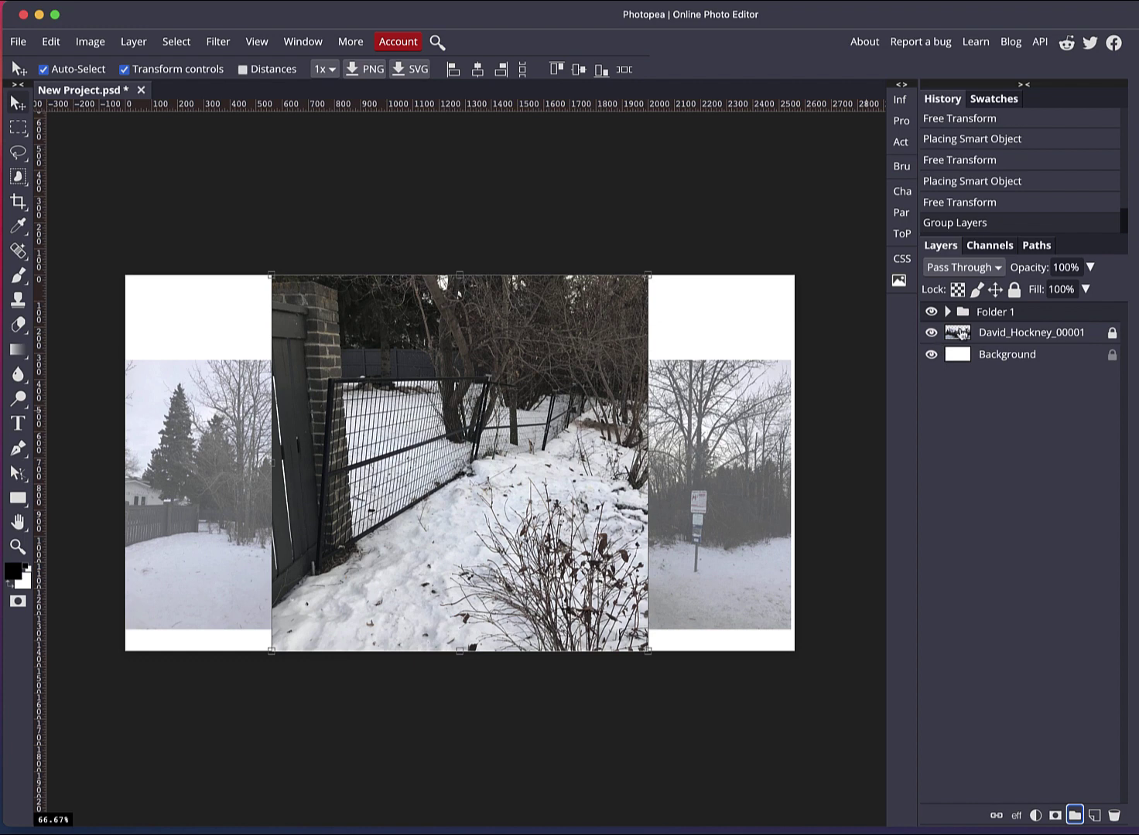
Rename the layer folder containing the placed close-up photos to "left fence".
double_click(994, 313)
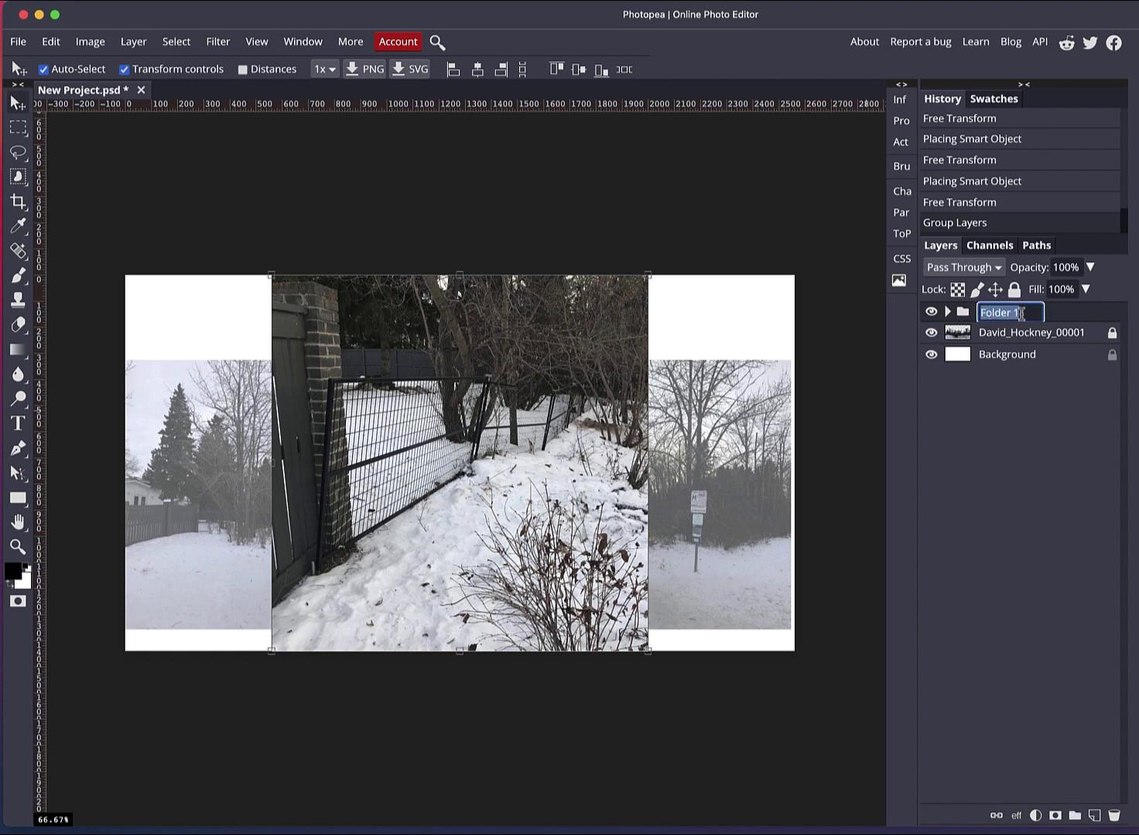
text(left fence)
key(Return)
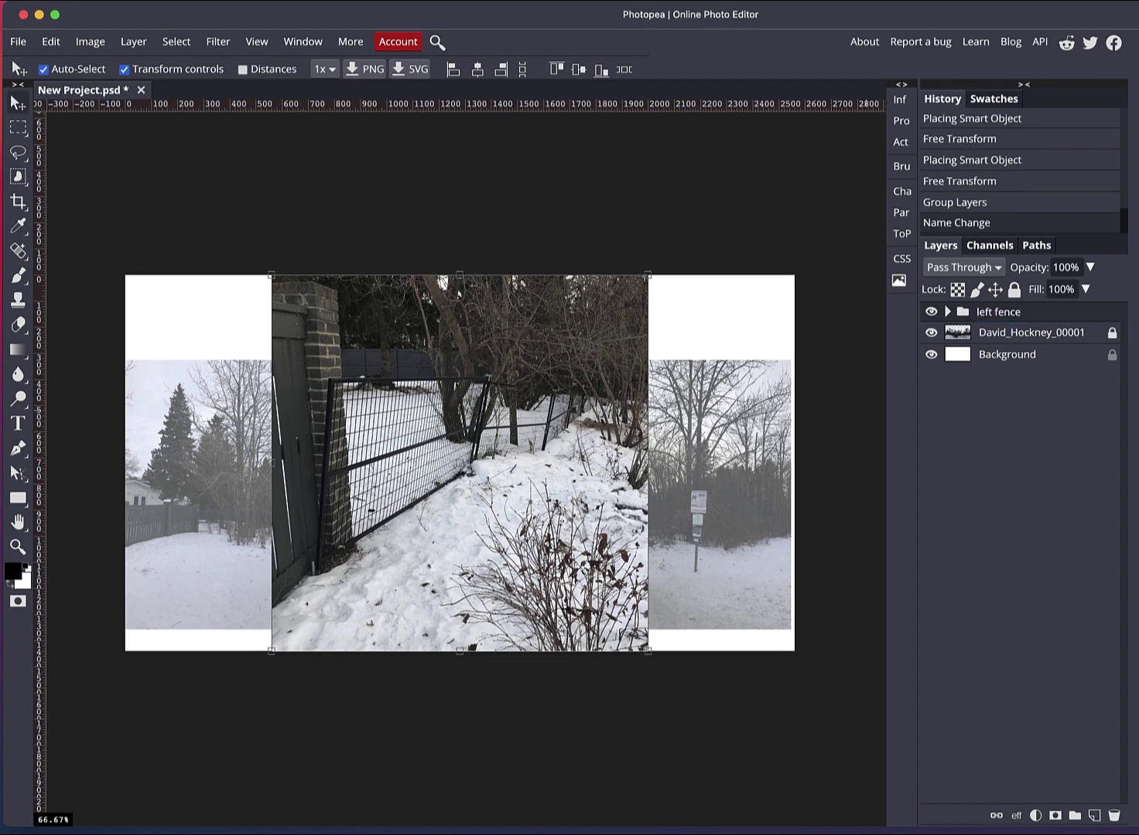
Expand the left fence folder and rasterize all the photo layers inside it.
click(947, 313)
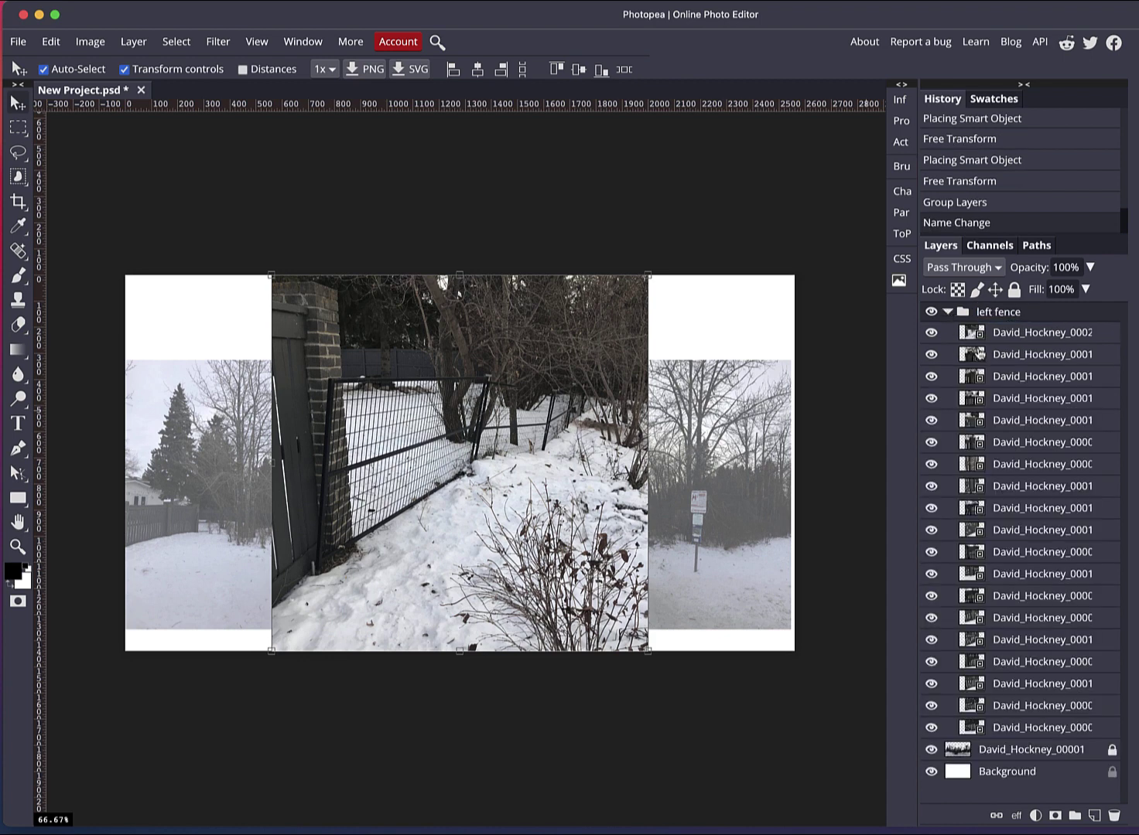
click(1021, 340)
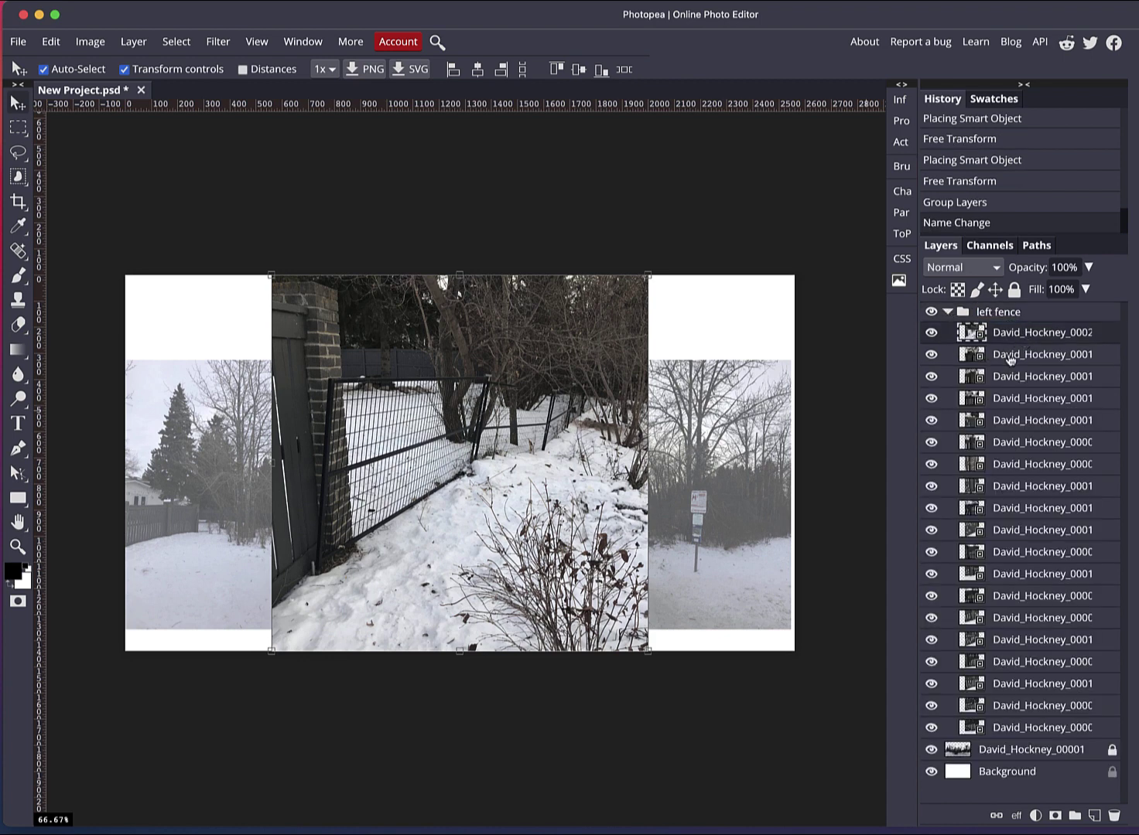
shift+click(969, 730)
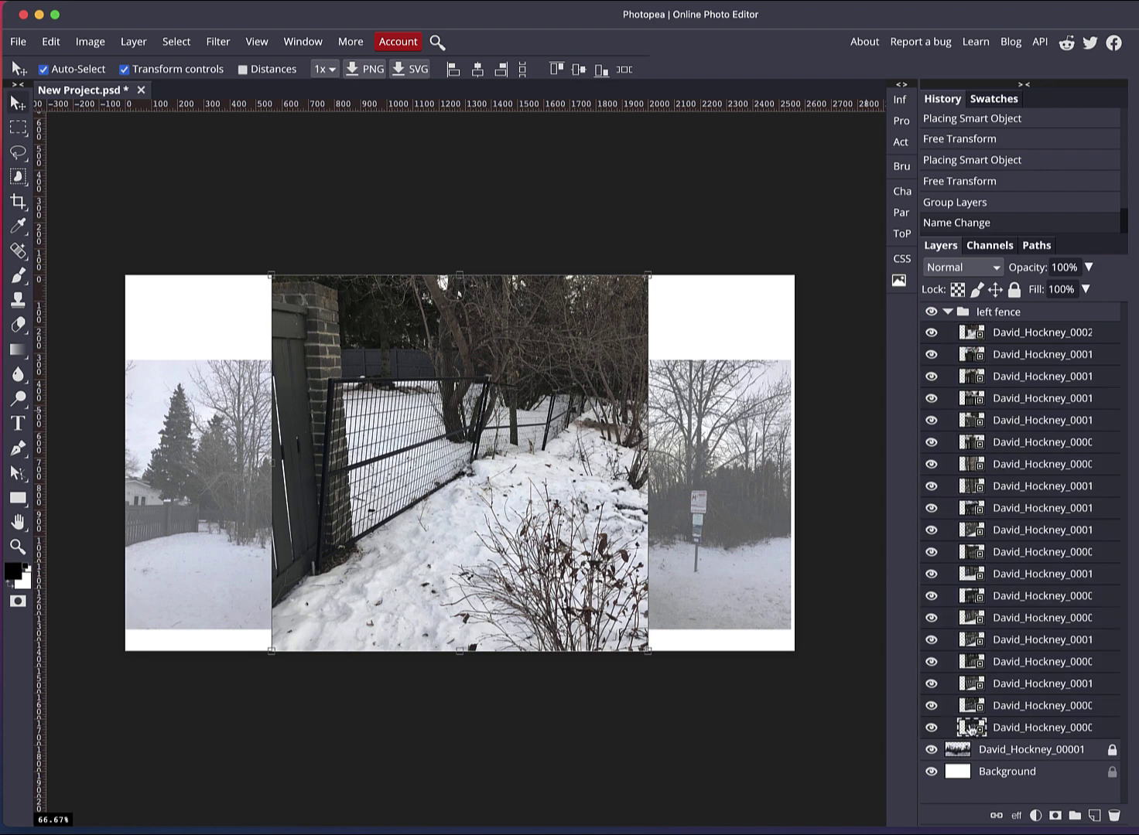
right_click(969, 730)
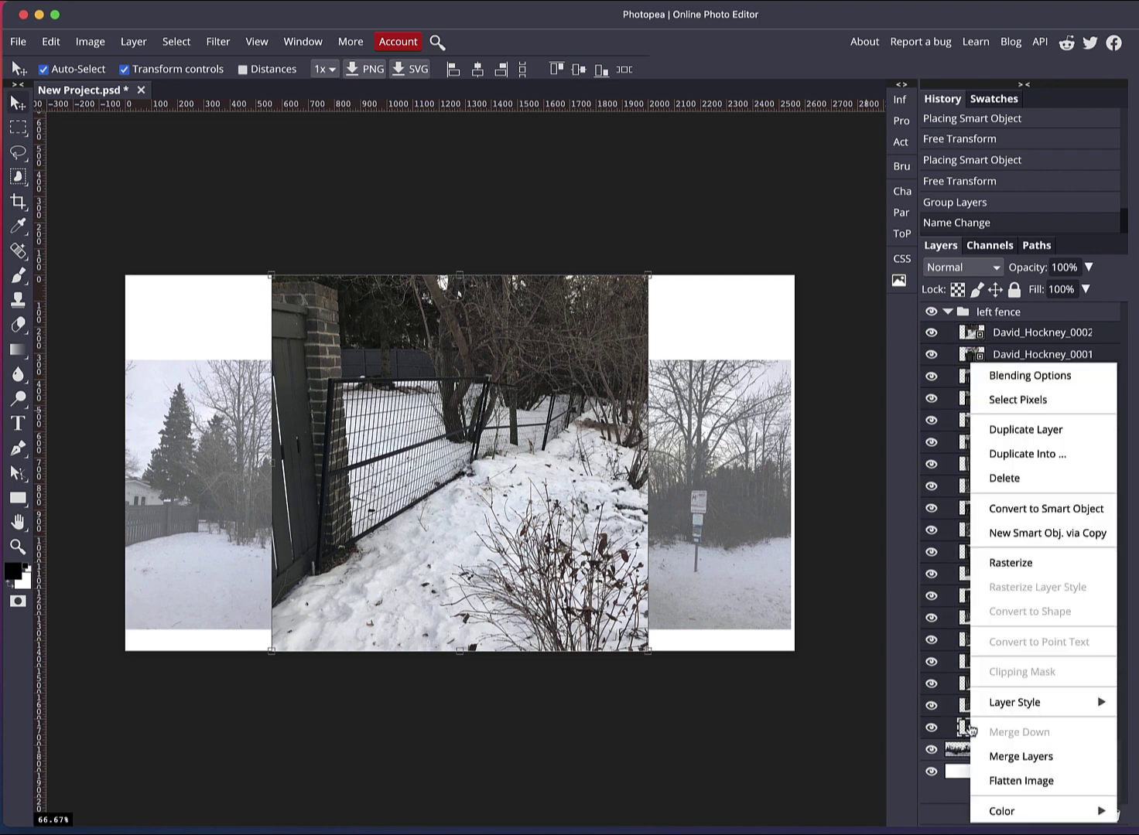
click(1007, 566)
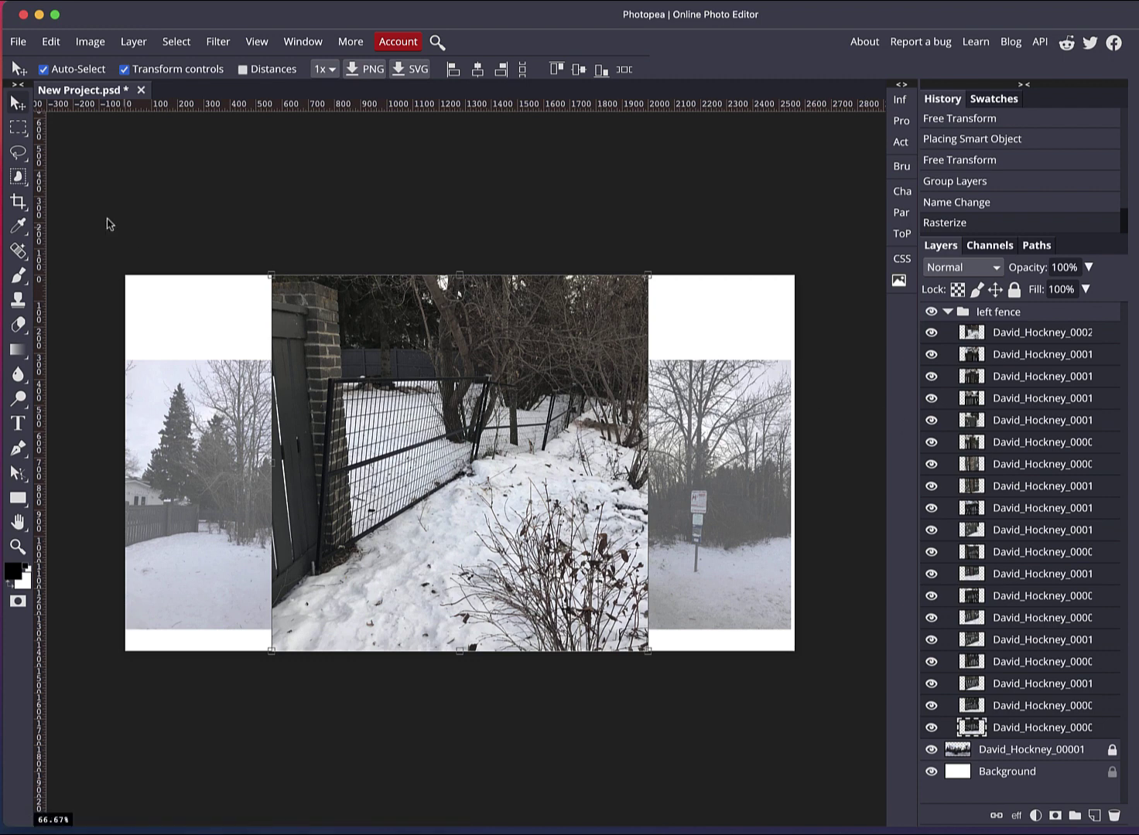
Scale all the left fence photos together to about 13.6% width and 11.4% height and position them over the panorama's fence.
click(83, 45)
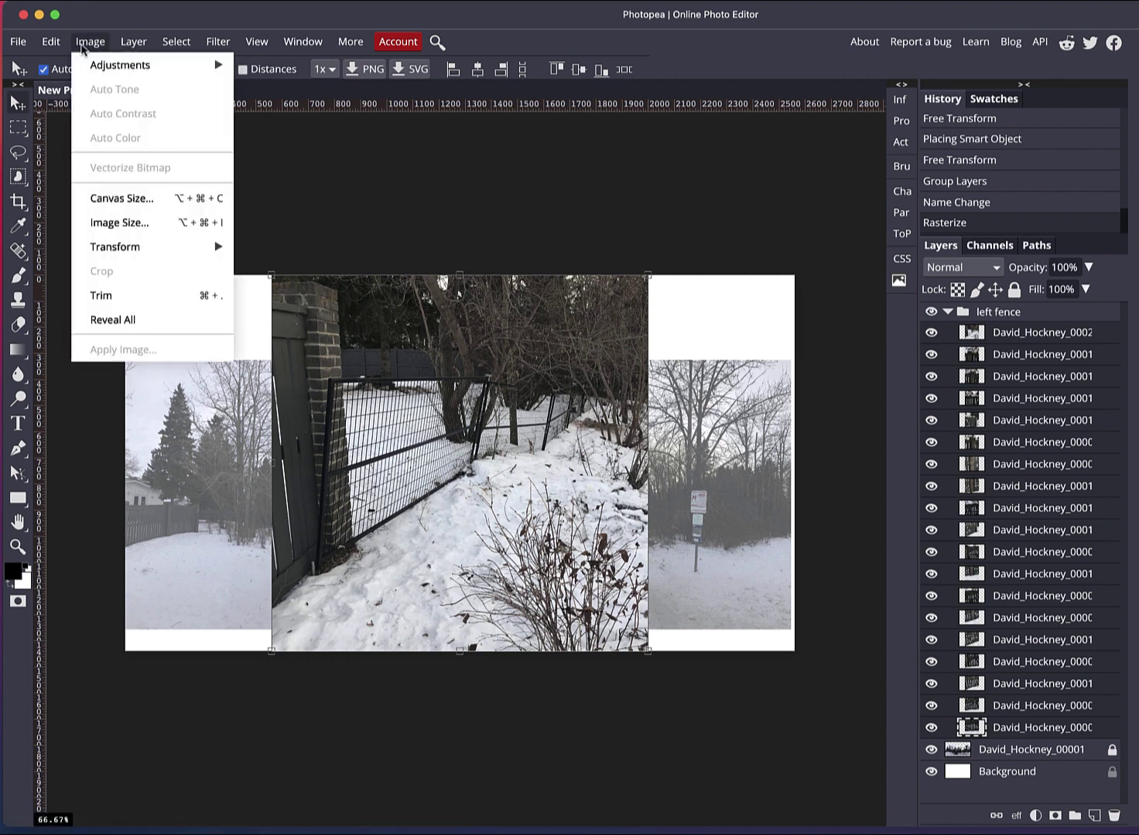
mouse_move(46, 39)
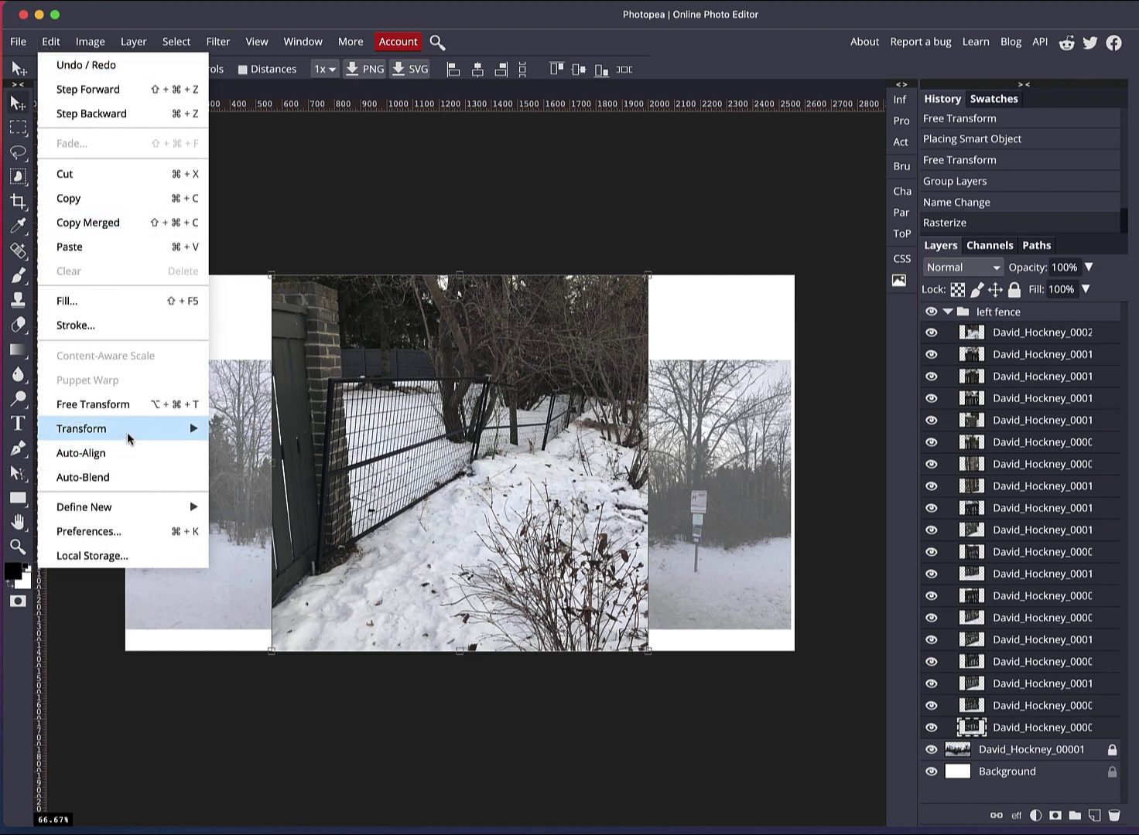
mouse_move(127, 433)
click(253, 460)
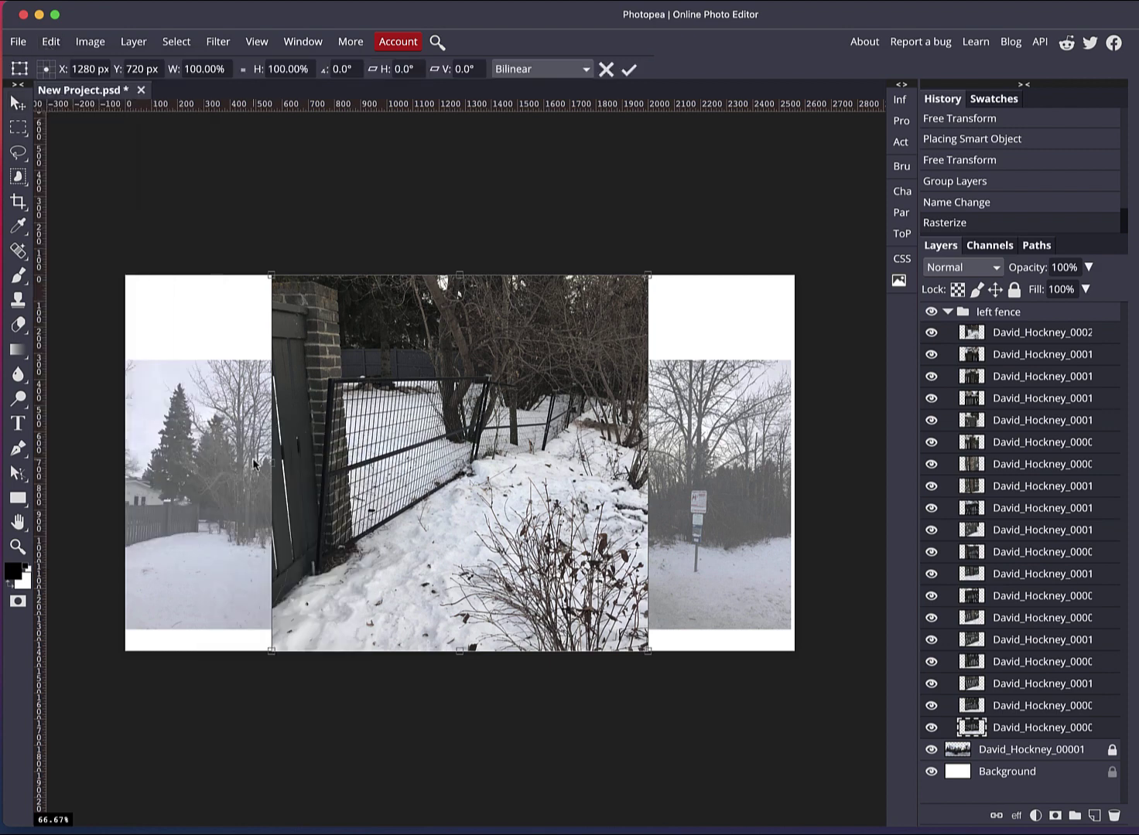
drag(274, 275, 274, 276)
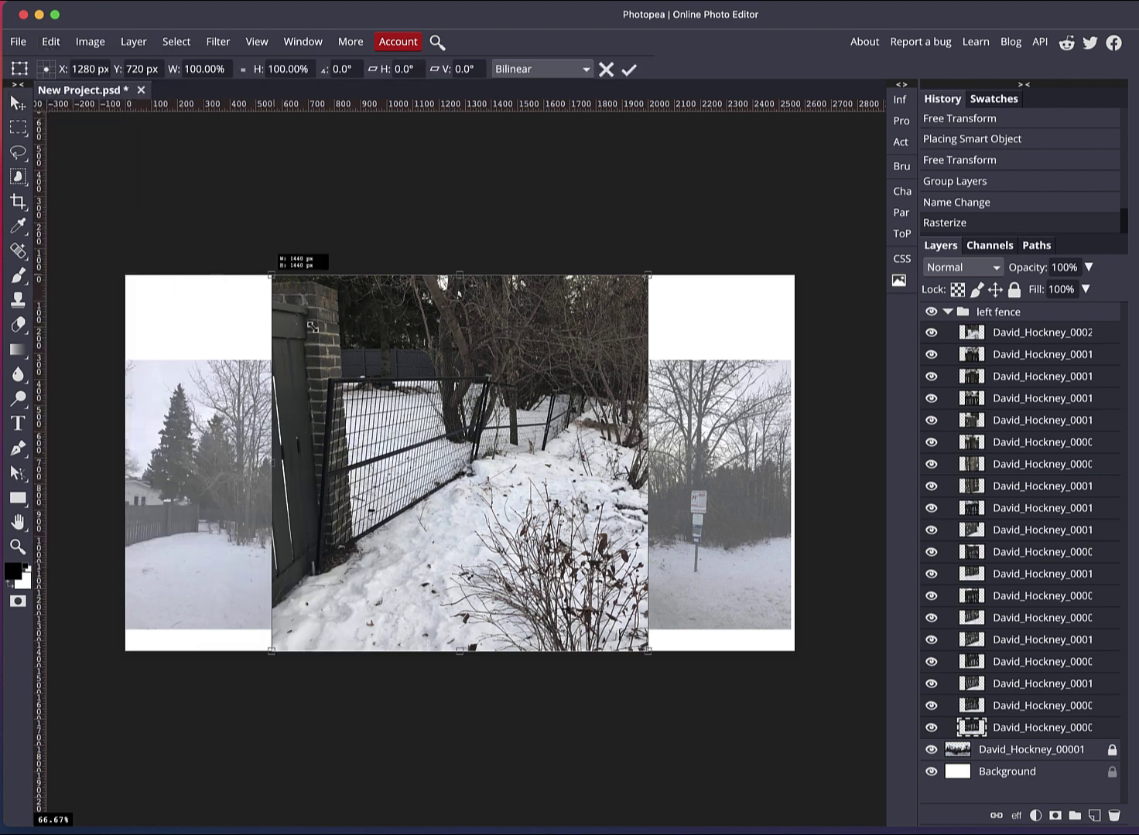
drag(312, 327, 516, 541)
drag(580, 587, 256, 479)
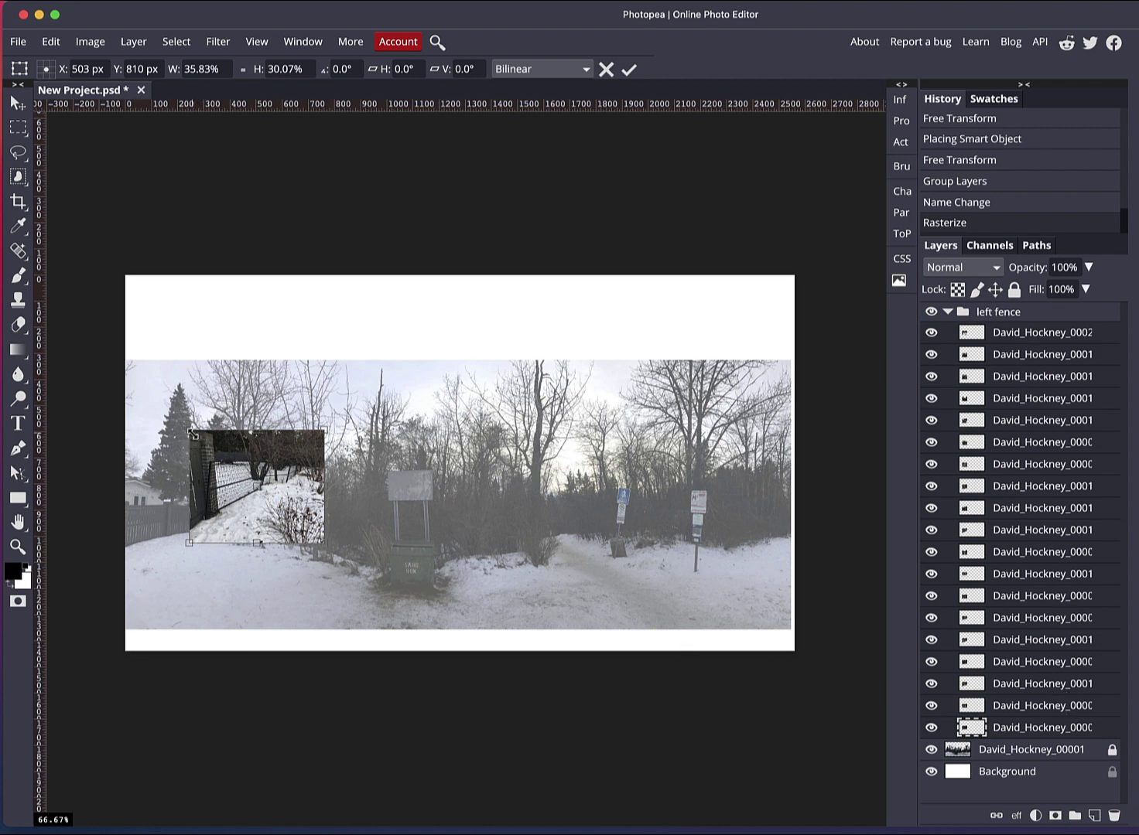
drag(194, 436, 157, 510)
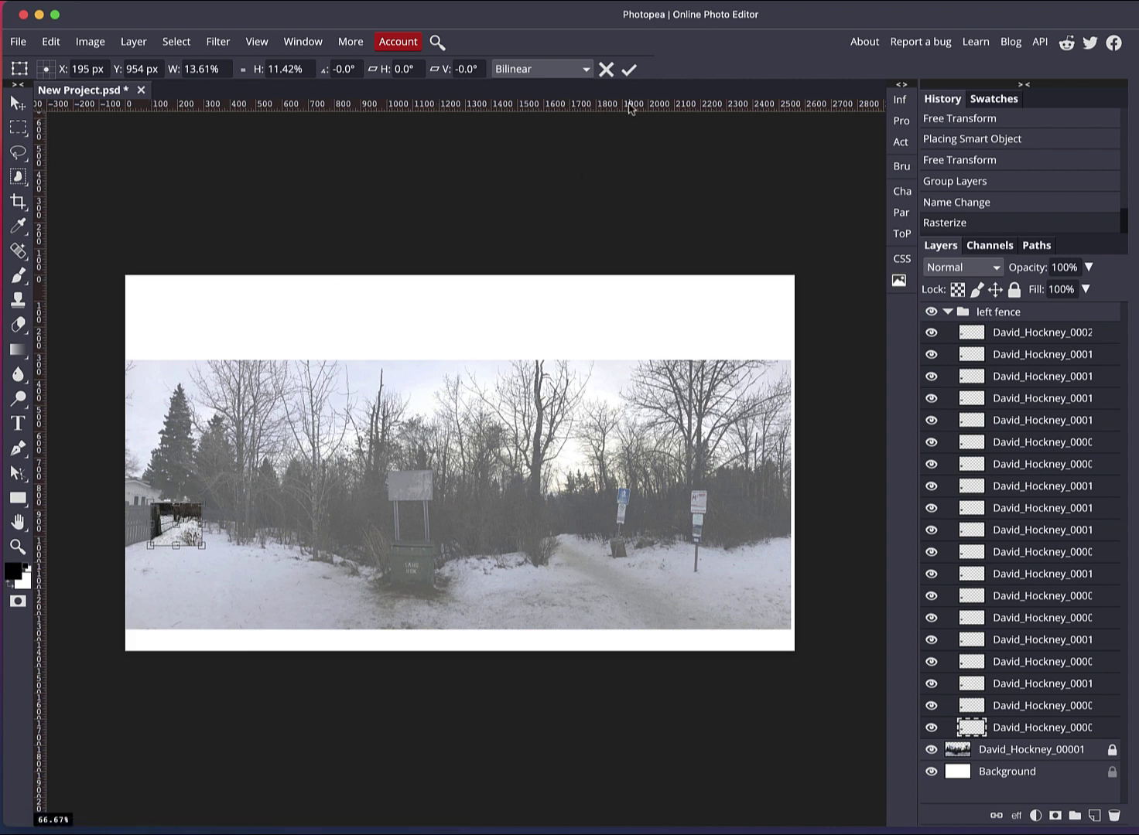
click(629, 70)
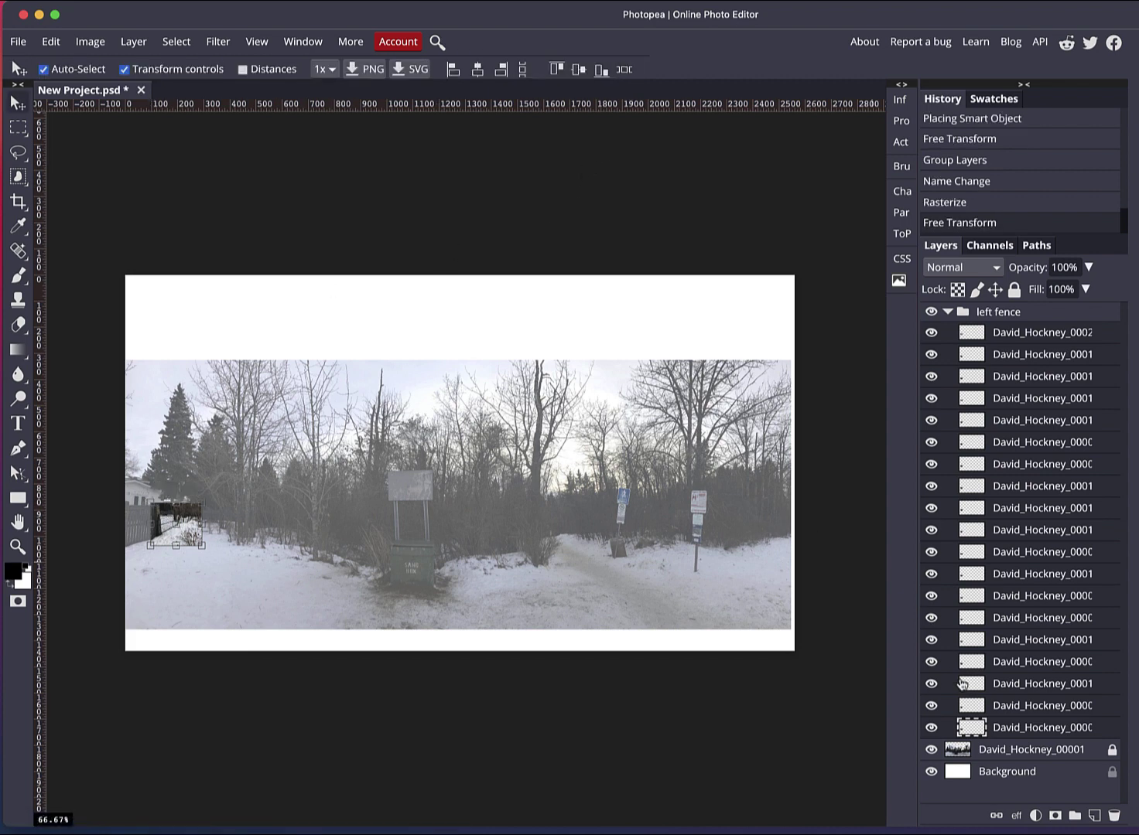
Move the top two photos off the stack, the gate photo above the brick-pillar photo, over the trees.
click(1052, 750)
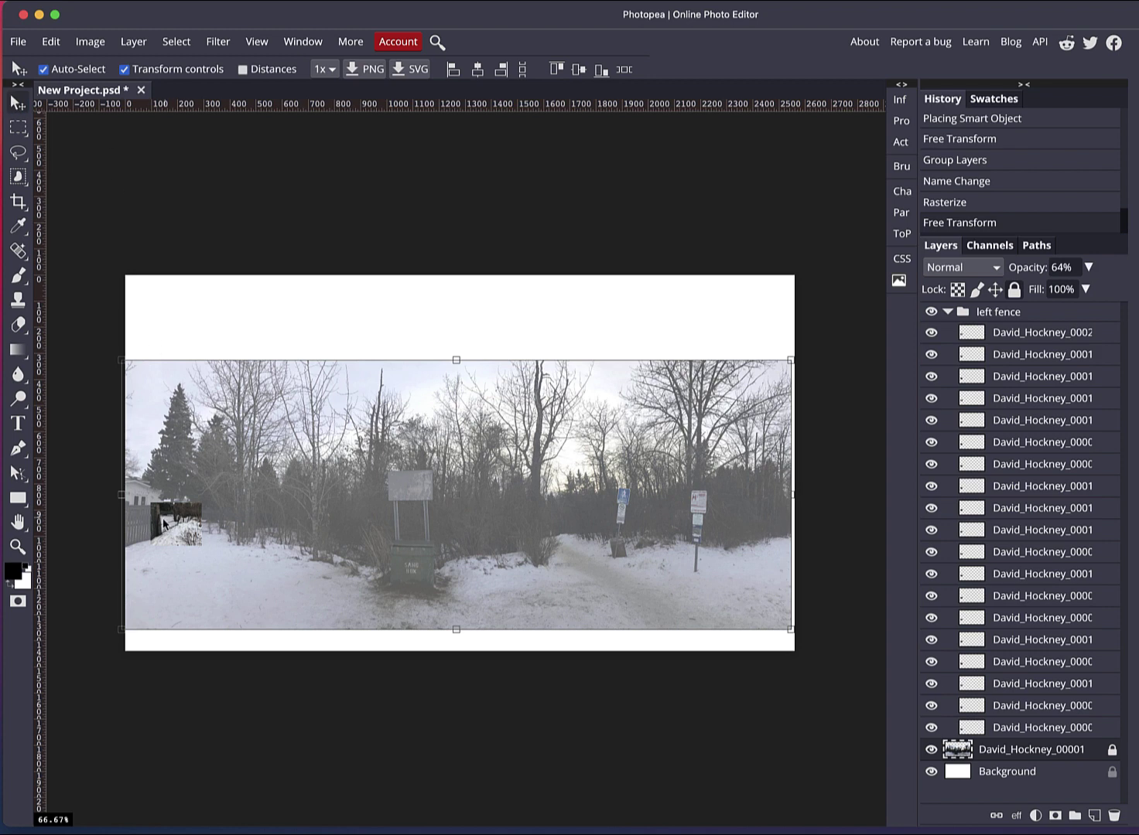
click(163, 524)
drag(165, 532, 258, 457)
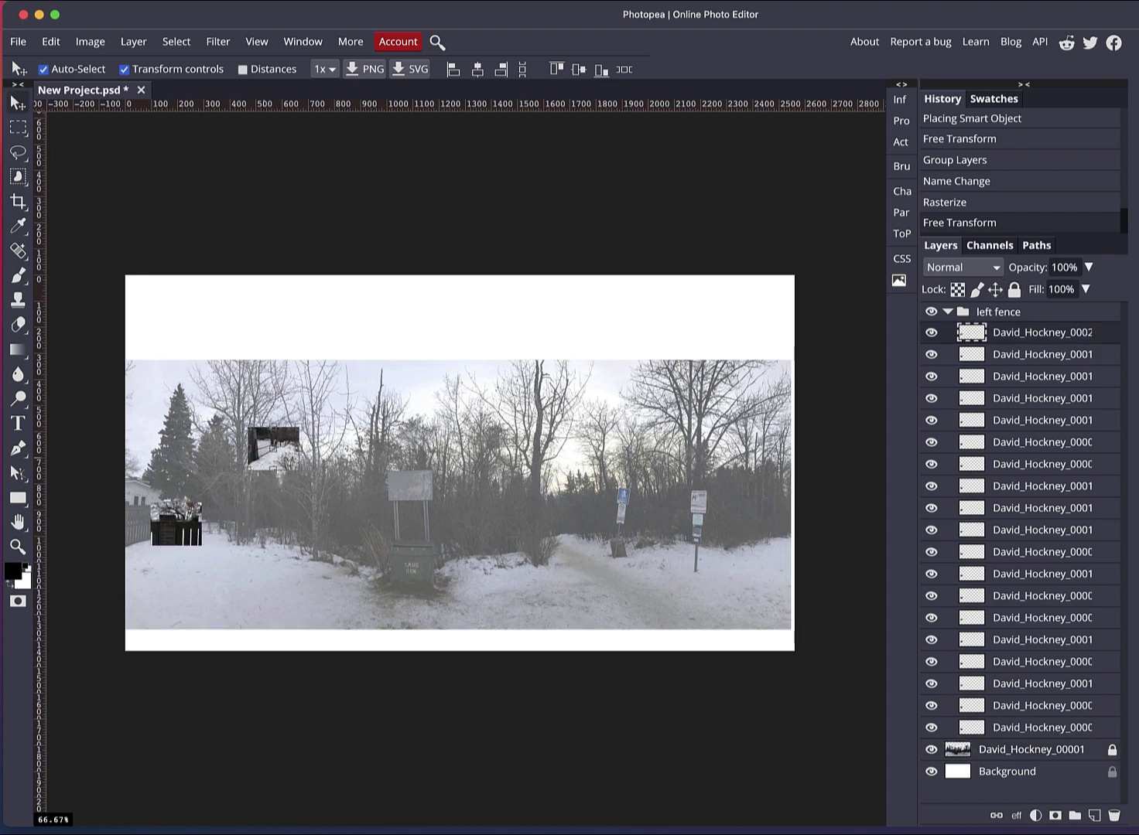
click(160, 539)
drag(160, 539, 256, 516)
Lower the separated brick-pillar photo to the fence's height and move the gate photo so it overlaps the remaining photo stack.
key(super+equal)
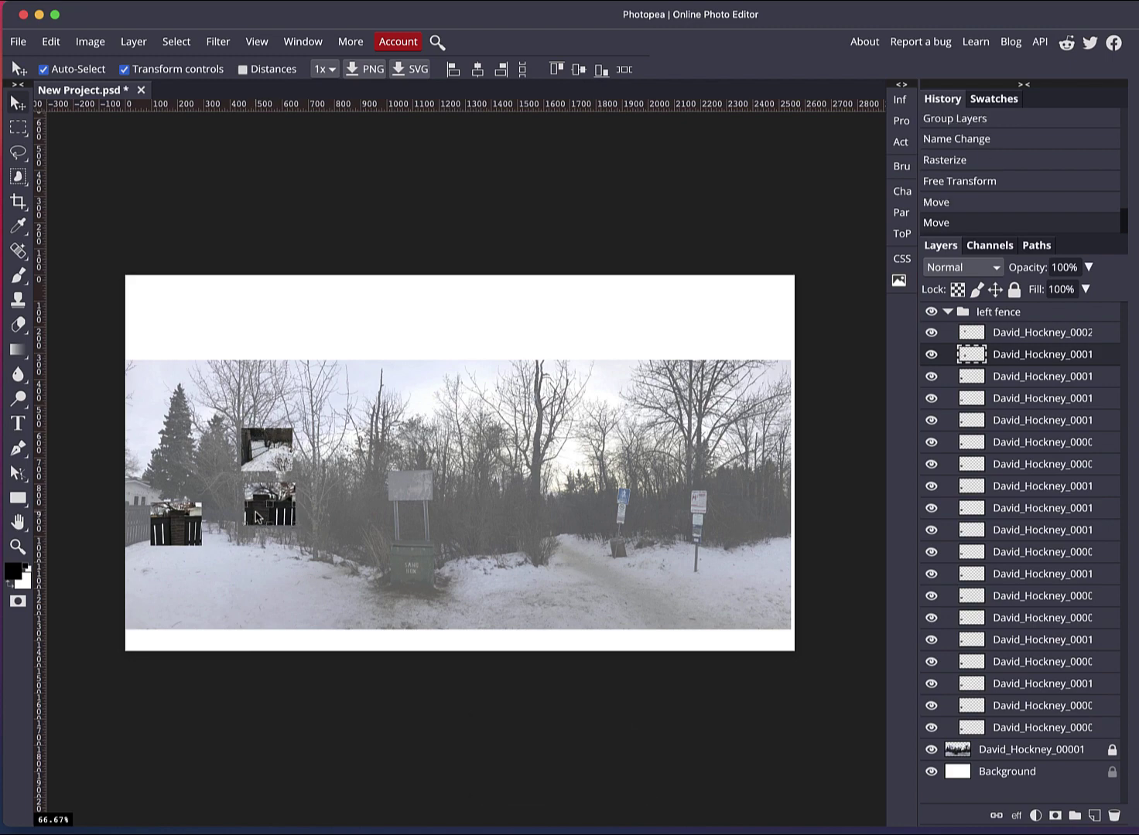
key(super+equal)
key(super+equal)
key(super+equal)
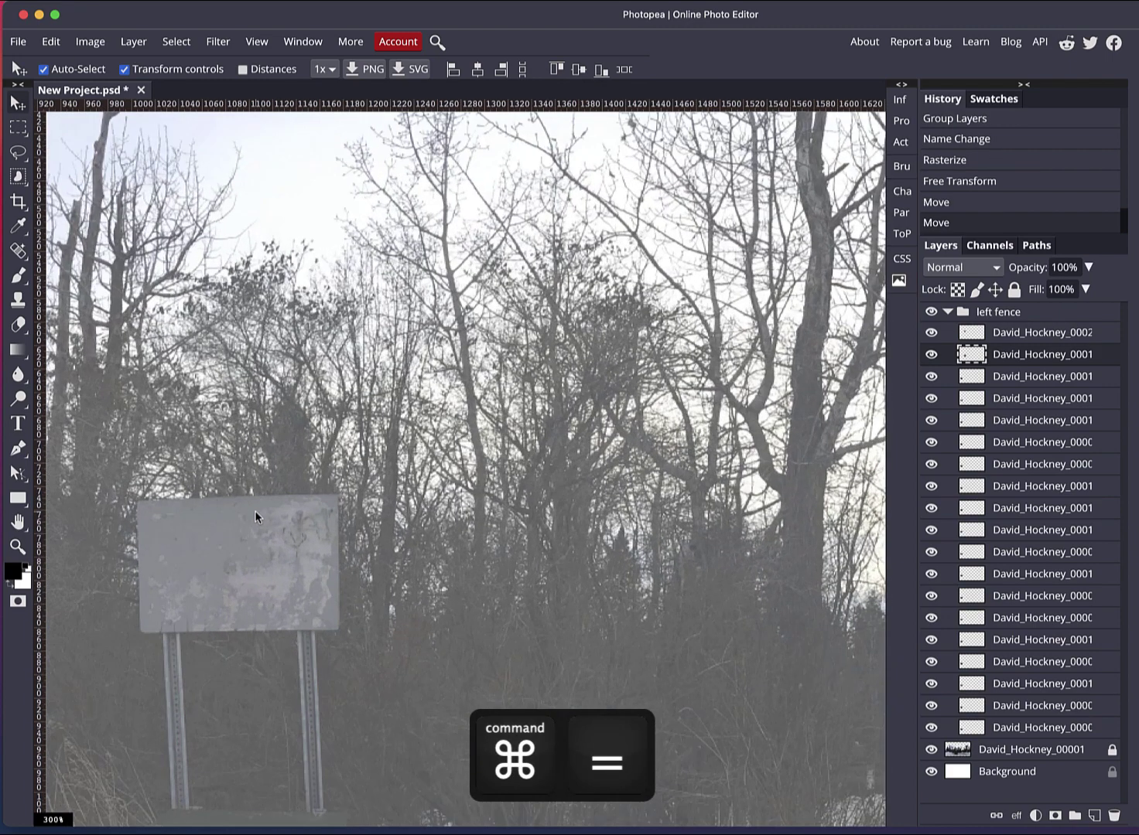
drag(170, 546, 819, 425)
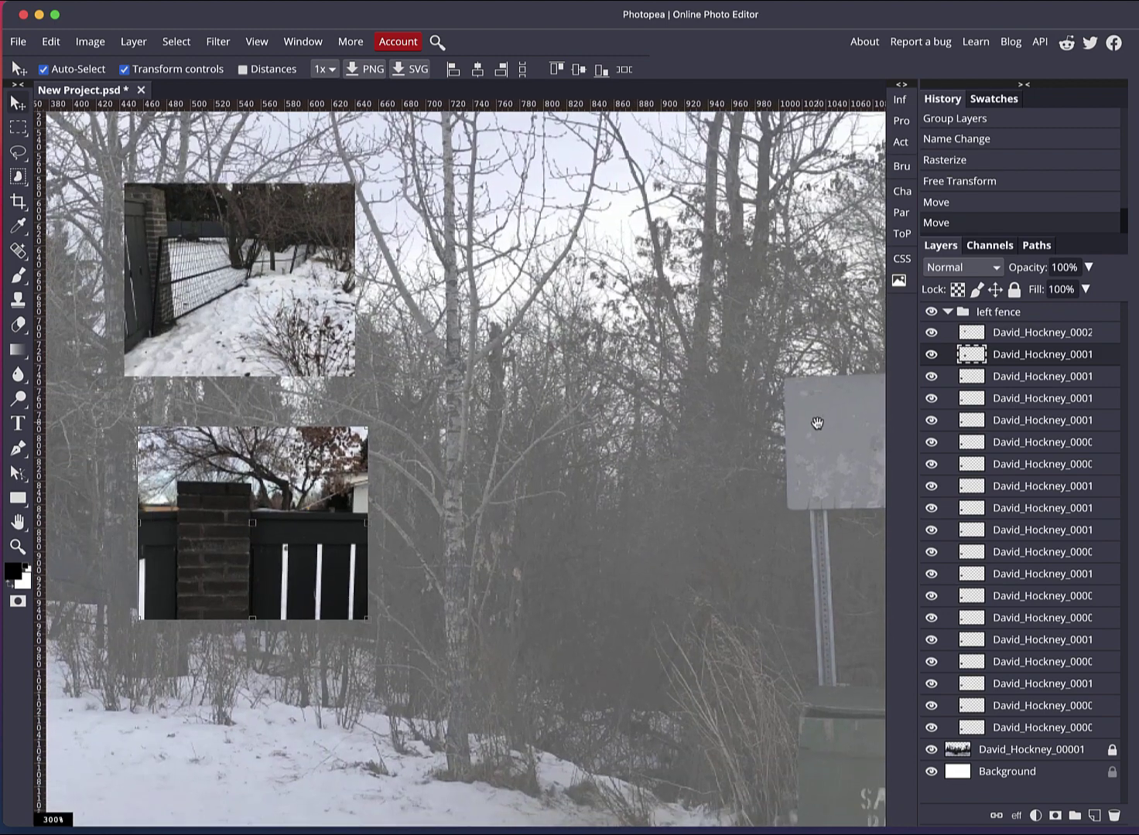
drag(377, 500, 812, 400)
drag(473, 457, 651, 408)
key(super+minus)
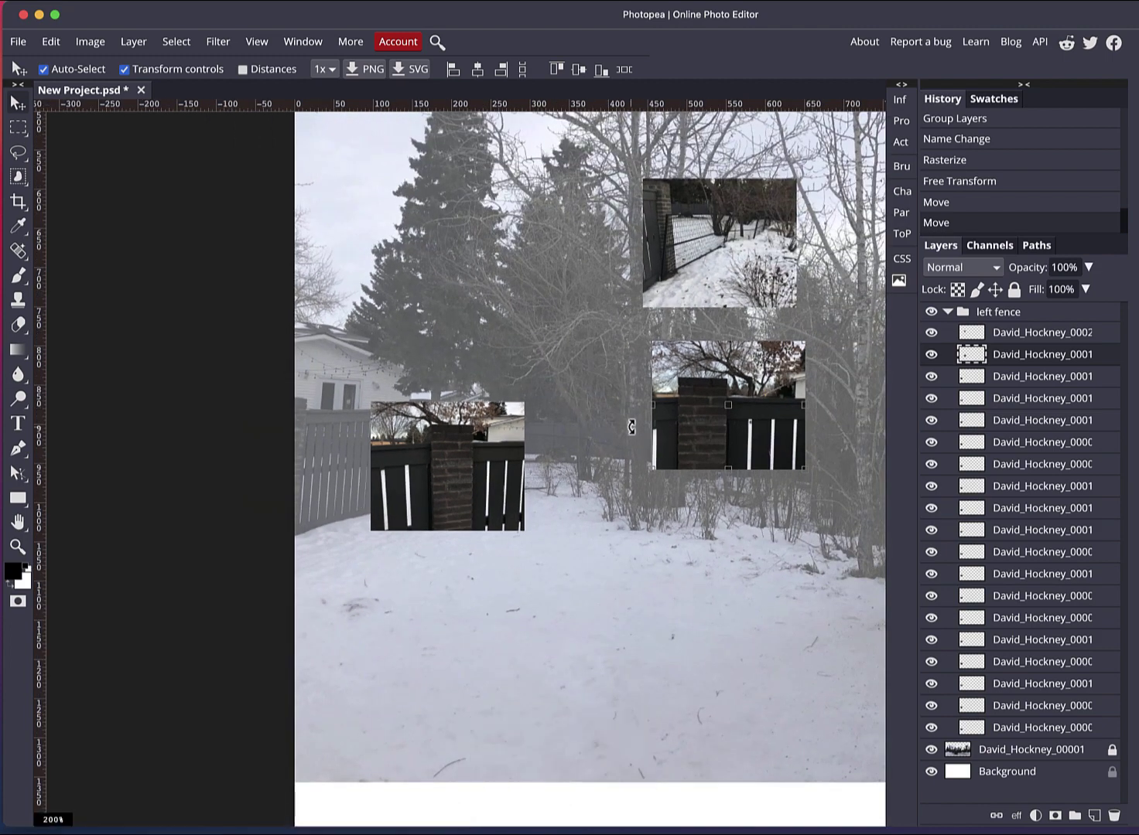
drag(695, 437, 685, 495)
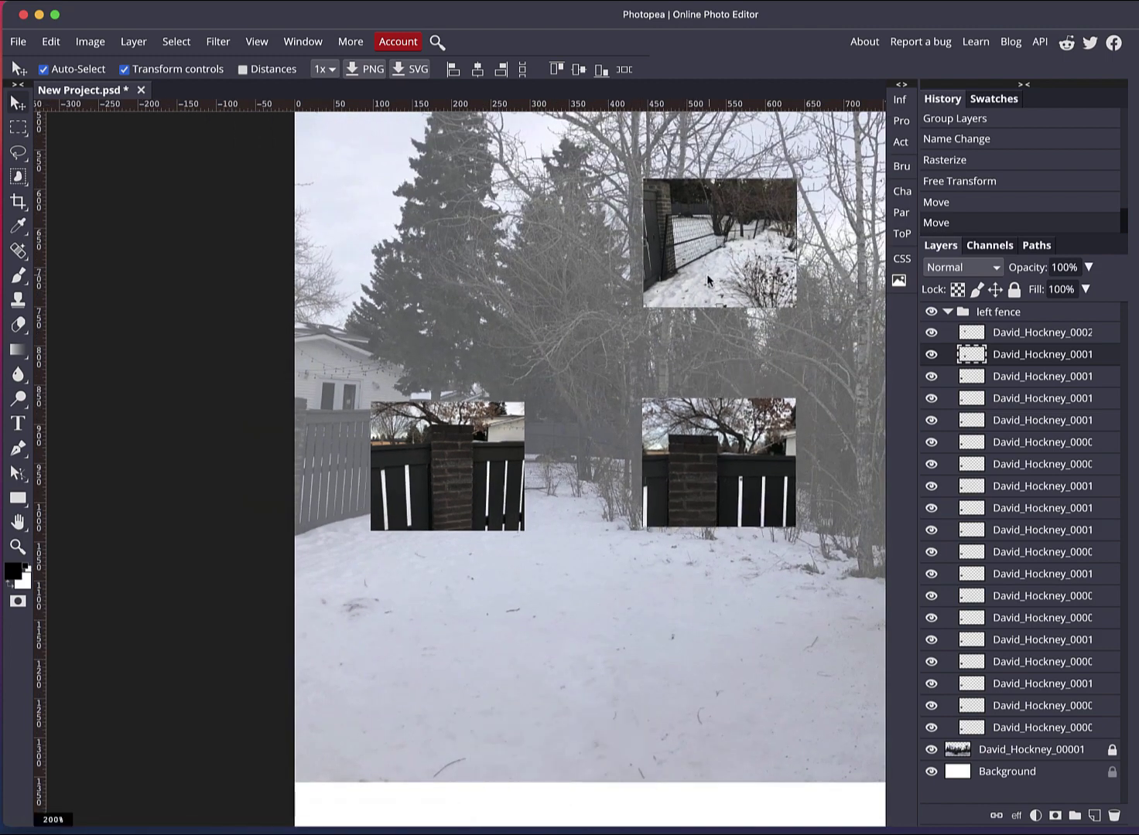
drag(706, 274, 534, 454)
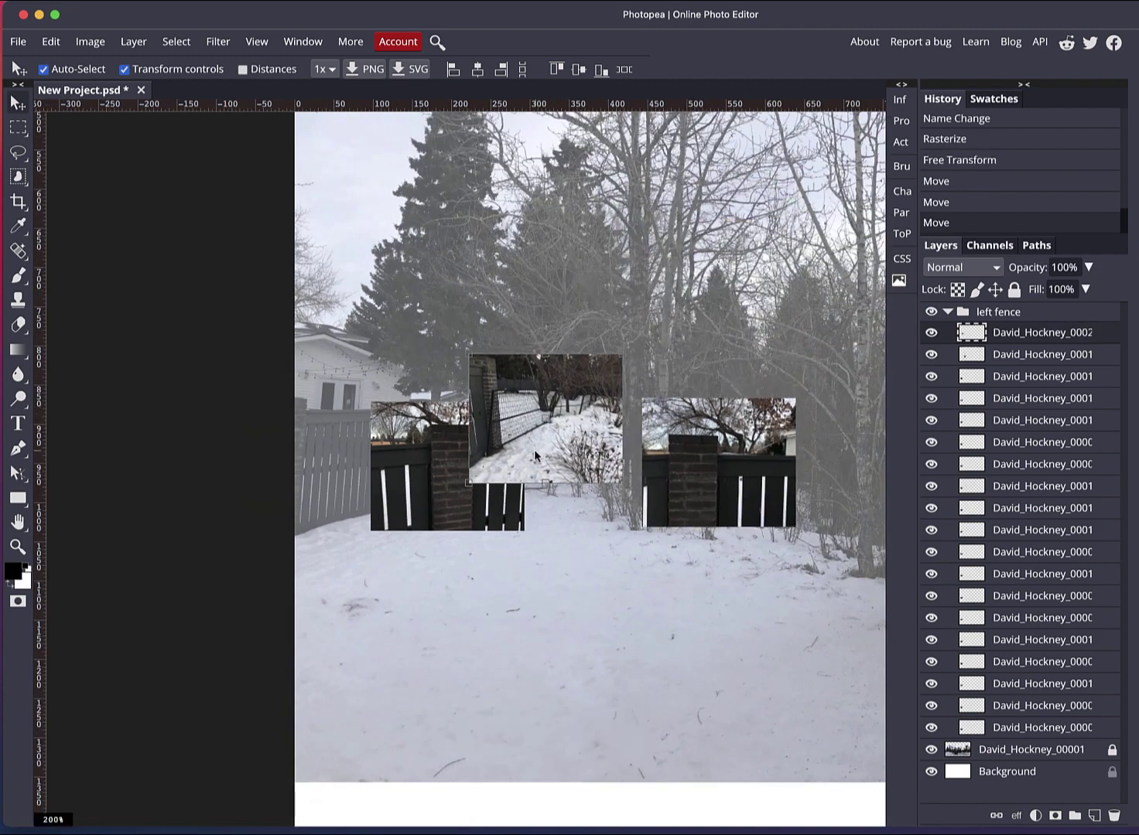
Move all the left fence photo layers together down onto the snow below the panorama's fence, leaving the fence uncovered.
click(402, 430)
click(402, 430)
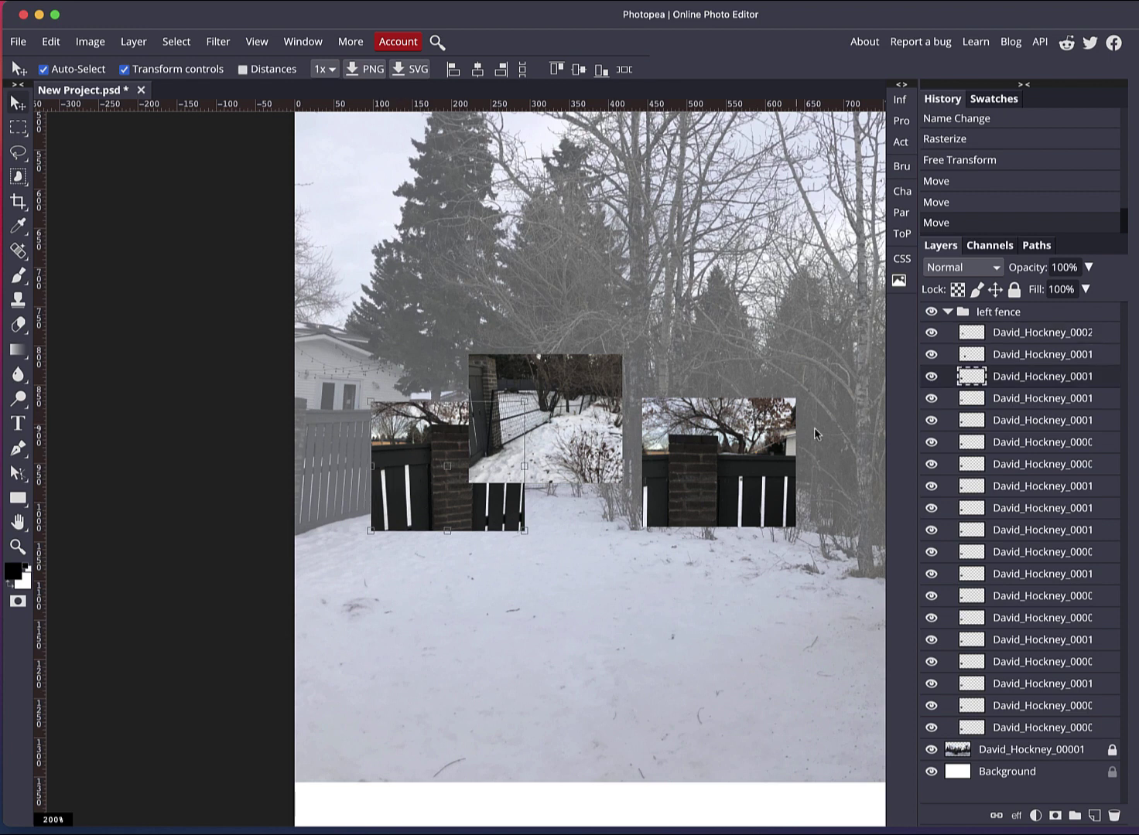
click(1030, 341)
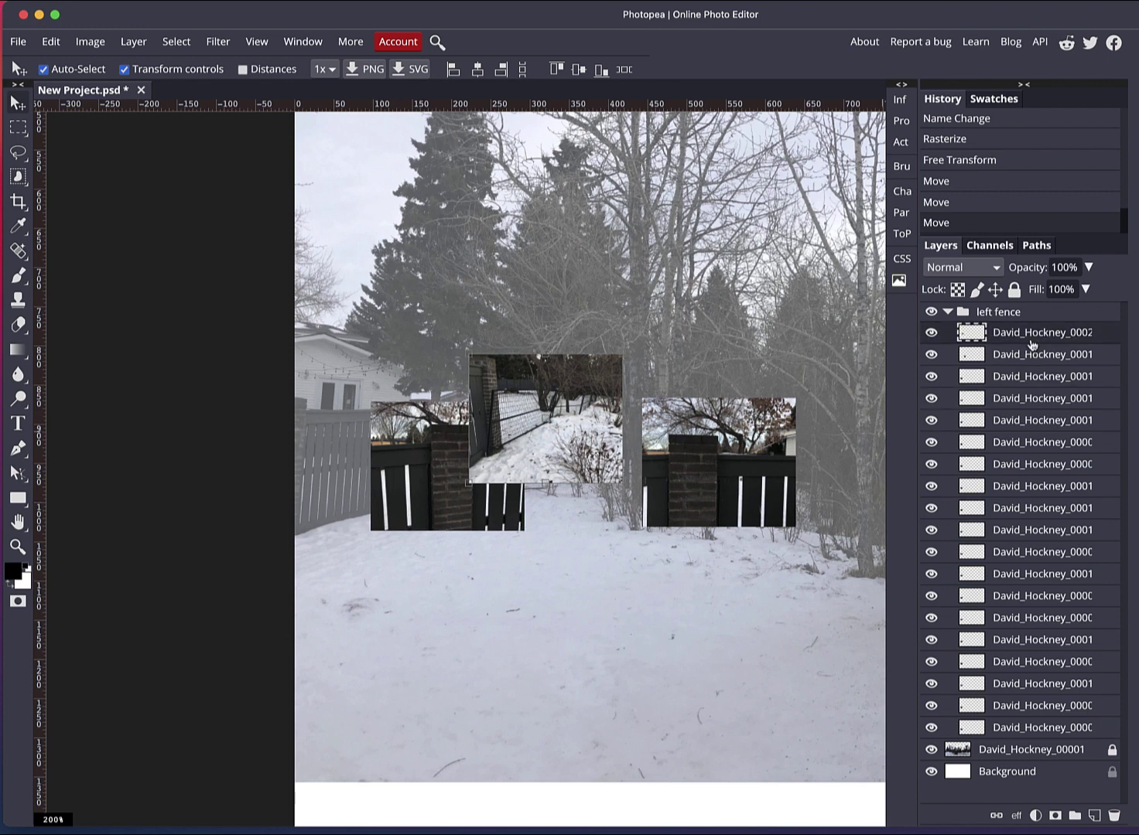
shift+click(1050, 729)
drag(446, 517, 556, 753)
click(667, 482)
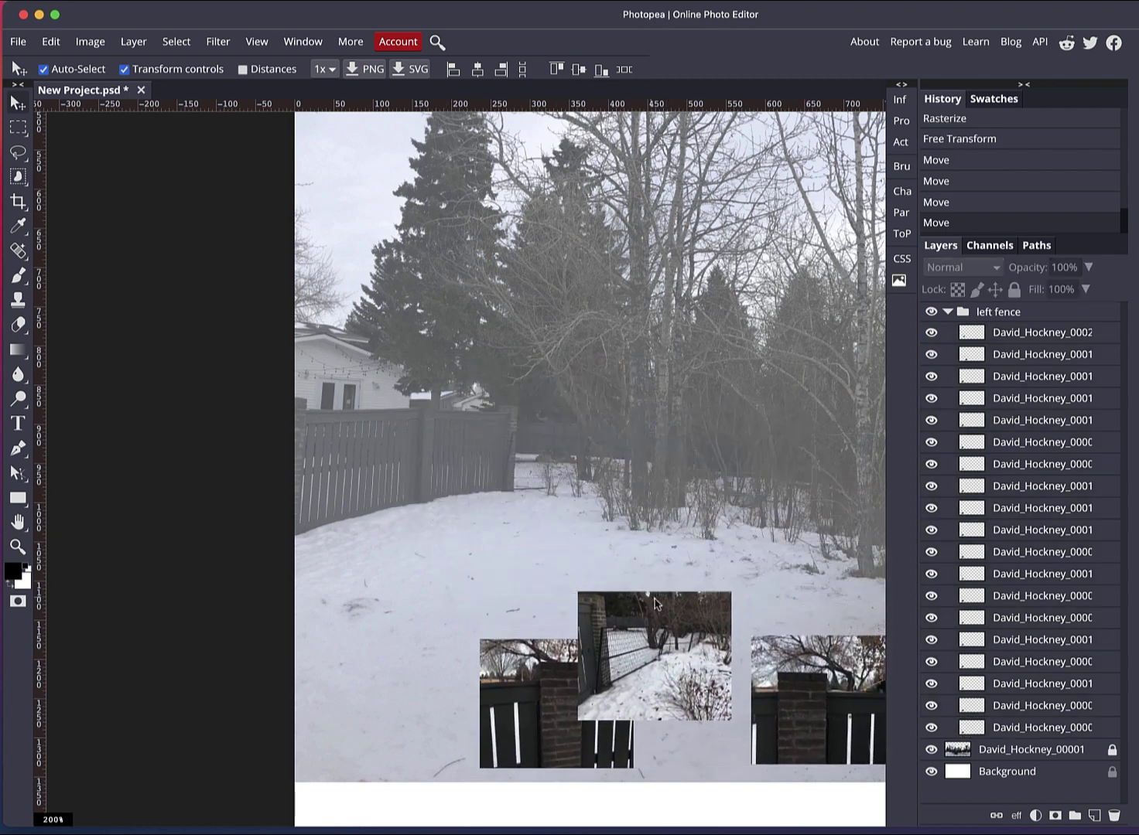
Arrange the gate photo and the next three photos from the stack overlapping along the panorama's fence, with the gate at its far end.
drag(622, 675, 560, 482)
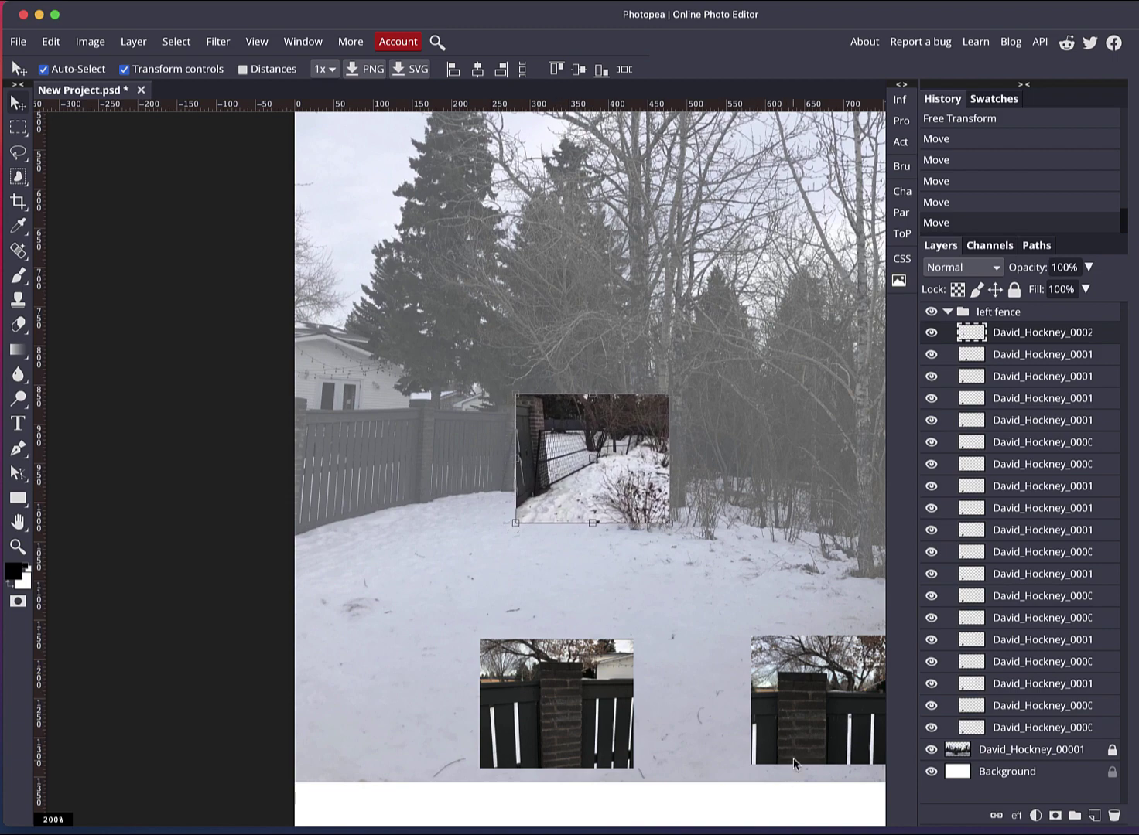
drag(792, 758, 307, 474)
drag(562, 742, 556, 609)
drag(619, 464, 688, 453)
drag(556, 541, 532, 486)
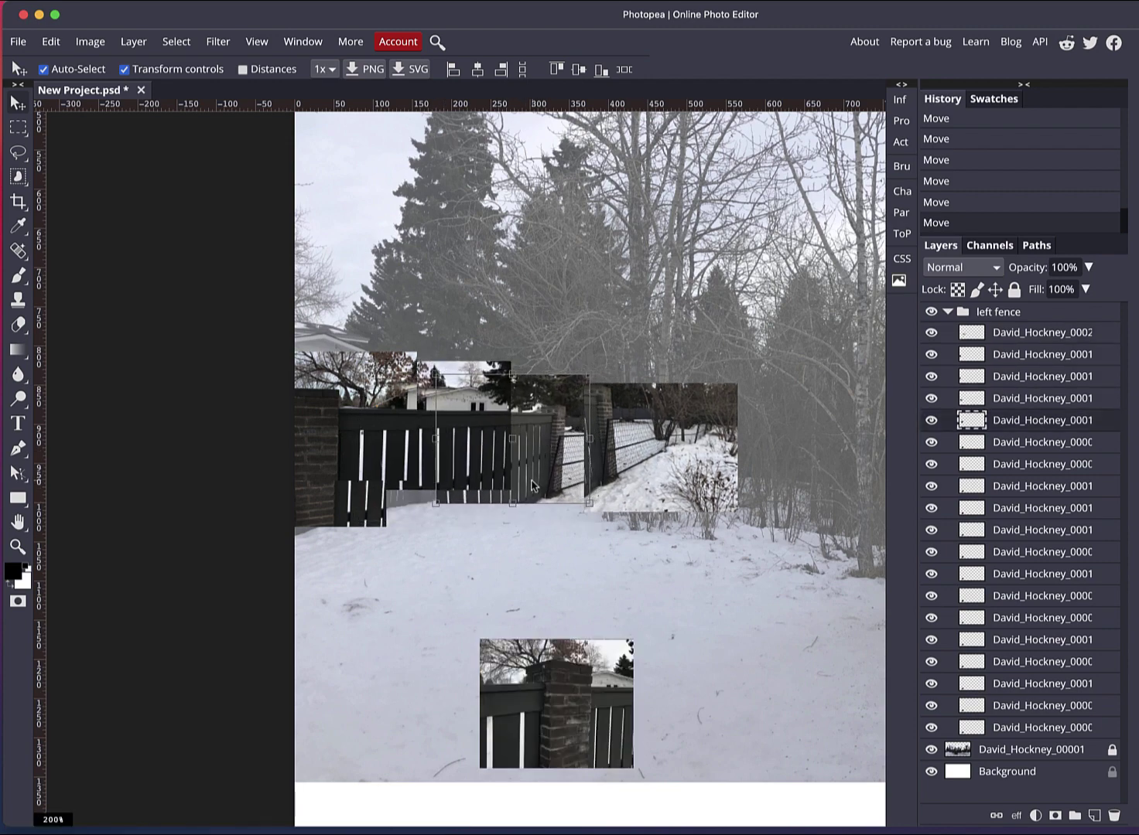
Shift the gate photo closer along the fence and place the brick-pillar photo at the fence's near end, in front of all other photos.
drag(612, 471, 593, 468)
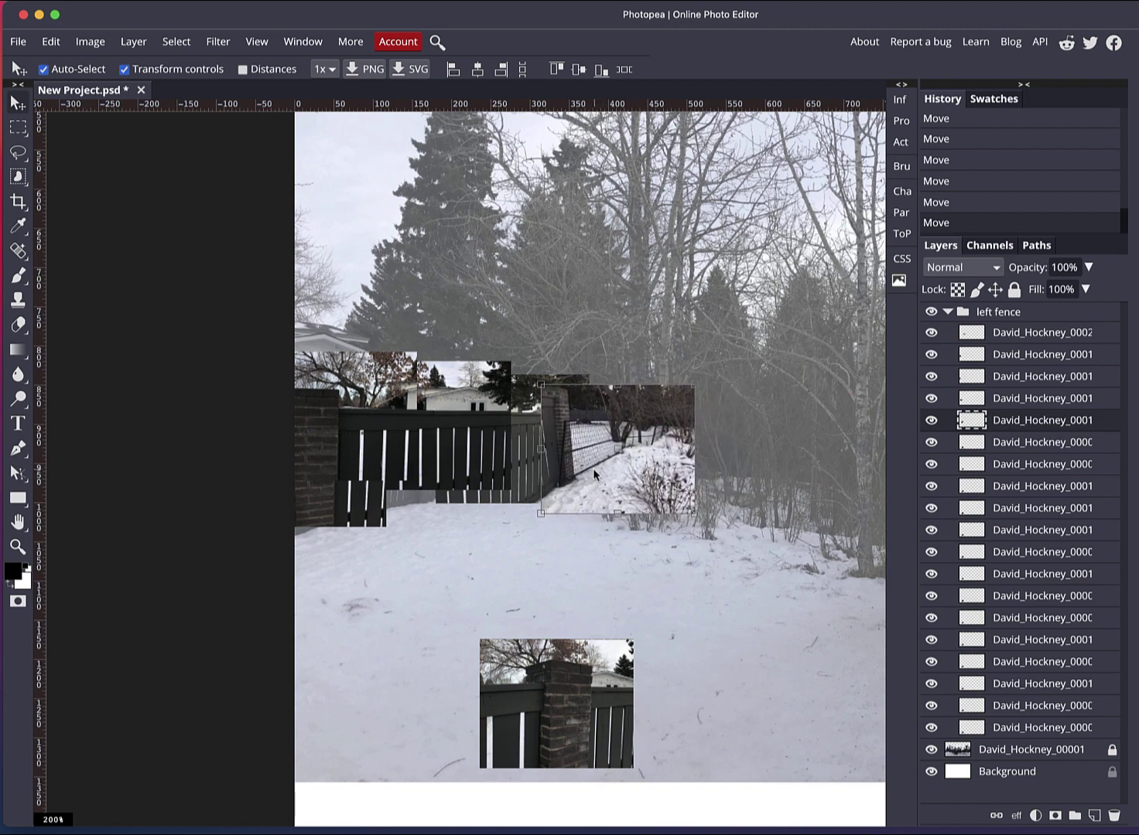
drag(575, 715, 409, 635)
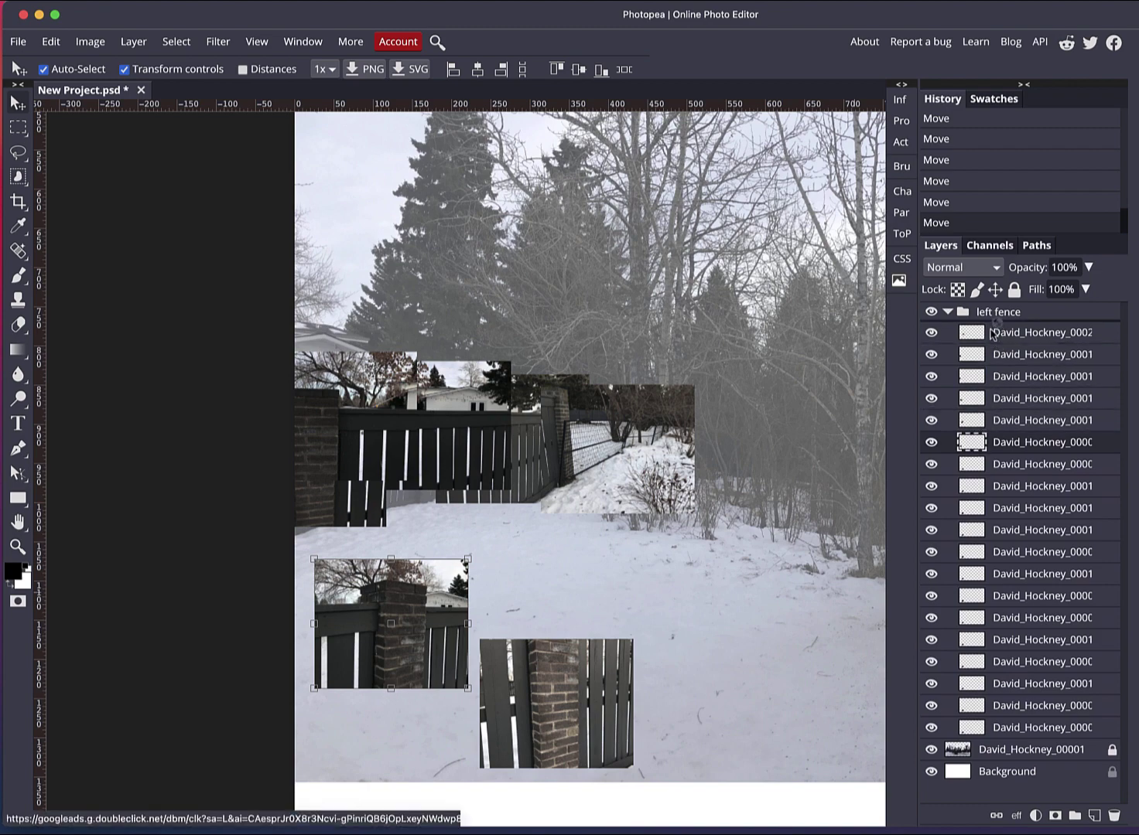
drag(992, 333, 962, 344)
Spread the next photos from the stack across the snow so each brick-pillar and fence-panel shot can be seen.
drag(464, 607, 683, 594)
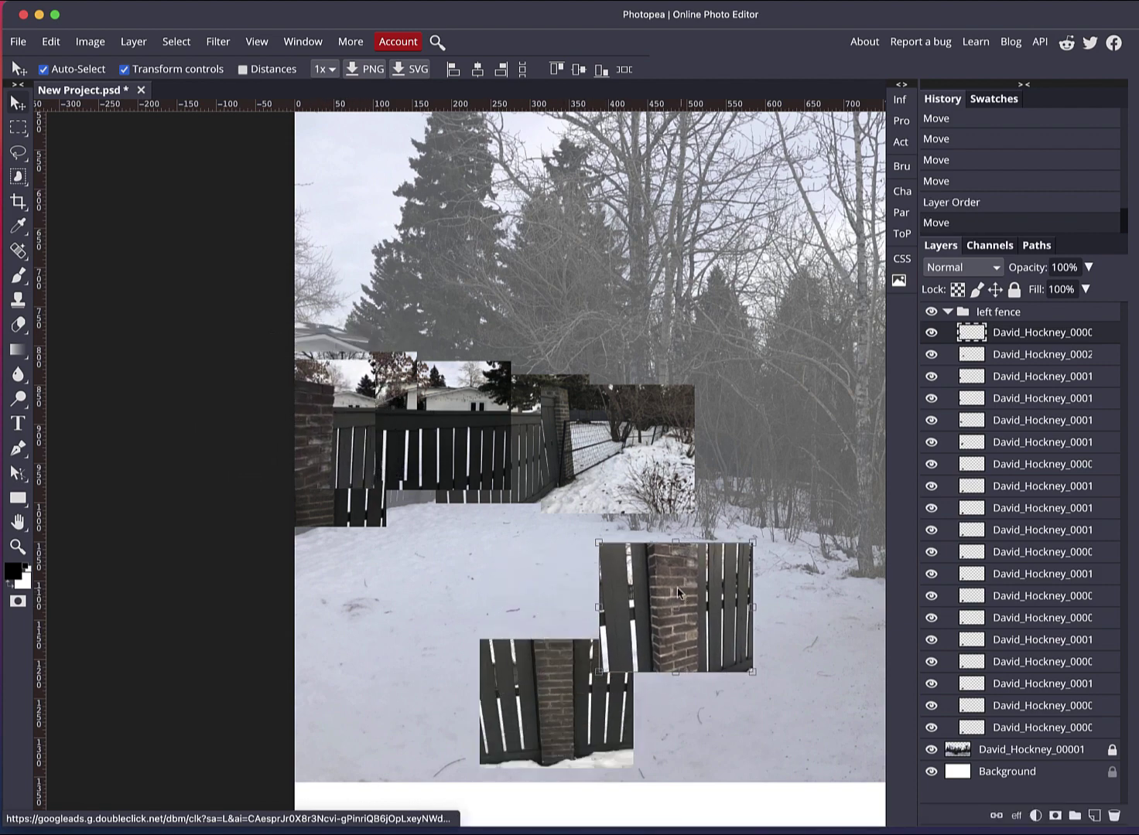
drag(607, 765, 524, 634)
drag(579, 704, 403, 713)
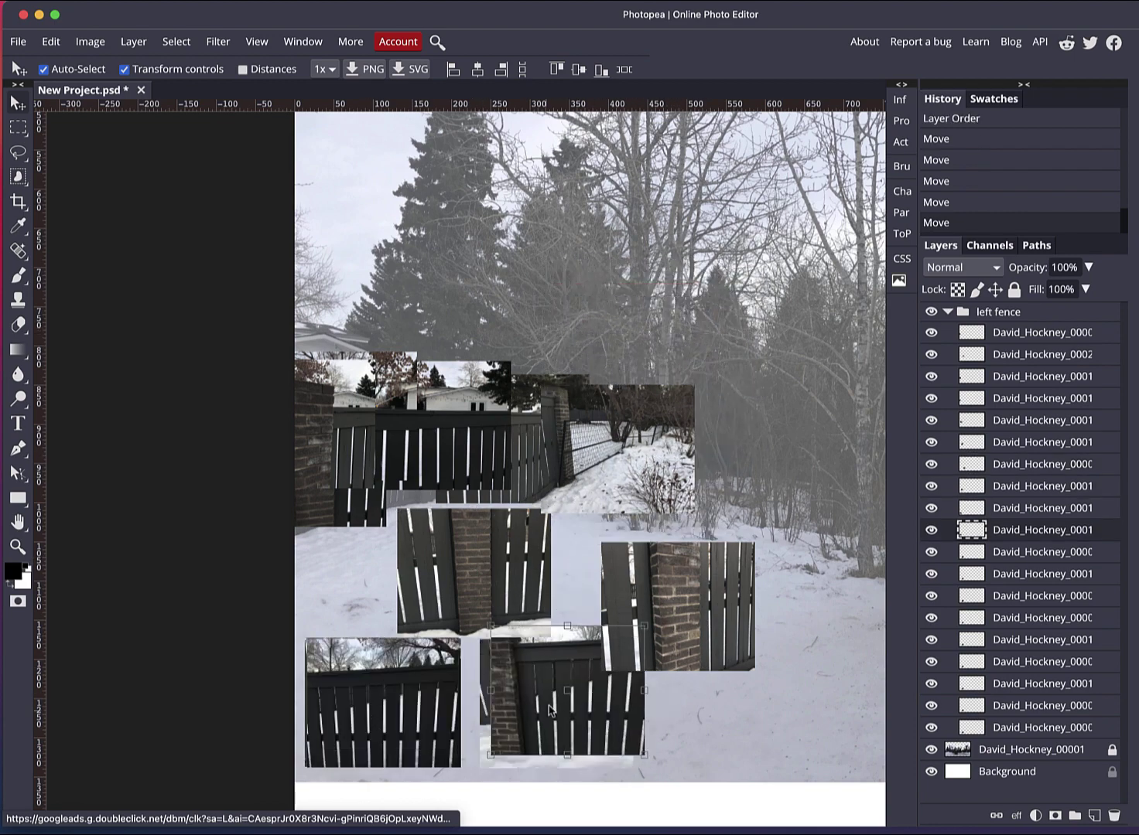
drag(687, 627, 388, 725)
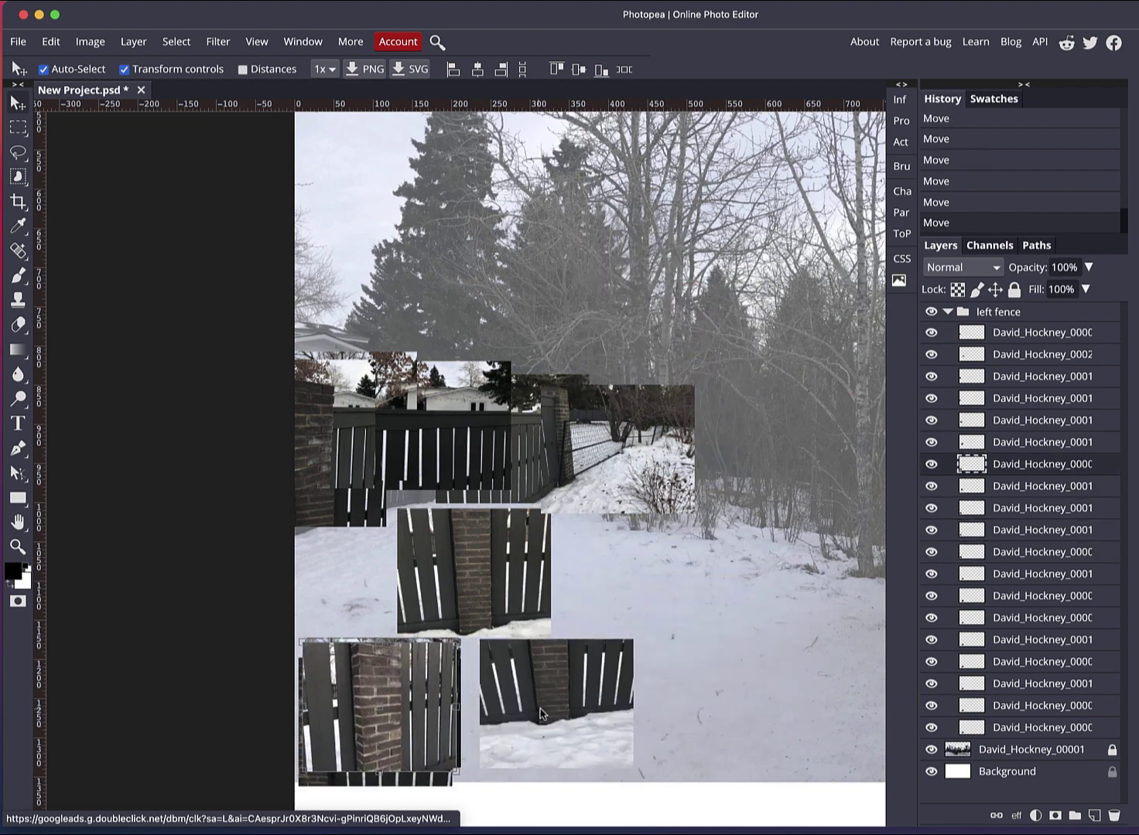
drag(488, 759, 648, 669)
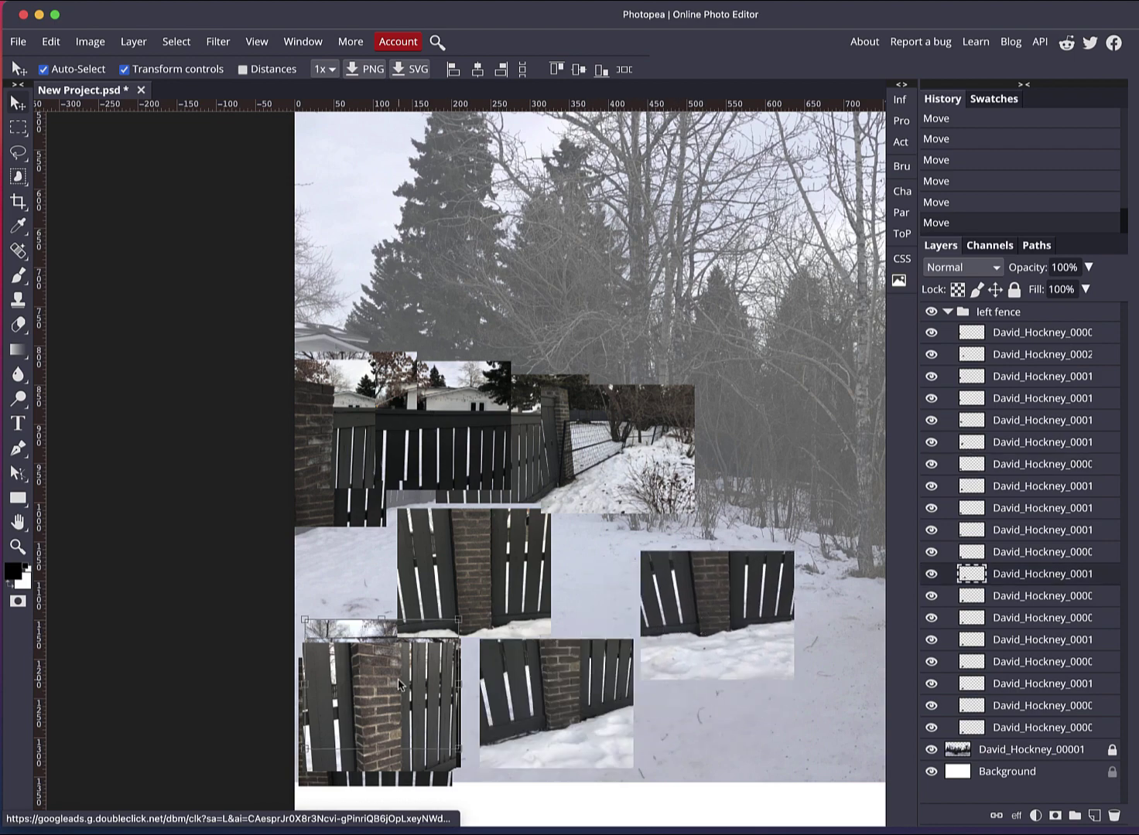
Bring the brick-pillar photo with sloping snow to the front, scale it to about 61%, and fit it at the fence's far pillar.
drag(464, 572, 573, 572)
drag(971, 617, 972, 334)
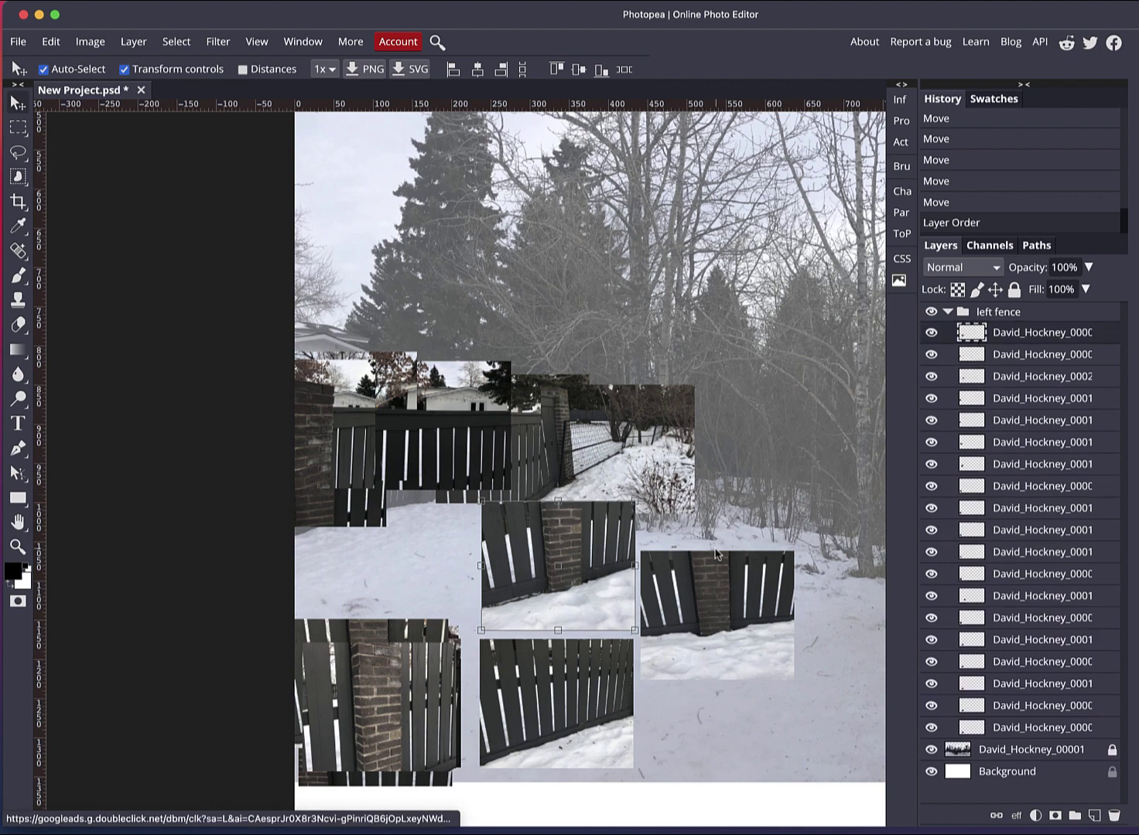
drag(609, 547, 616, 442)
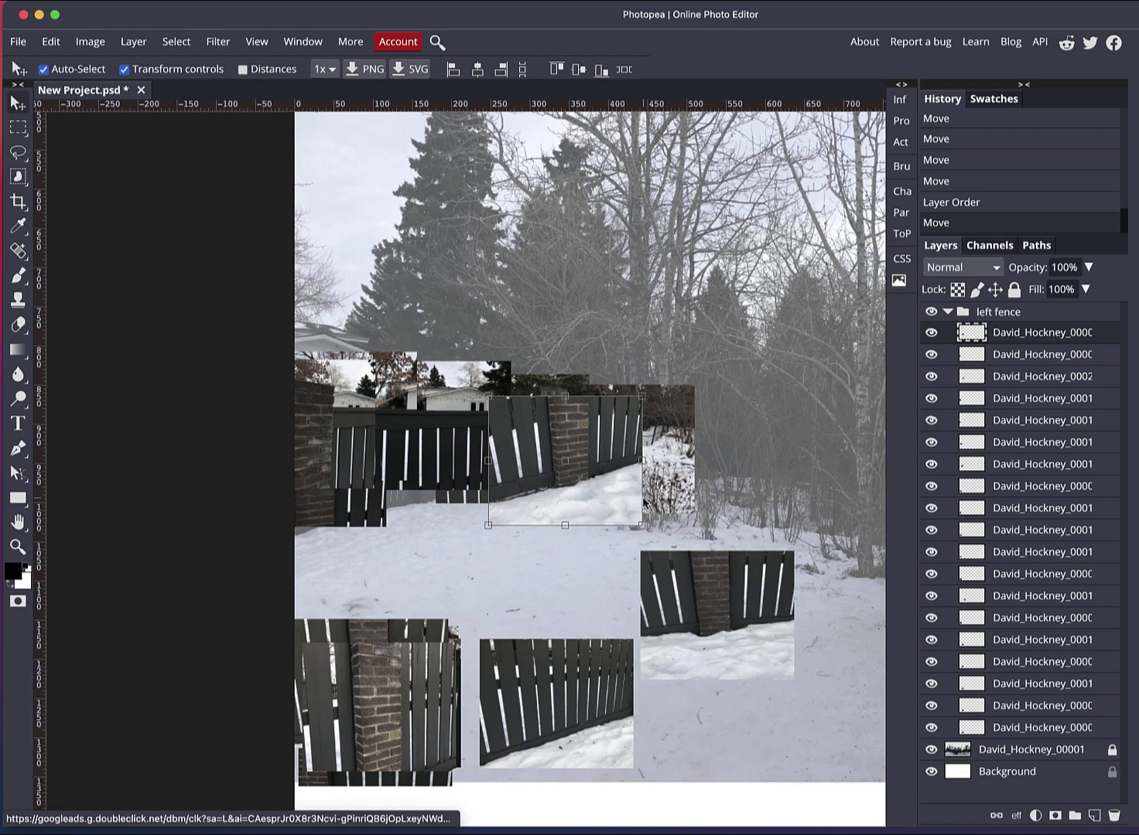
drag(638, 524, 606, 496)
mouse_move(564, 446)
mouse_down()
mouse_move(568, 490)
mouse_move(570, 473)
mouse_up()
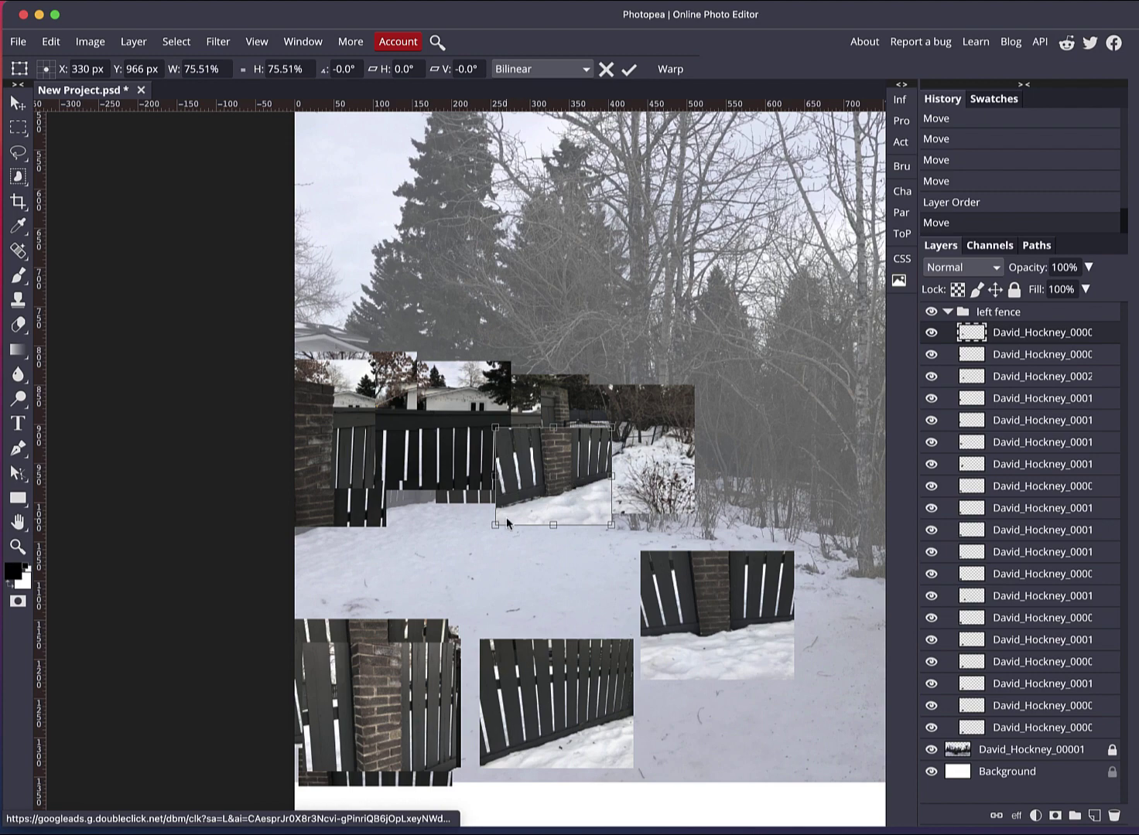
drag(497, 525, 518, 508)
drag(573, 476, 566, 485)
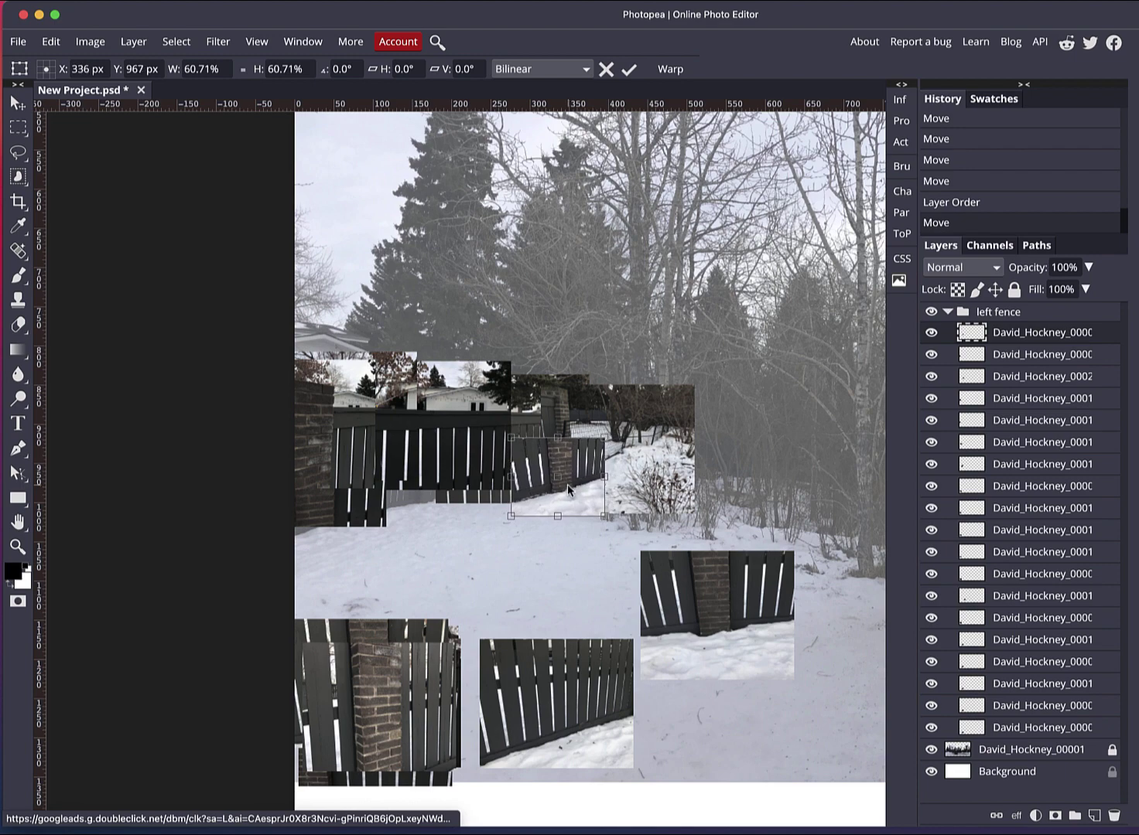
click(629, 69)
Try fitting the brick-pillar photo with level snow in front of the fence's far section, scaled down to about 59%.
click(703, 609)
drag(758, 624, 610, 531)
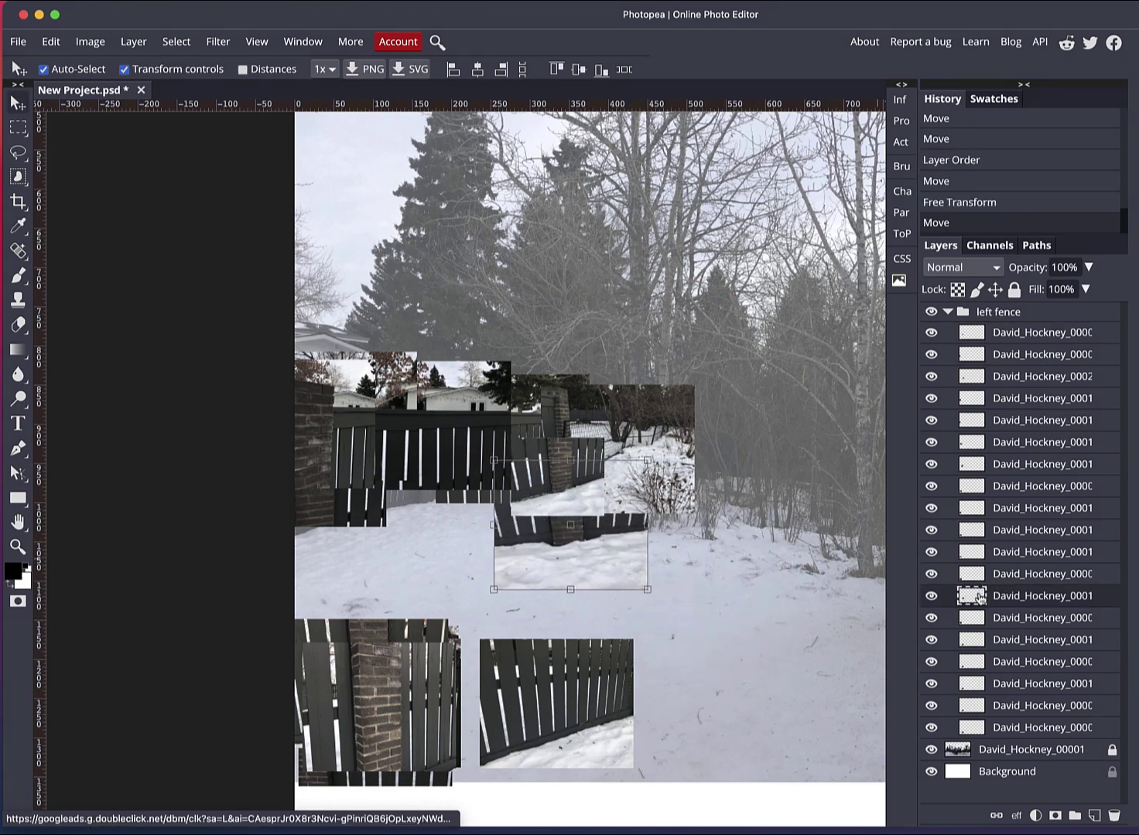
drag(976, 596, 983, 328)
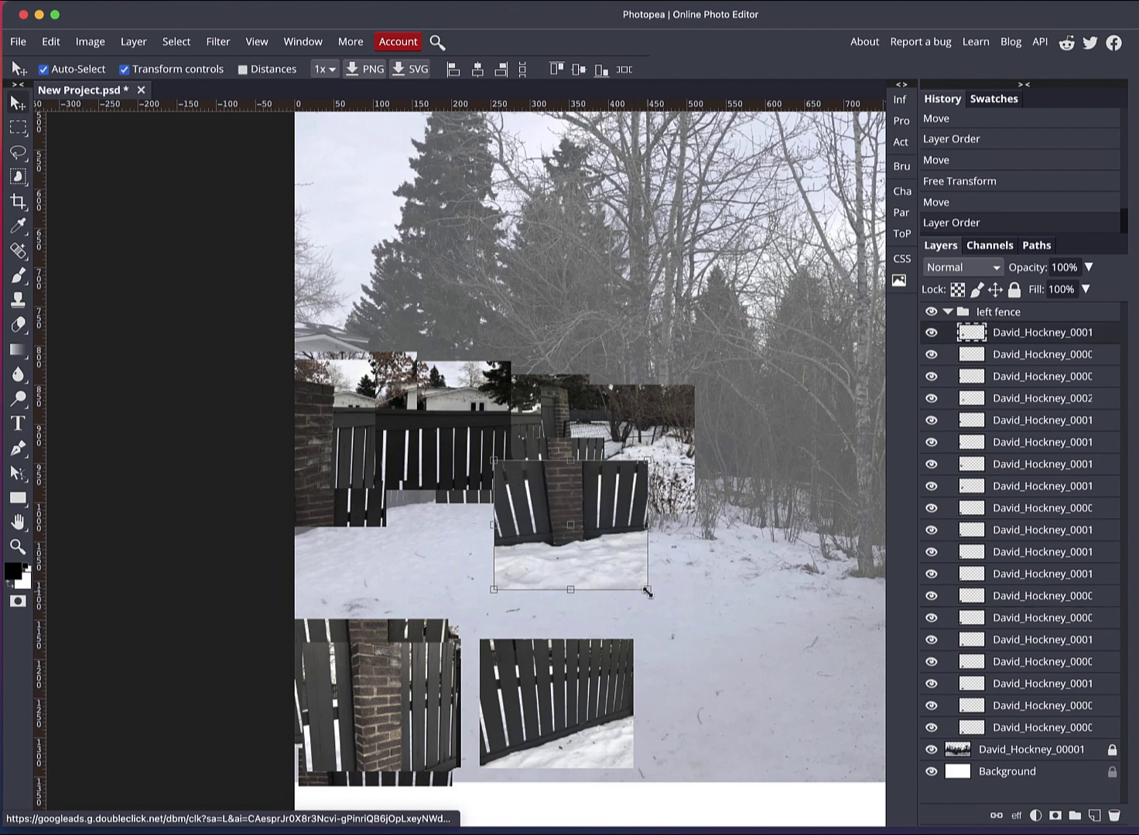
drag(648, 593, 585, 537)
drag(552, 490, 737, 705)
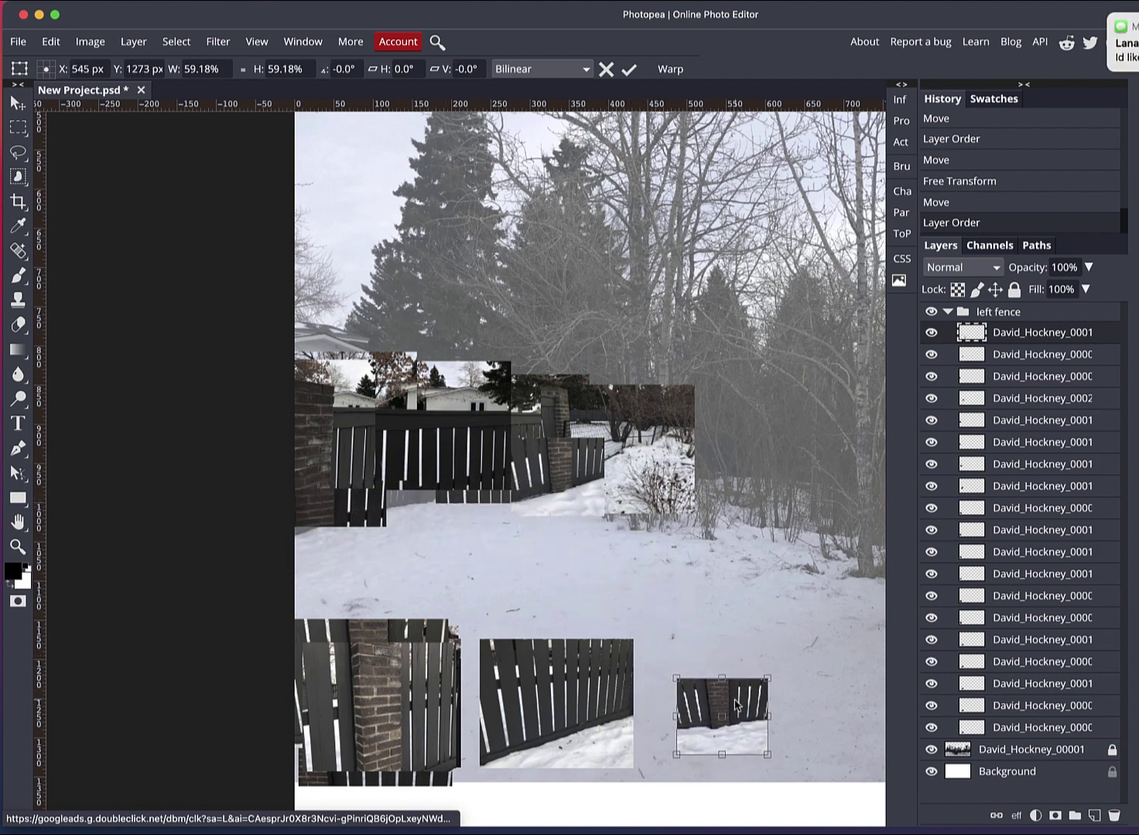
click(607, 70)
Move the brick-pillar photo with level snow clear of the fence and delete its layer.
drag(636, 511, 821, 617)
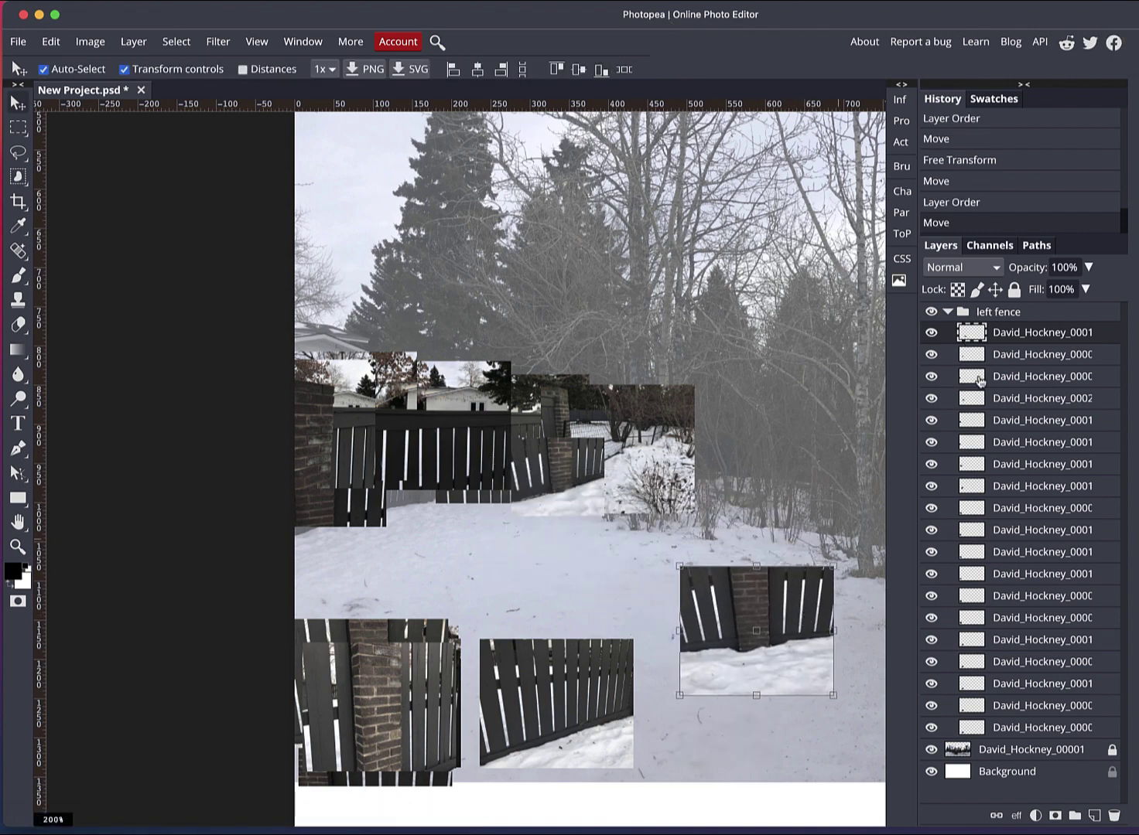
click(1114, 816)
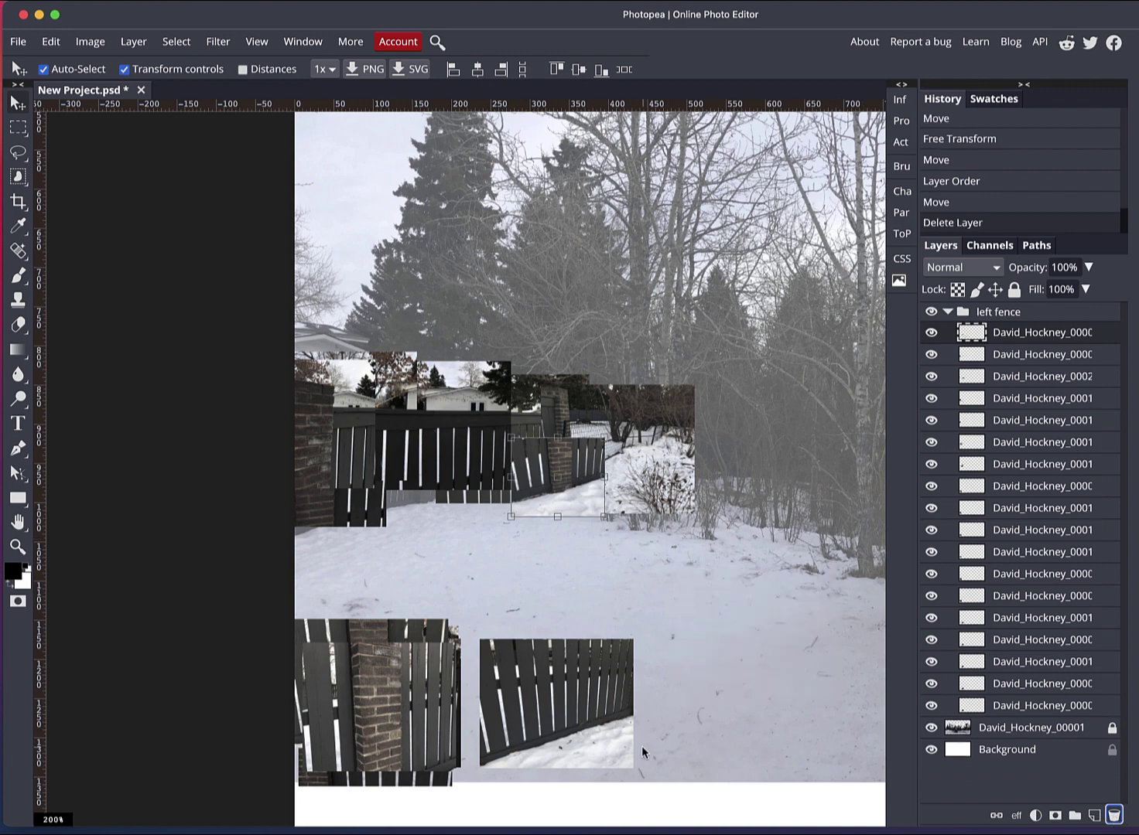
Bring the fence-panel photo with sloping snow to the front, scale it to about 79%, rotate it 3.9°, and fit it along the fence's middle.
drag(568, 718, 463, 510)
drag(973, 618, 965, 332)
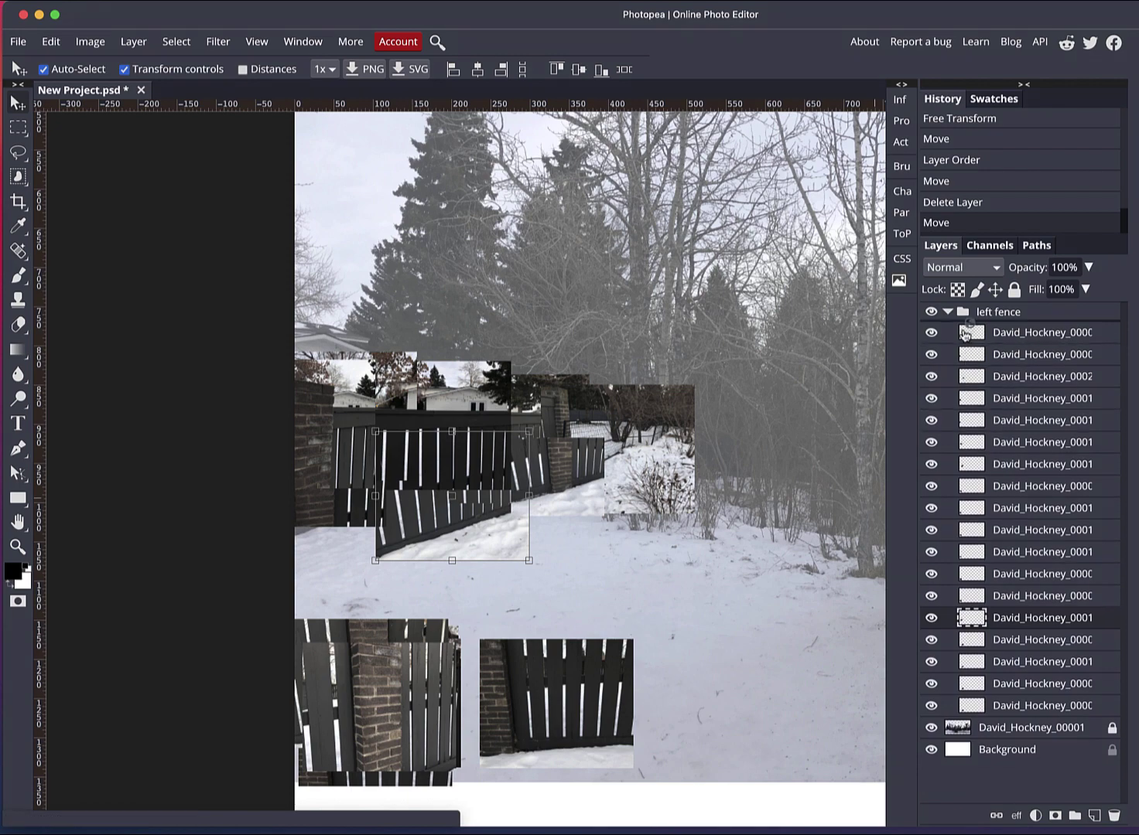
drag(465, 488, 460, 464)
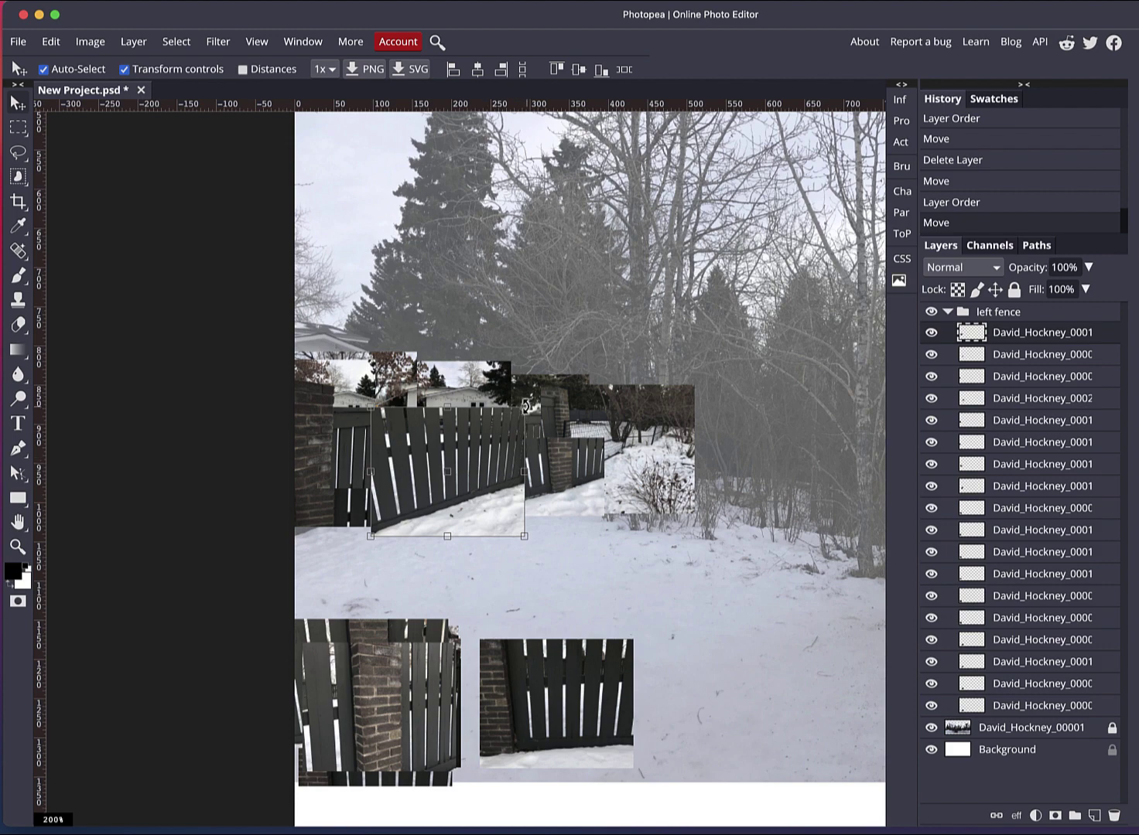
drag(522, 536, 462, 496)
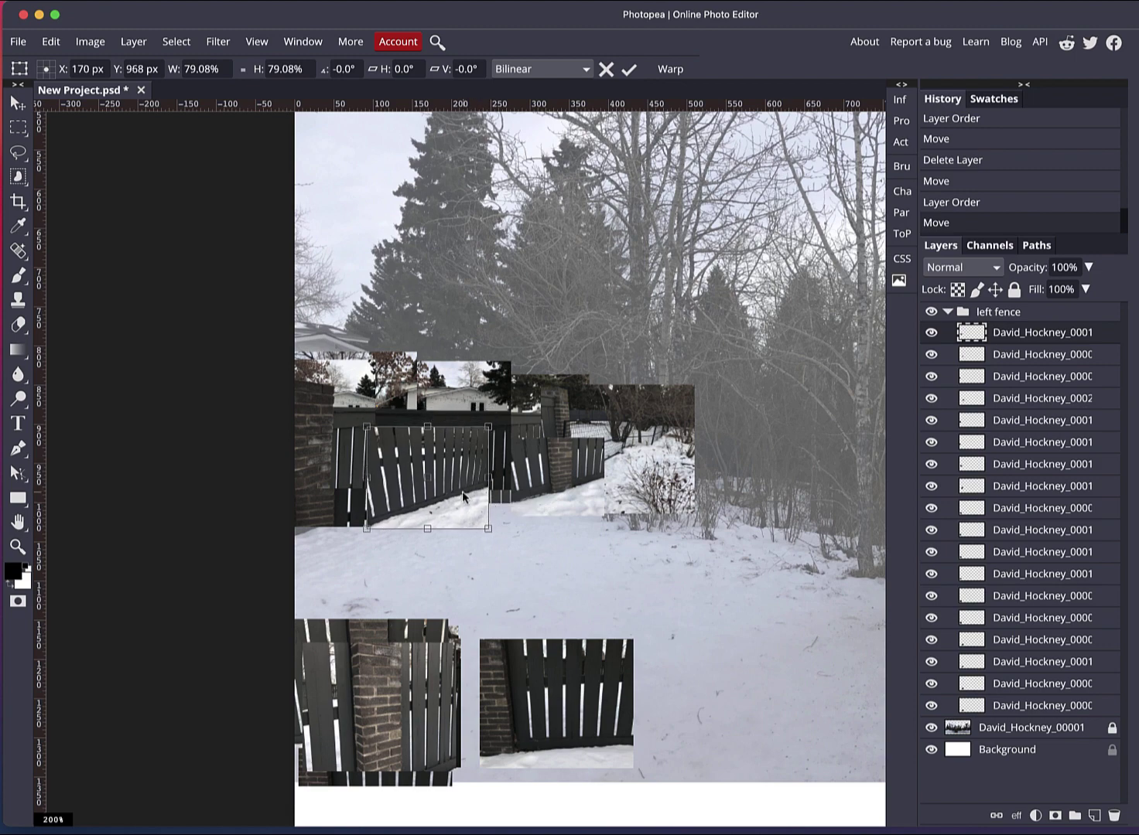
drag(507, 528, 505, 534)
mouse_move(459, 495)
mouse_down()
mouse_move(563, 477)
mouse_move(464, 498)
mouse_up()
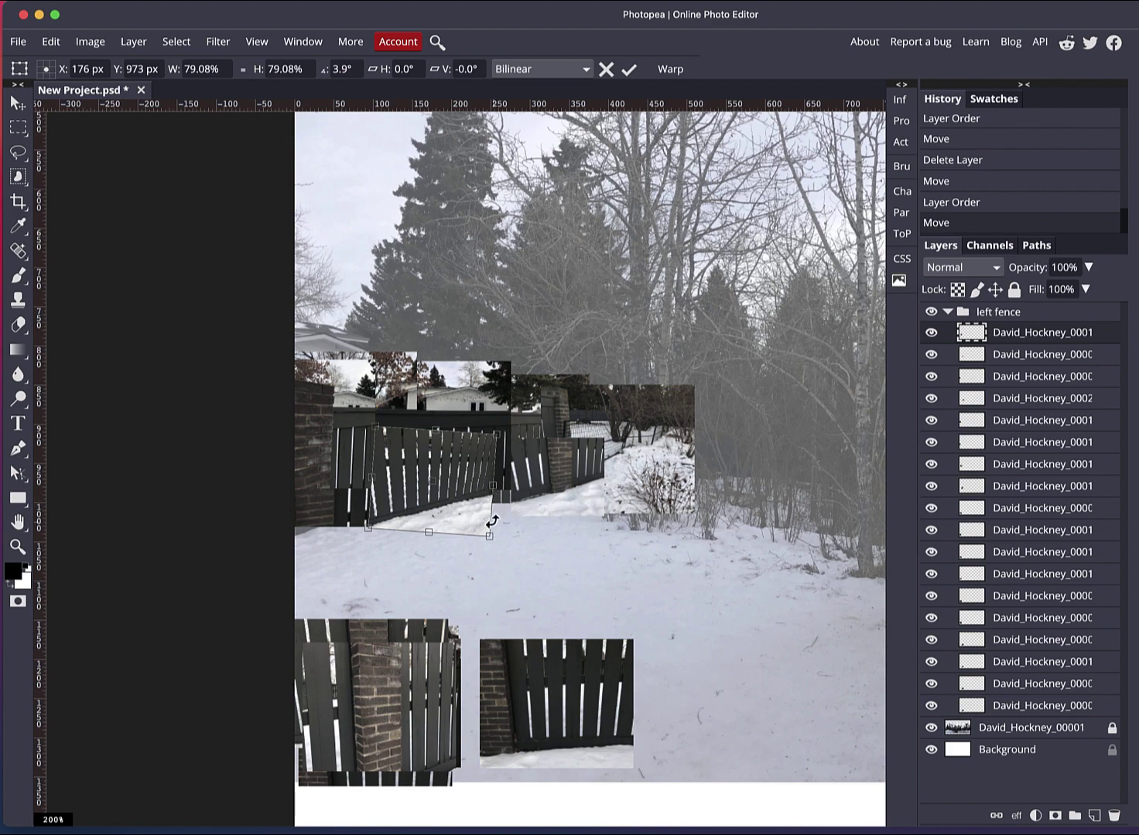
click(628, 70)
Pull the four leftover fence photos with snow off the central stack one by one and delete them.
click(544, 678)
drag(542, 677, 713, 651)
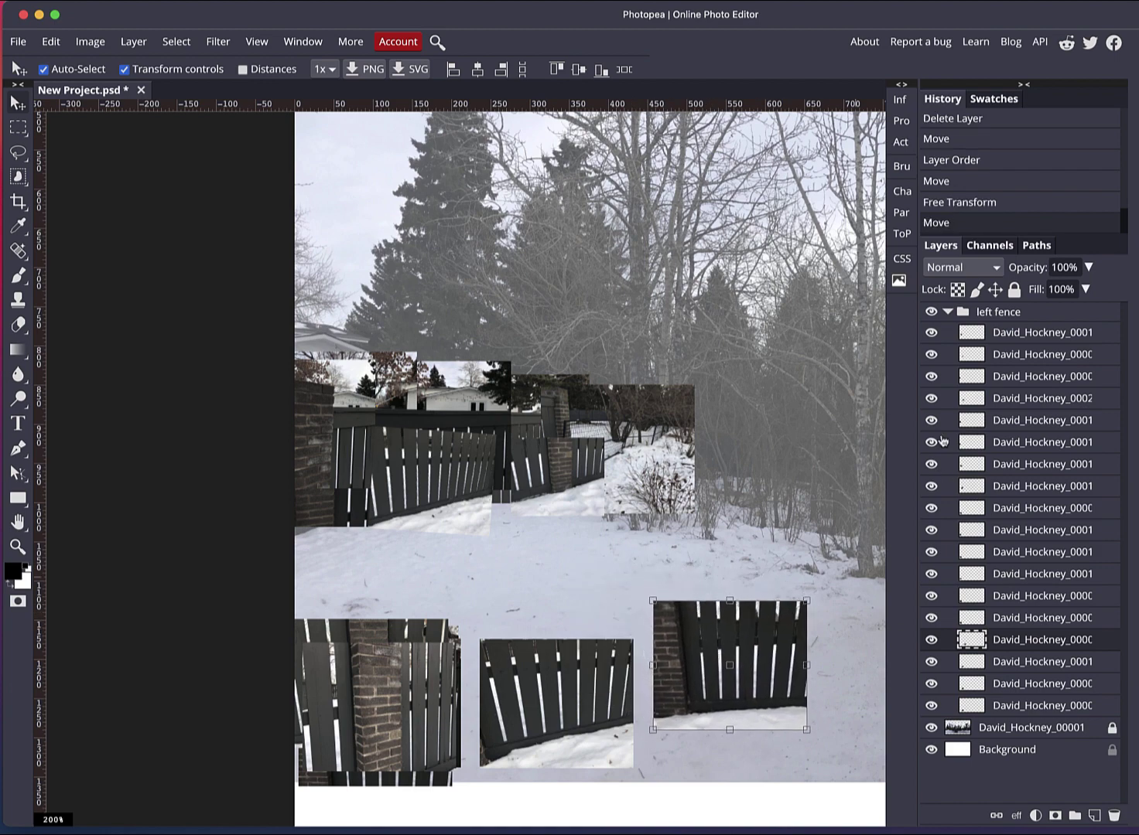
click(1114, 816)
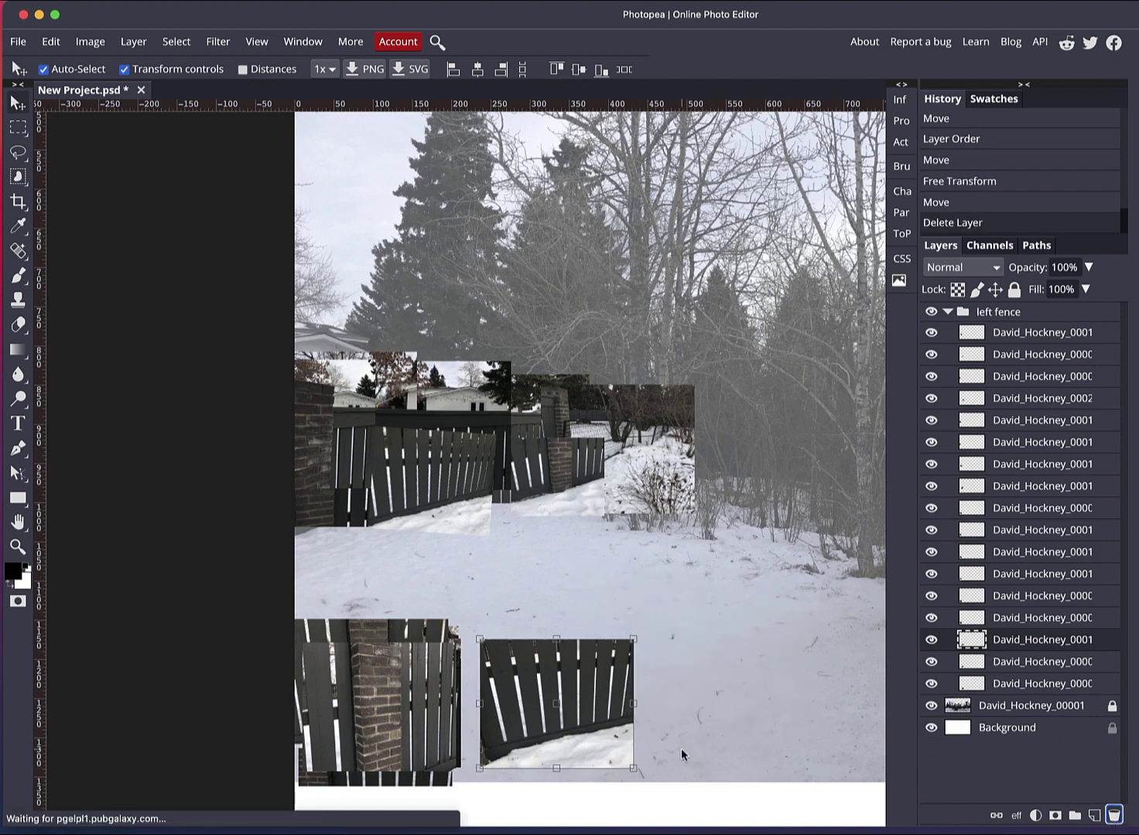
drag(566, 718, 579, 612)
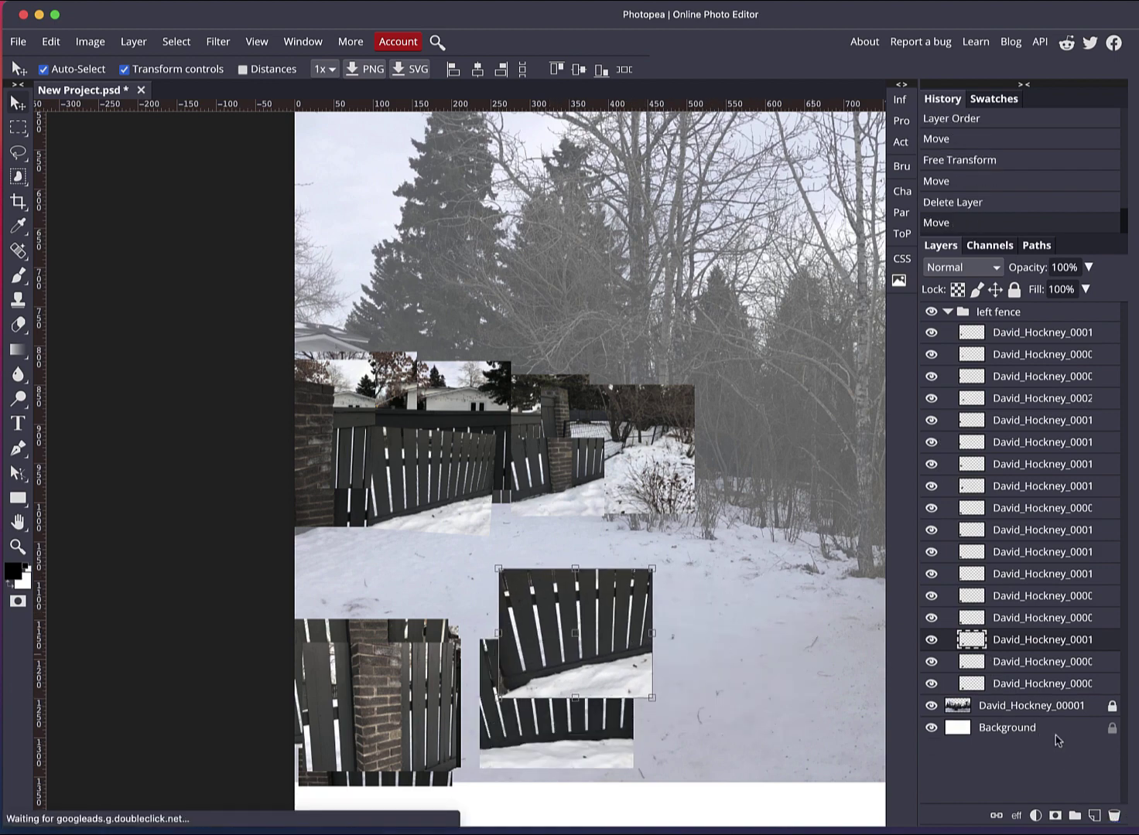
click(1114, 816)
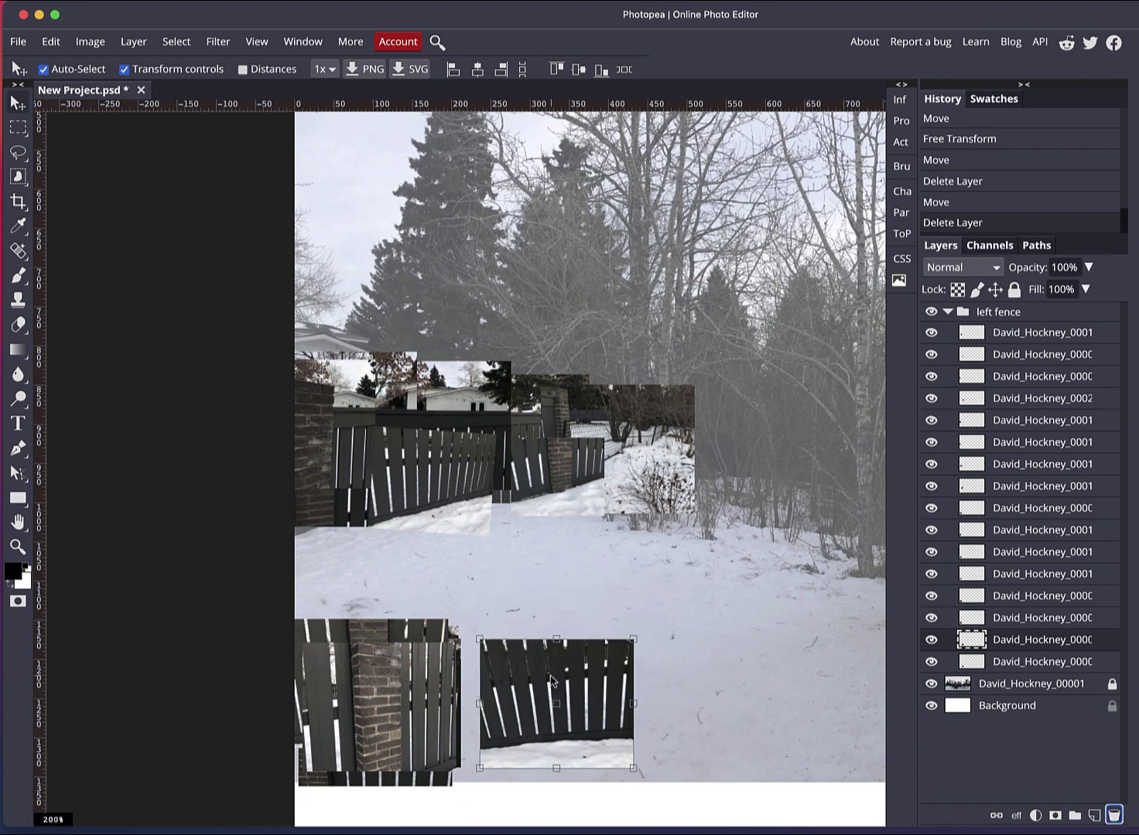
drag(550, 681, 633, 598)
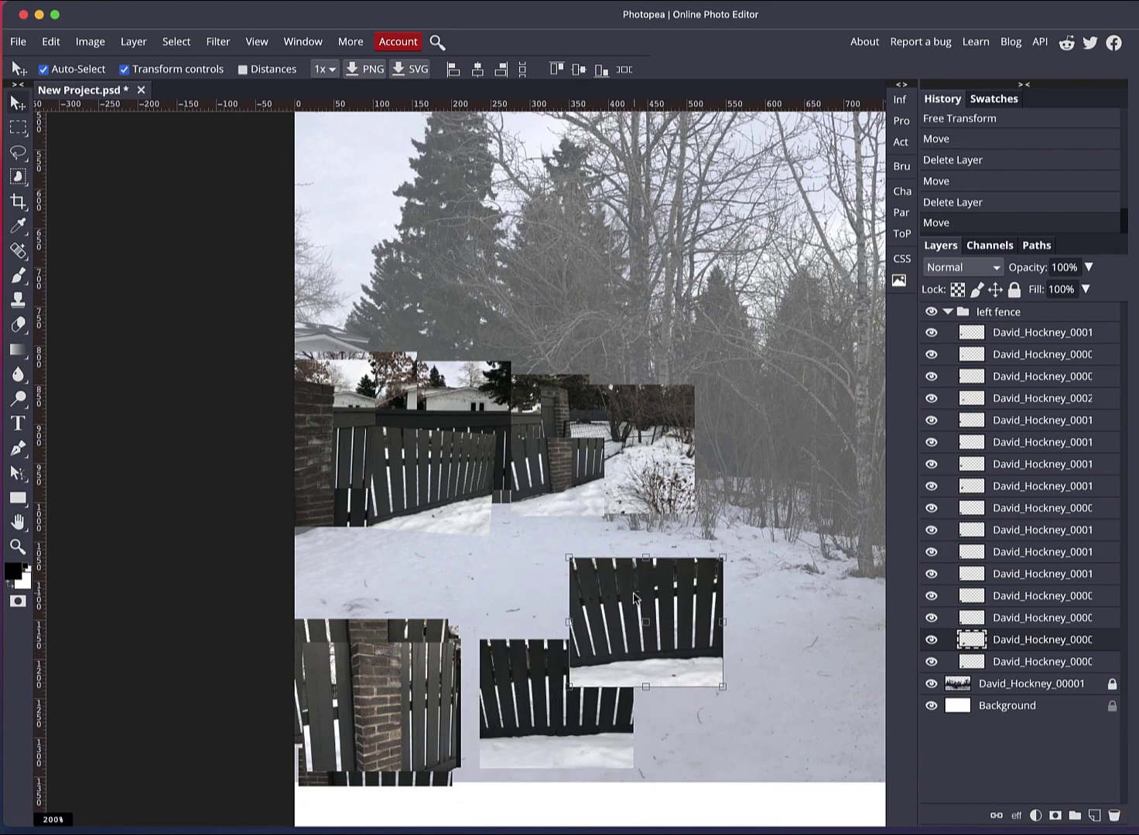
click(1113, 816)
drag(606, 700, 668, 651)
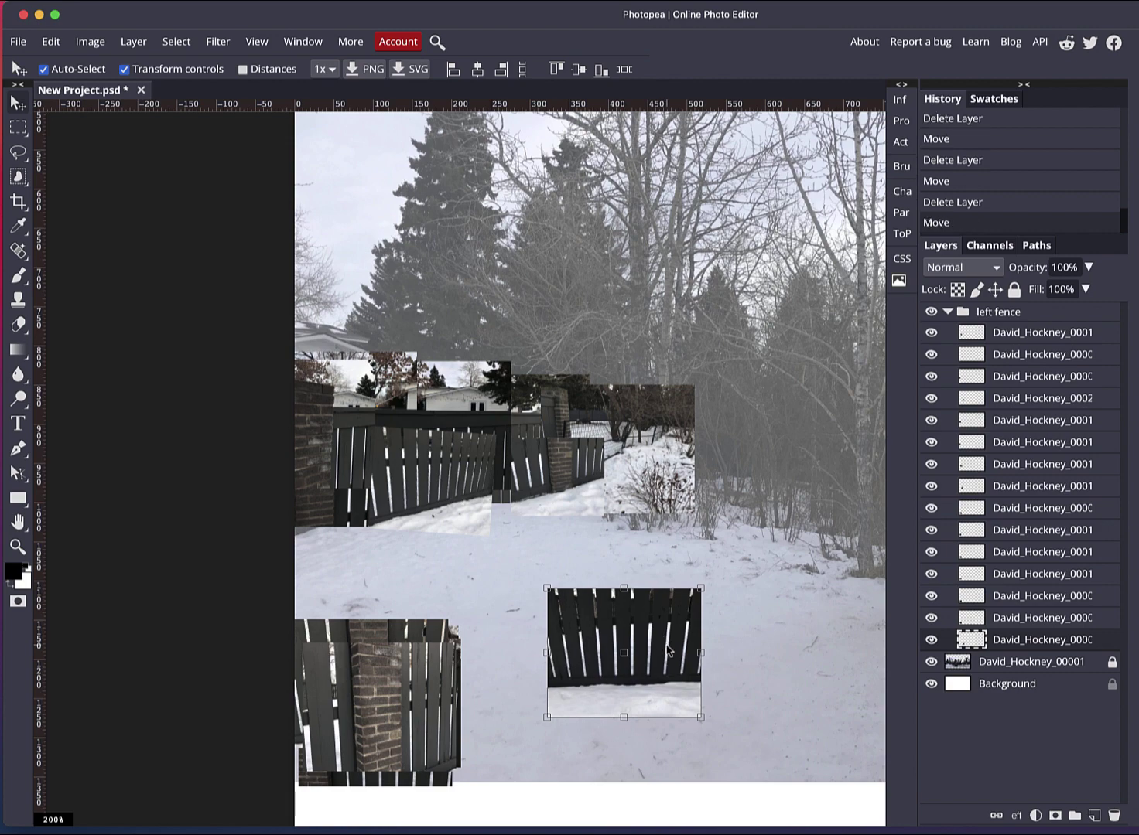
click(1113, 816)
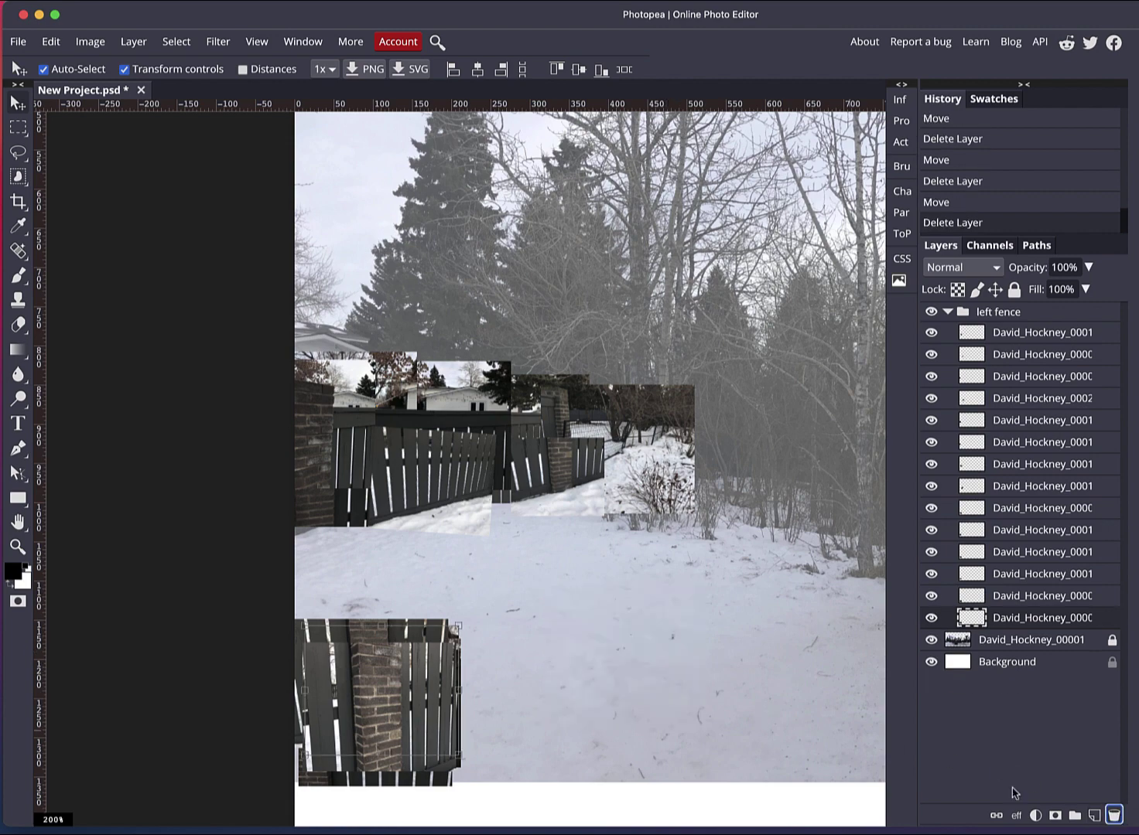
Separate the two unused brick-pillar photos from the remaining pile near the canvas edge and delete them.
drag(350, 675, 570, 610)
drag(363, 663, 674, 682)
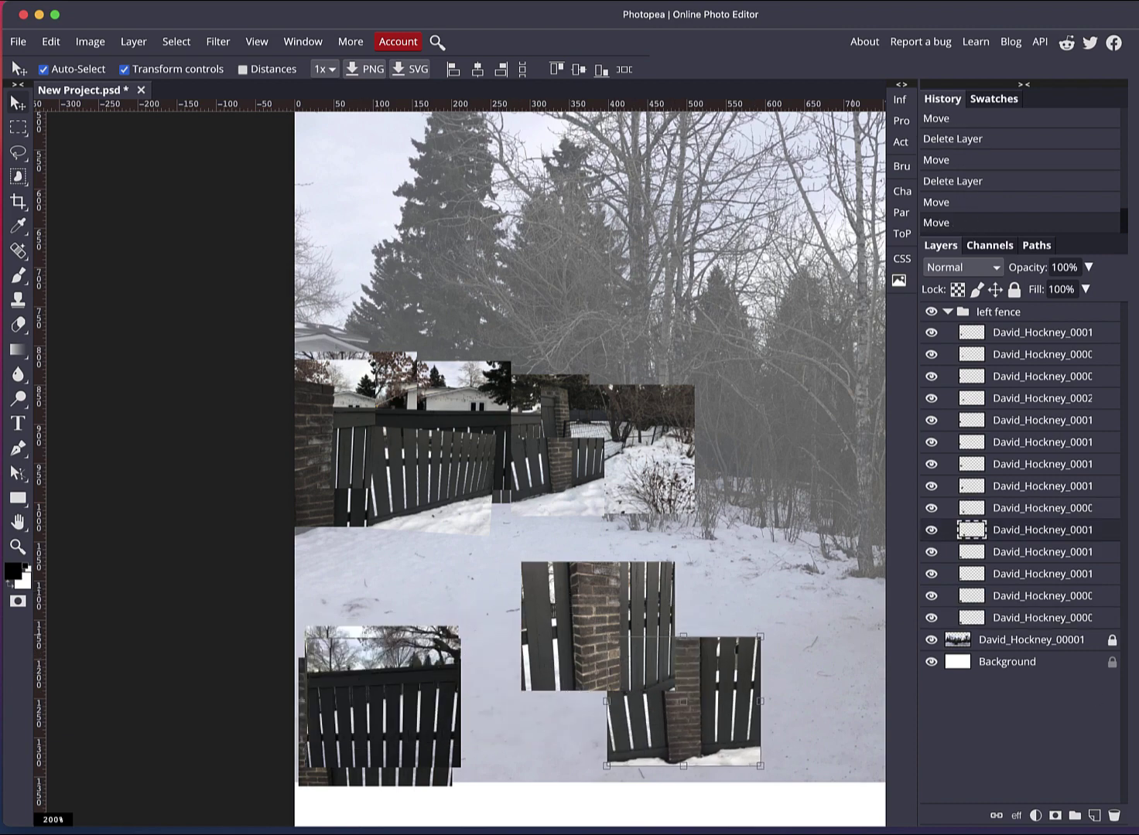
click(1114, 817)
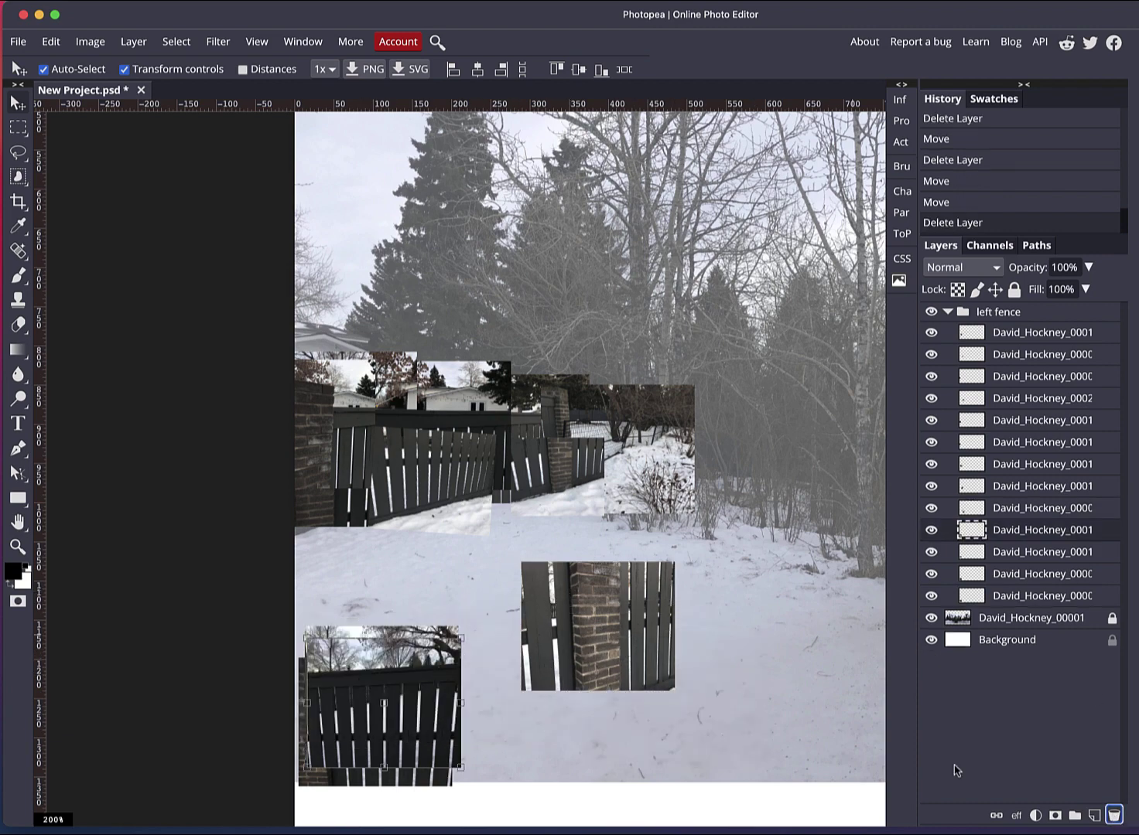
click(617, 639)
click(1114, 817)
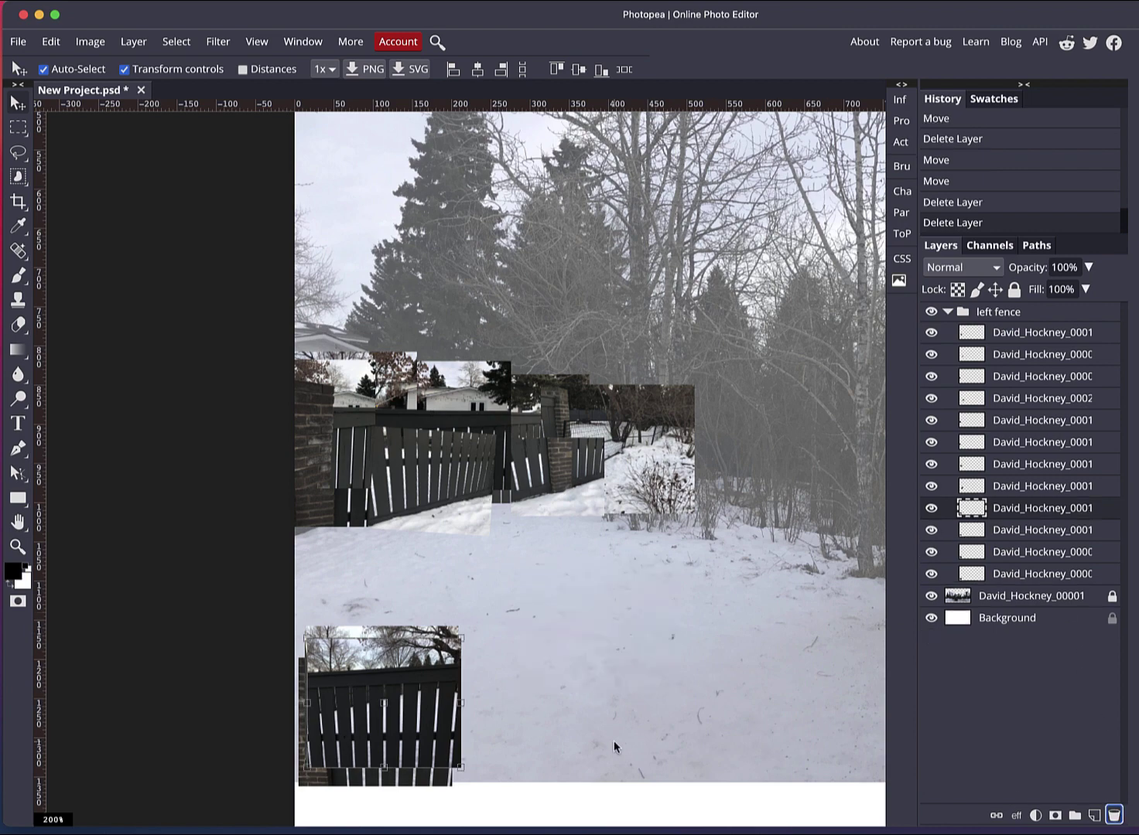
Delete the last four spare fence photos from the remaining pile, and hide the panorama layer.
drag(424, 709, 623, 677)
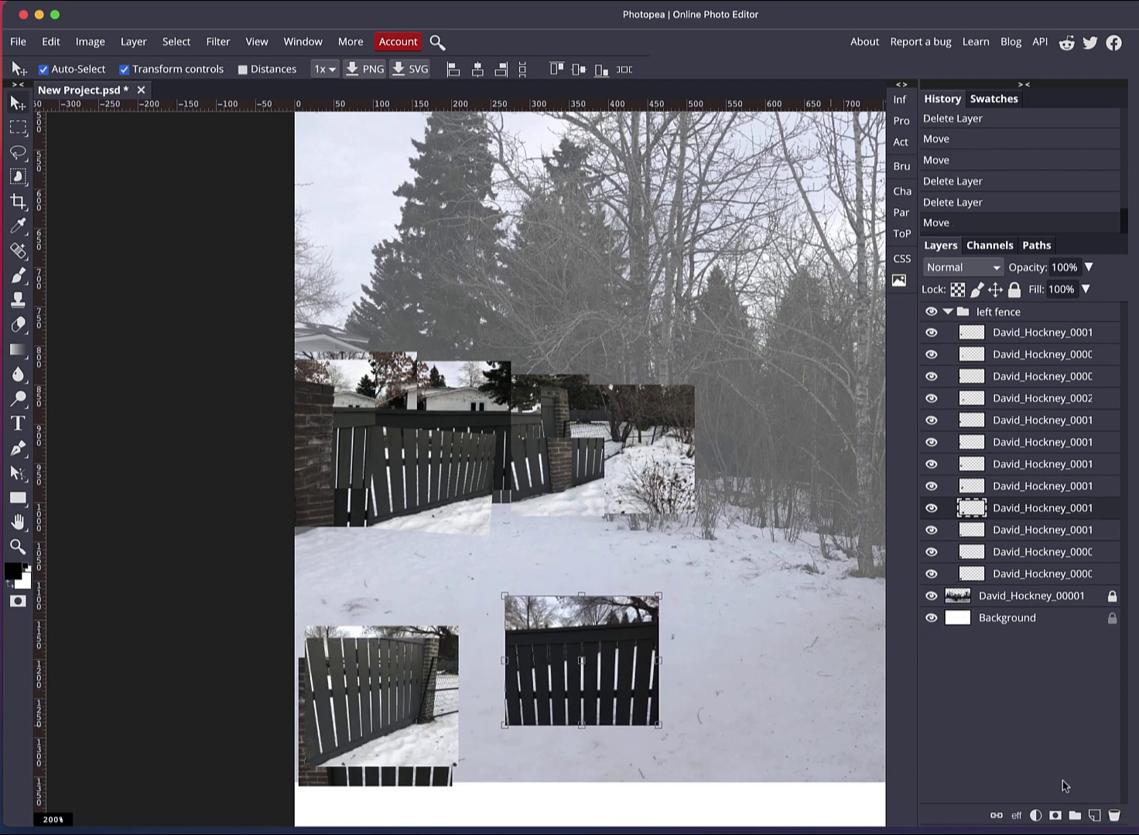
click(1114, 815)
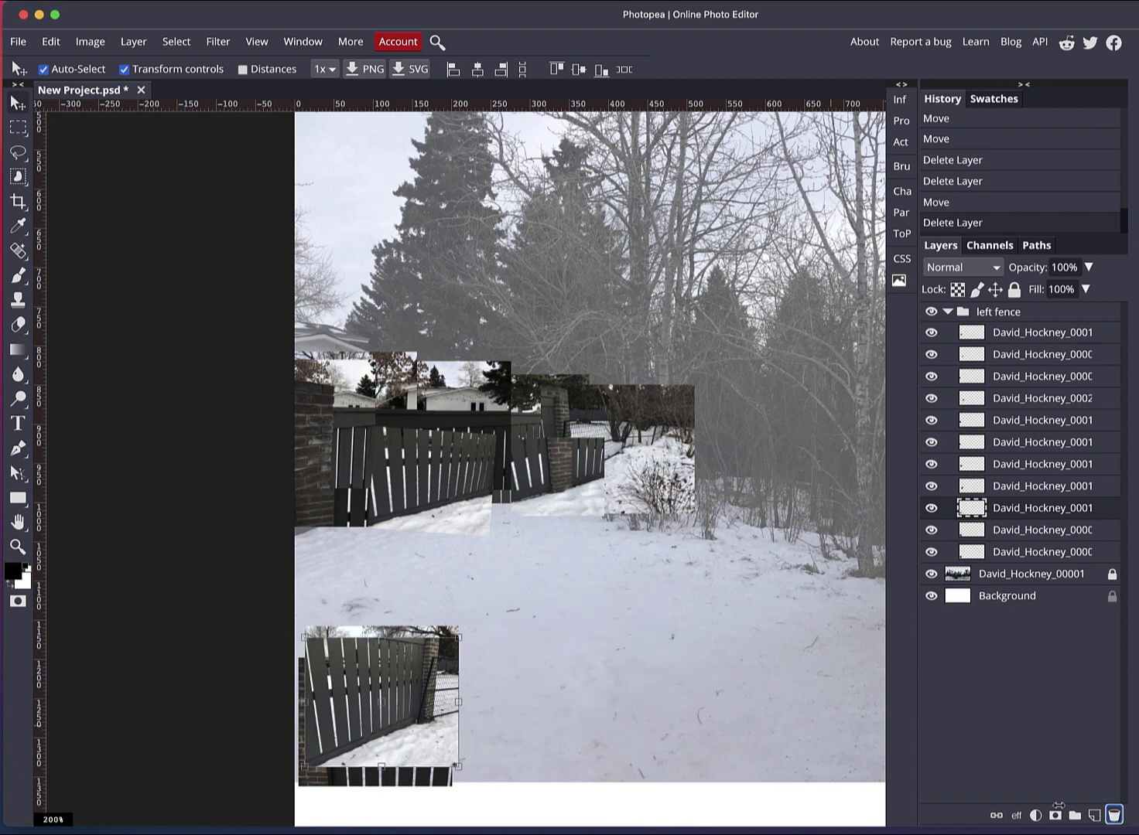
drag(437, 710, 640, 647)
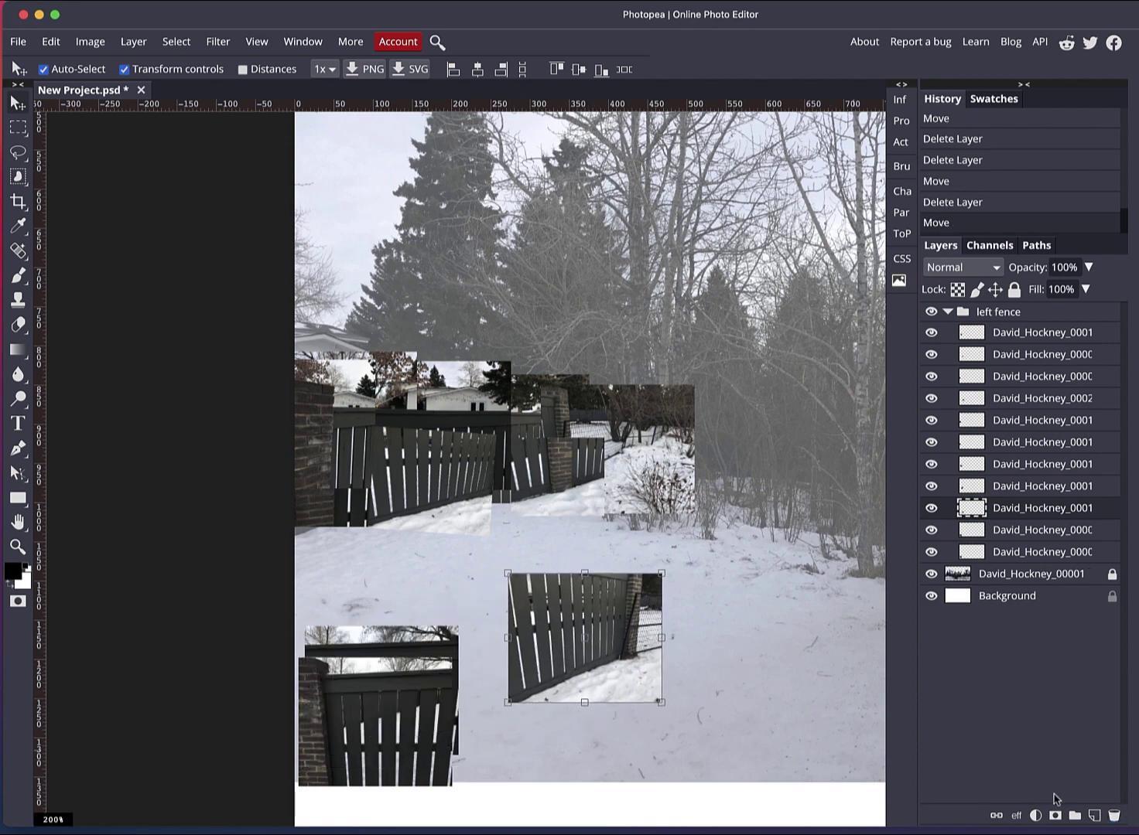
click(1114, 815)
click(1113, 815)
drag(338, 693, 608, 670)
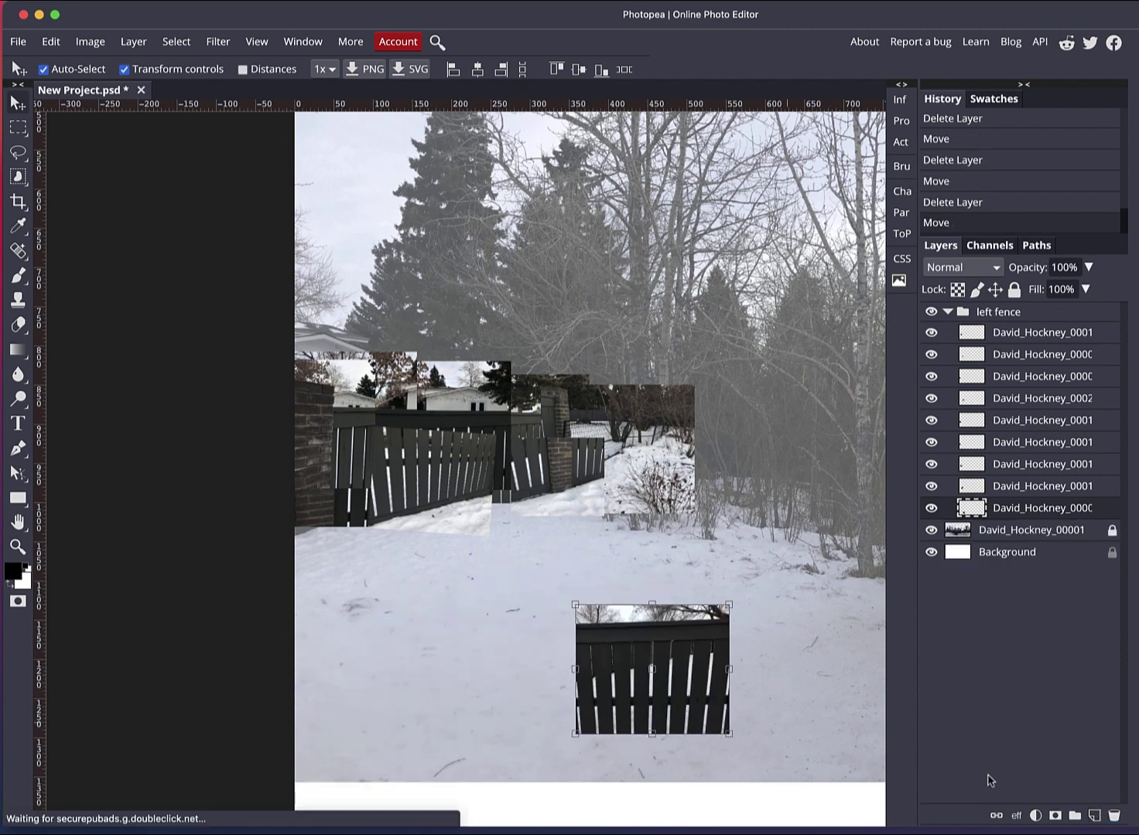
click(1114, 816)
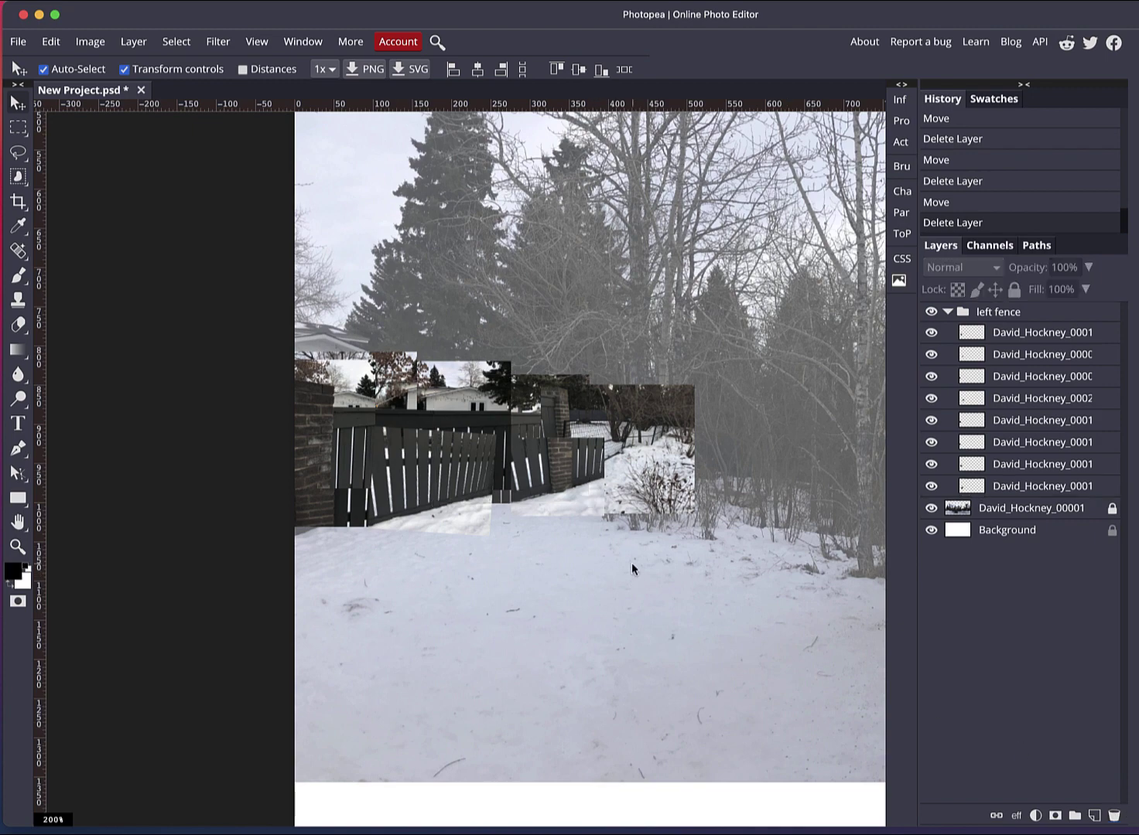
click(931, 514)
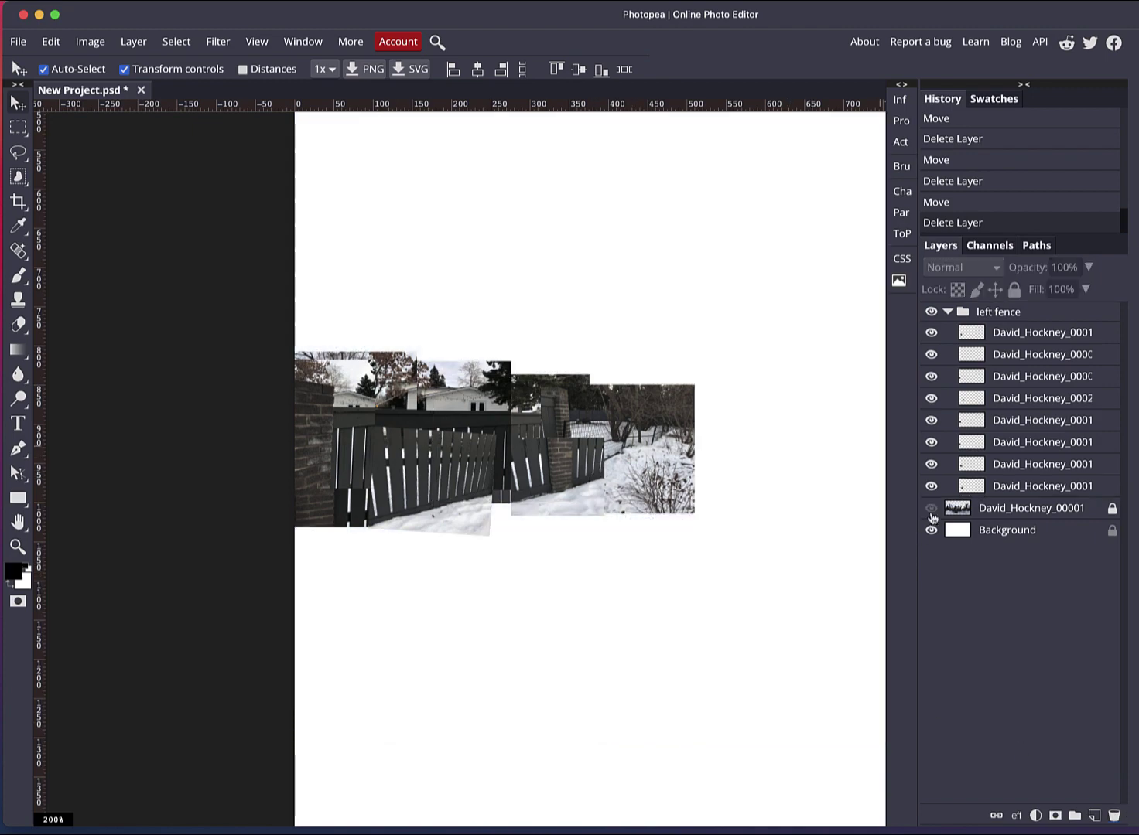
Fit the whole canvas in view, show the panorama layer again, and collapse the left fence group.
key(super+0)
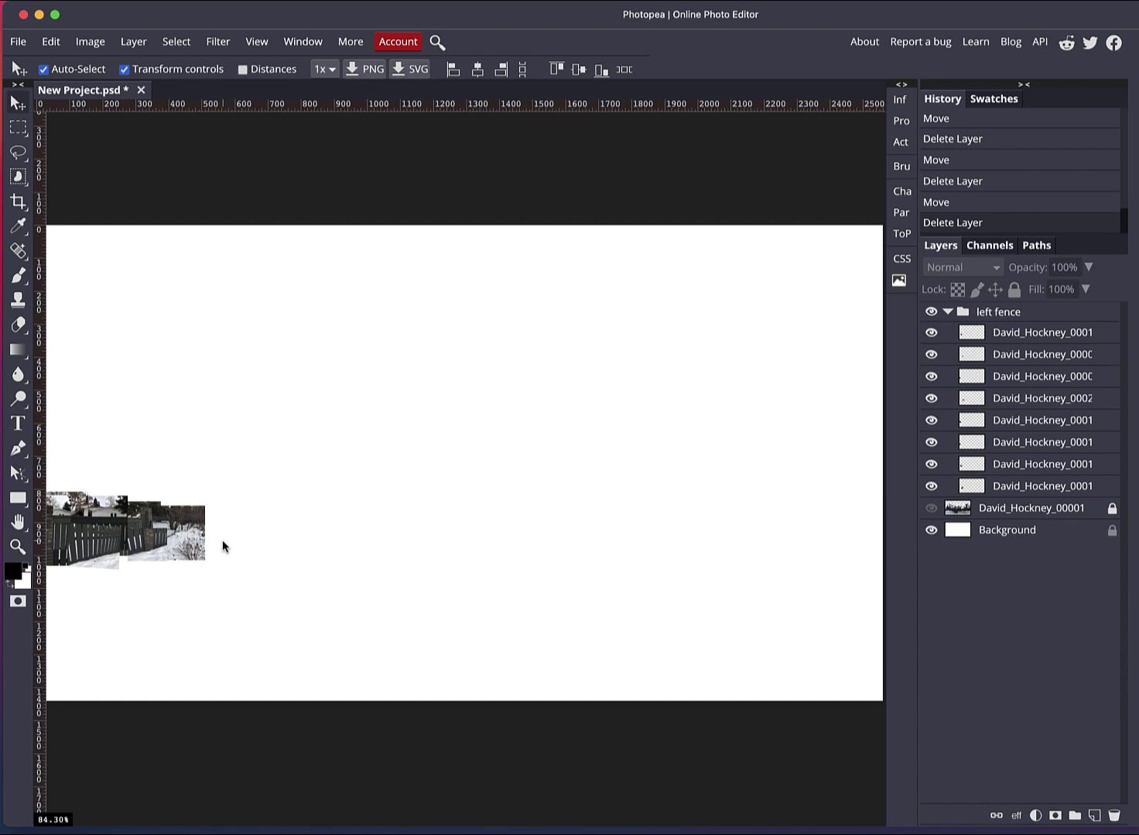
click(930, 509)
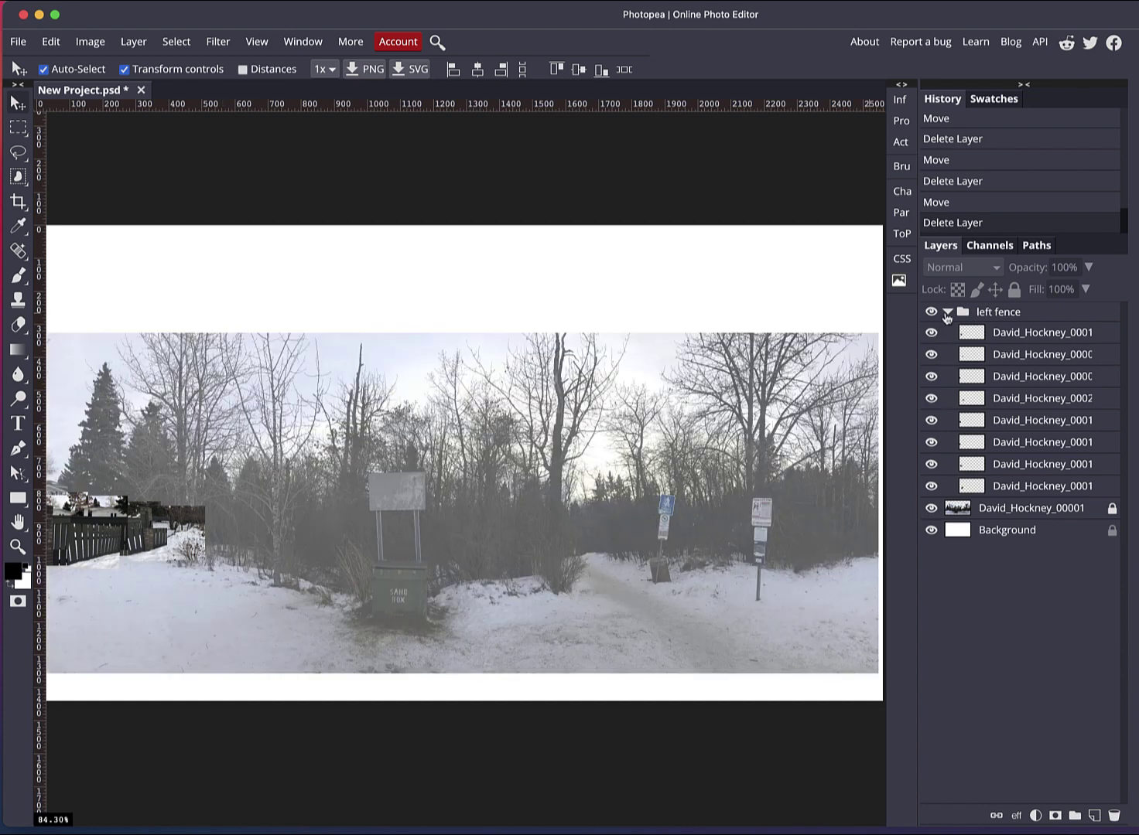
click(948, 312)
click(998, 315)
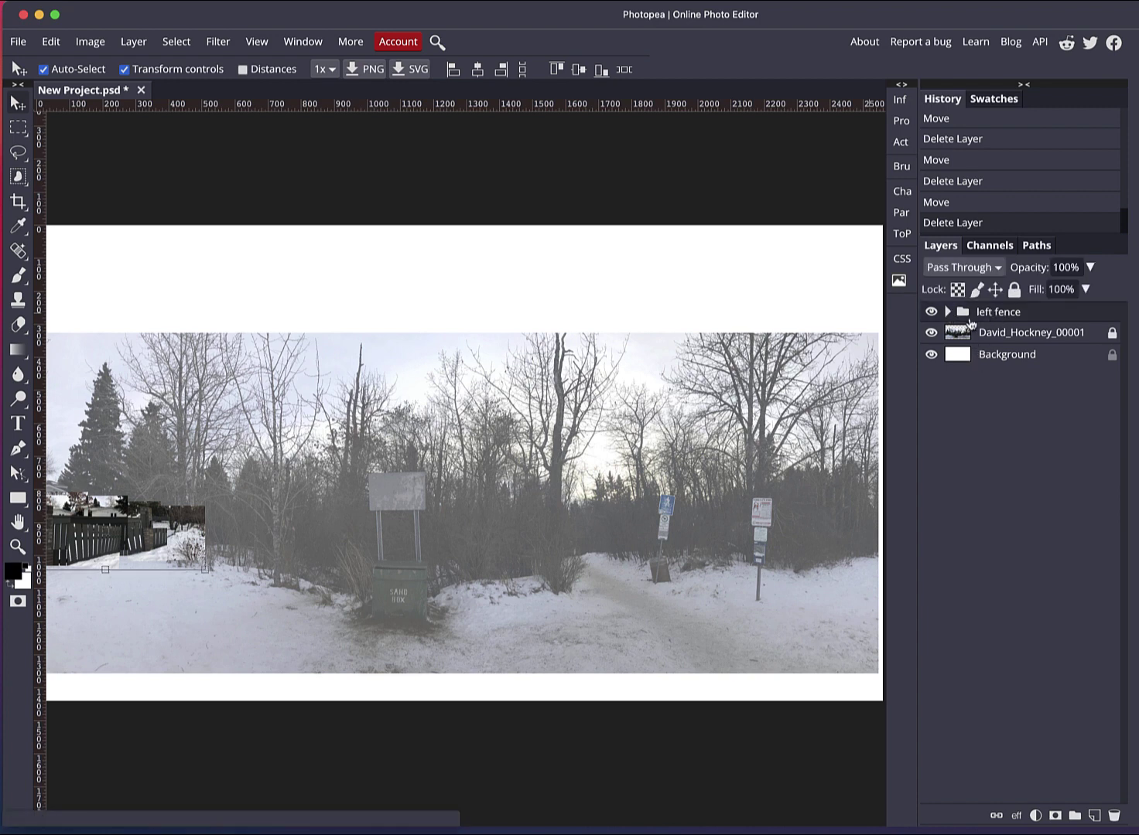
Place the photos David_Hockney_00021.jpg through David_Hockney_00060.jpg into the project as new layers.
click(18, 42)
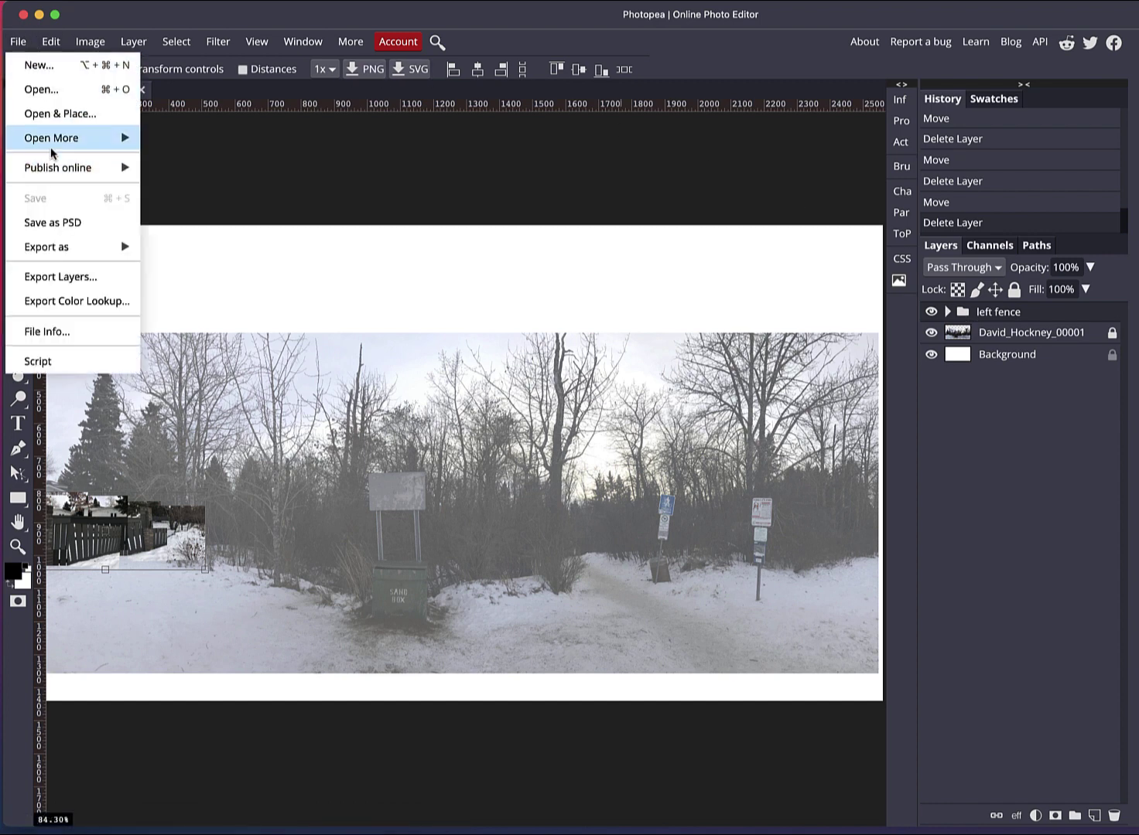
click(54, 115)
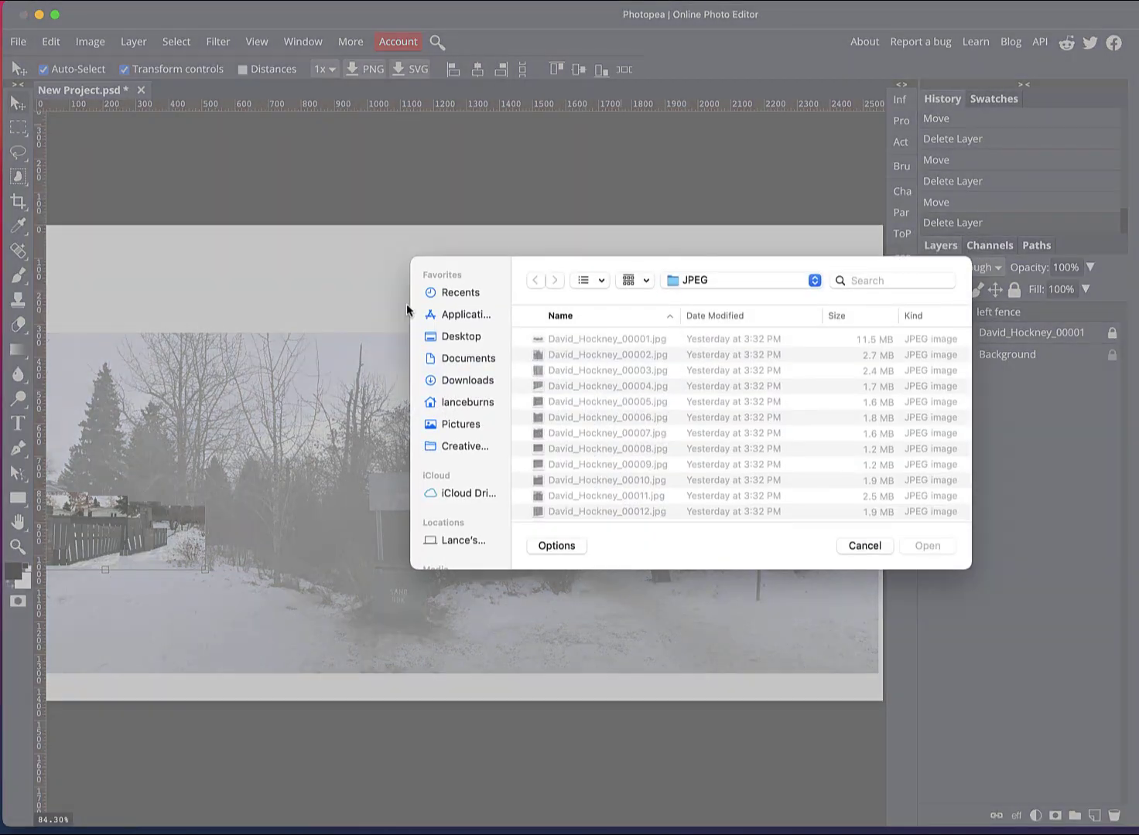
scroll(702, 440, down, 1)
scroll(701, 441, down, 5)
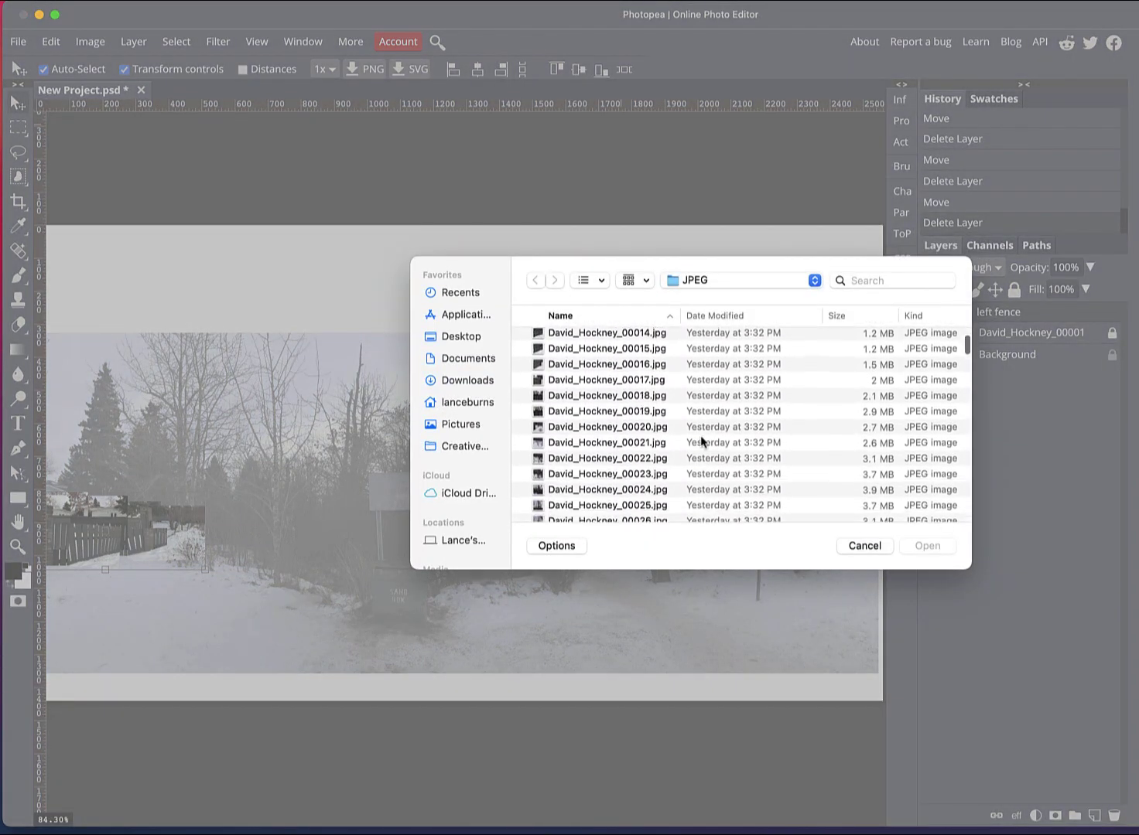
click(652, 433)
scroll(712, 438, down, 8)
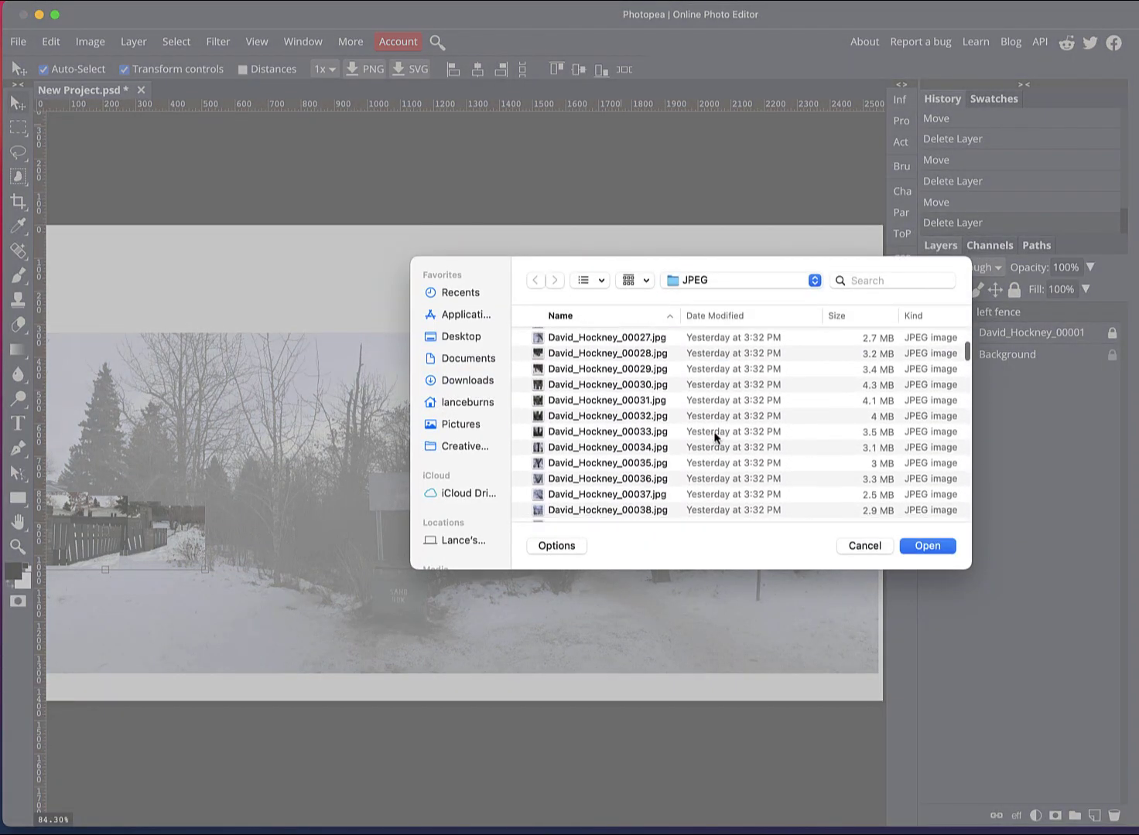
scroll(713, 437, down, 4)
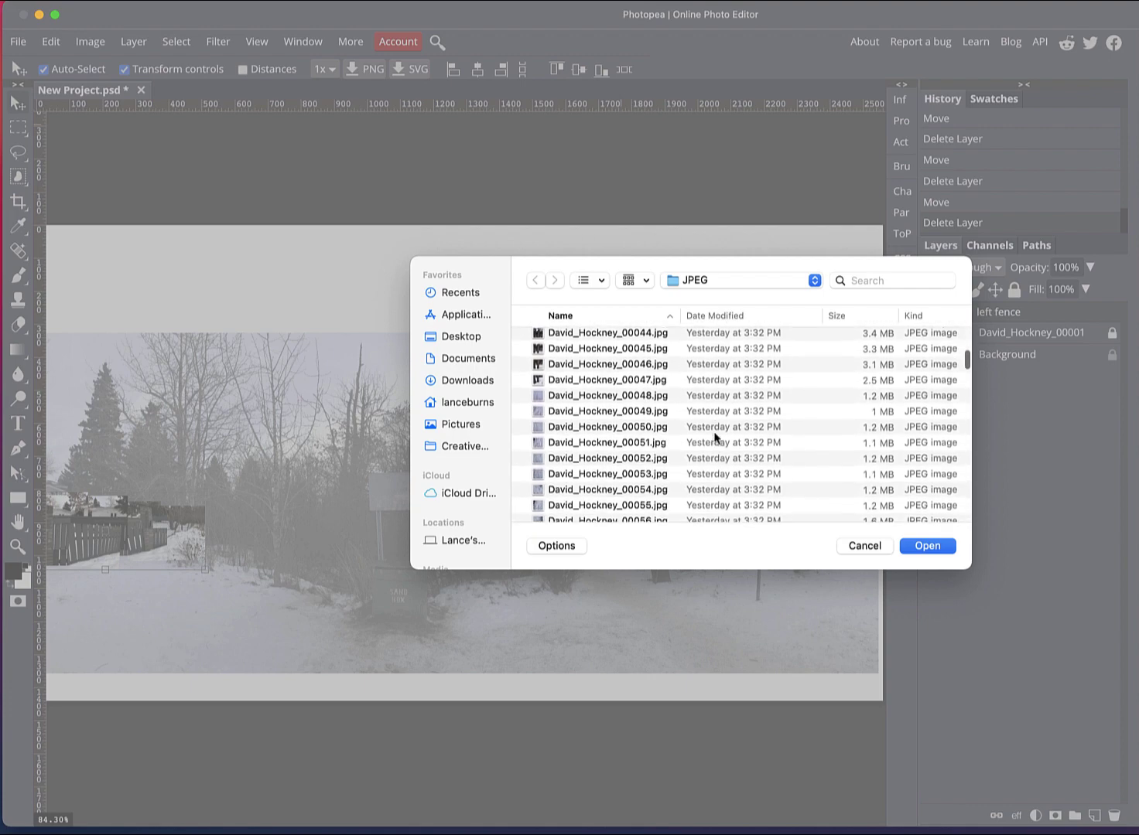
scroll(713, 438, down, 3)
shift+click(712, 422)
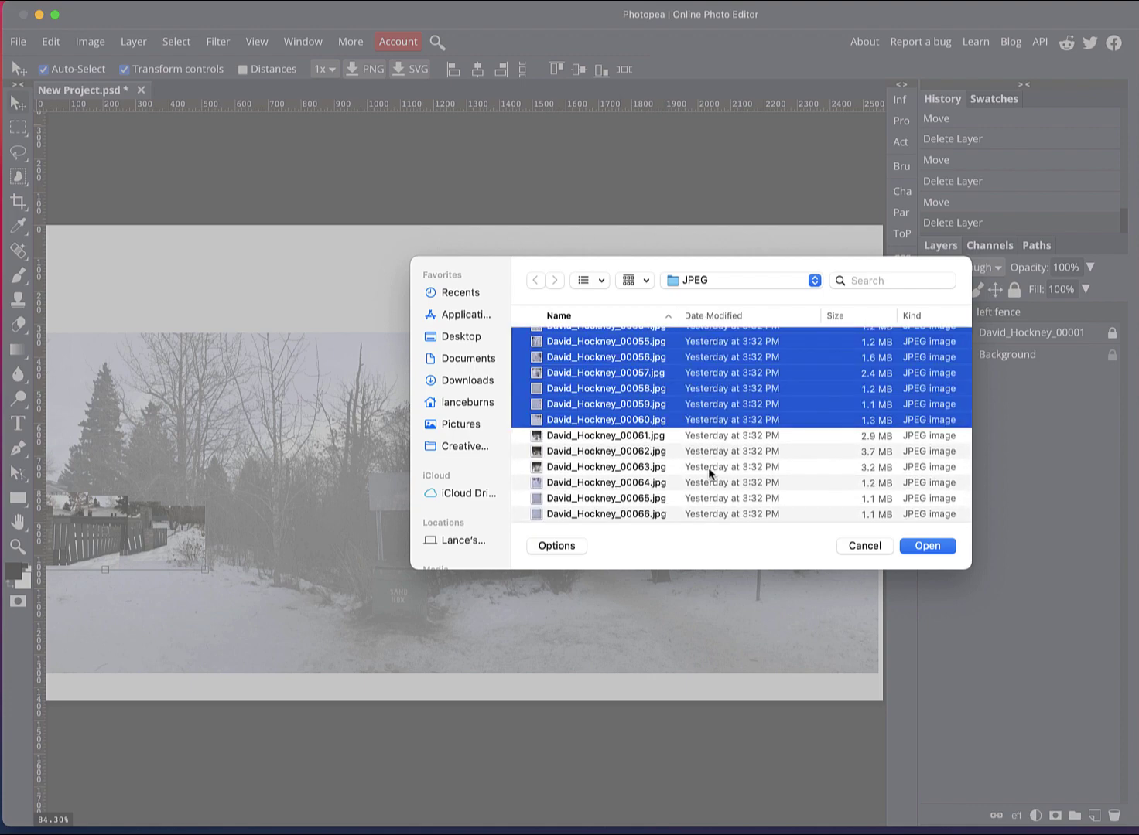
click(910, 548)
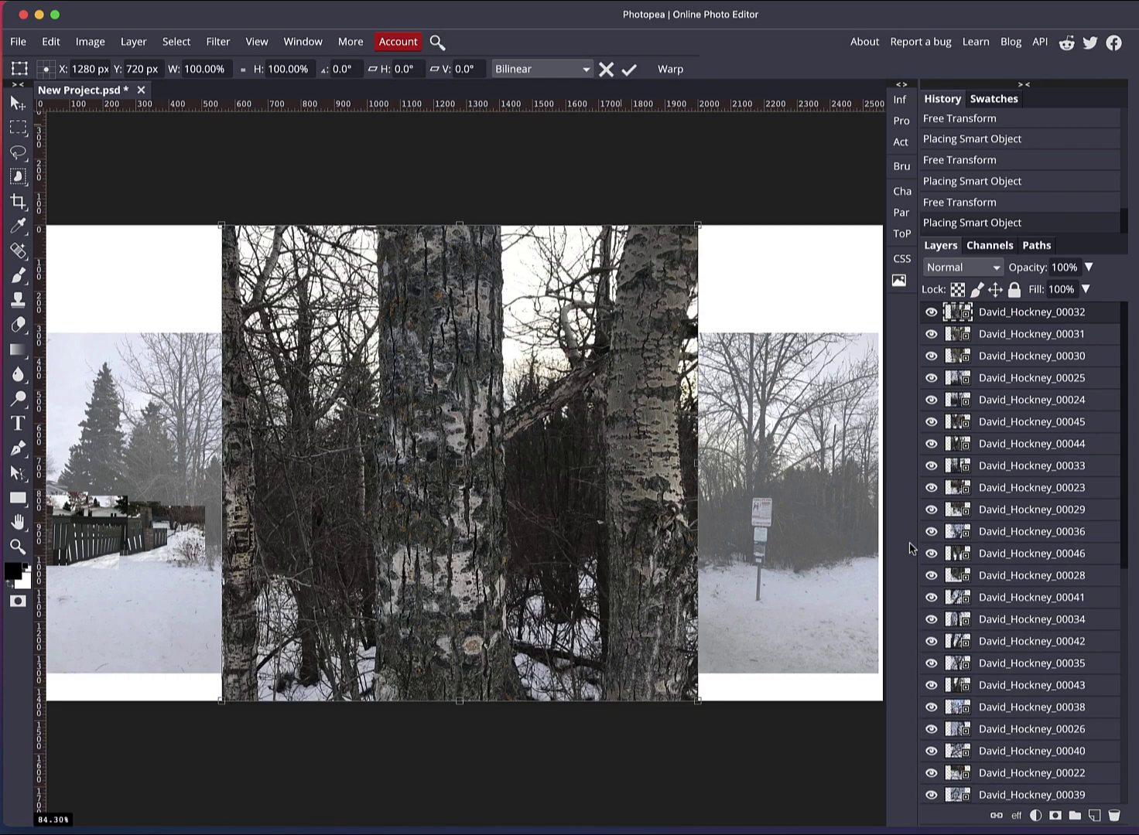
Rasterize all the newly placed smart-object photo layers, from David_Hockney_00032 down to David_Hockney_00049.
scroll(1076, 501, down, 10)
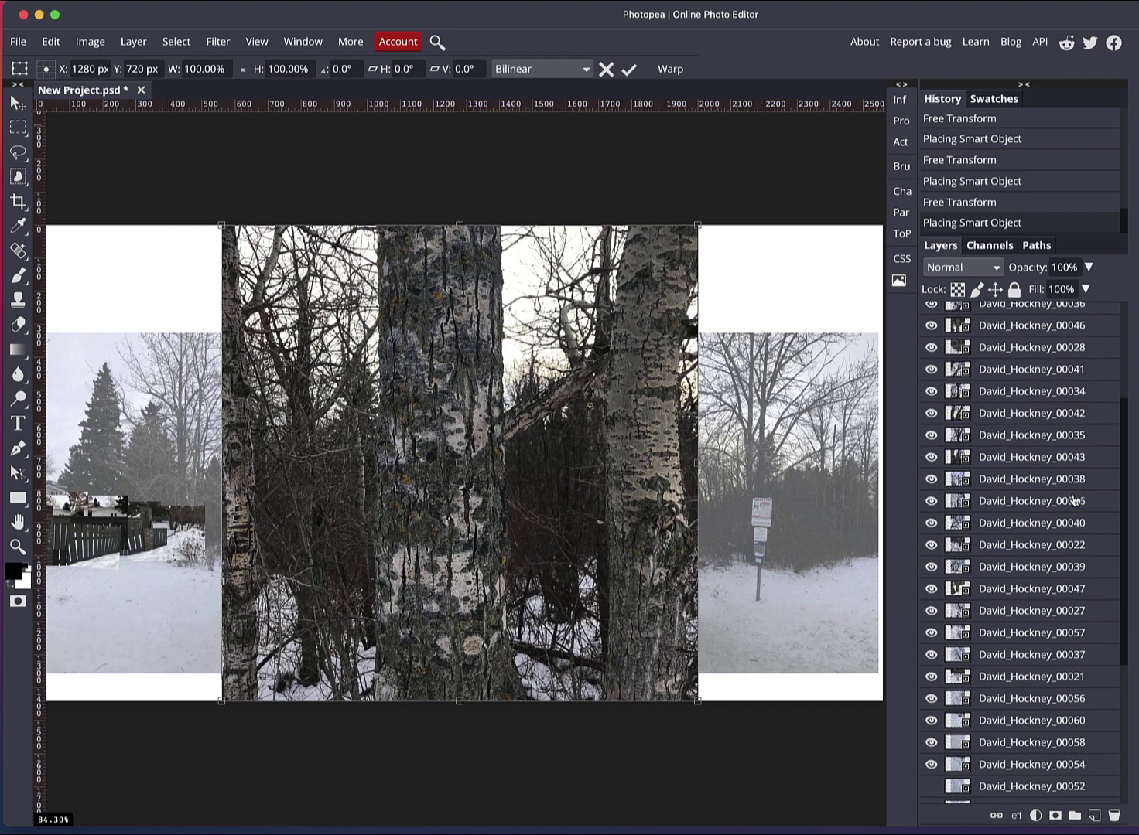
scroll(1075, 501, up, 9)
scroll(1075, 500, down, 5)
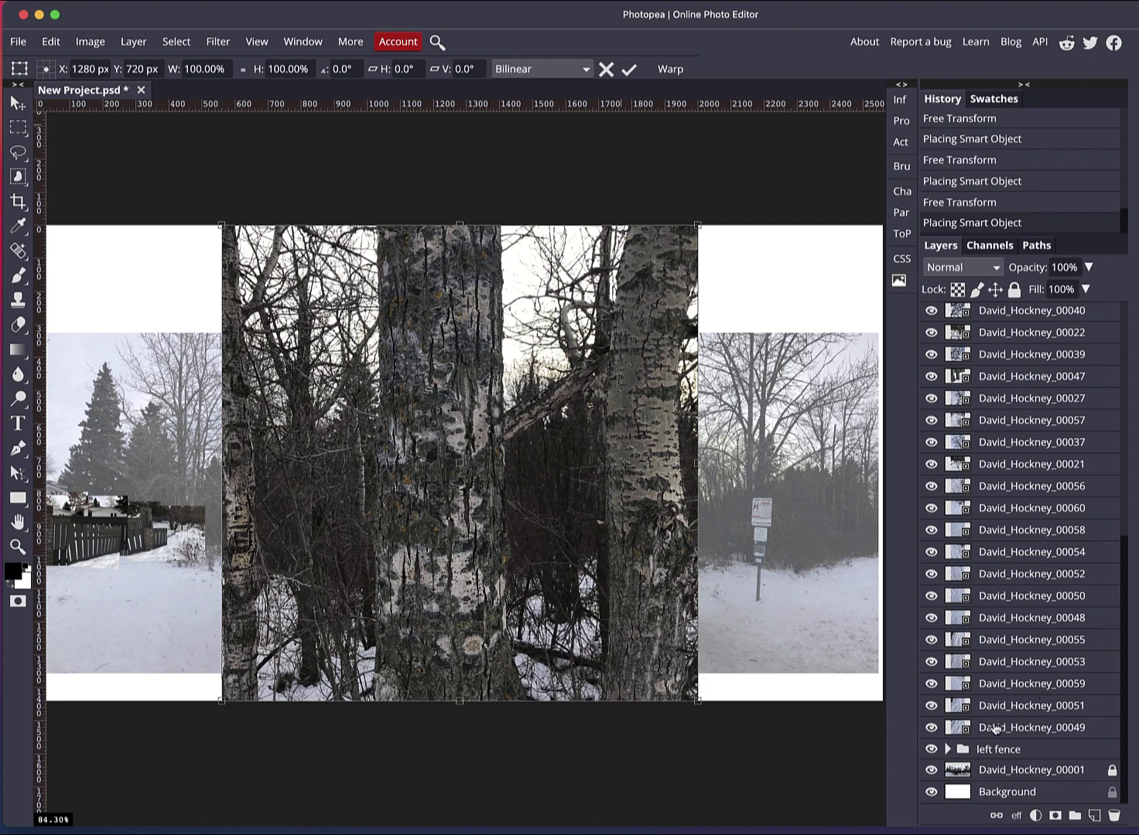
click(960, 730)
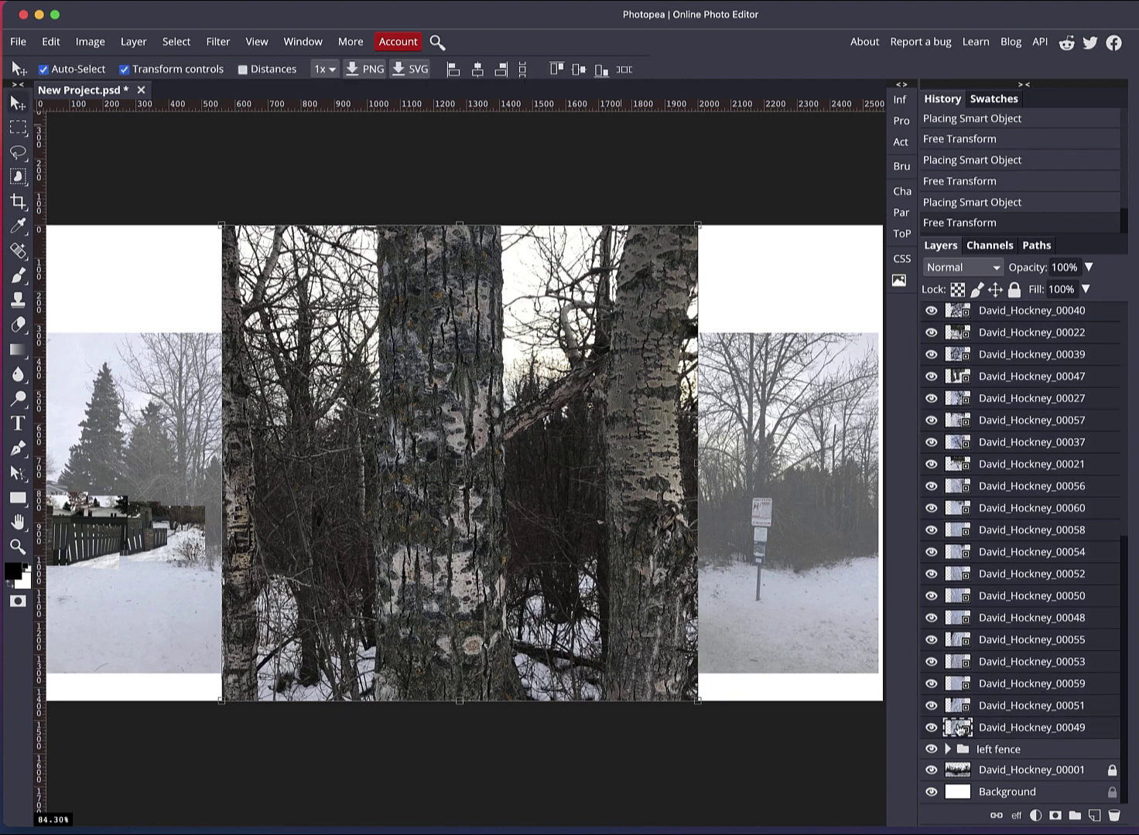
right_click(958, 729)
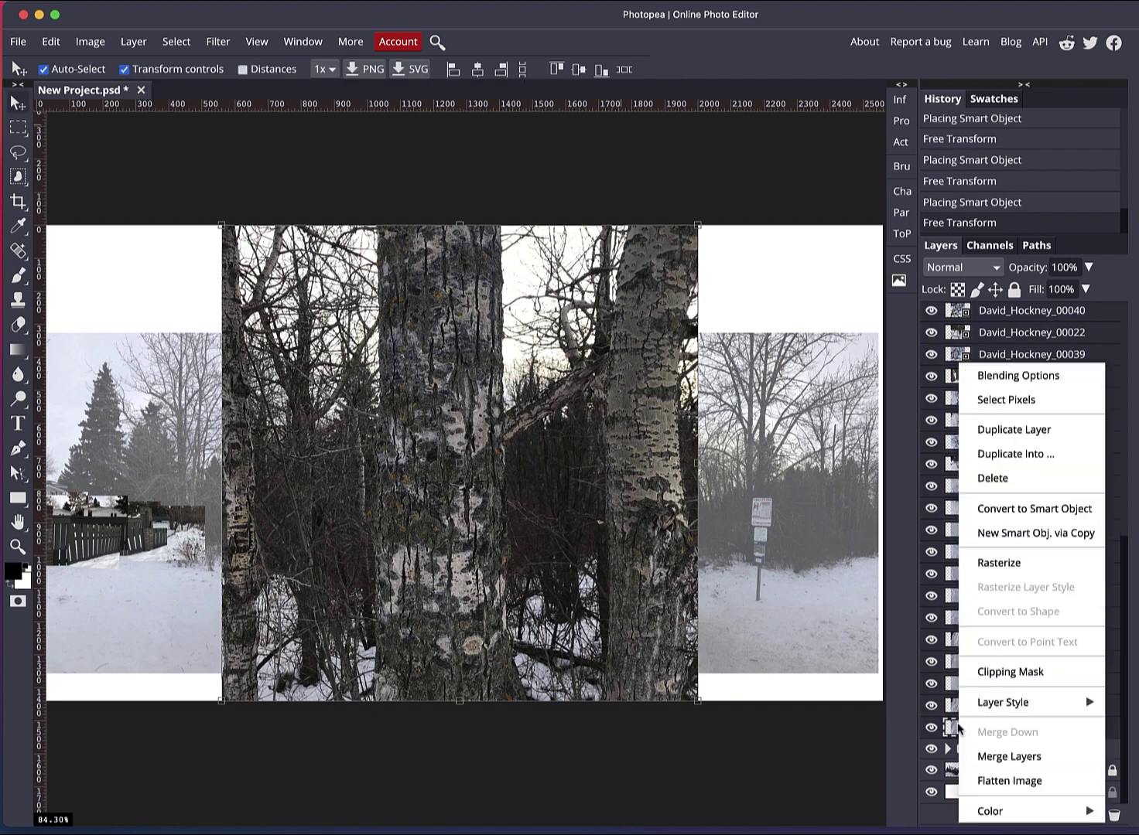
click(1017, 572)
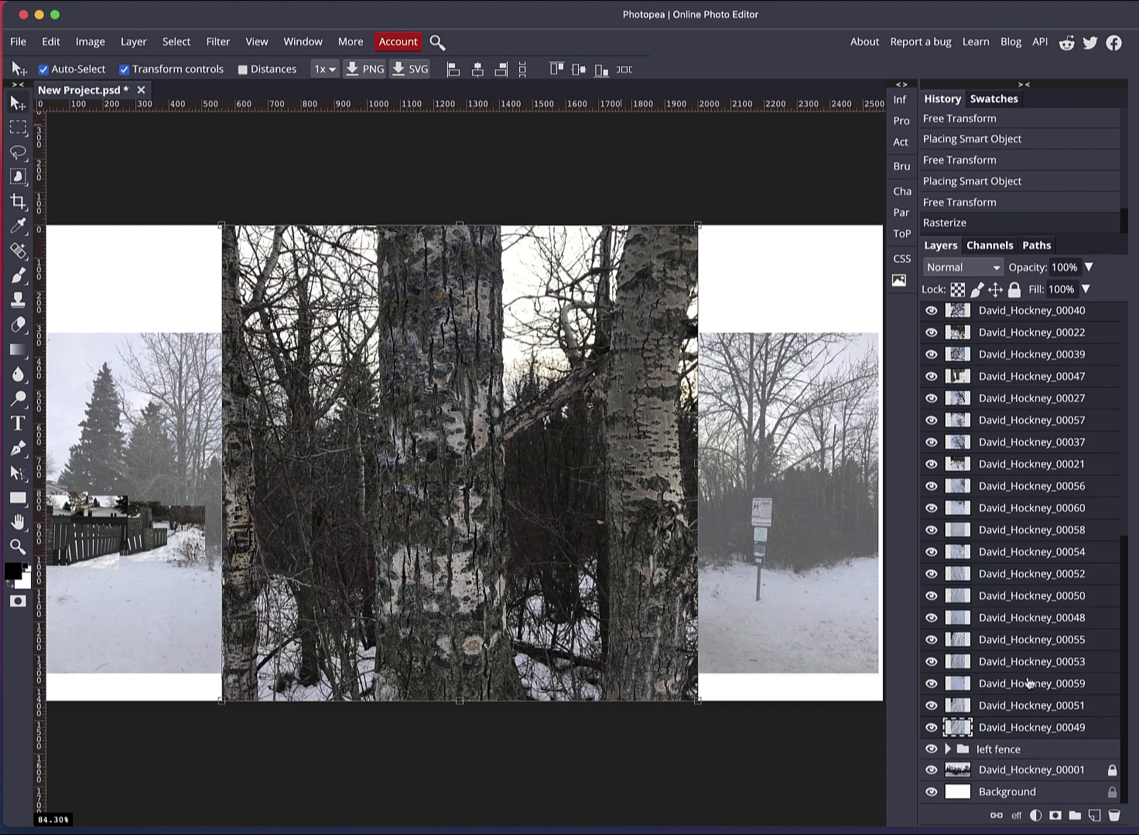
Group the rasterized tree photos into a folder named "left trees".
click(1075, 816)
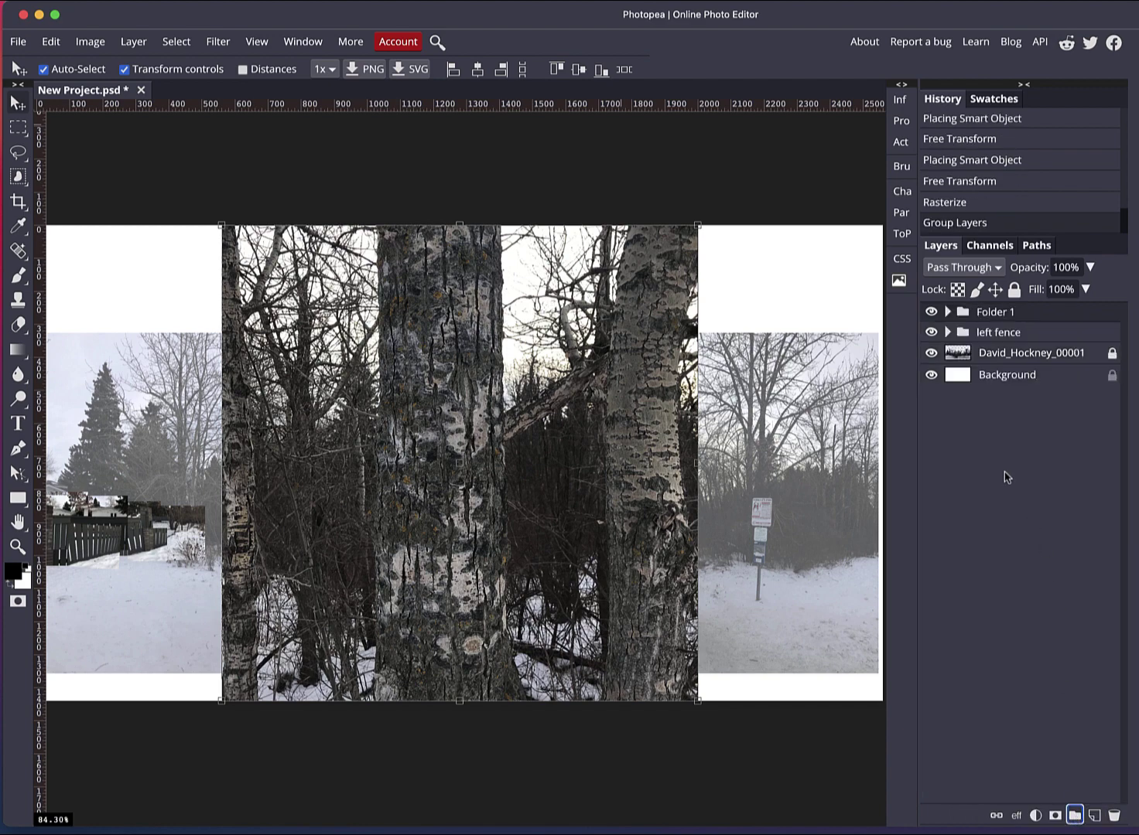
double_click(998, 313)
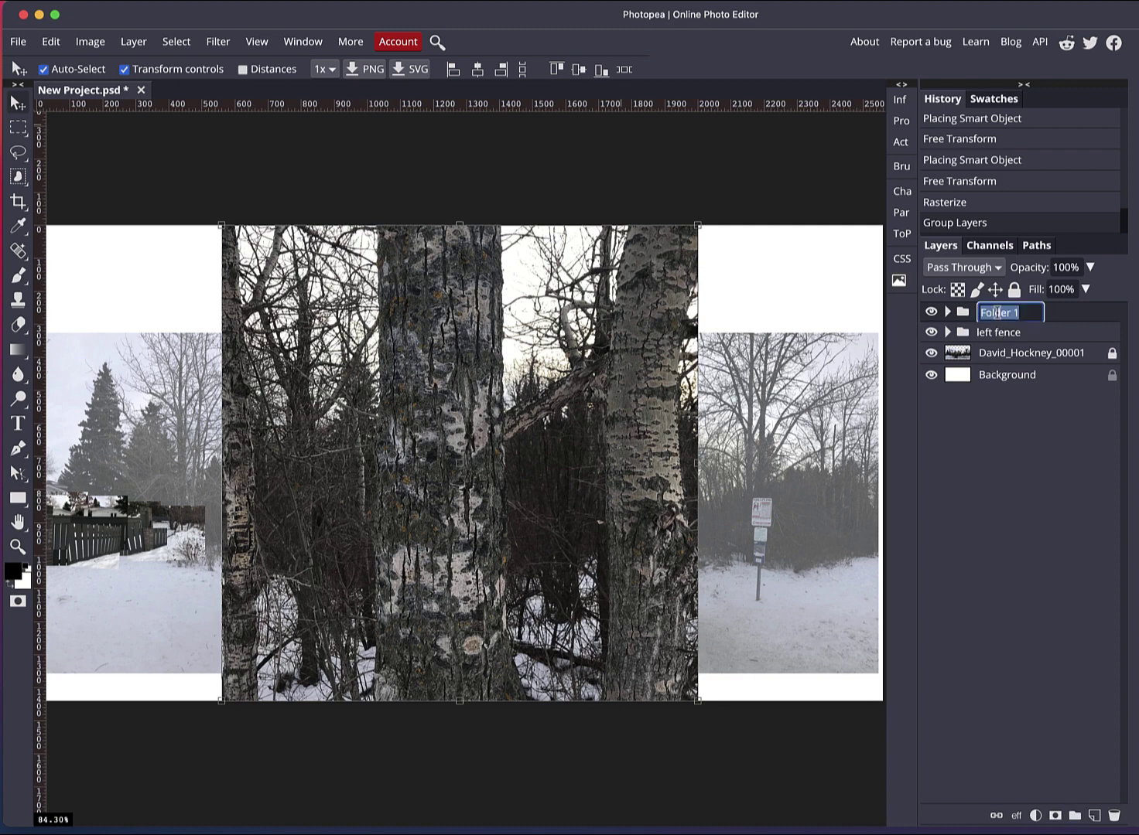
text(left trees)
Select all photos inside the left trees group, scale them together to 12.99%, and park the stack in the canvas's upper-left corner.
click(946, 313)
click(973, 341)
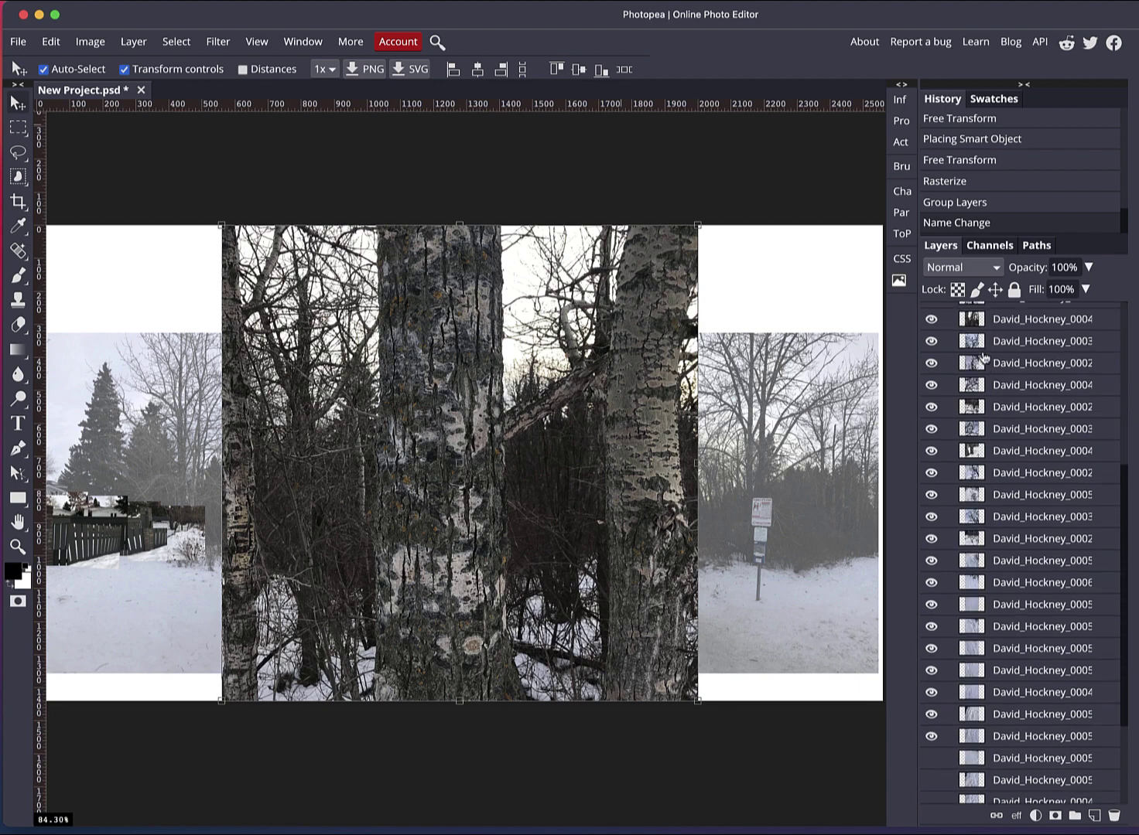
scroll(980, 350, down, 10)
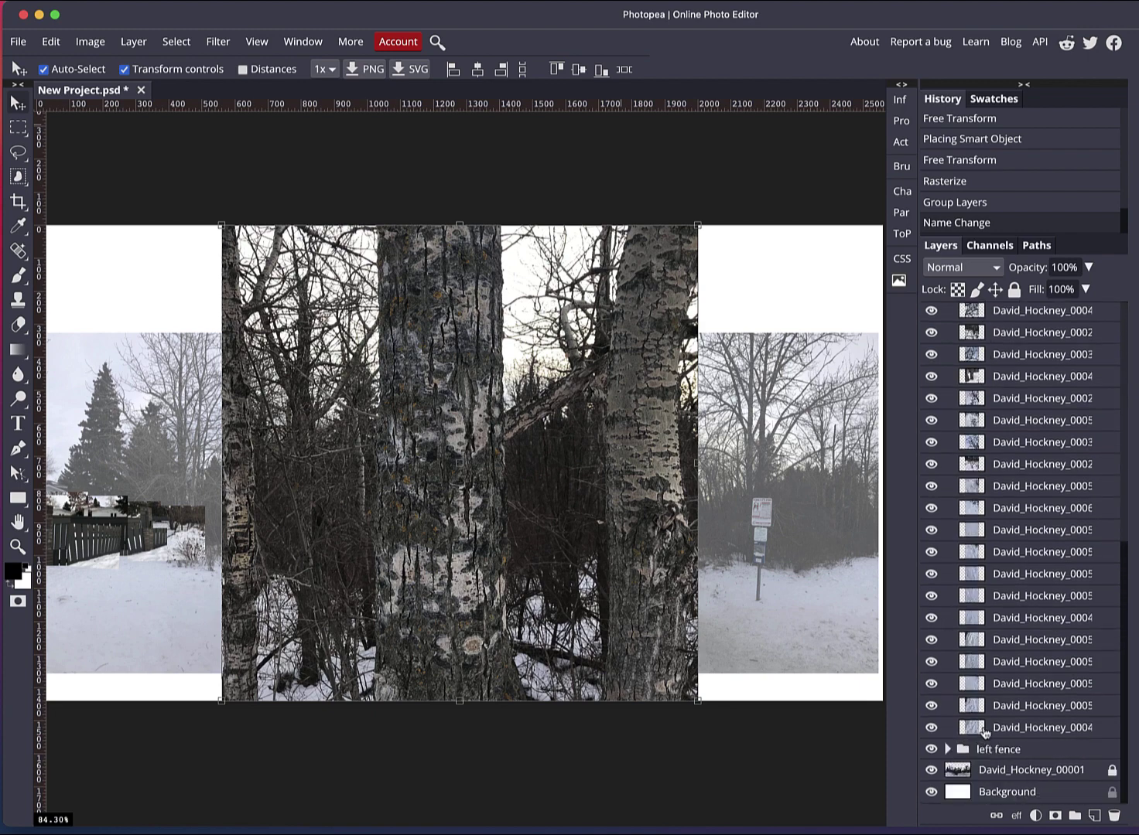
drag(984, 733, 980, 731)
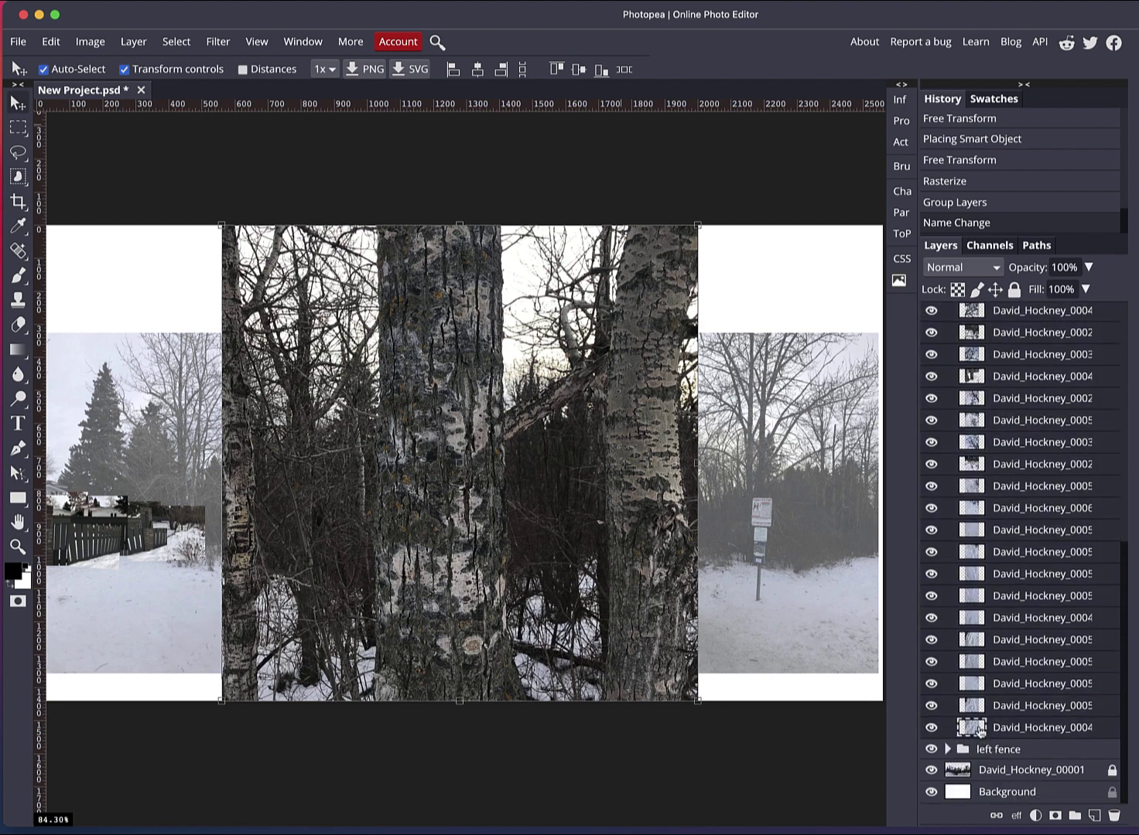
click(51, 41)
mouse_move(89, 430)
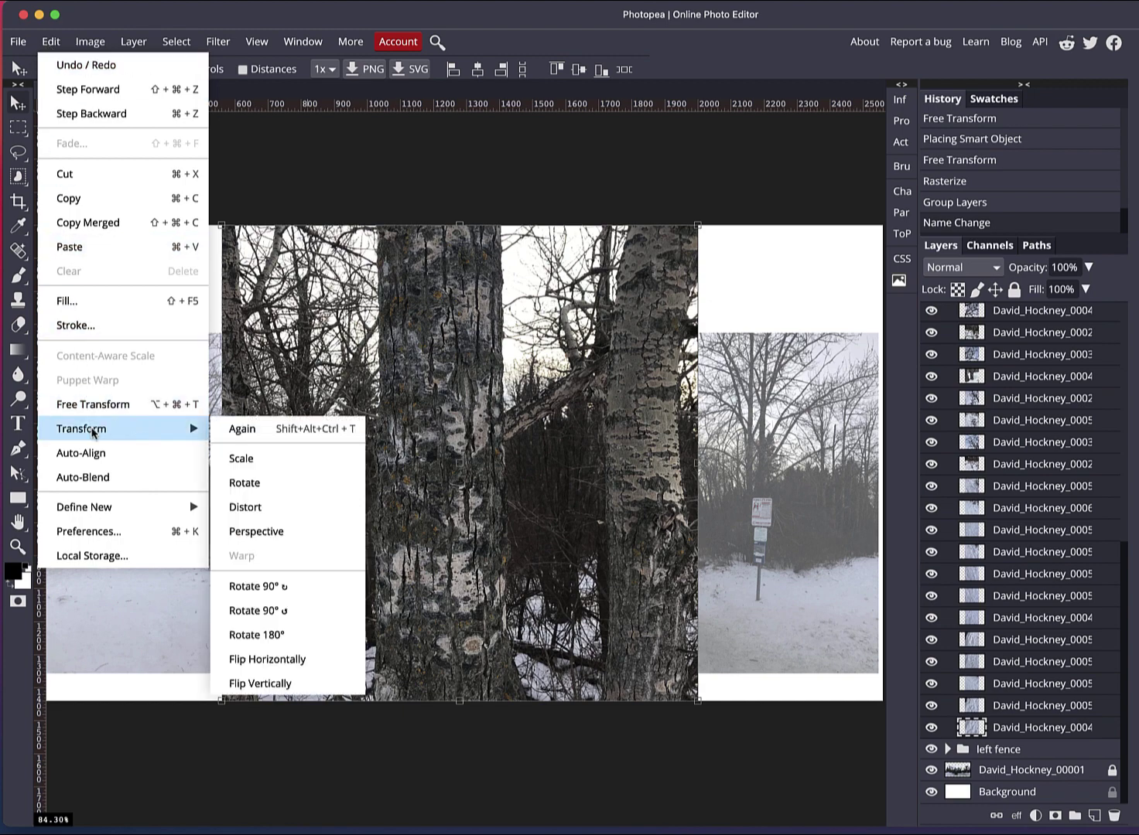
click(246, 456)
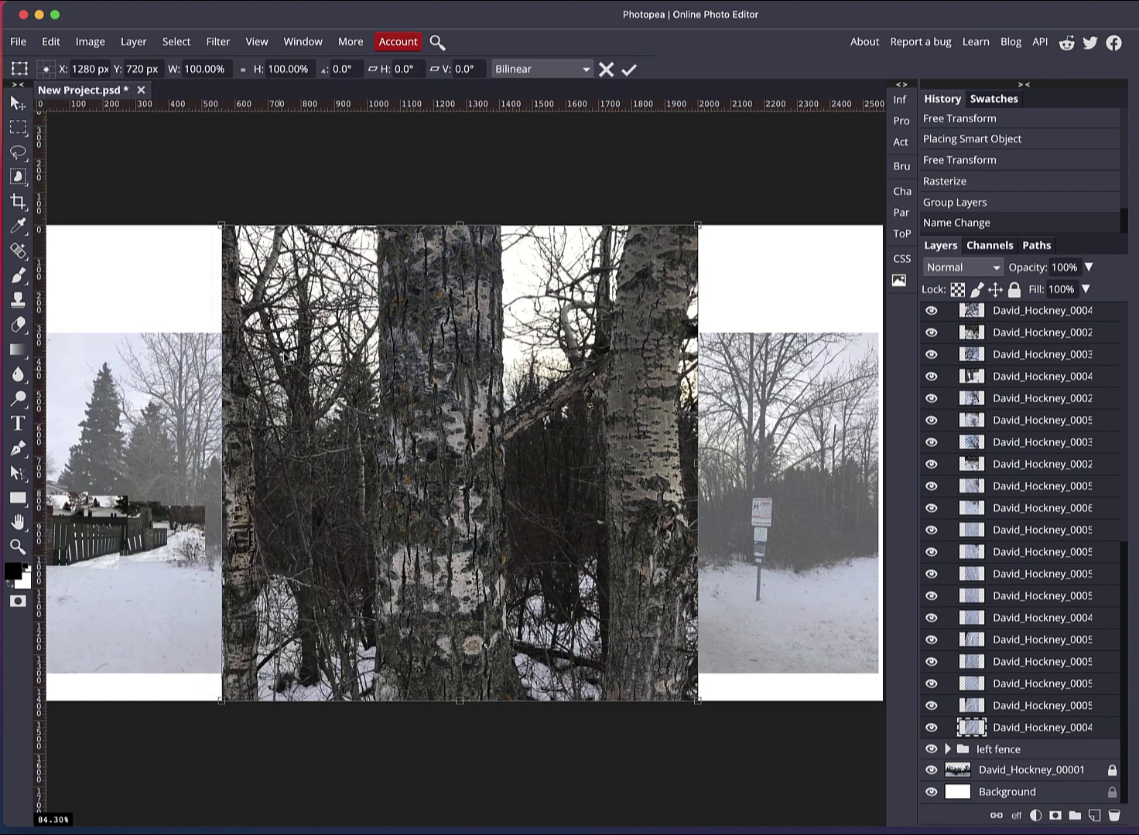
drag(221, 224, 88, 253)
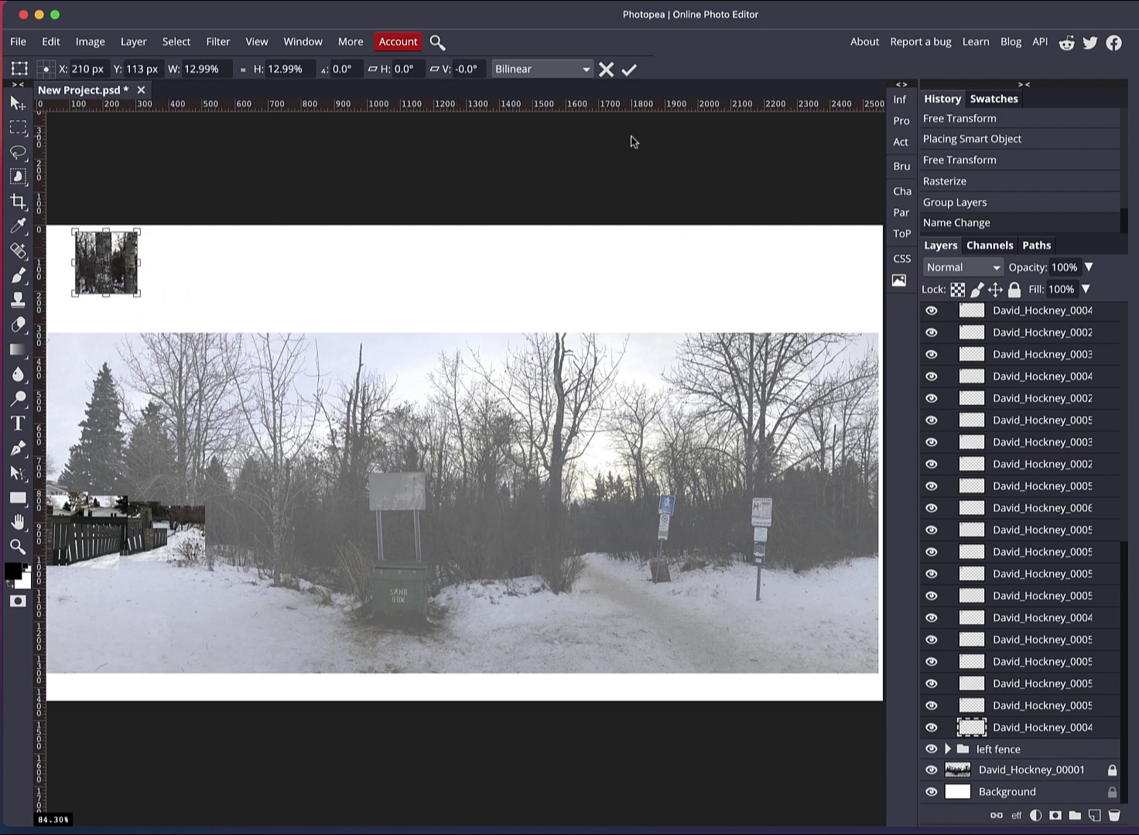
click(628, 71)
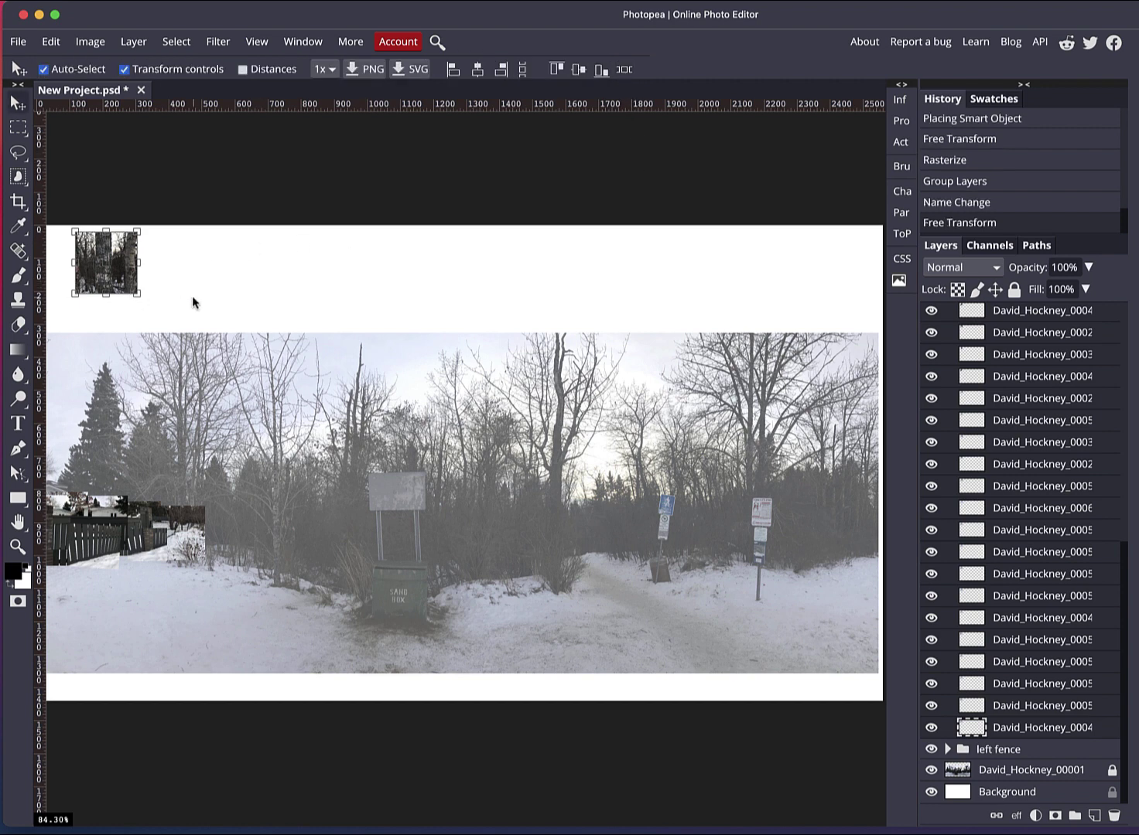
Lay tree photos from the stack over the panorama's left trees, and bring the one beside the fence forward in the layer order.
drag(106, 262, 193, 514)
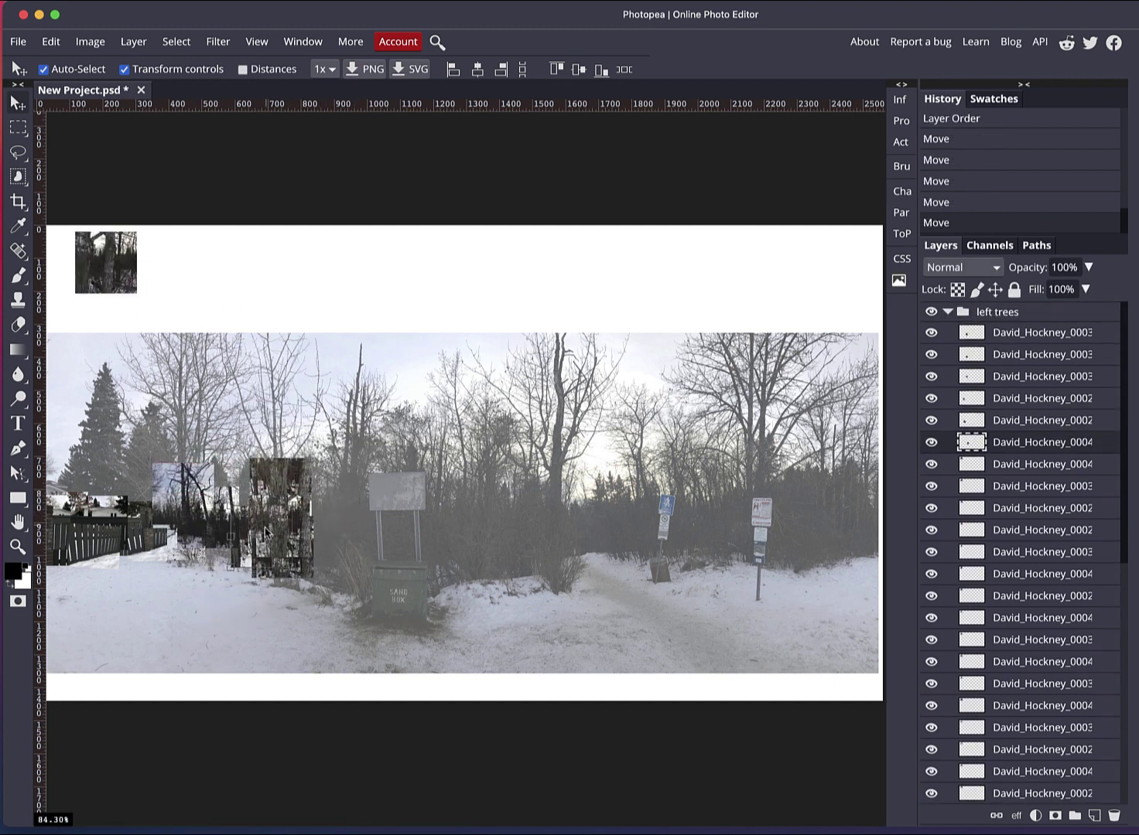
drag(106, 263, 246, 464)
drag(106, 263, 341, 420)
drag(106, 263, 240, 348)
drag(342, 420, 209, 560)
key(ctrl+])
key(ctrl+])
Add more trunk and branch photos from the stack to the middle of the left trees, bringing overlapping ones forward.
drag(106, 263, 183, 433)
drag(232, 363, 288, 386)
key(ctrl+])
key(ctrl+t)
key(Return)
drag(106, 263, 255, 363)
drag(256, 364, 309, 433)
key(ctrl+])
Extend the left trees' crown with branch-and-sky photos up to the panorama's upper edge, adjusting their layer order.
drag(106, 263, 310, 338)
drag(232, 314, 174, 433)
drag(93, 252, 358, 326)
key(ctrl+])
key(ctrl+])
click(945, 332)
click(945, 331)
Fit the bush photo below the tree trunks and lay the remaining snow photos across the foreground beneath the trees.
key(ctrl+])
key(ctrl+])
key(ctrl+])
drag(267, 596, 226, 611)
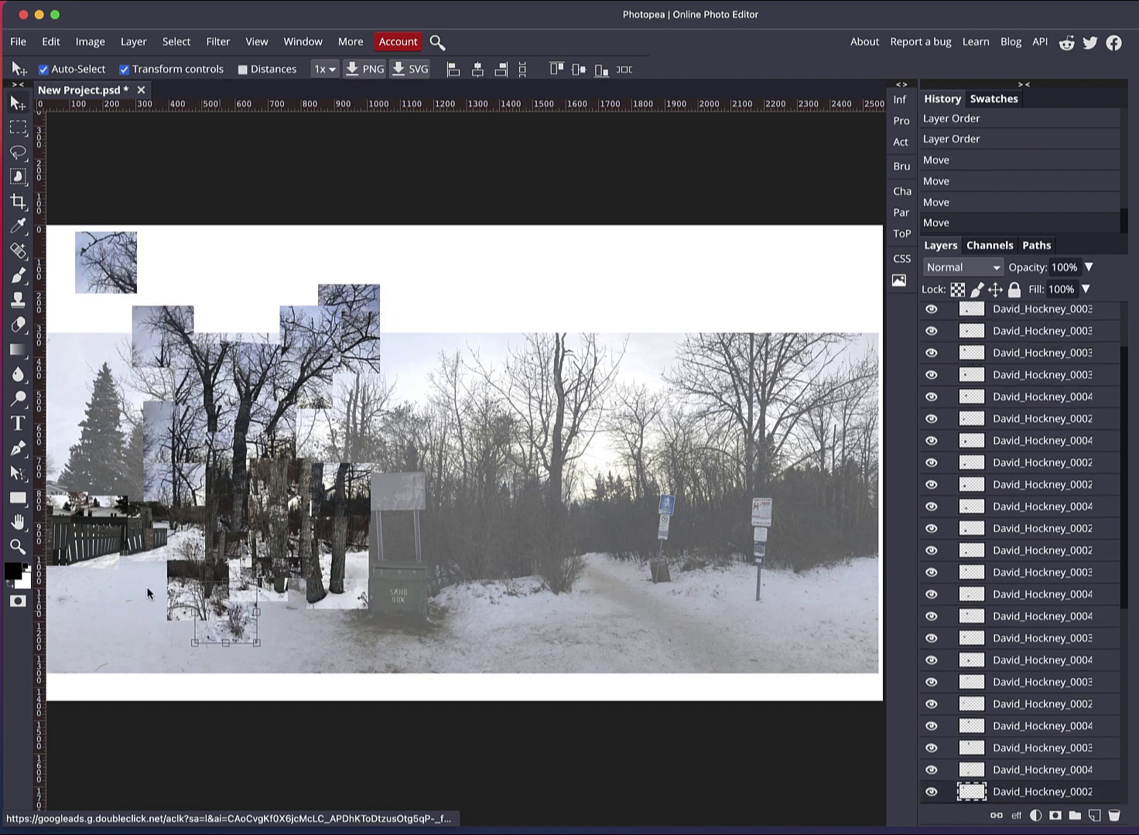
drag(106, 263, 368, 658)
scroll(1014, 541, up, 10)
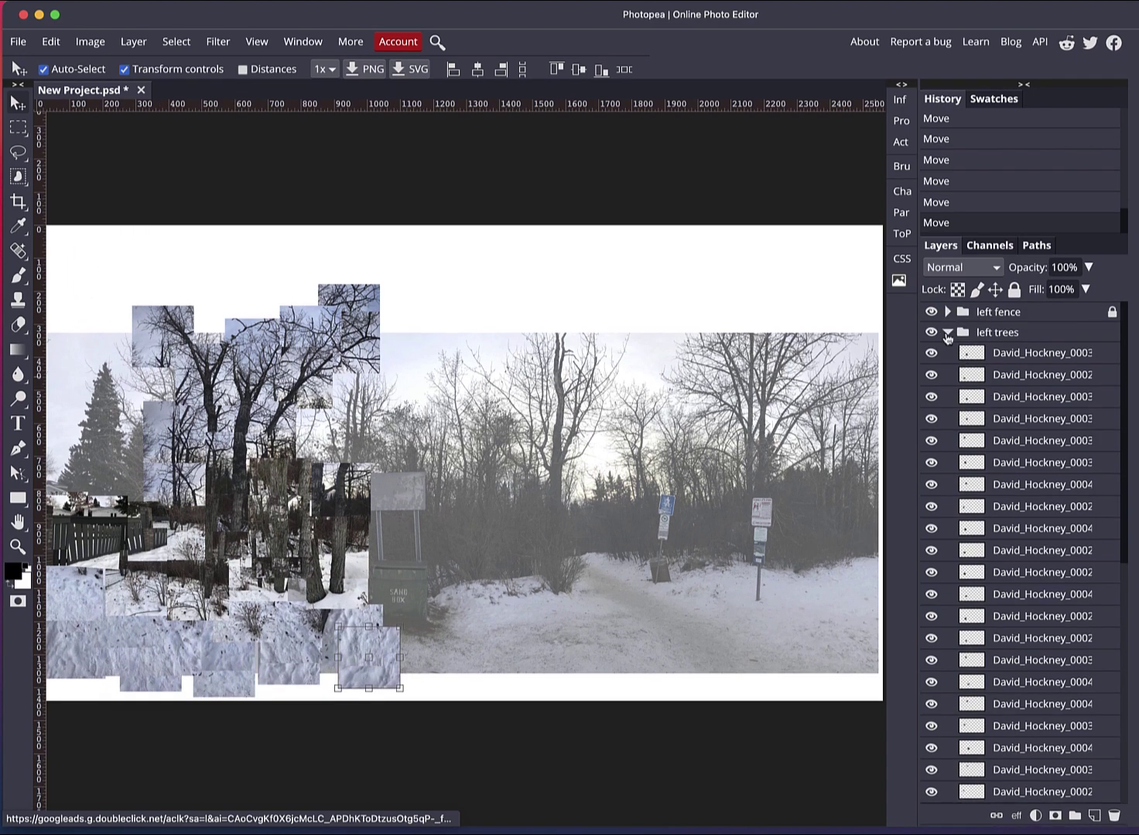
Collapse the left trees group and toggle its visibility to compare the tree collage with the panorama.
click(948, 333)
click(932, 332)
click(933, 332)
click(932, 332)
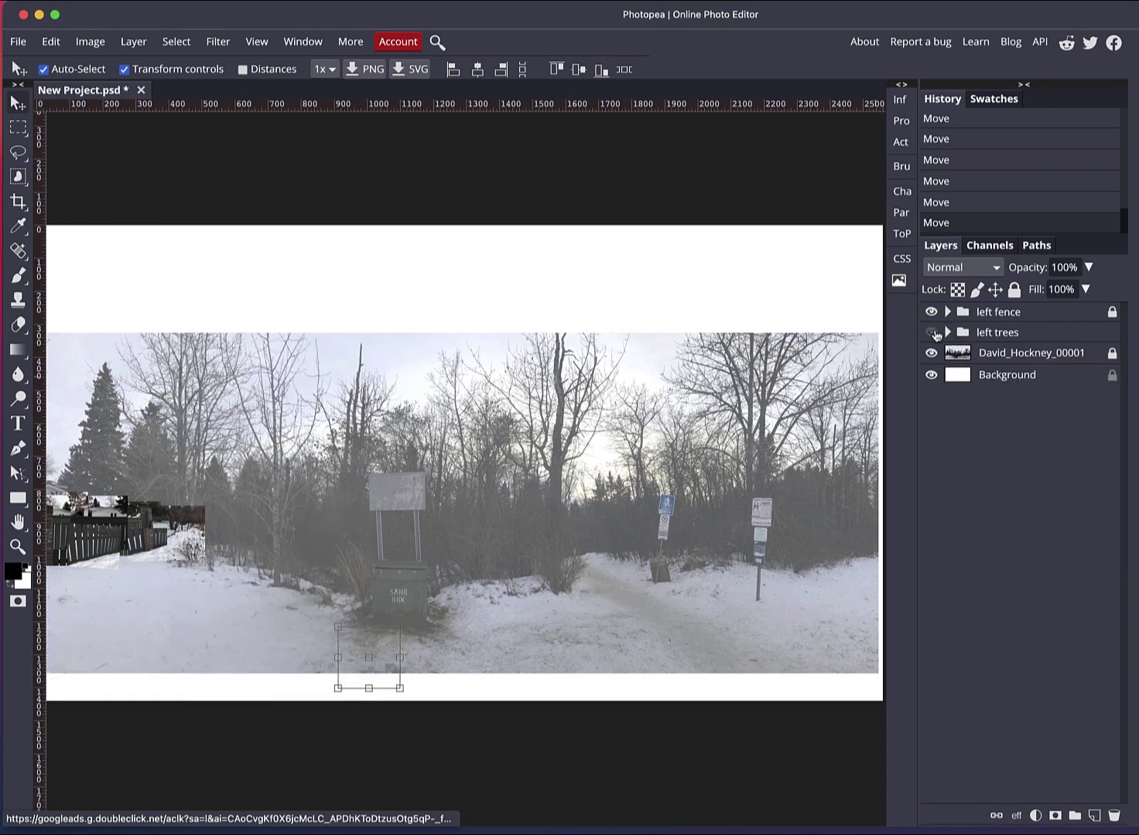
click(933, 333)
click(933, 333)
click(933, 334)
click(933, 333)
click(932, 333)
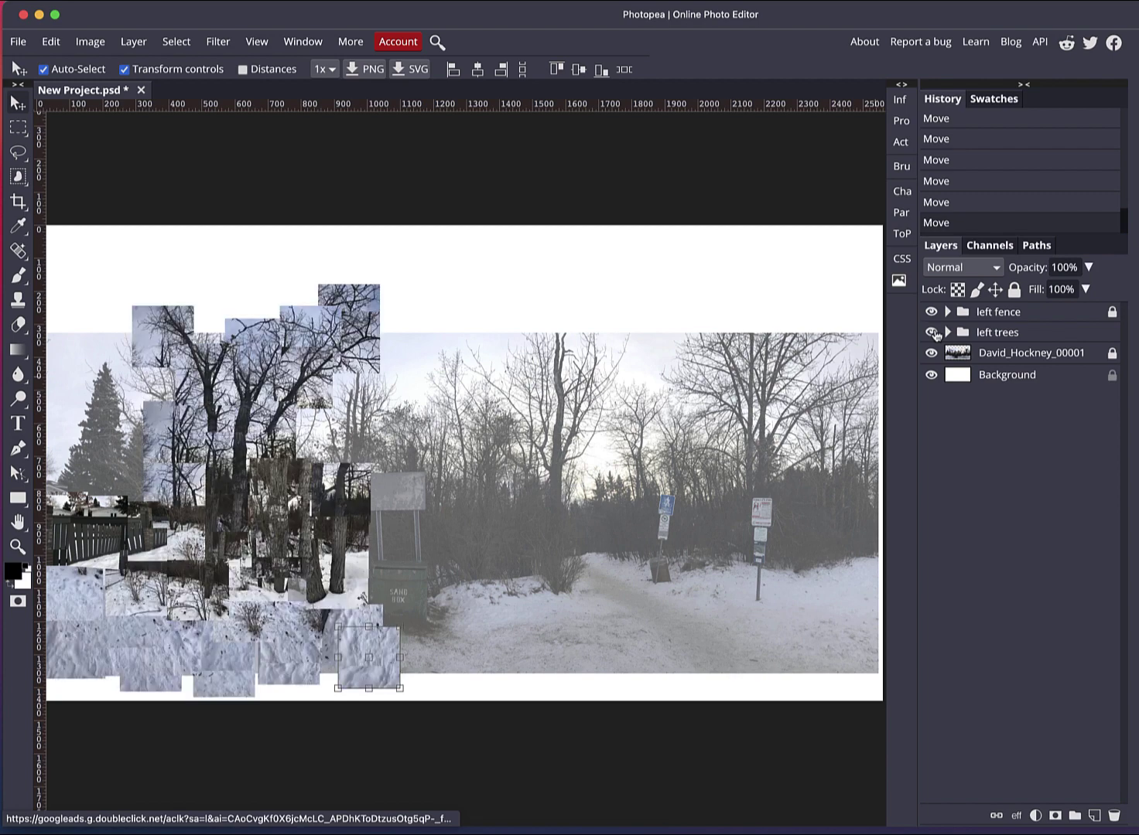
click(933, 333)
click(933, 334)
Lock the left trees group, and check the collage with the panorama layer hidden and shown.
key(ctrl+slash)
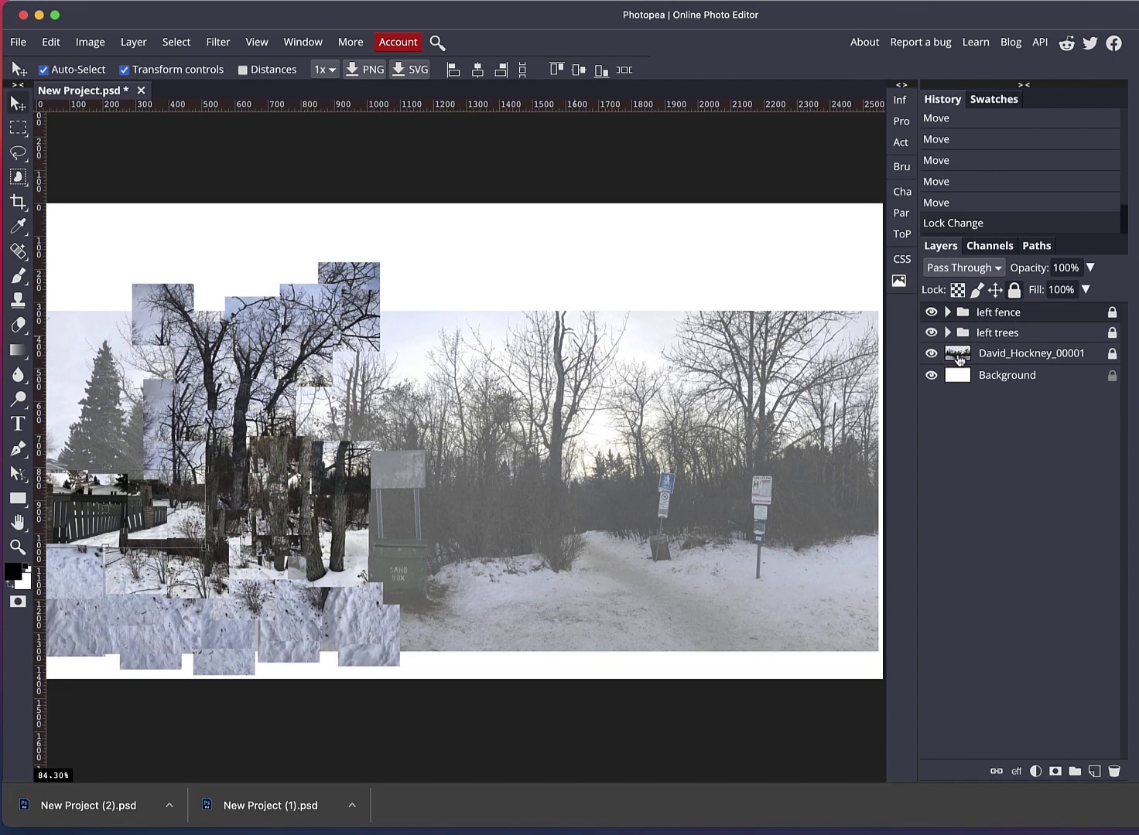
click(931, 354)
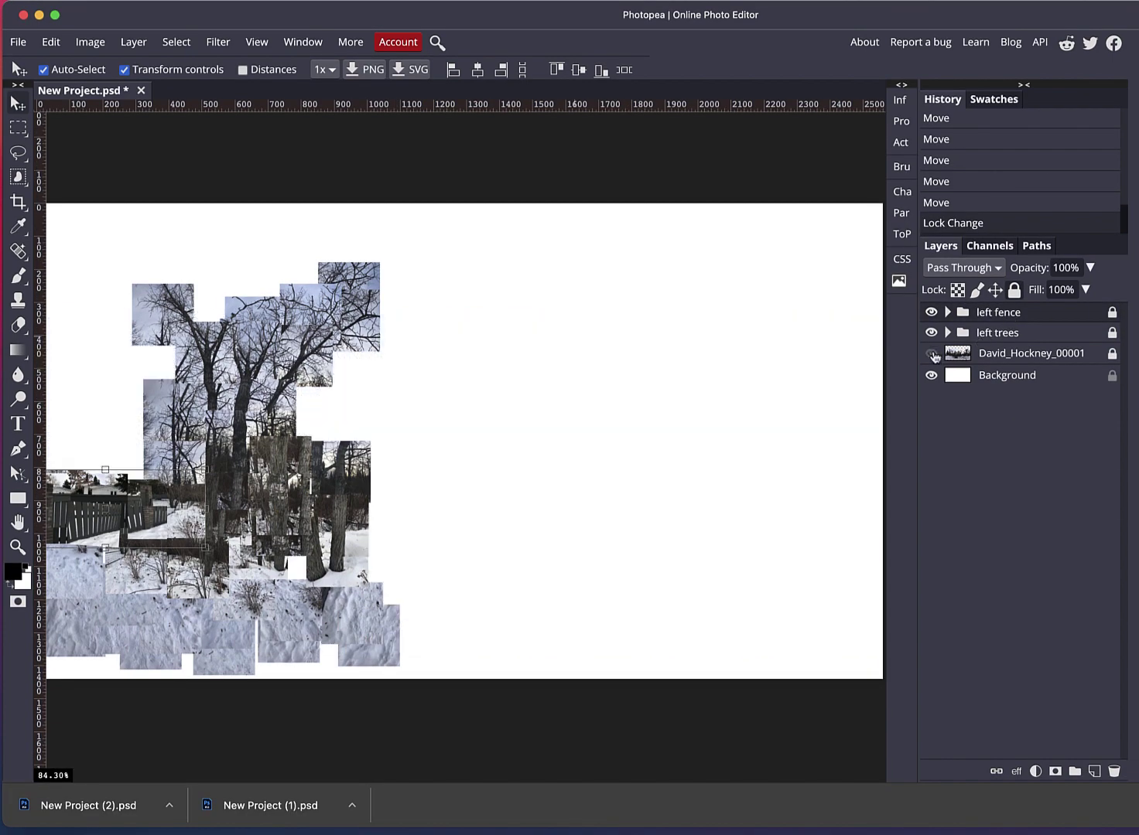
click(931, 353)
click(931, 353)
click(931, 354)
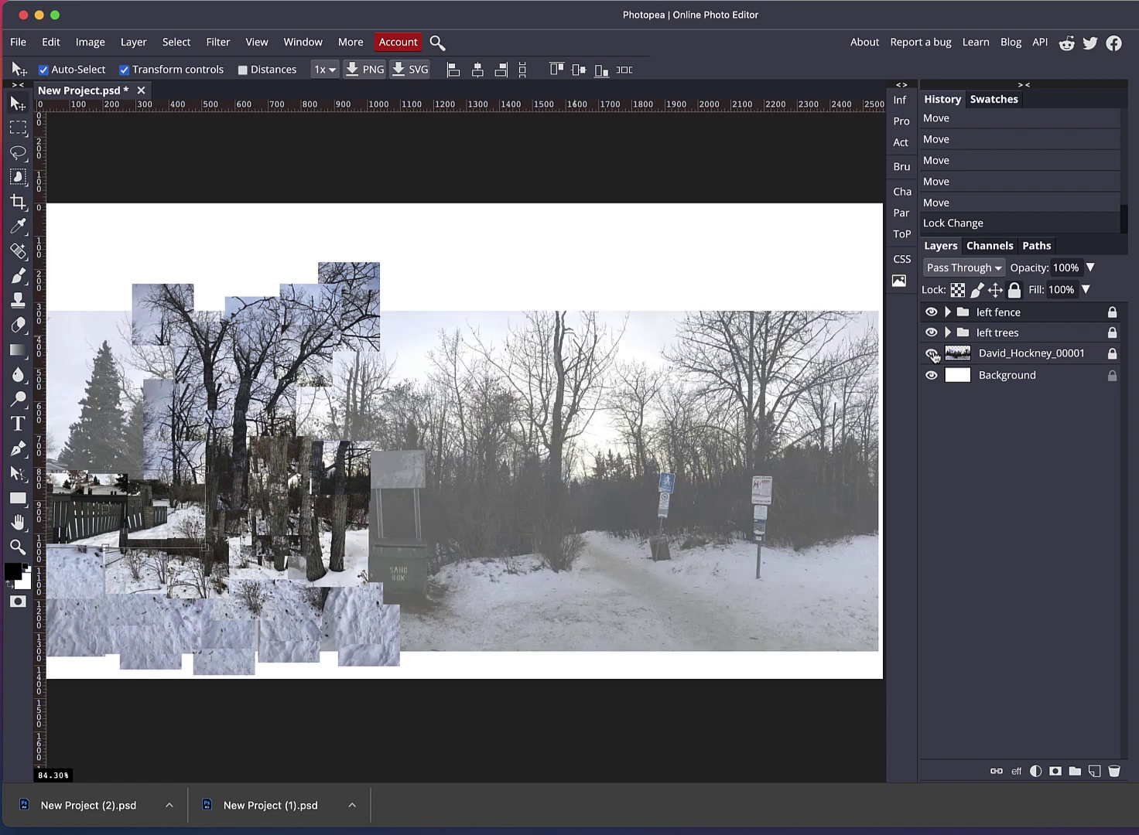
Toggle the left trees and left fence groups in turn to review what each contributes to the collage.
click(1013, 335)
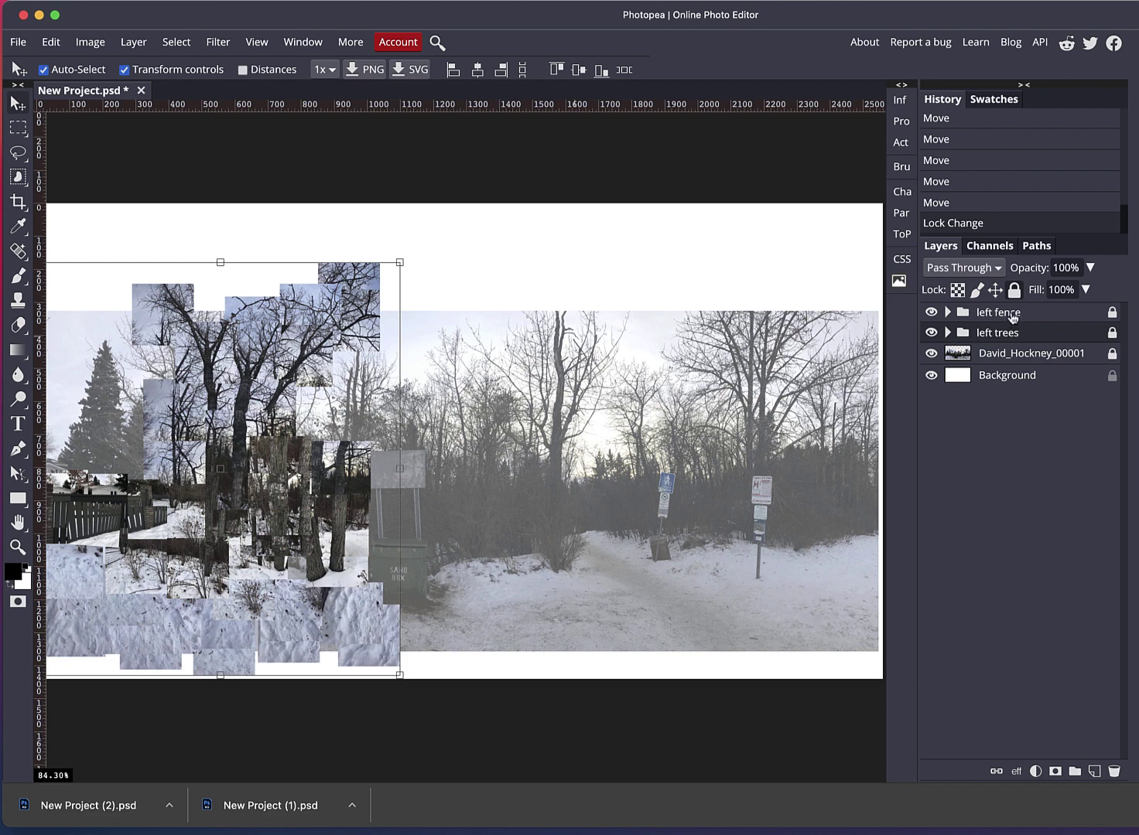
click(931, 333)
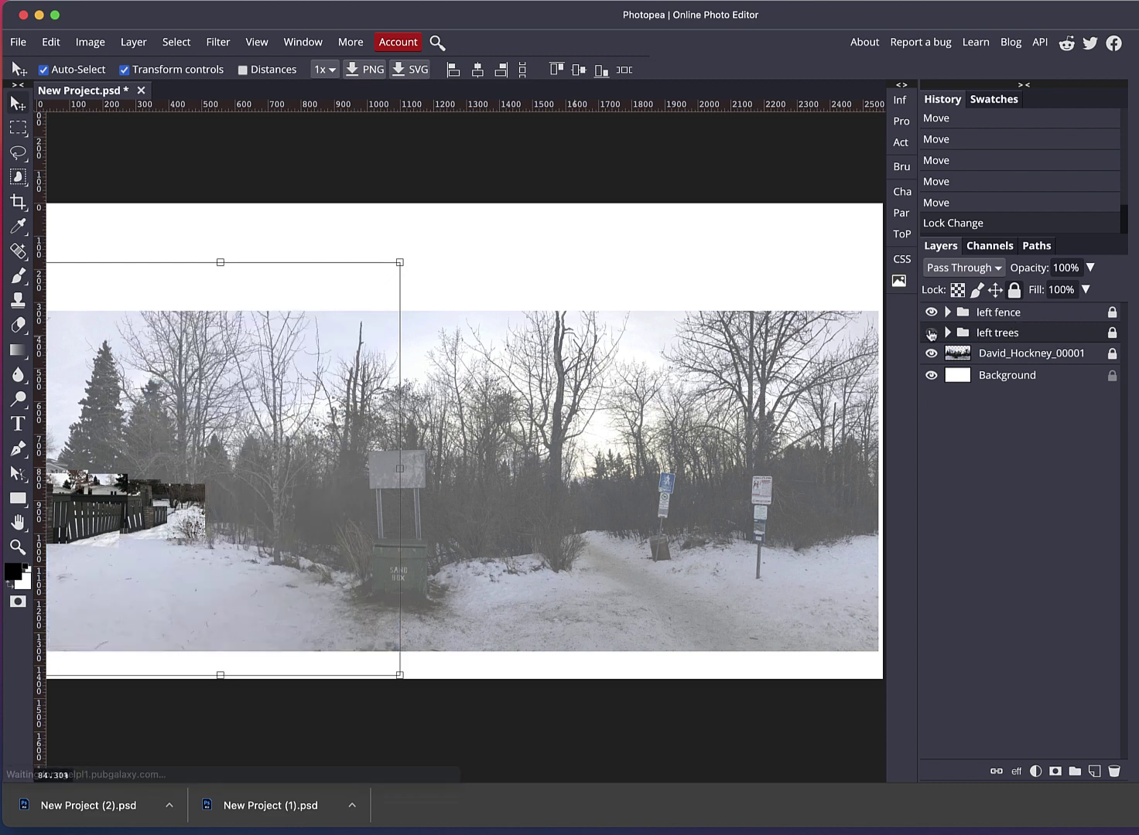
click(931, 333)
click(931, 313)
click(932, 313)
click(987, 313)
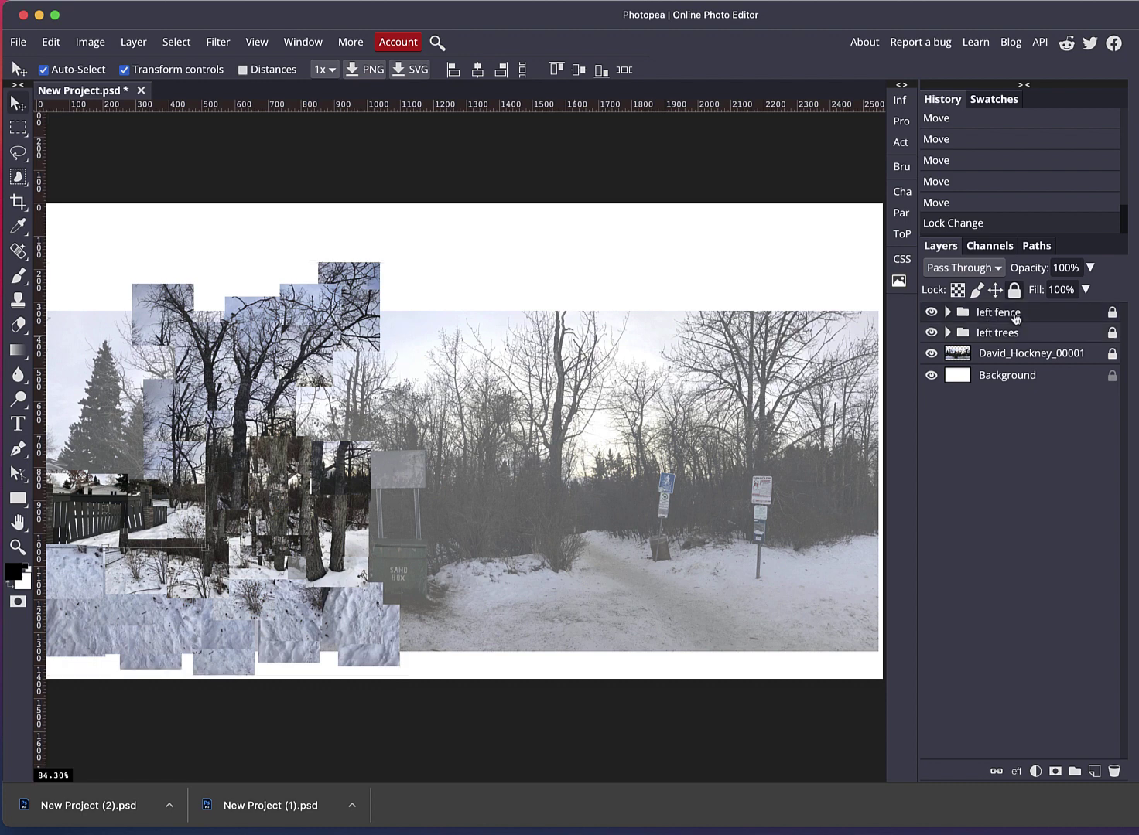
Place the photos David_Hockney_00074.jpg through David_Hockney_00144.jpg into the collage document.
click(18, 44)
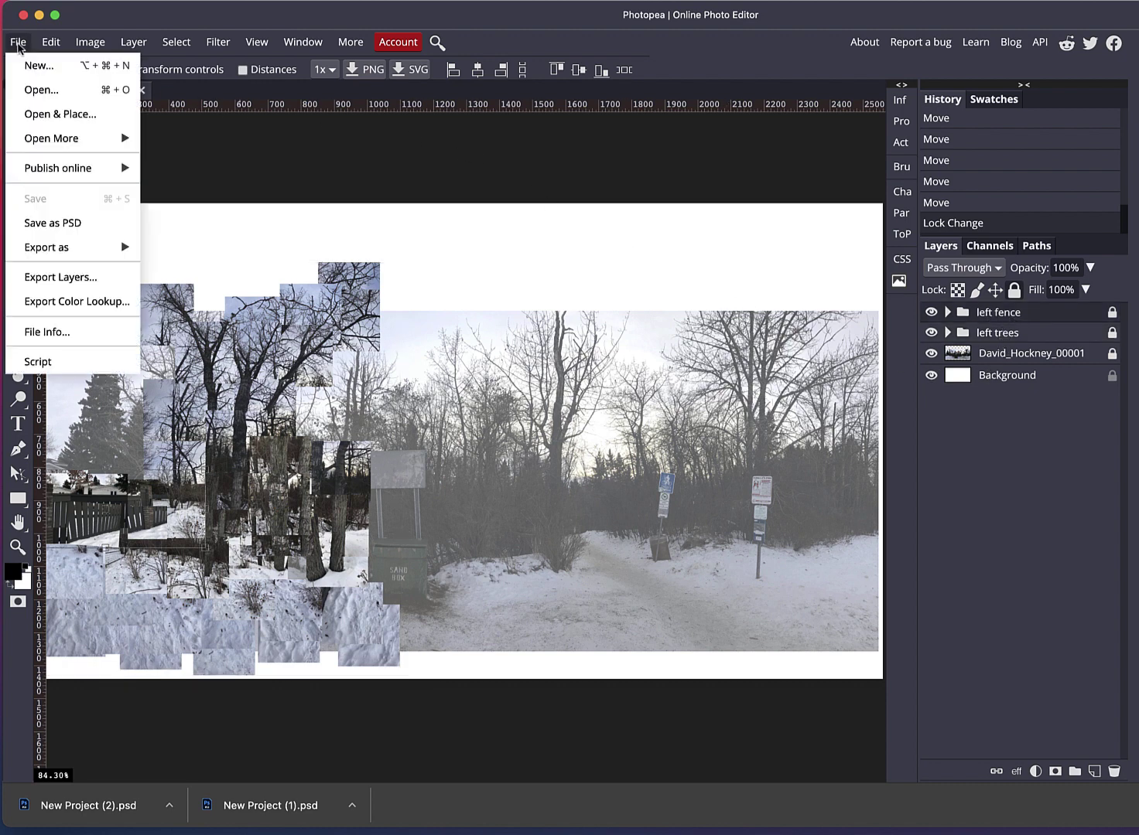
click(32, 114)
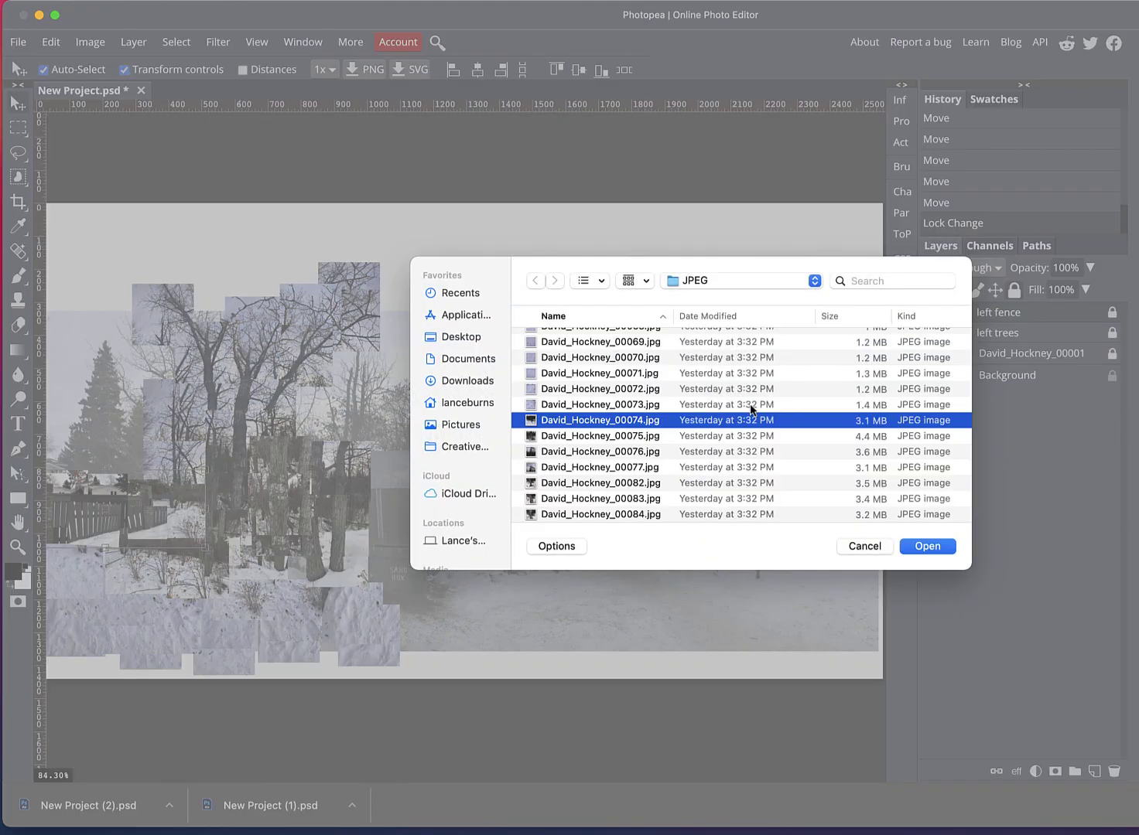
scroll(749, 406, down, 15)
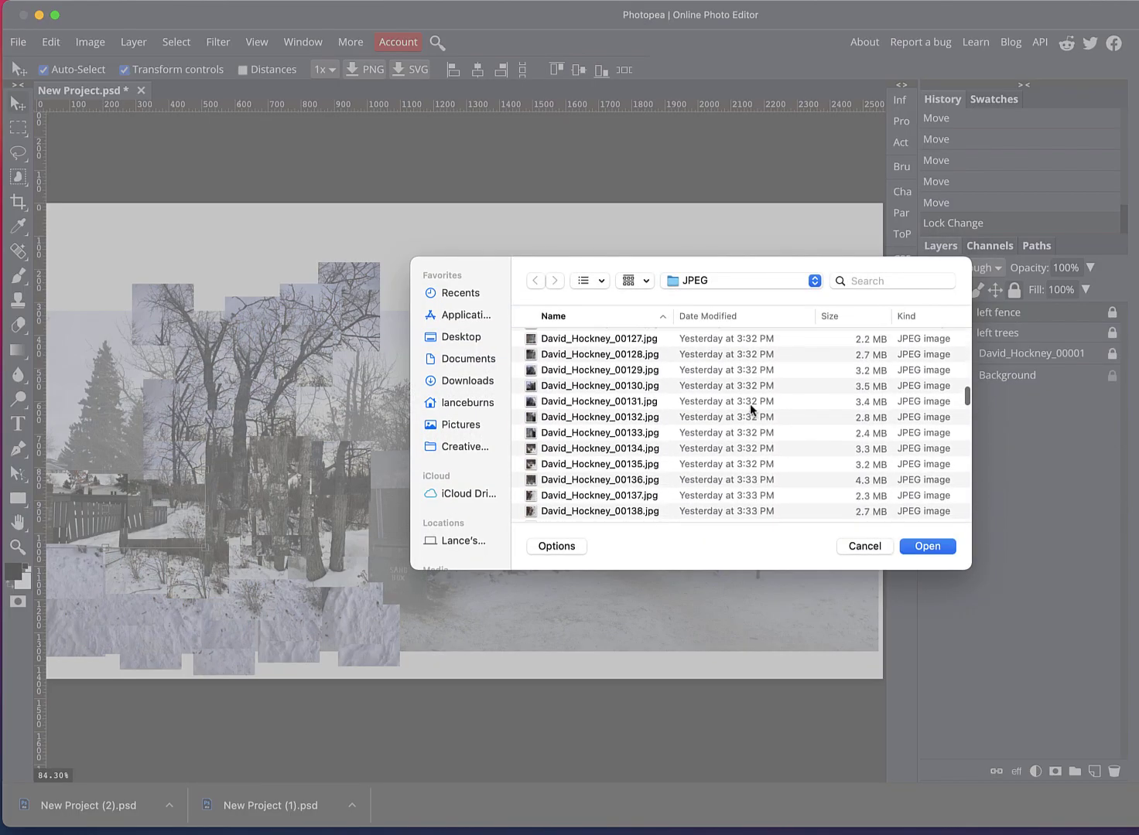
scroll(749, 403, down, 3)
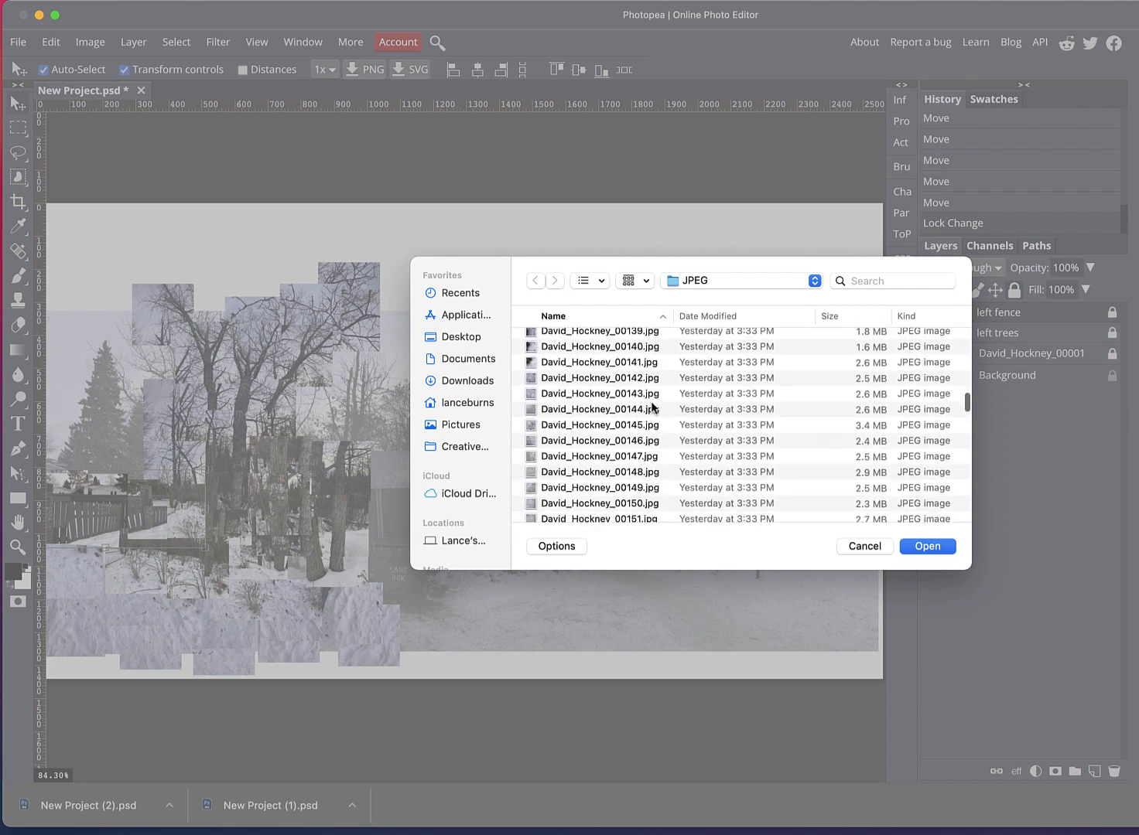
shift+click(648, 409)
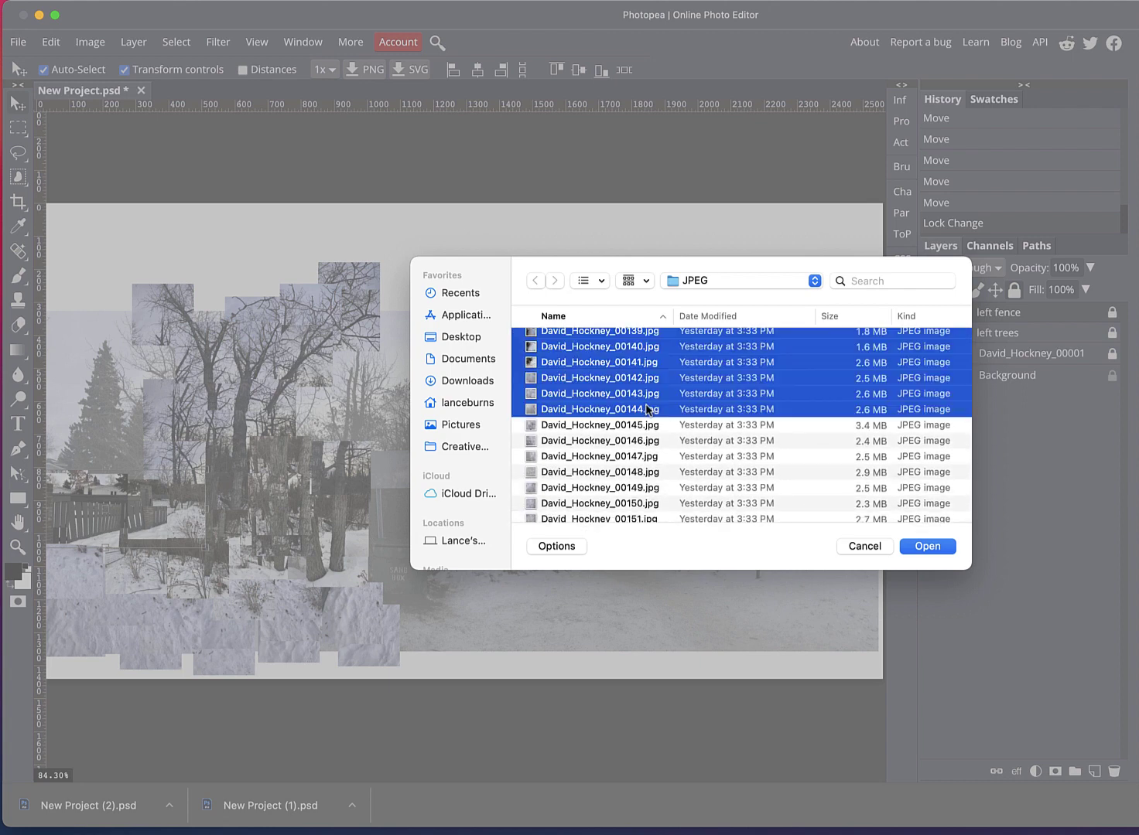
click(918, 546)
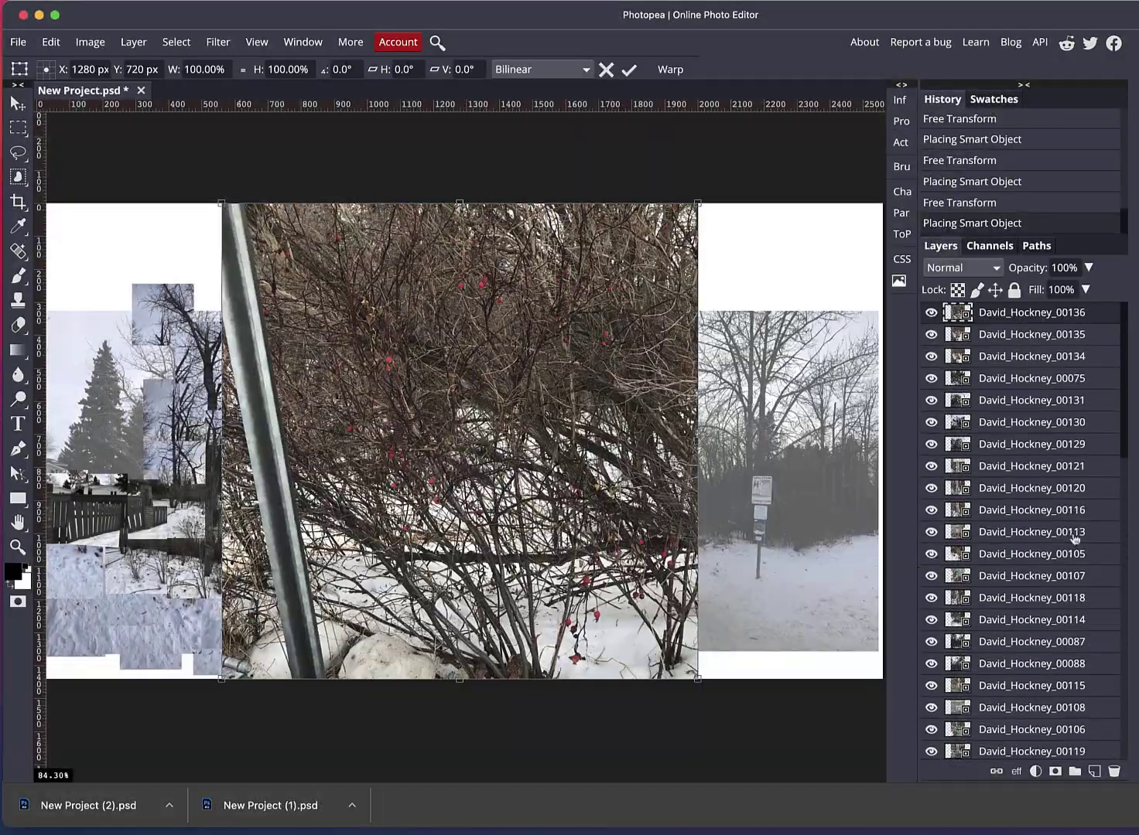
Group all the newly placed photo layers above the left fence group and name the group Sandbox.
scroll(1062, 514, down, 10)
scroll(1052, 434, up, 9)
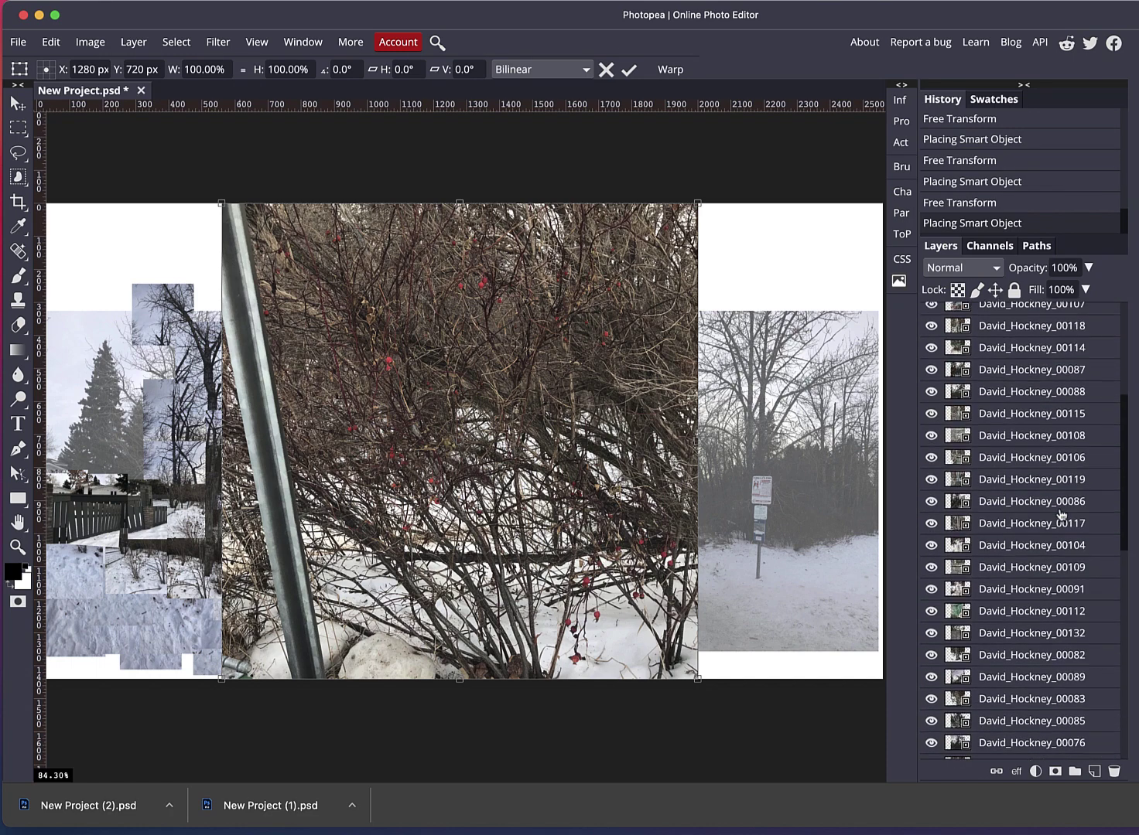
scroll(1051, 420, up, 1)
scroll(1037, 424, down, 10)
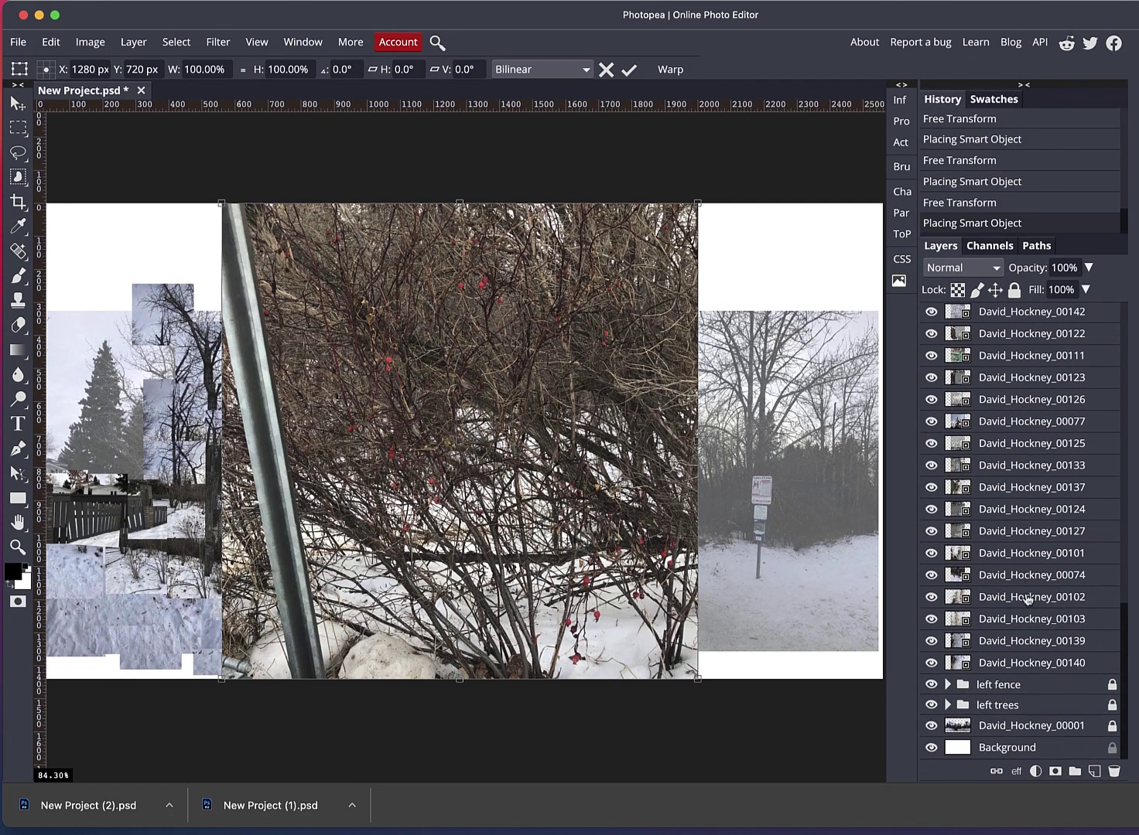
click(1039, 664)
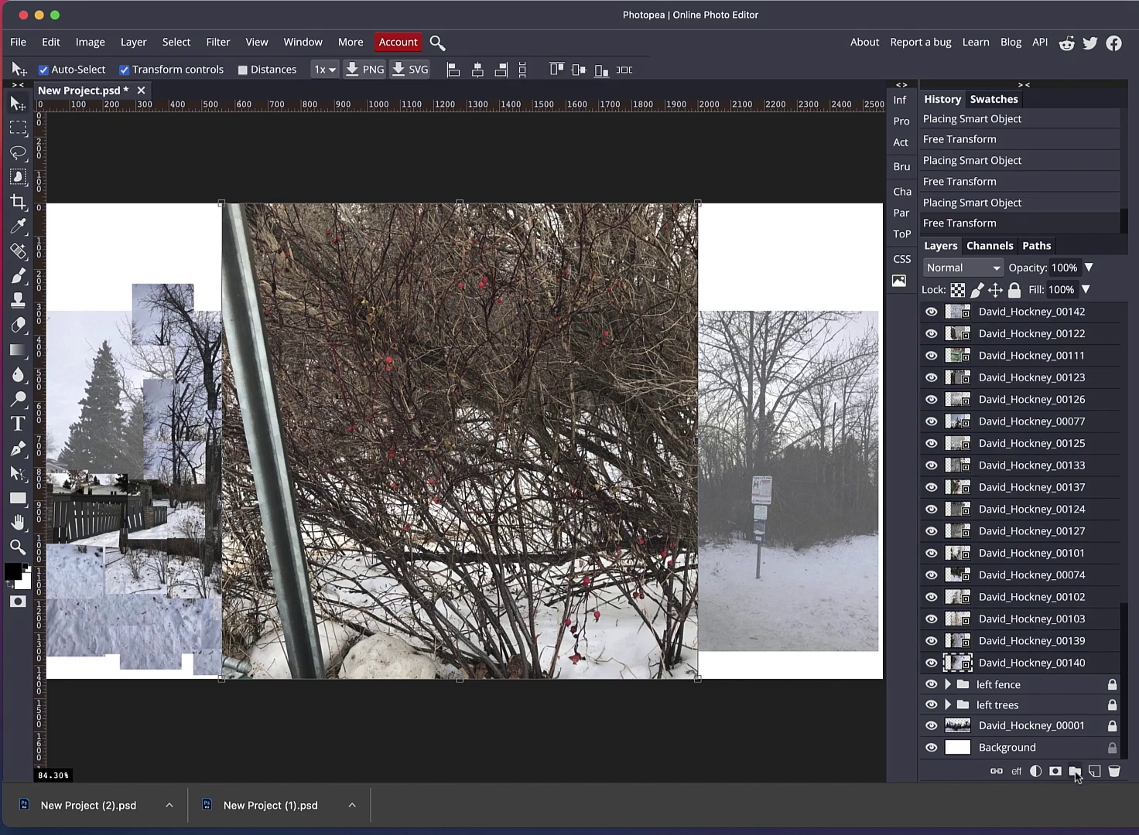
click(1074, 772)
double_click(996, 313)
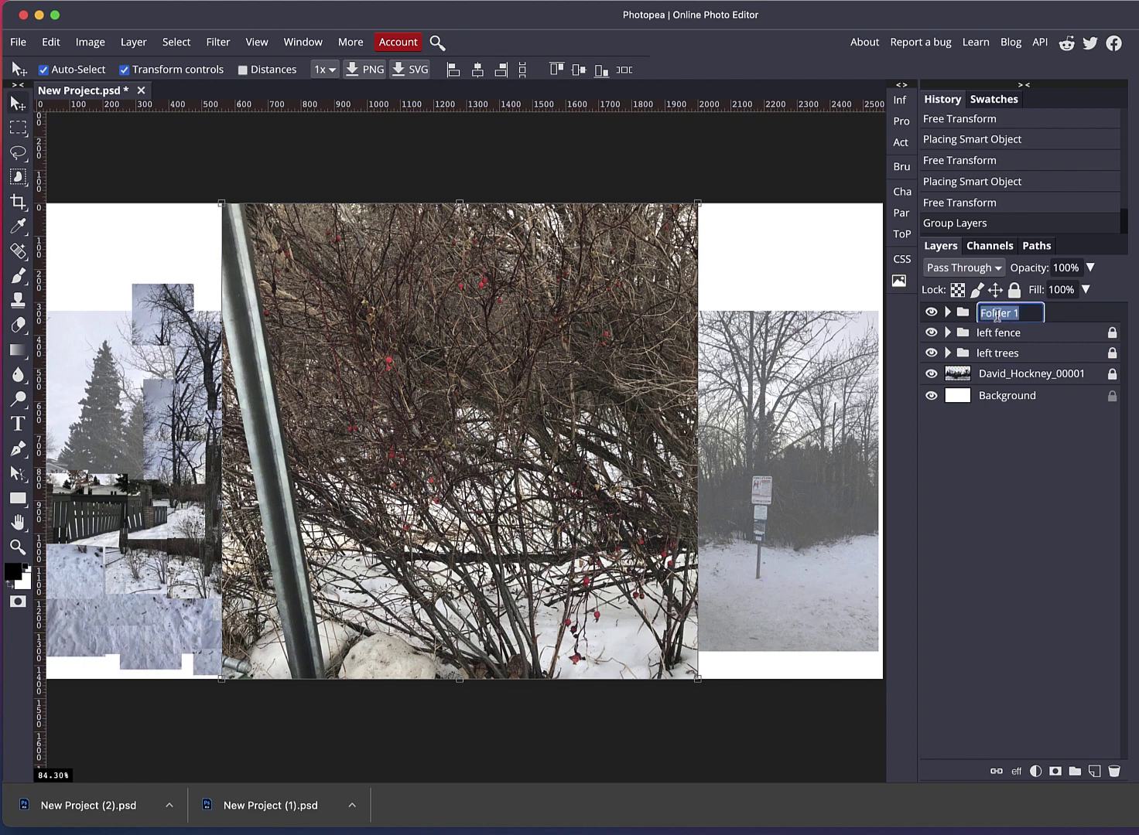
text(Sandbox)
key(Return)
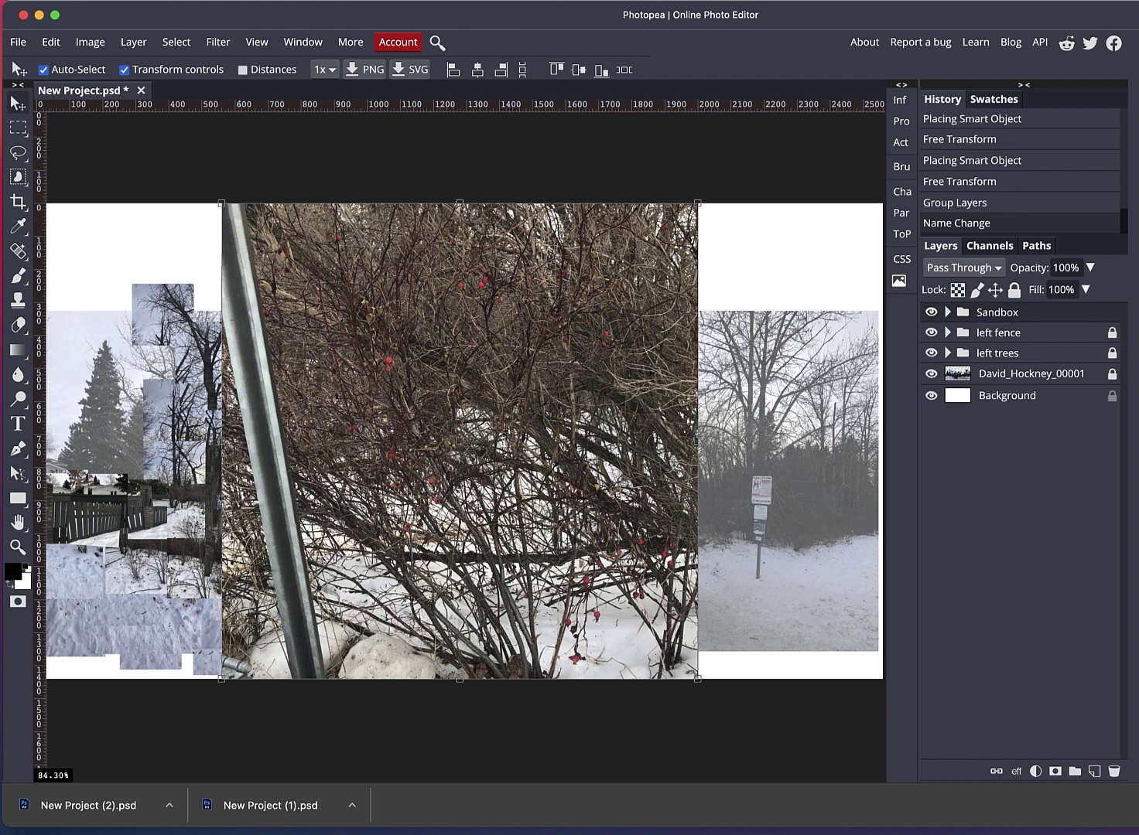
Expand the Sandbox group and rasterize all of the photo layers inside it.
click(949, 313)
click(976, 341)
scroll(1016, 387, down, 5)
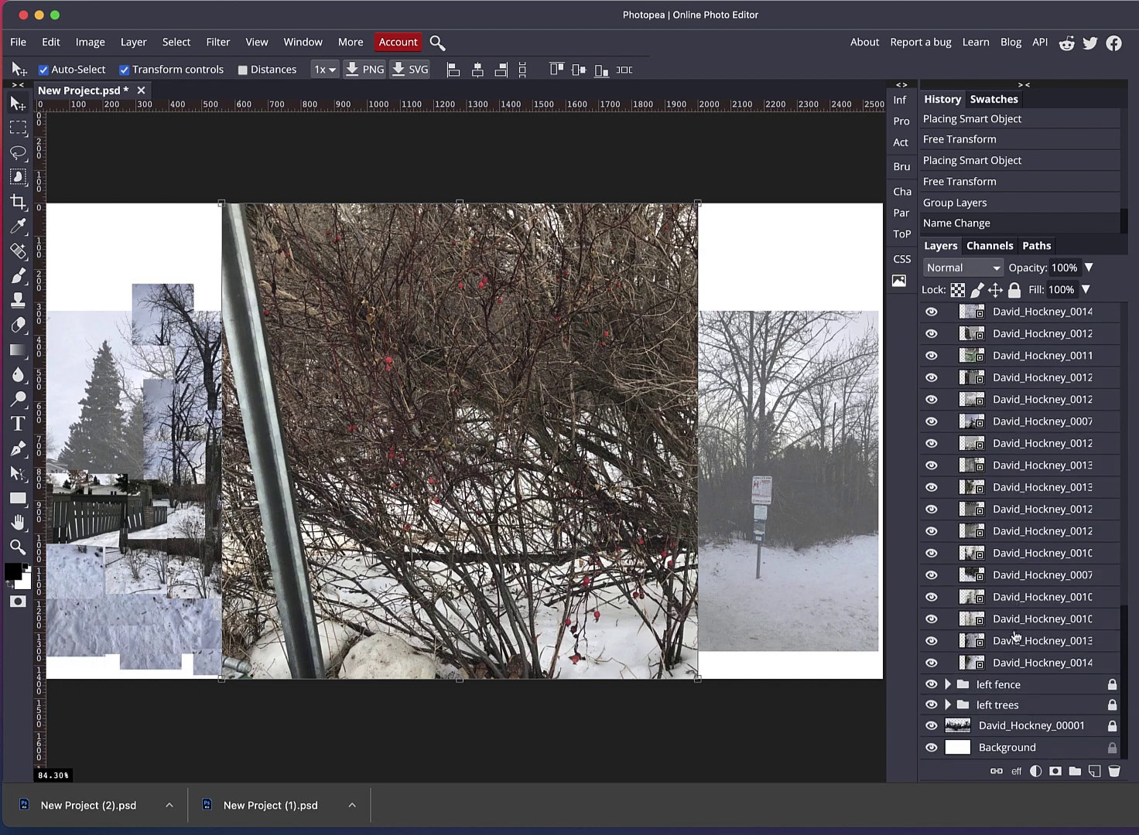
click(1022, 666)
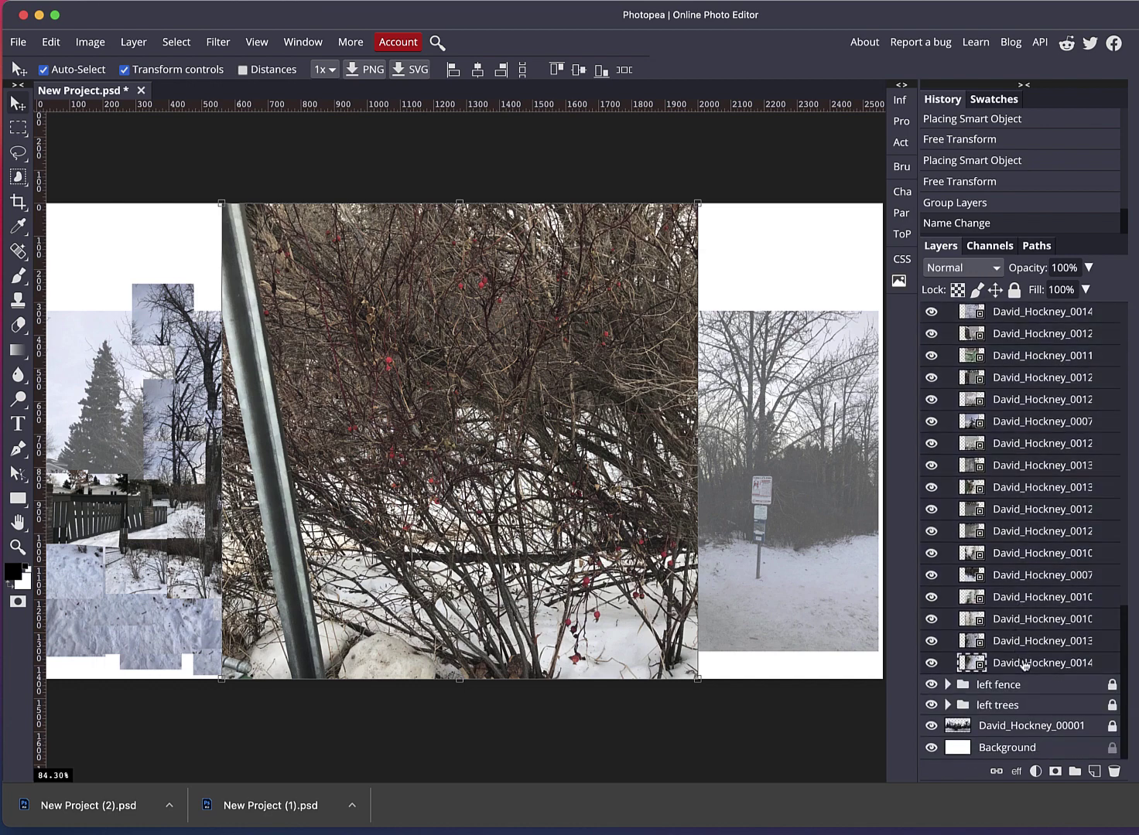
right_click(966, 357)
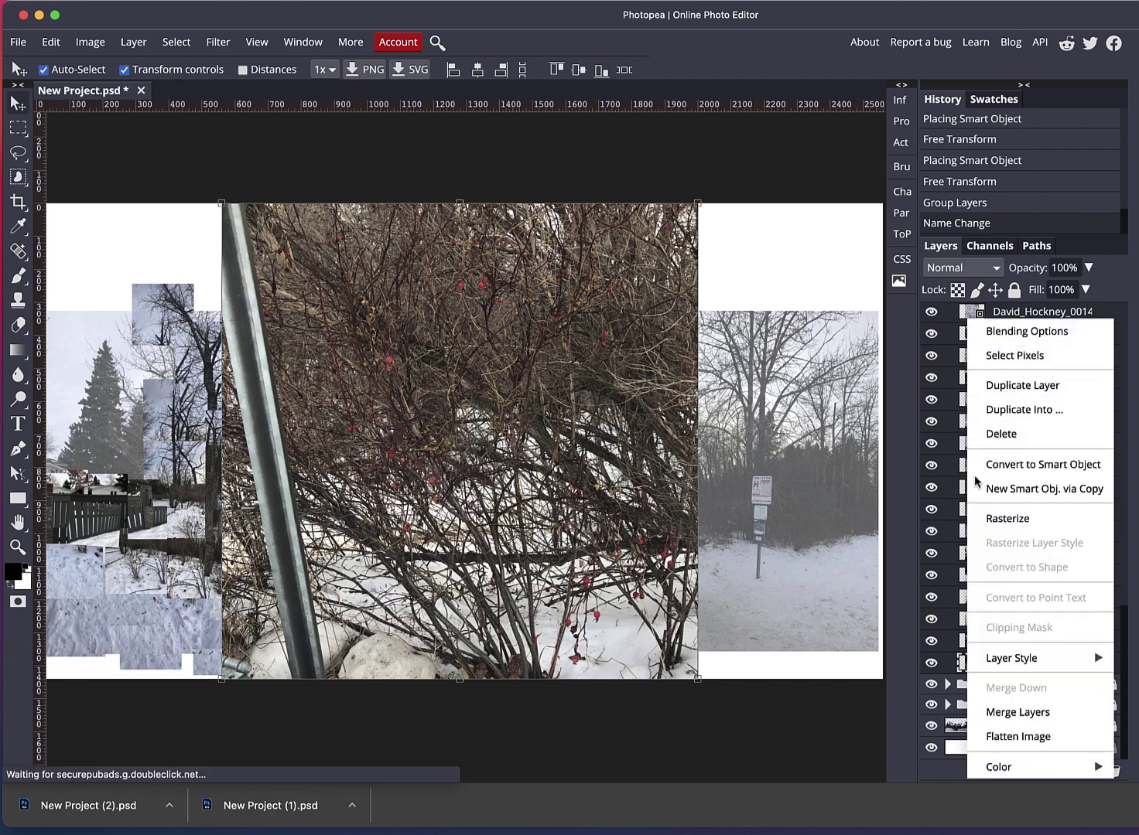
click(992, 520)
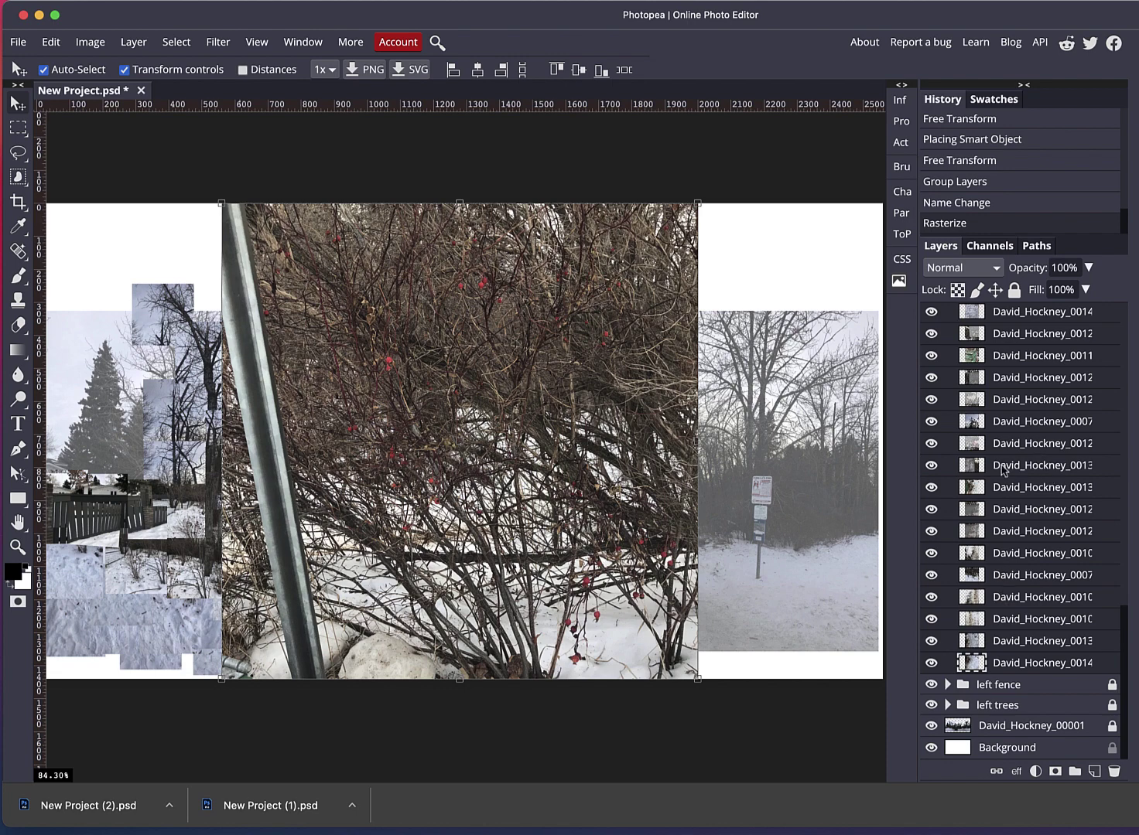
Scale the Sandbox photos together to about 13% and move the stack to the blank upper-right corner of the canvas.
click(51, 42)
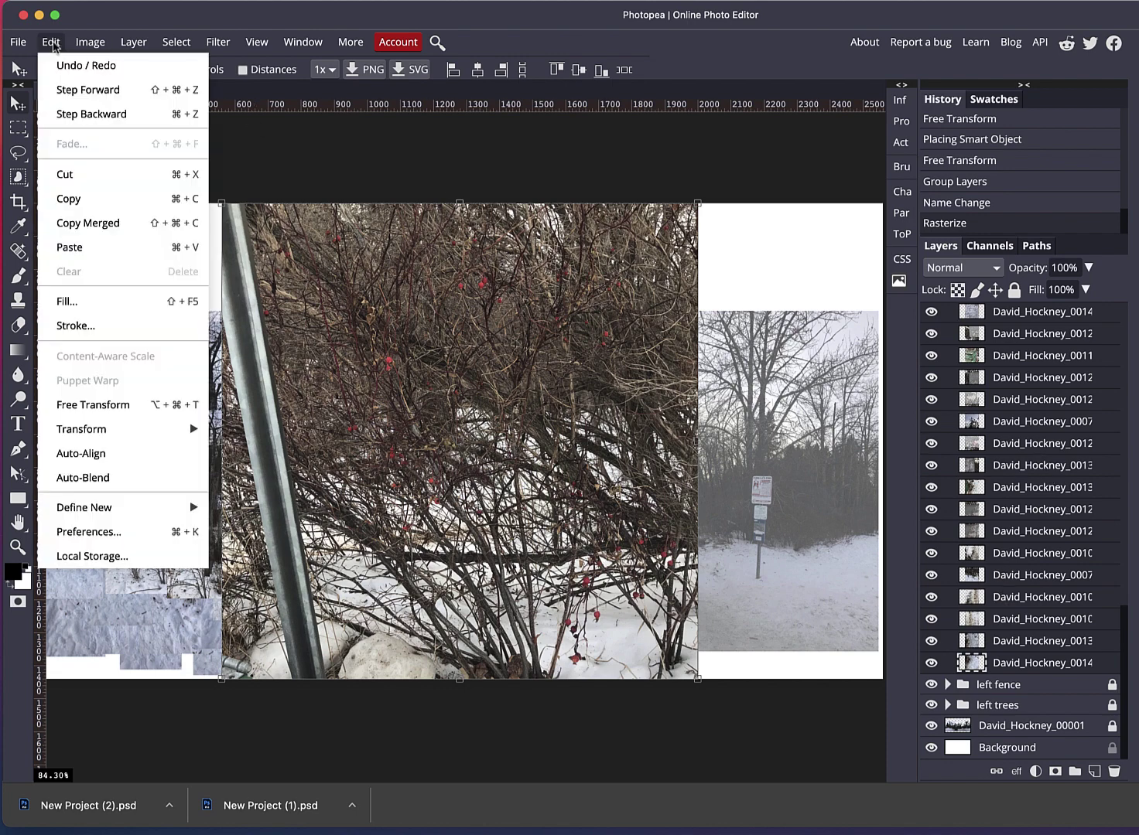
mouse_move(126, 433)
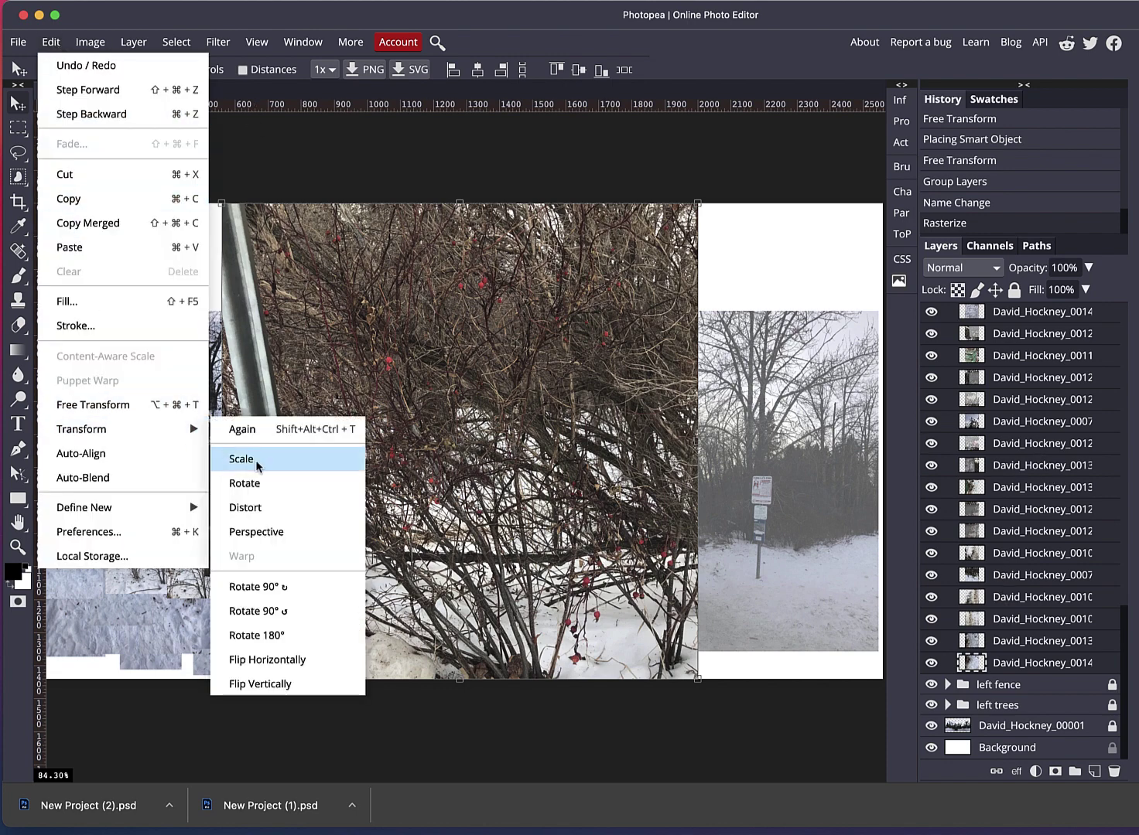
click(317, 460)
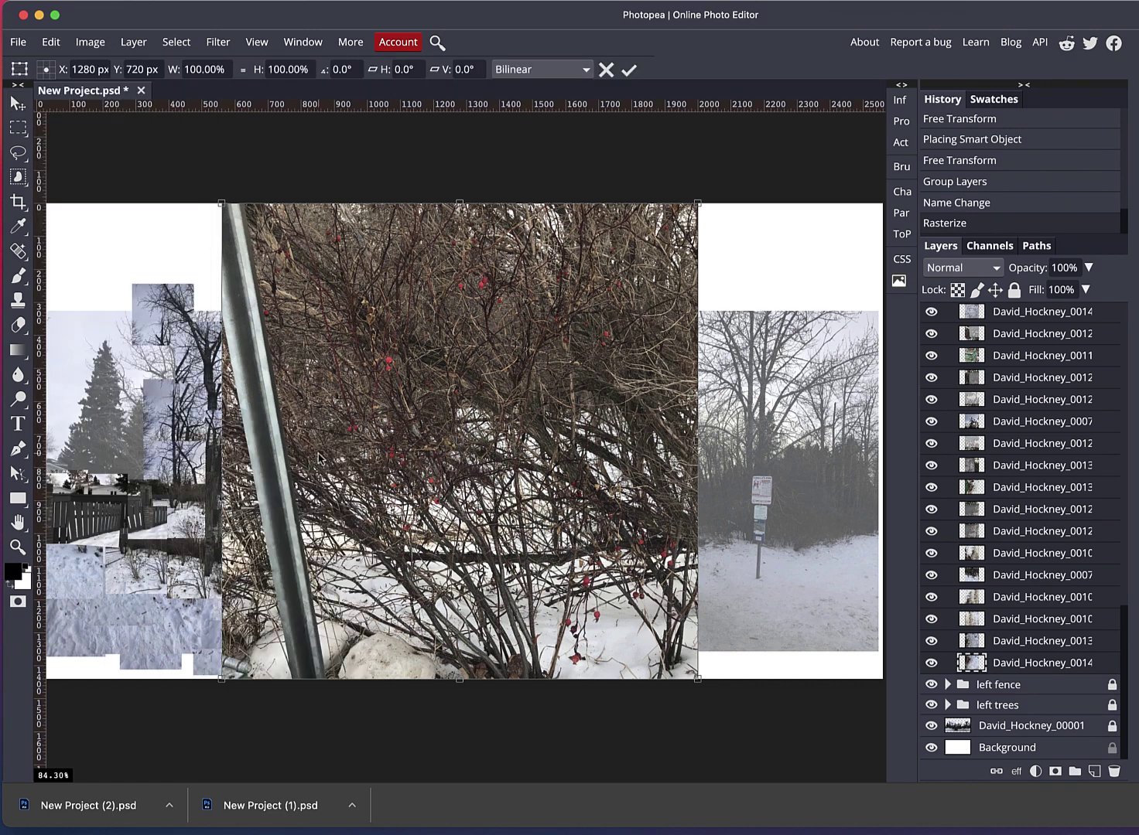
drag(223, 209, 221, 204)
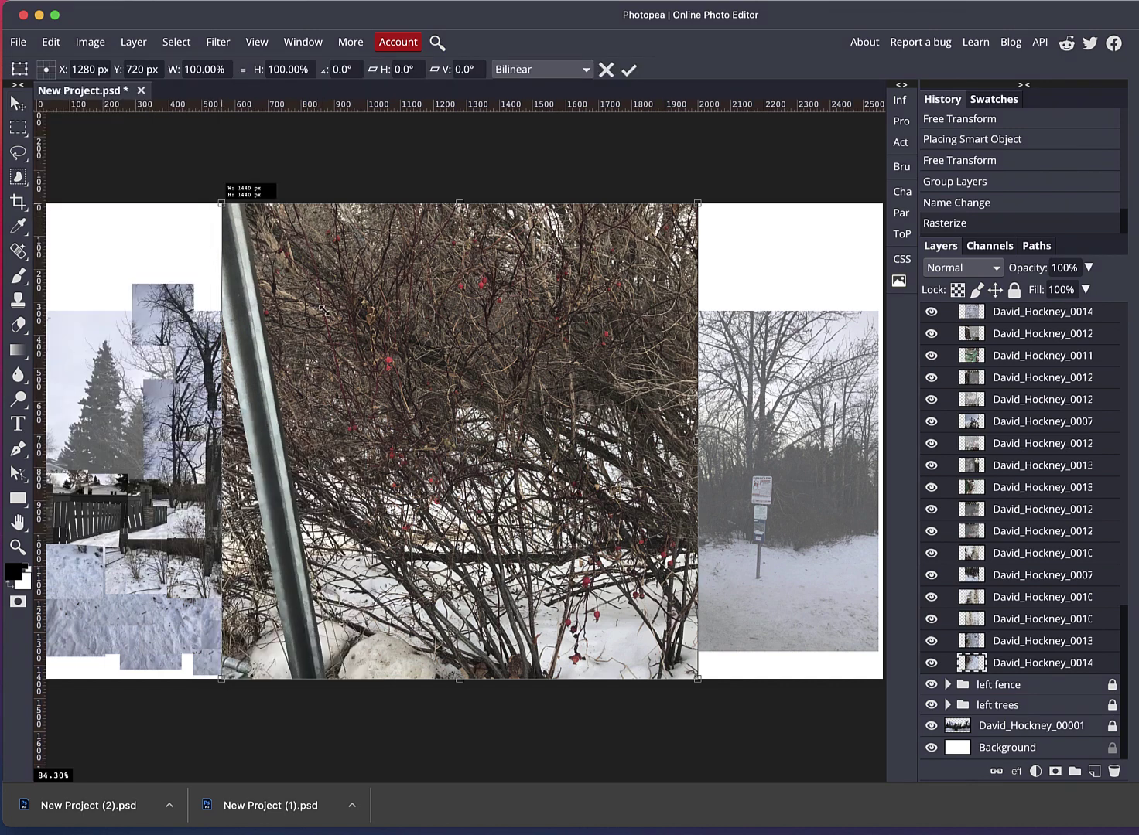
drag(364, 354, 634, 641)
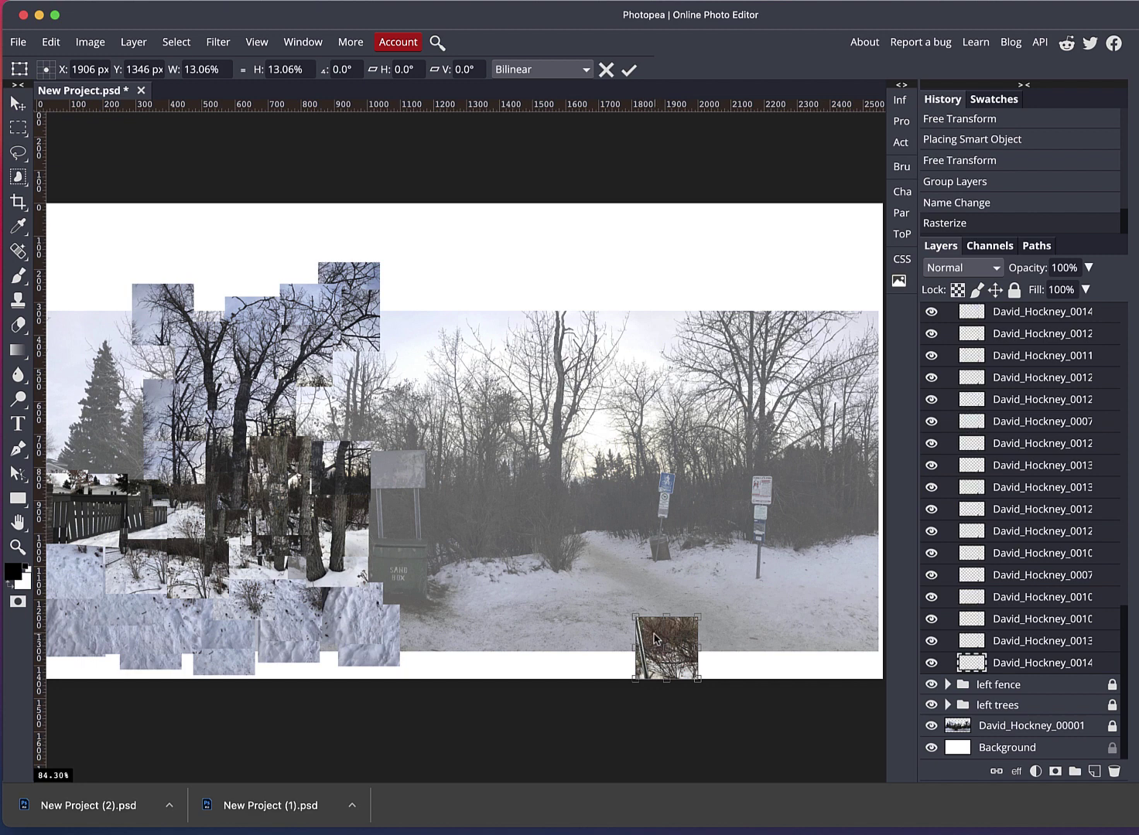
drag(653, 638, 814, 244)
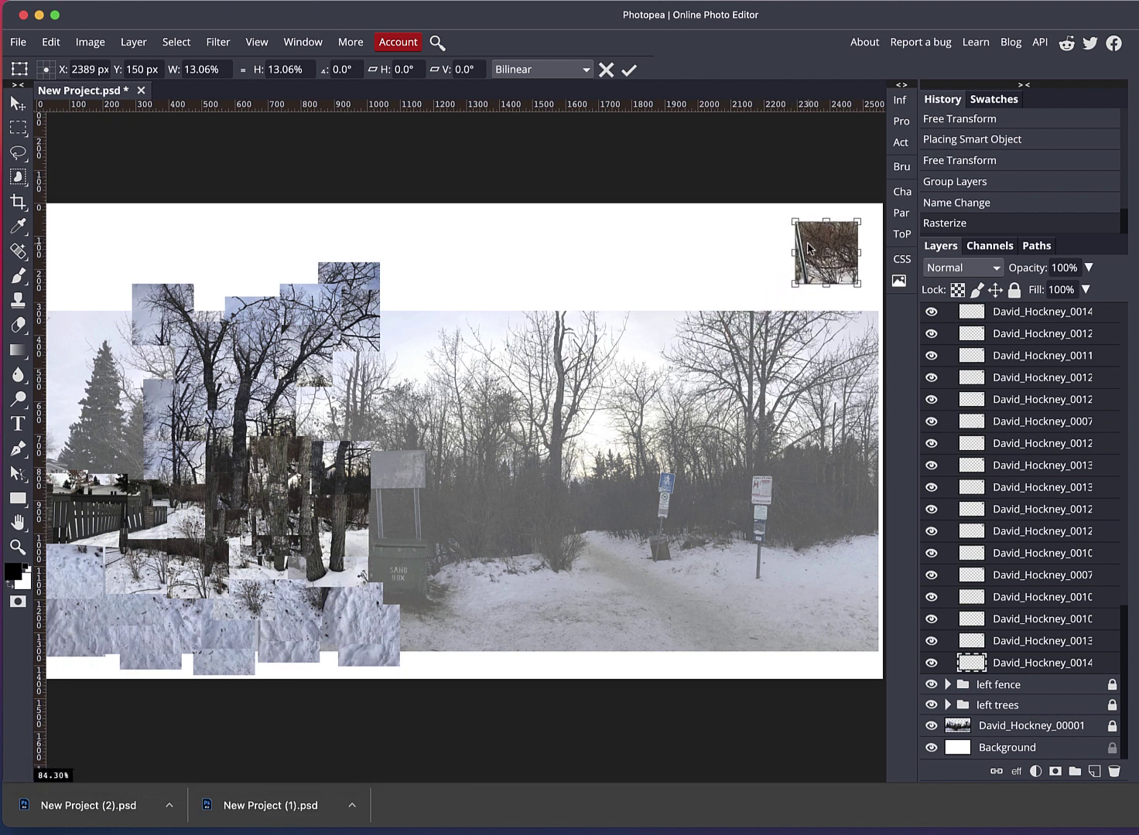
click(629, 70)
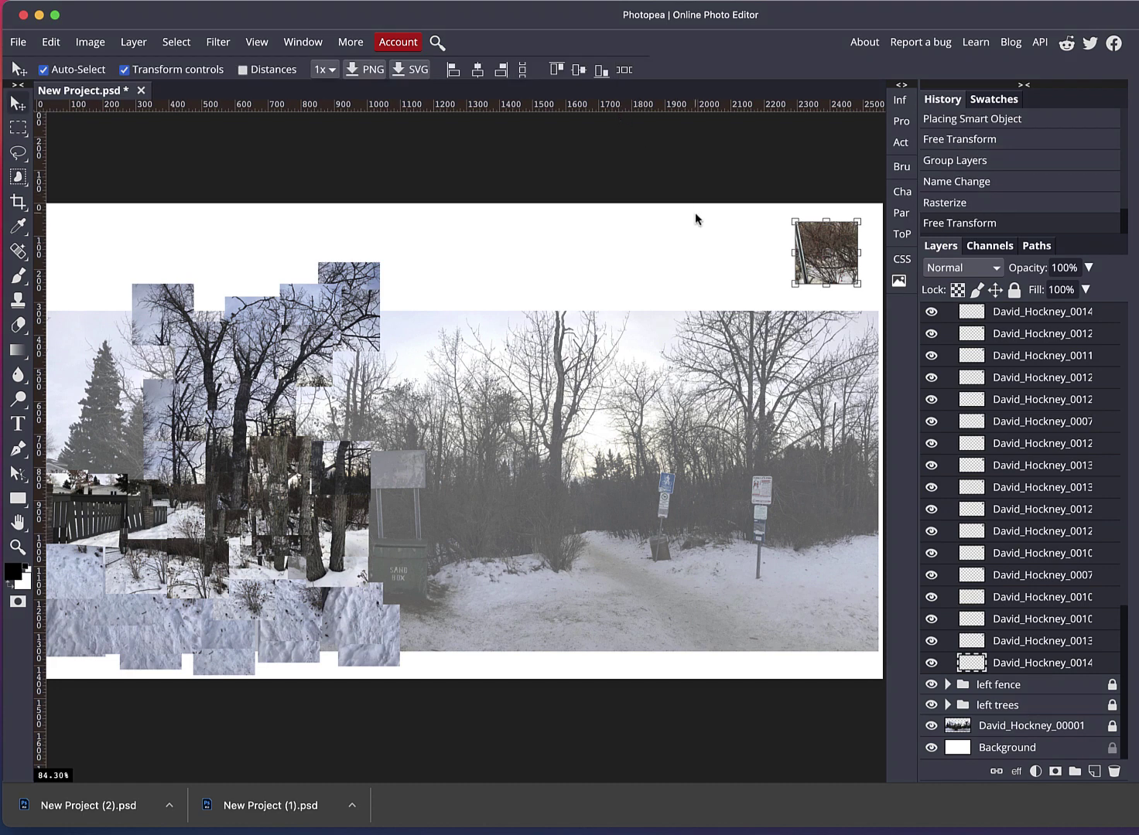
click(712, 261)
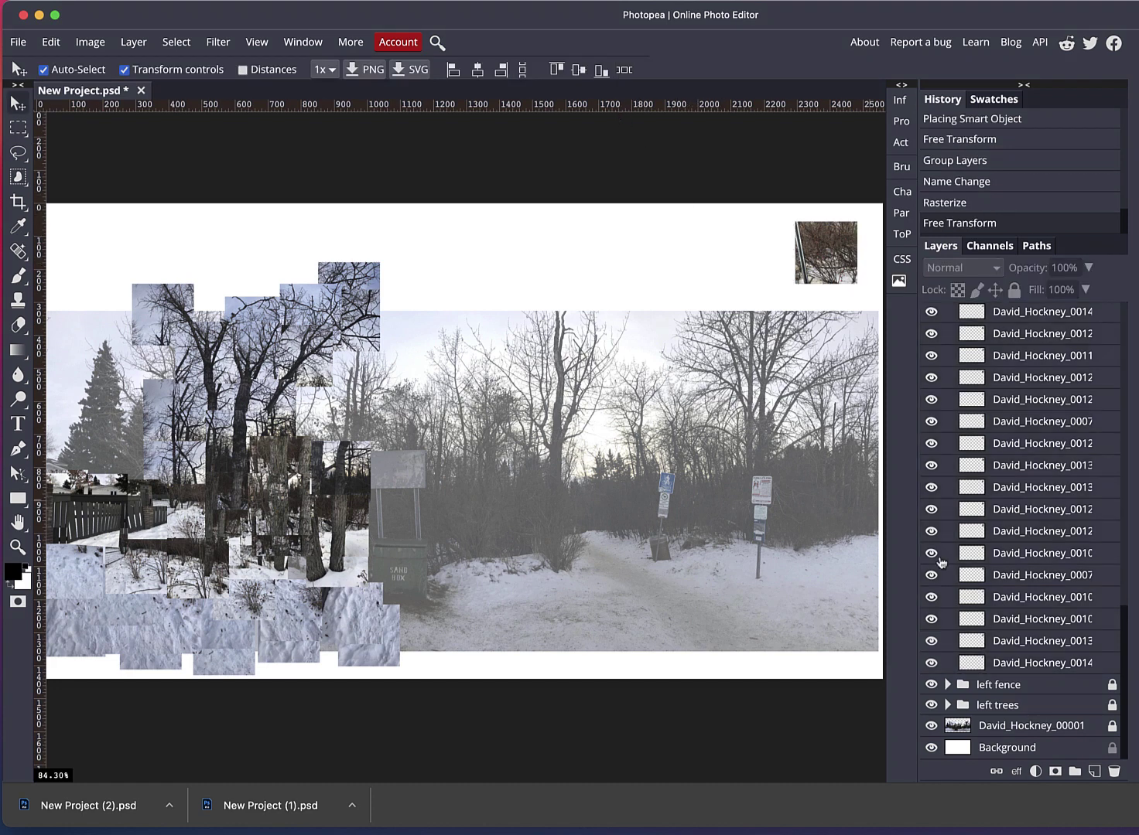
Position the brush, signpost and green box photos over the panorama's sand box, bringing key pieces to the front.
click(1033, 685)
click(1033, 553)
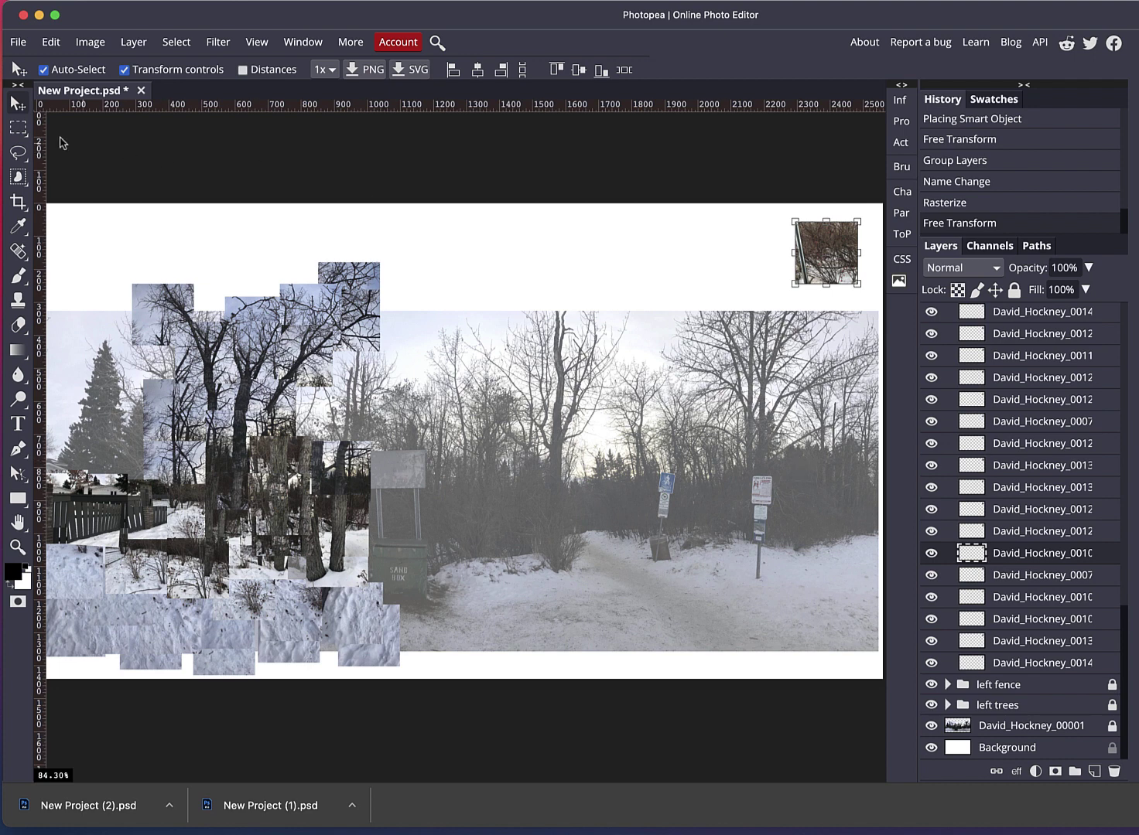
click(17, 107)
drag(803, 251, 435, 542)
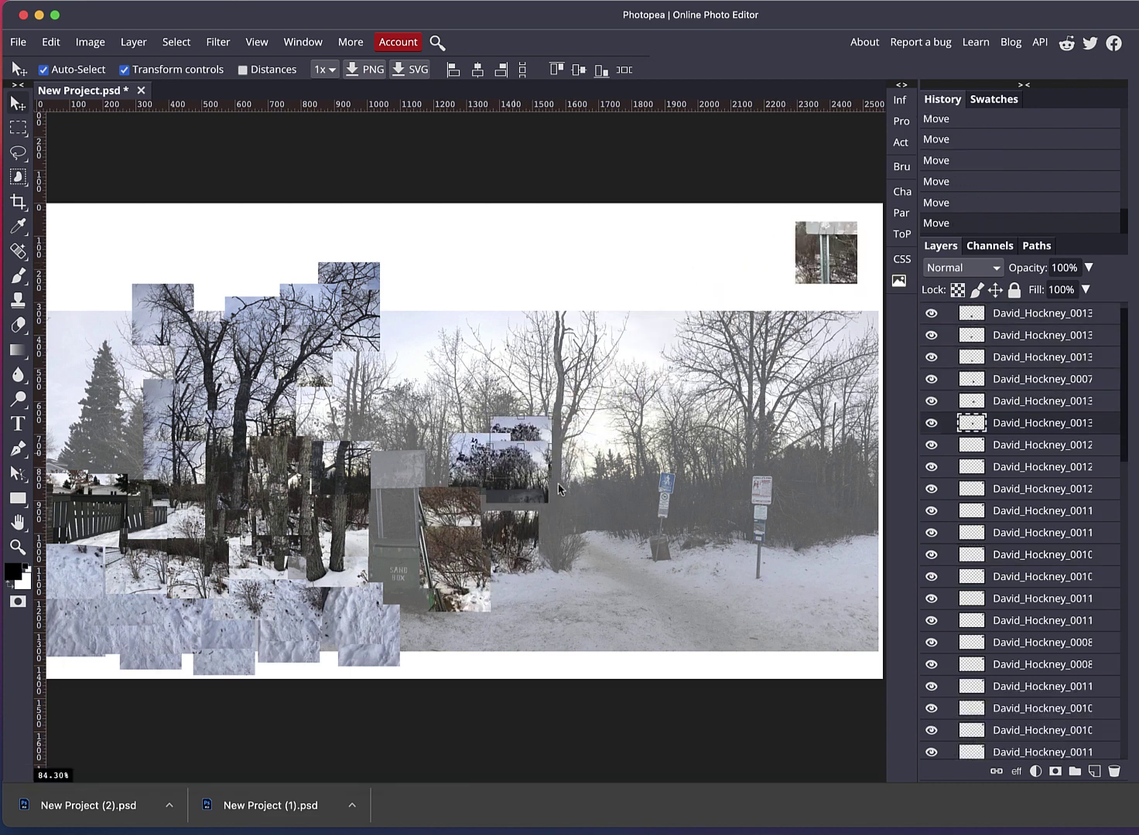
key(ctrl+shift+bracketright)
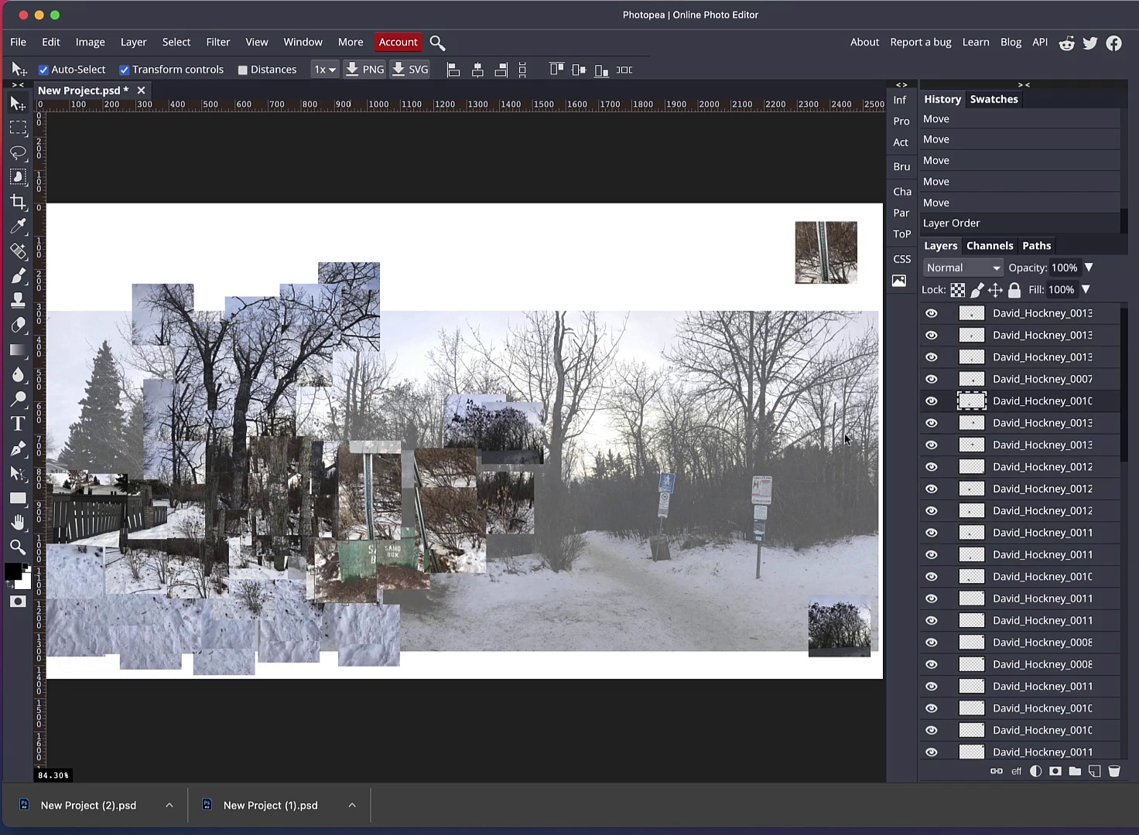
drag(796, 271, 431, 586)
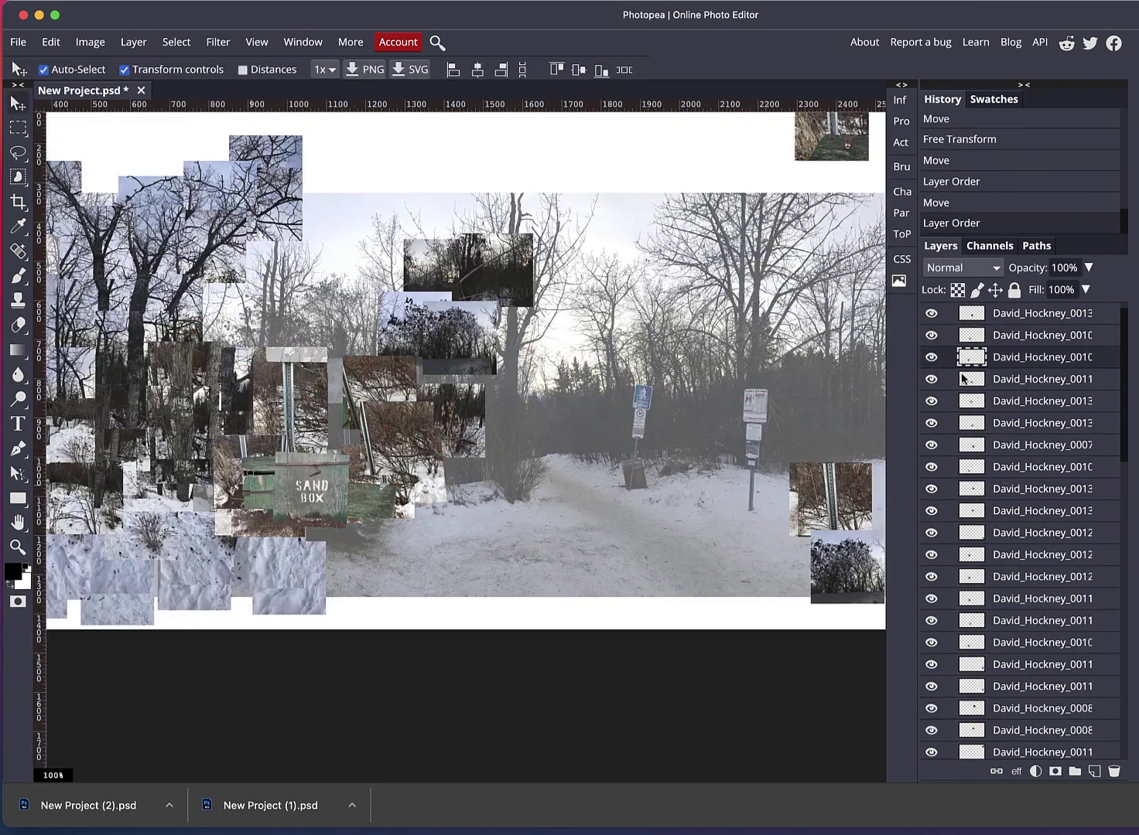
Surround the sand box with the tree, snow and grey sign panel photos, and clear the unneeded leftover photos.
key(Return)
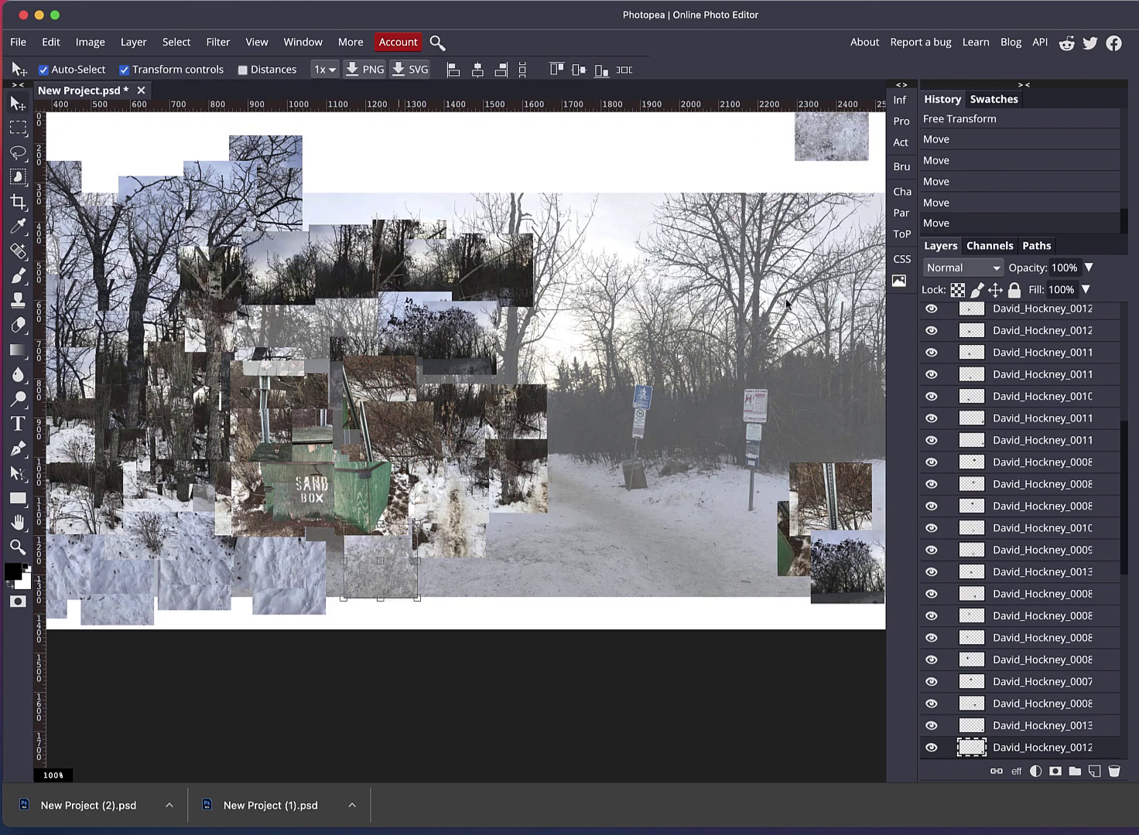
key(Return)
click(1007, 338)
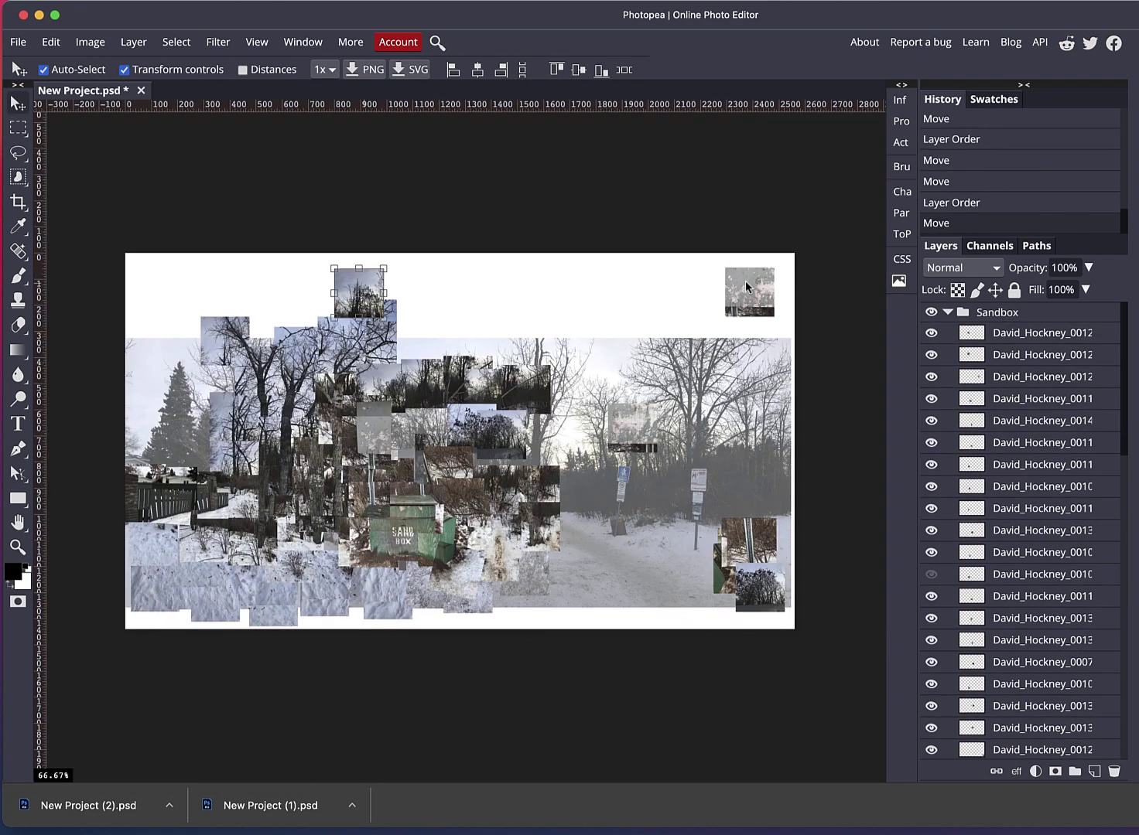
key(ctrl+minus)
click(408, 438)
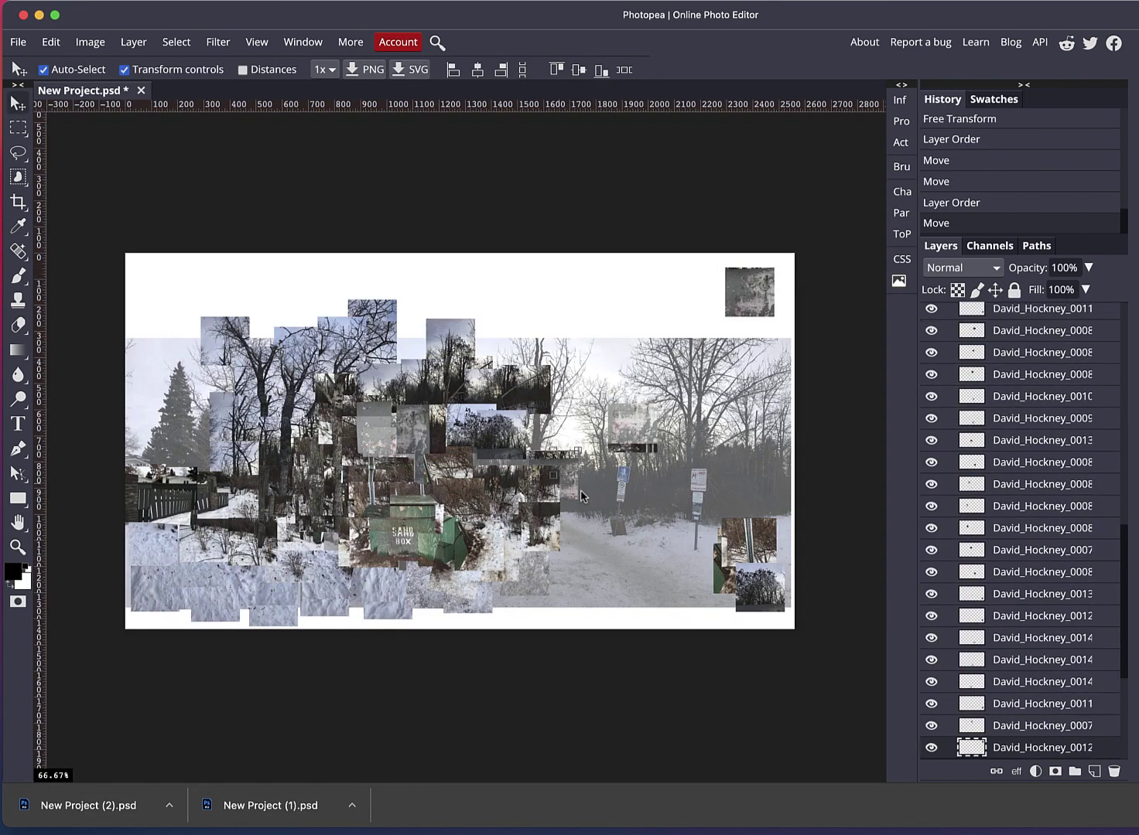
key(Delete)
Lock the Sandbox group and hide the David_Hockney_00001 panorama layer to check the collage on its own.
scroll(930, 731, down, 10)
click(930, 726)
scroll(1006, 542, up, 10)
scroll(827, 311, up, 2)
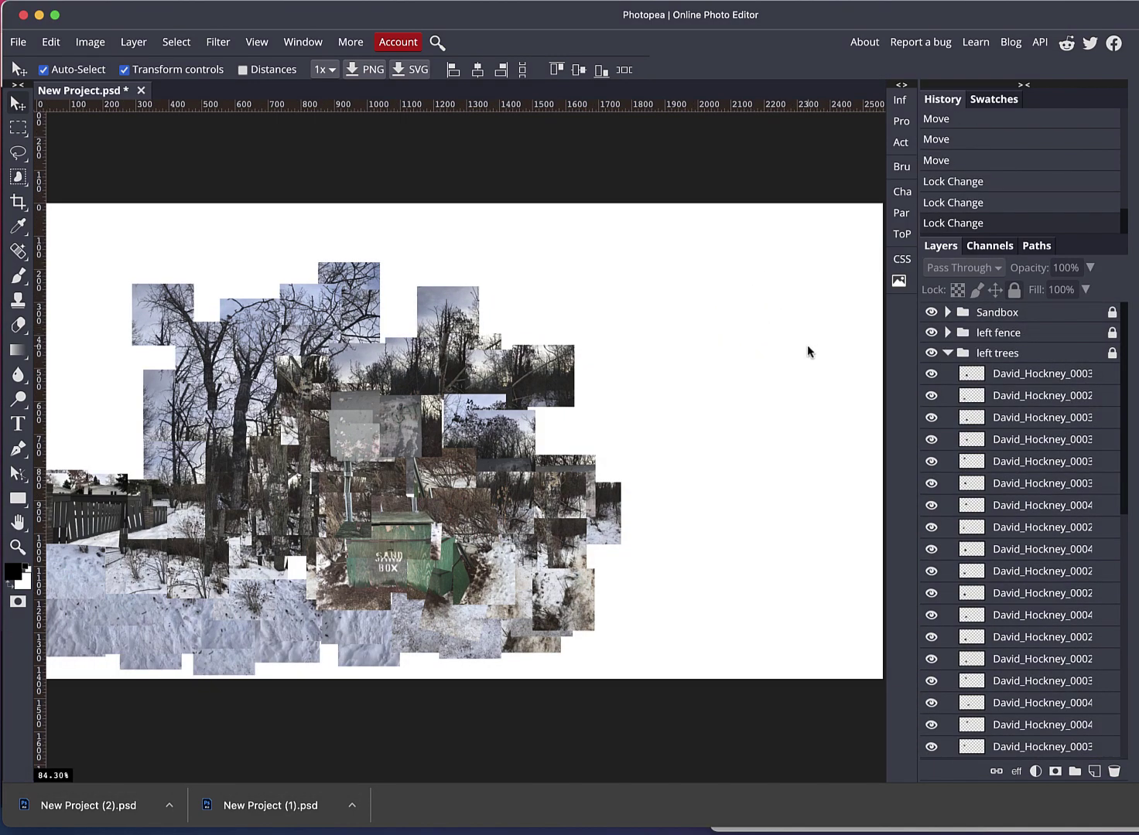
Show the David_Hockney_00001 panorama layer again and collapse the left trees group.
click(1004, 321)
scroll(998, 417, down, 10)
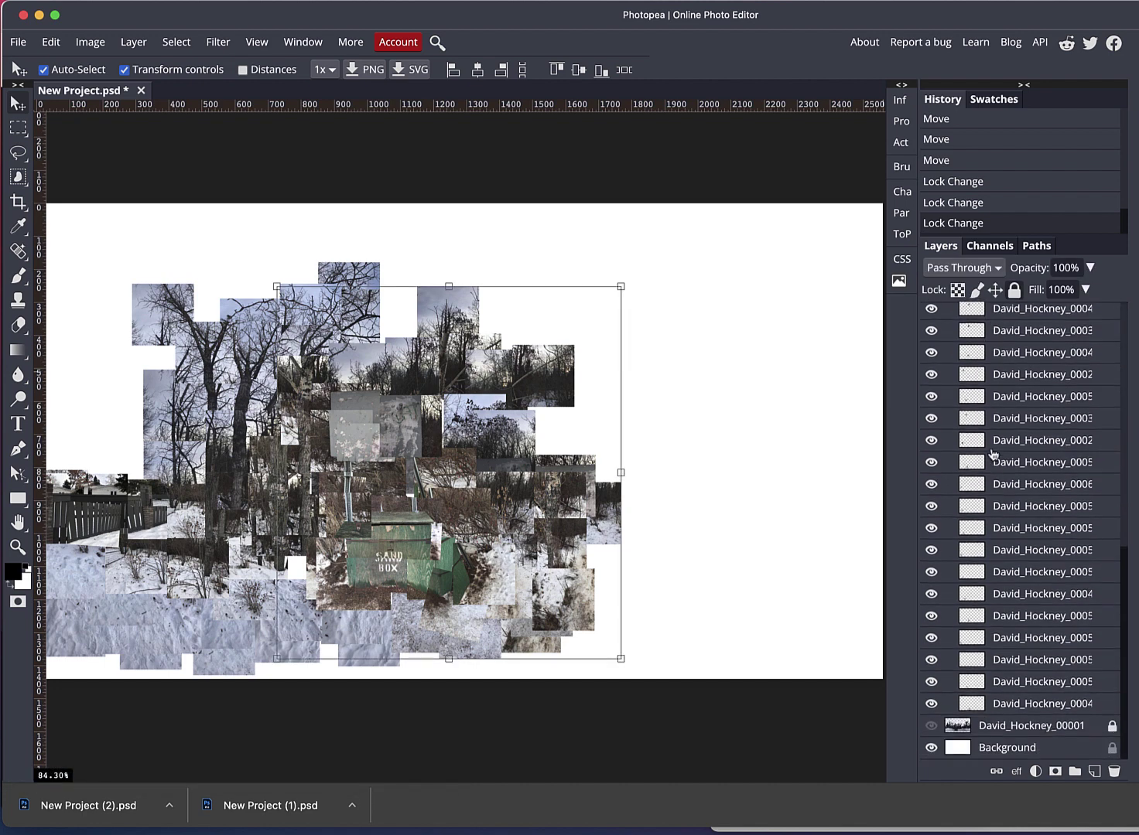
click(931, 726)
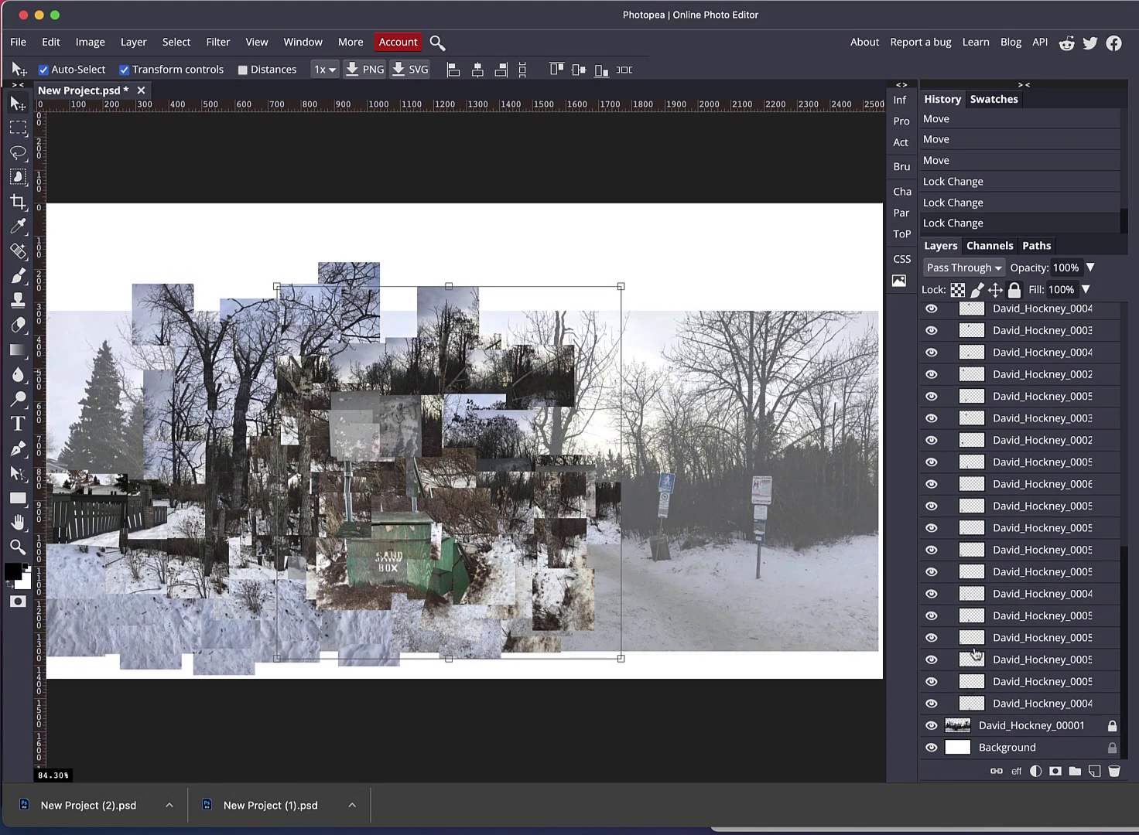
scroll(1005, 534, up, 10)
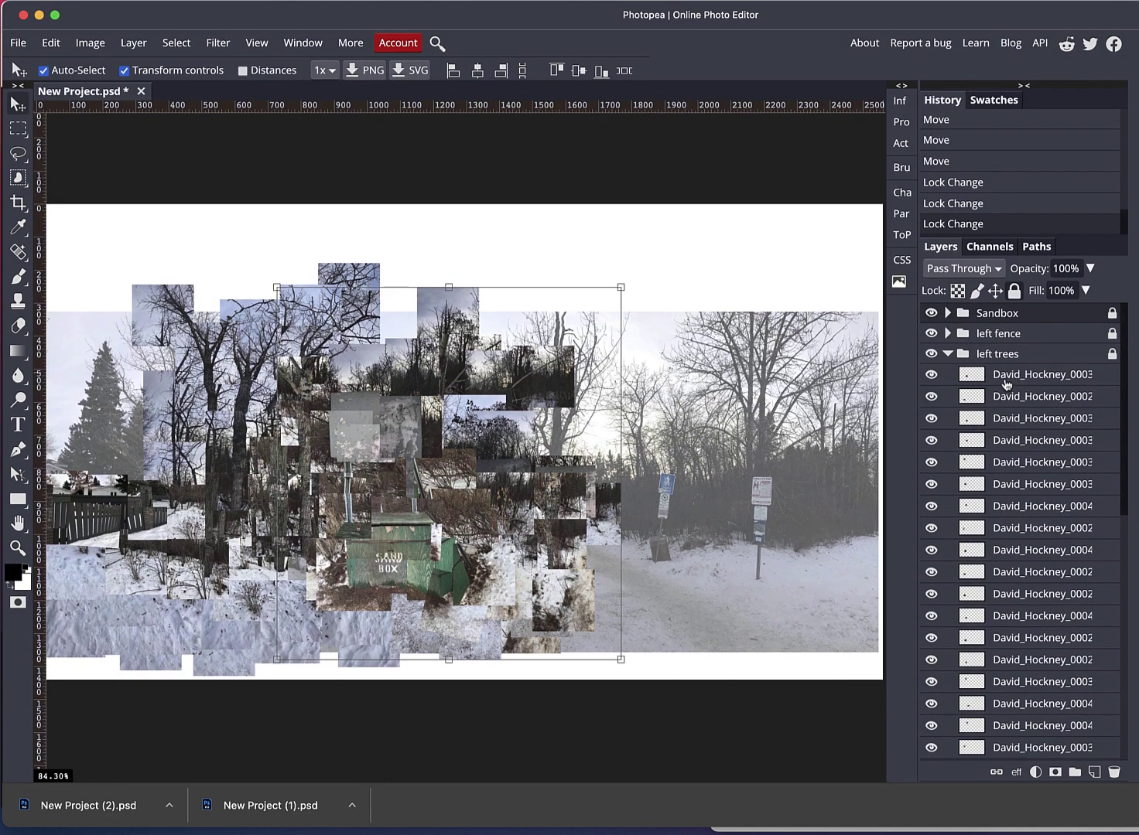
click(947, 354)
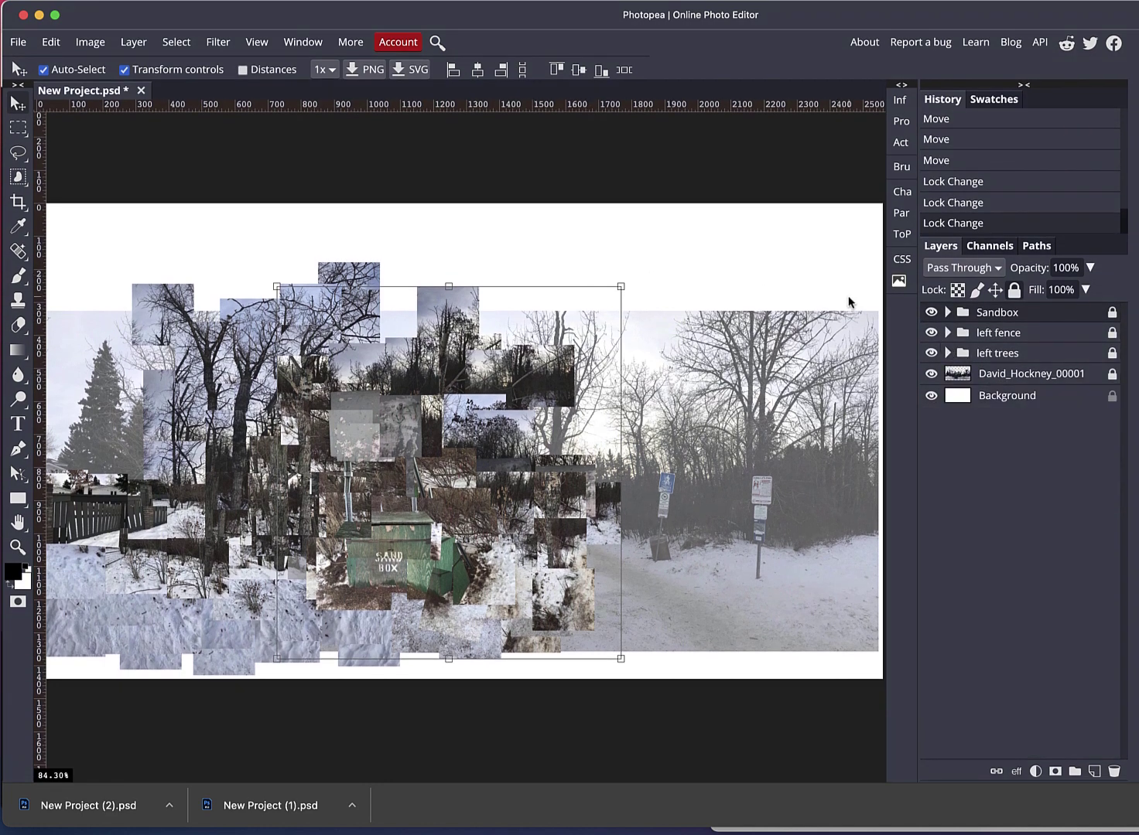
Place the photos David_Hockney_00175 through David_Hockney_00242 from the JPEG folder into the collage document.
click(17, 42)
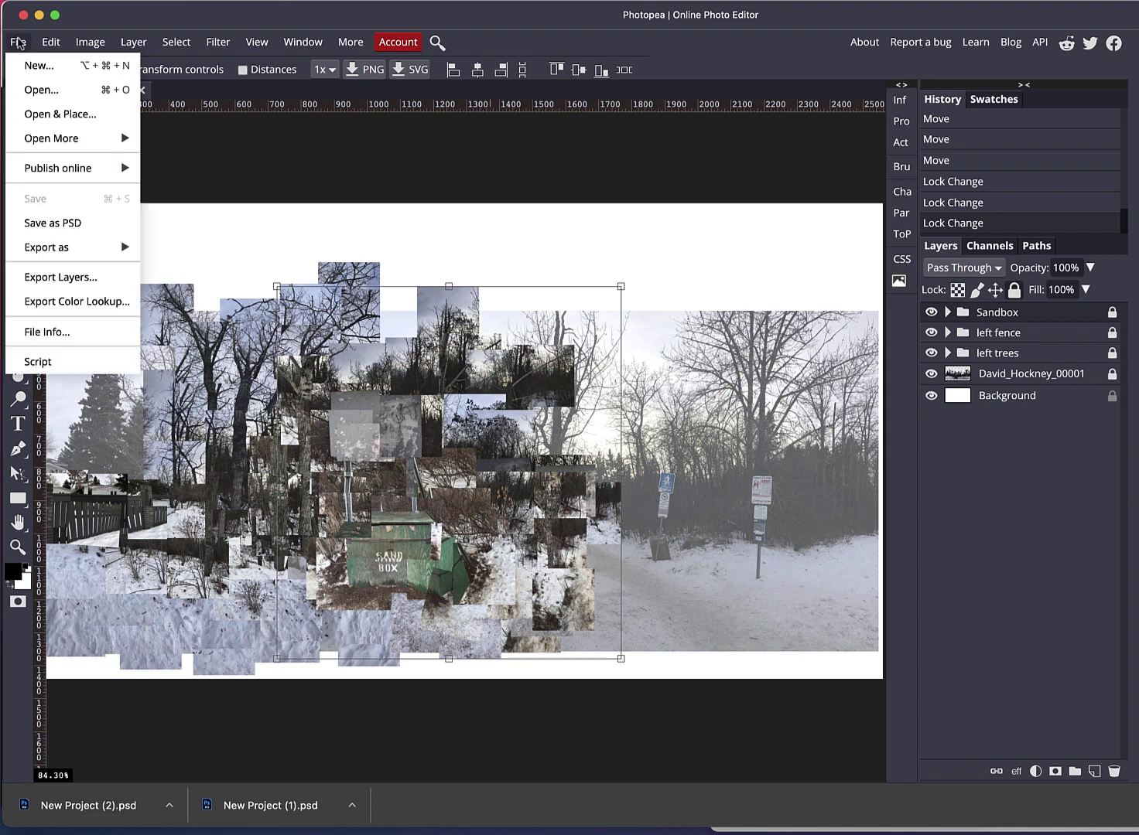
click(57, 115)
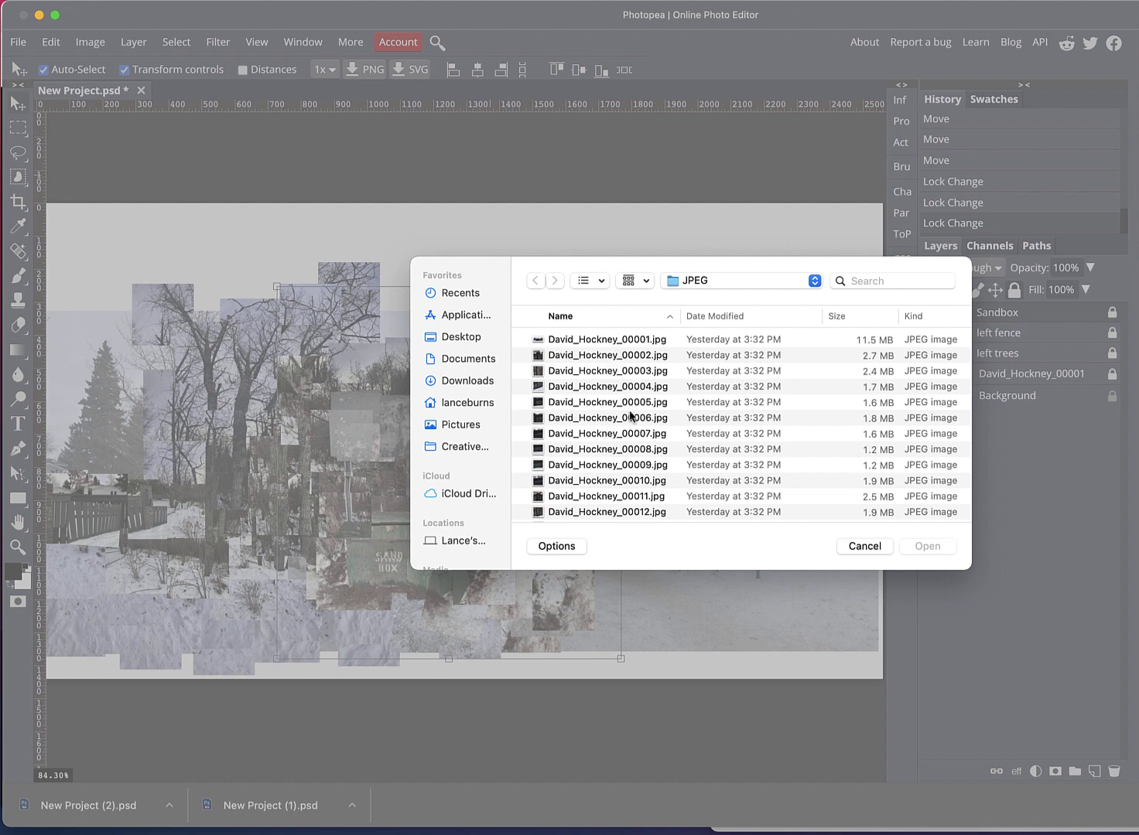
scroll(630, 416, down, 20)
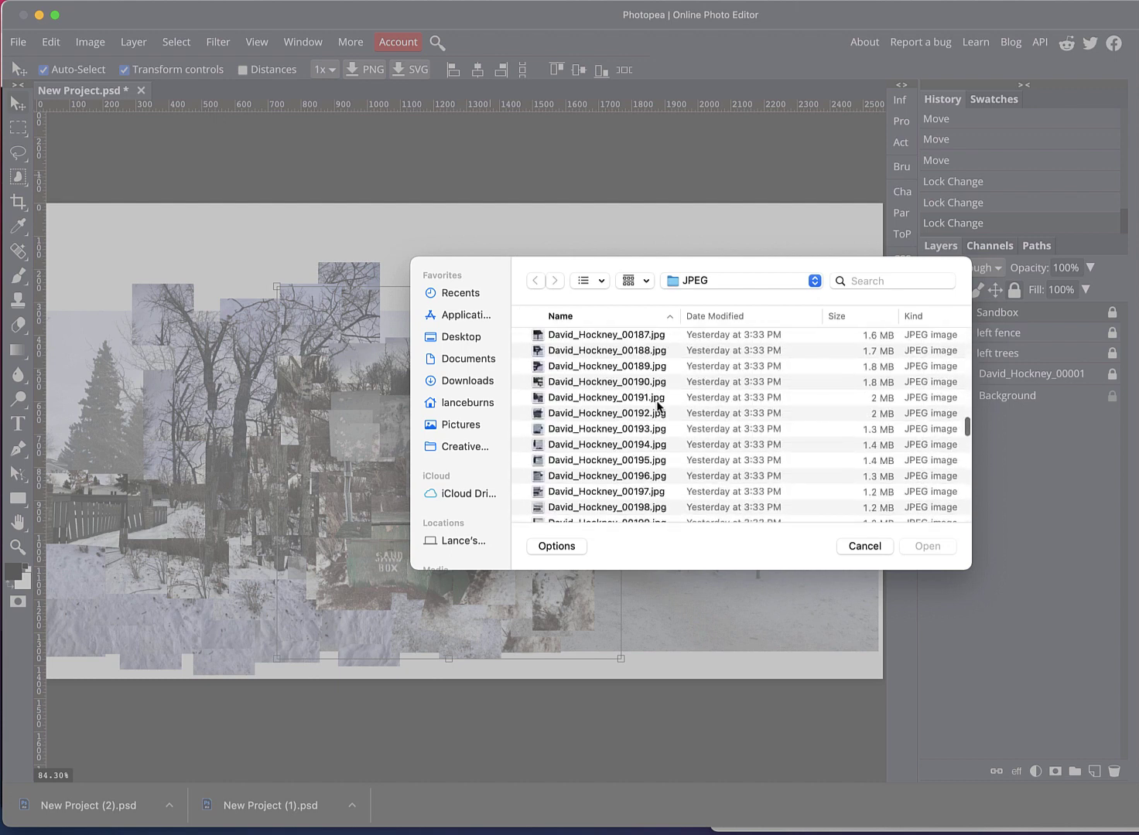
scroll(658, 406, up, 3)
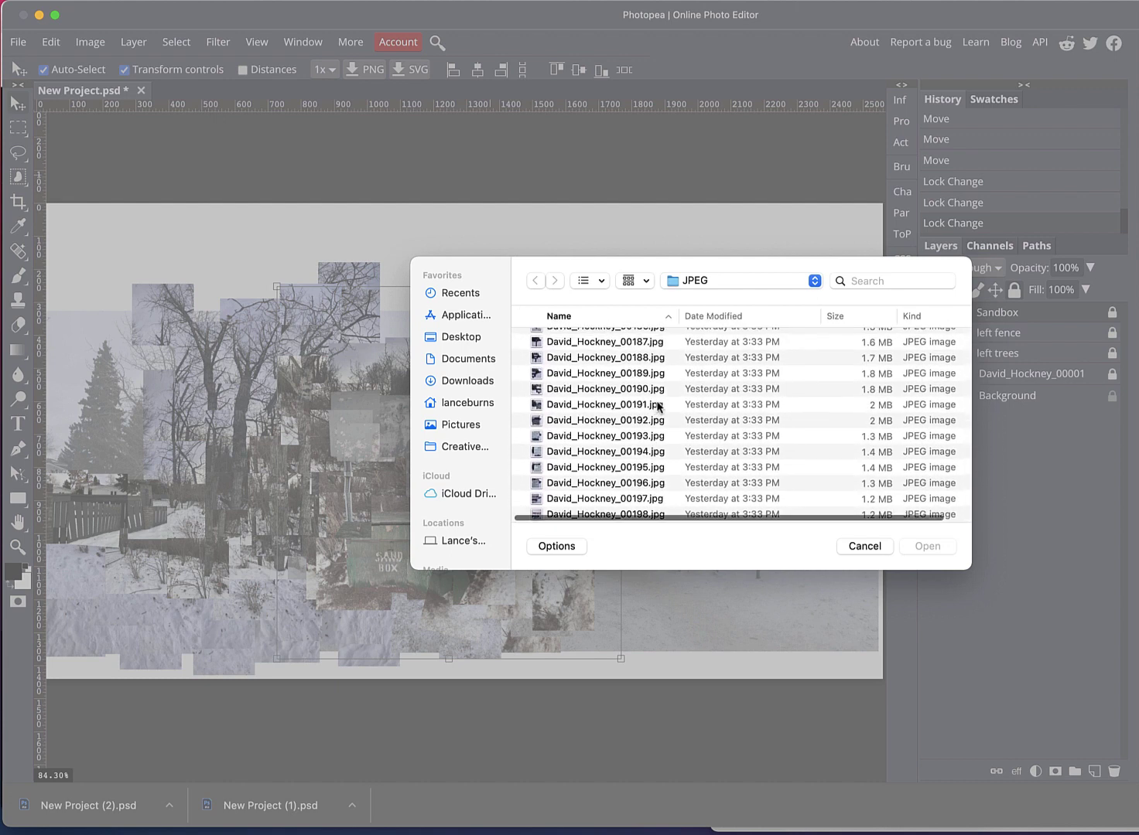
scroll(659, 405, up, 5)
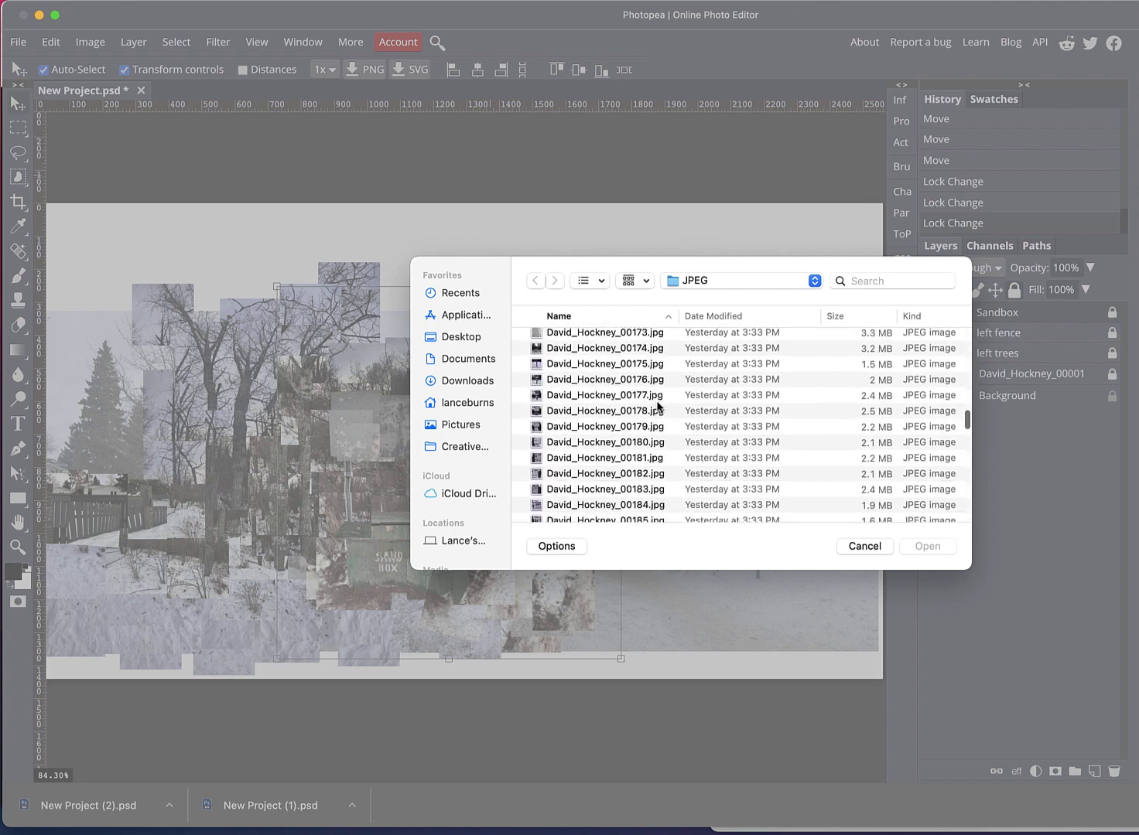
scroll(659, 406, up, 1)
click(642, 379)
scroll(642, 403, down, 10)
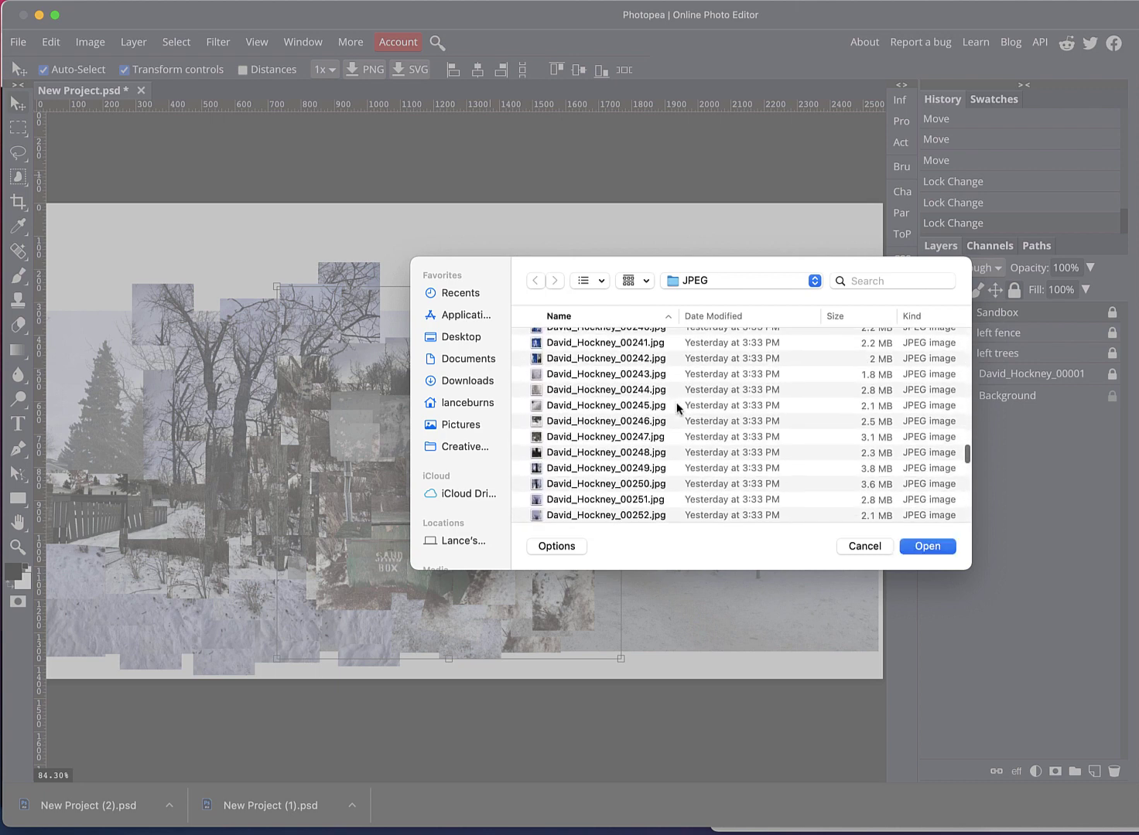
shift+click(584, 431)
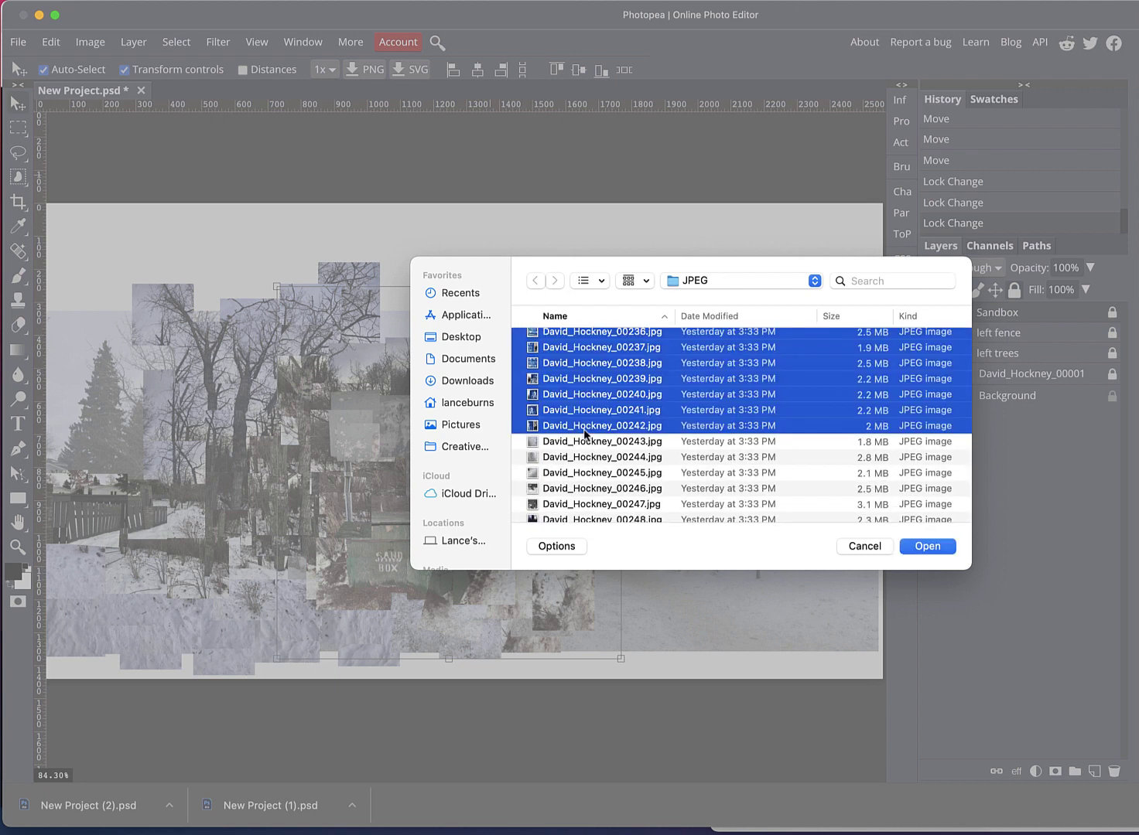
click(927, 547)
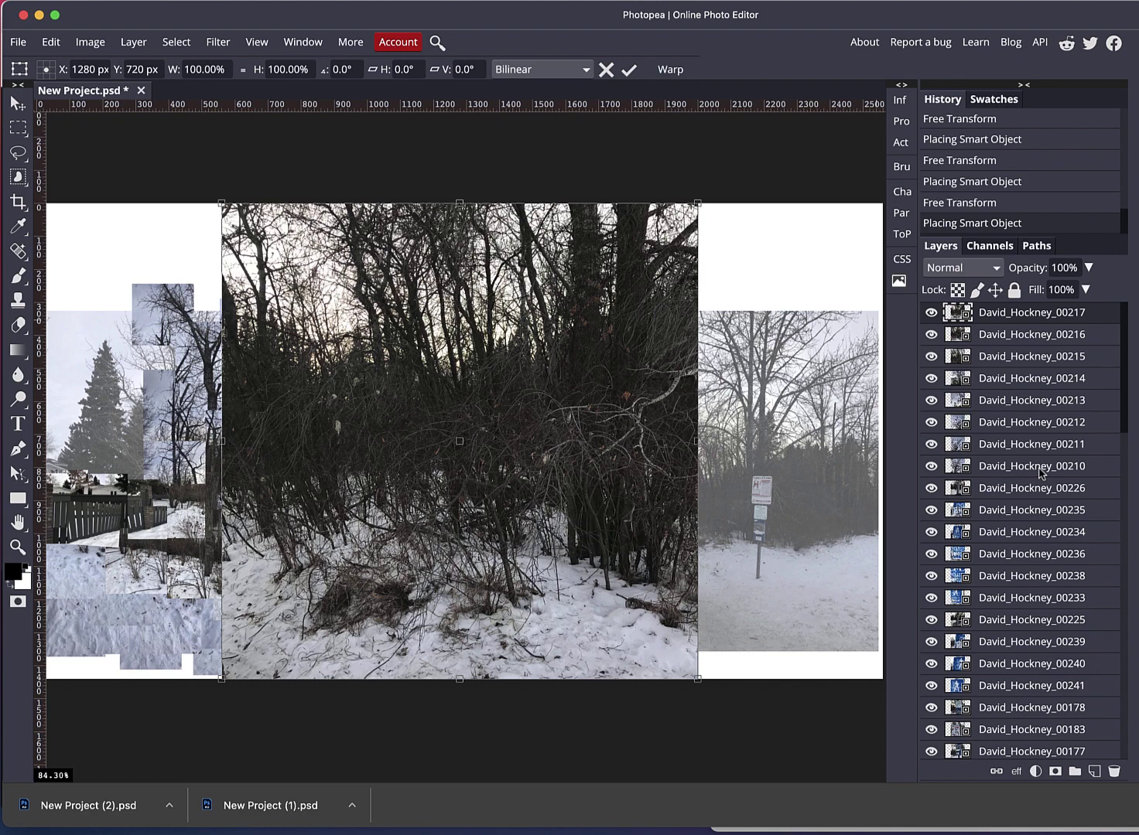
Rasterize all the newly placed photo layers and group them in a folder named Right trees.
scroll(1041, 473, down, 10)
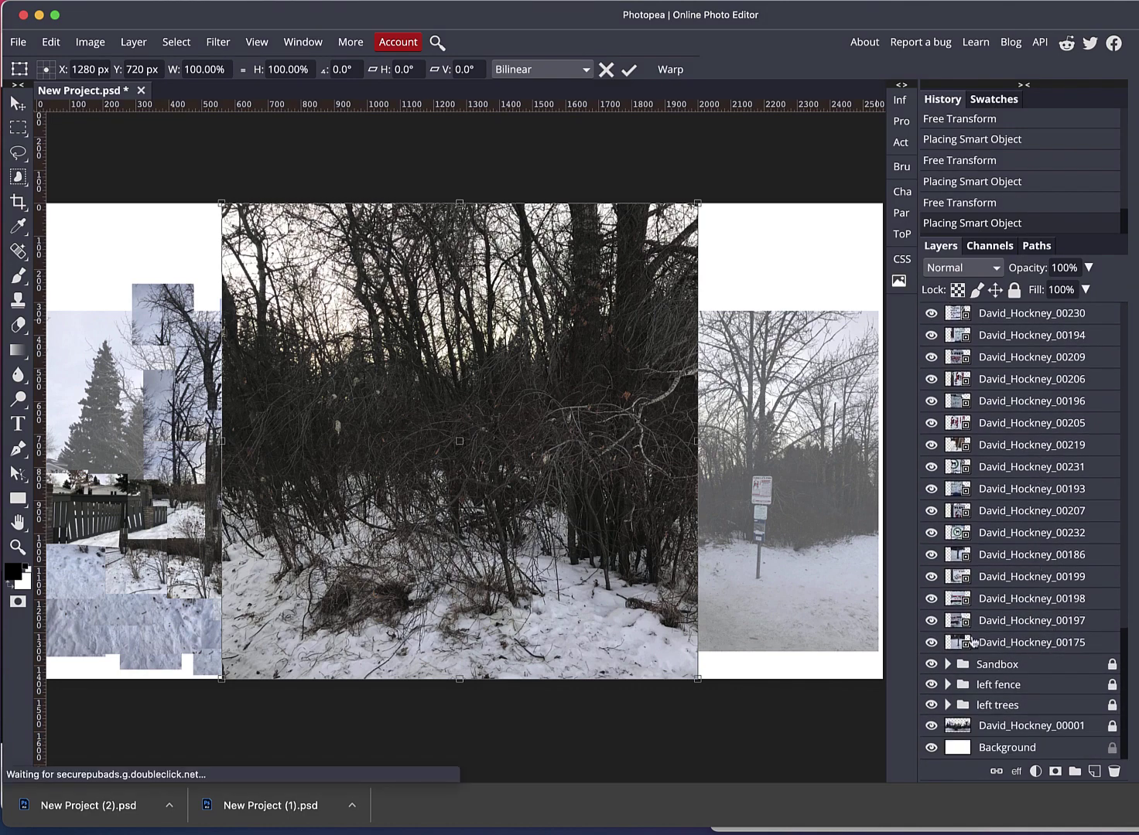
click(958, 642)
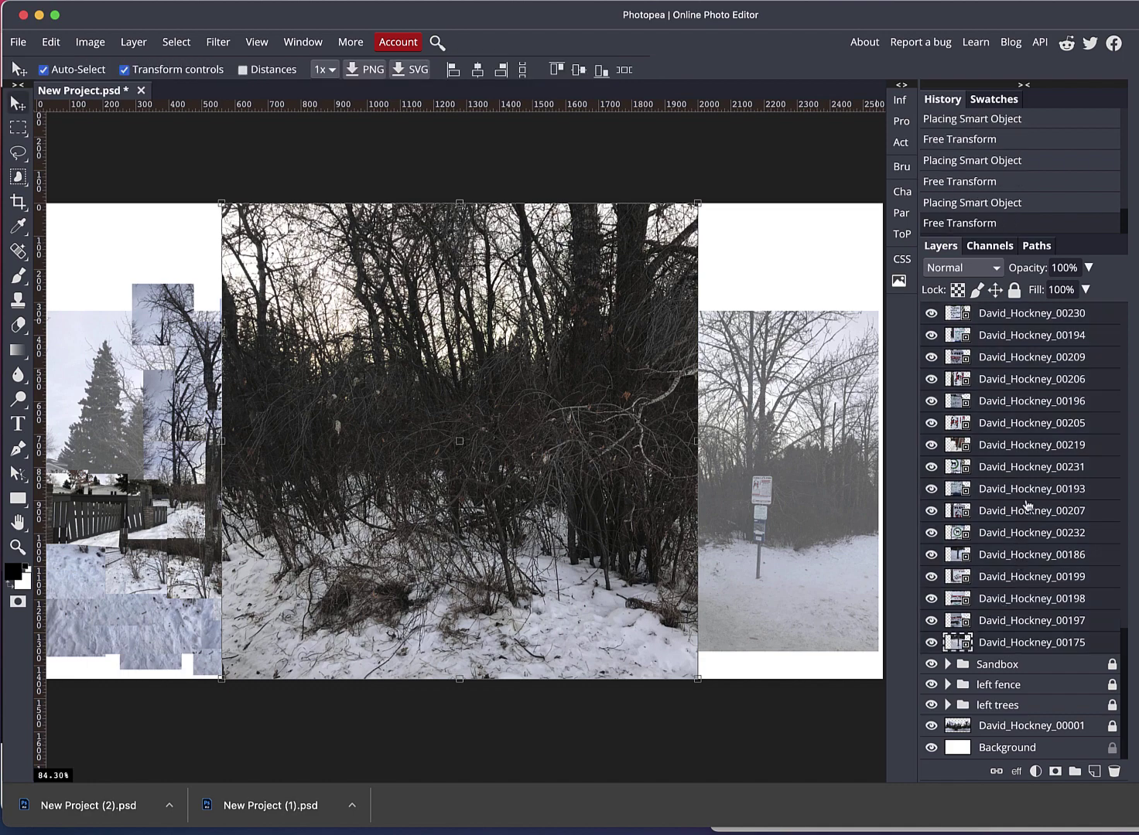
right_click(962, 361)
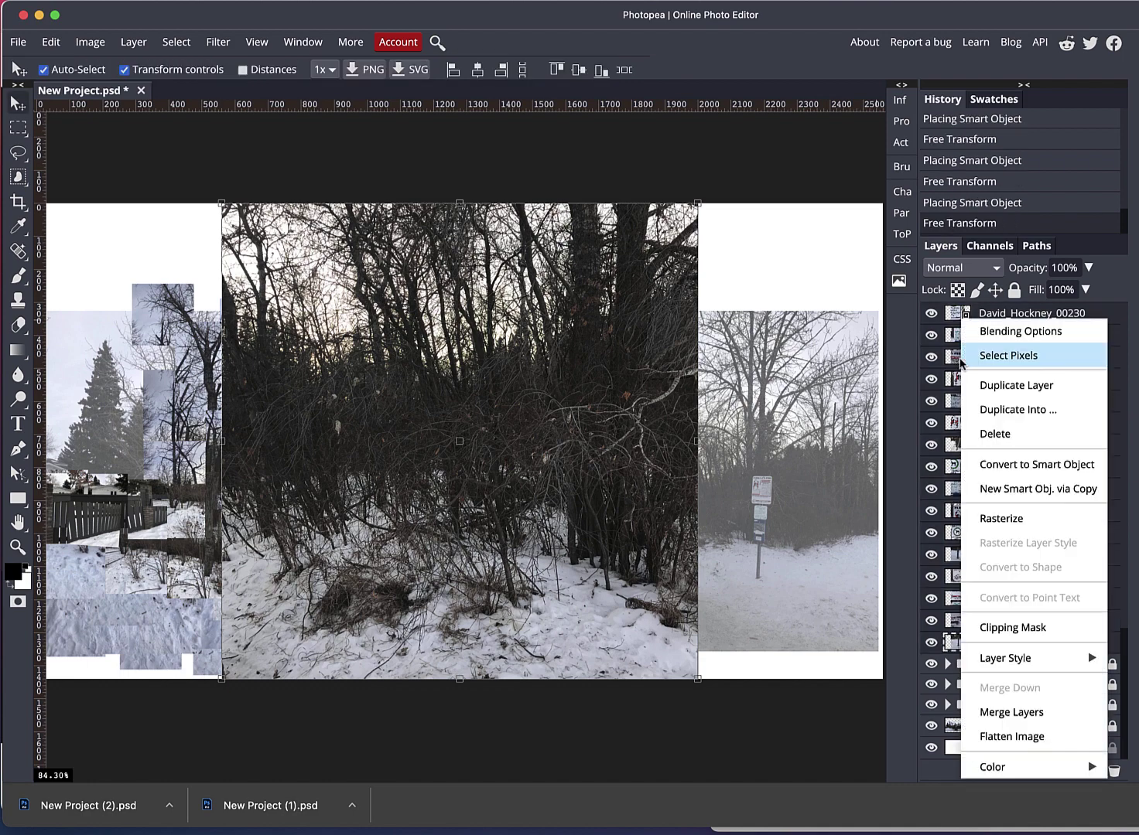
click(993, 533)
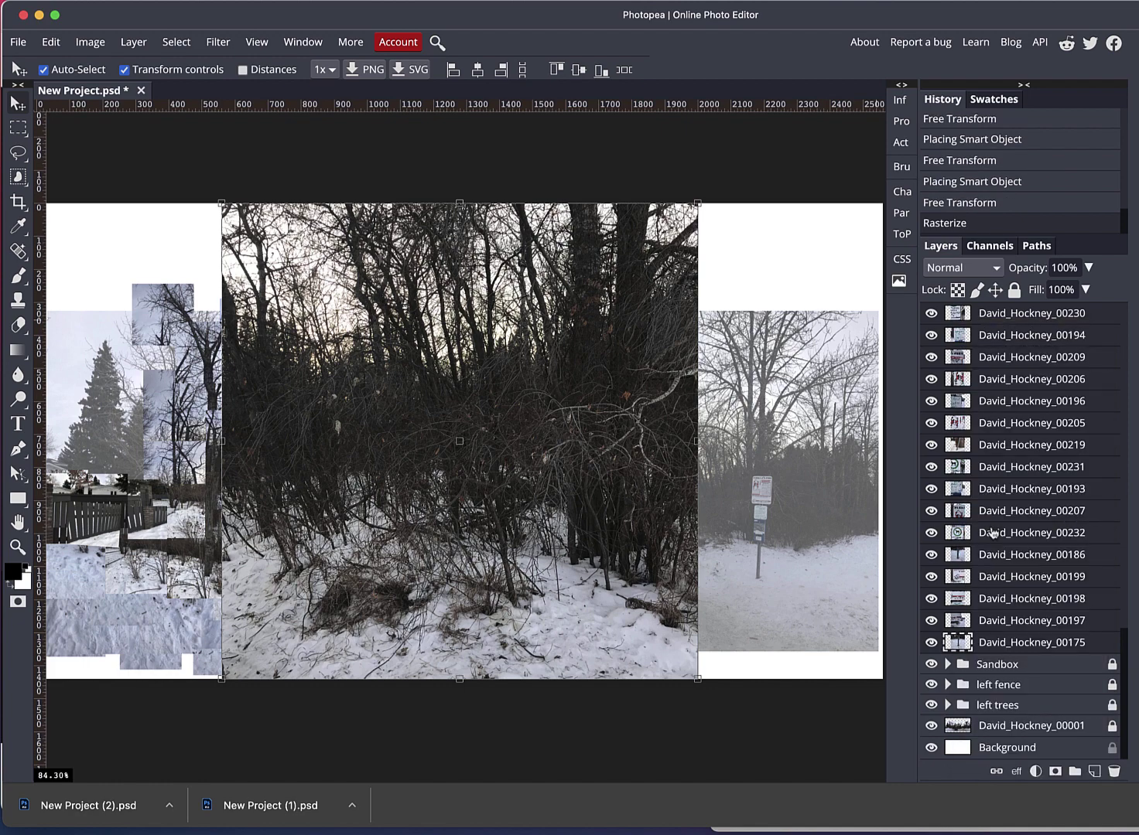
click(1074, 772)
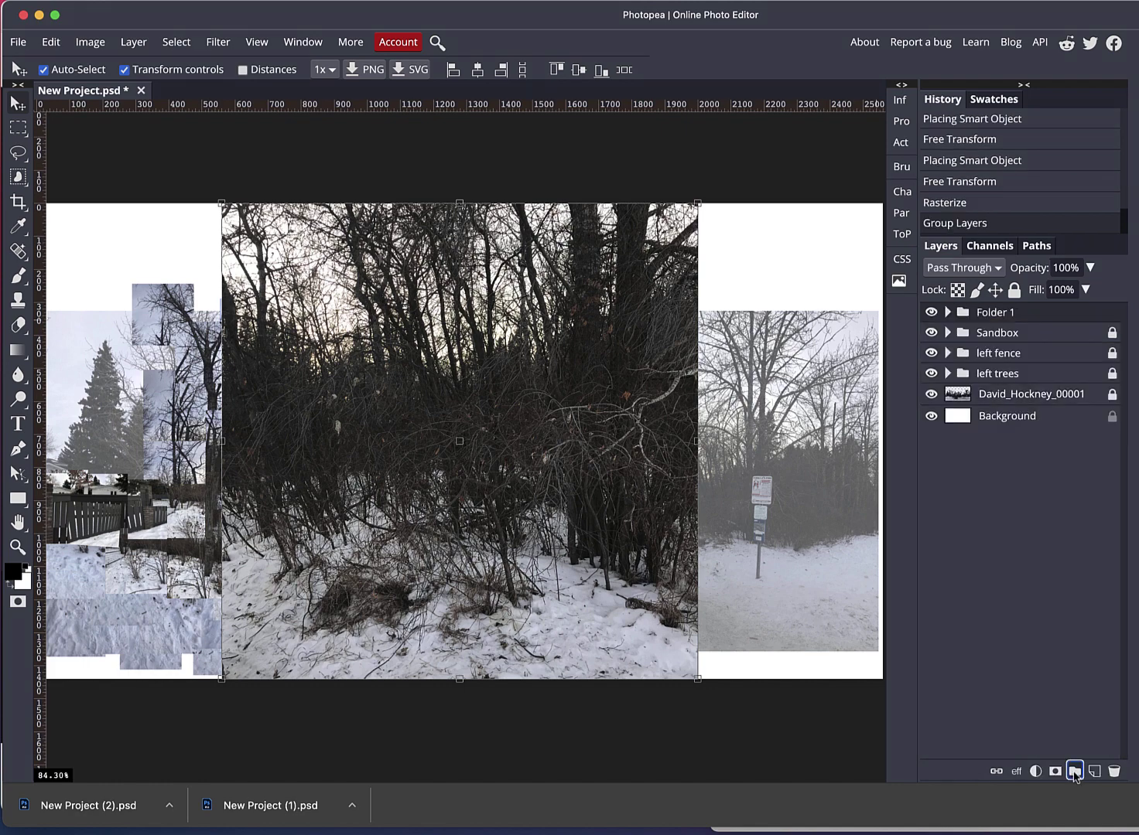
double_click(1003, 312)
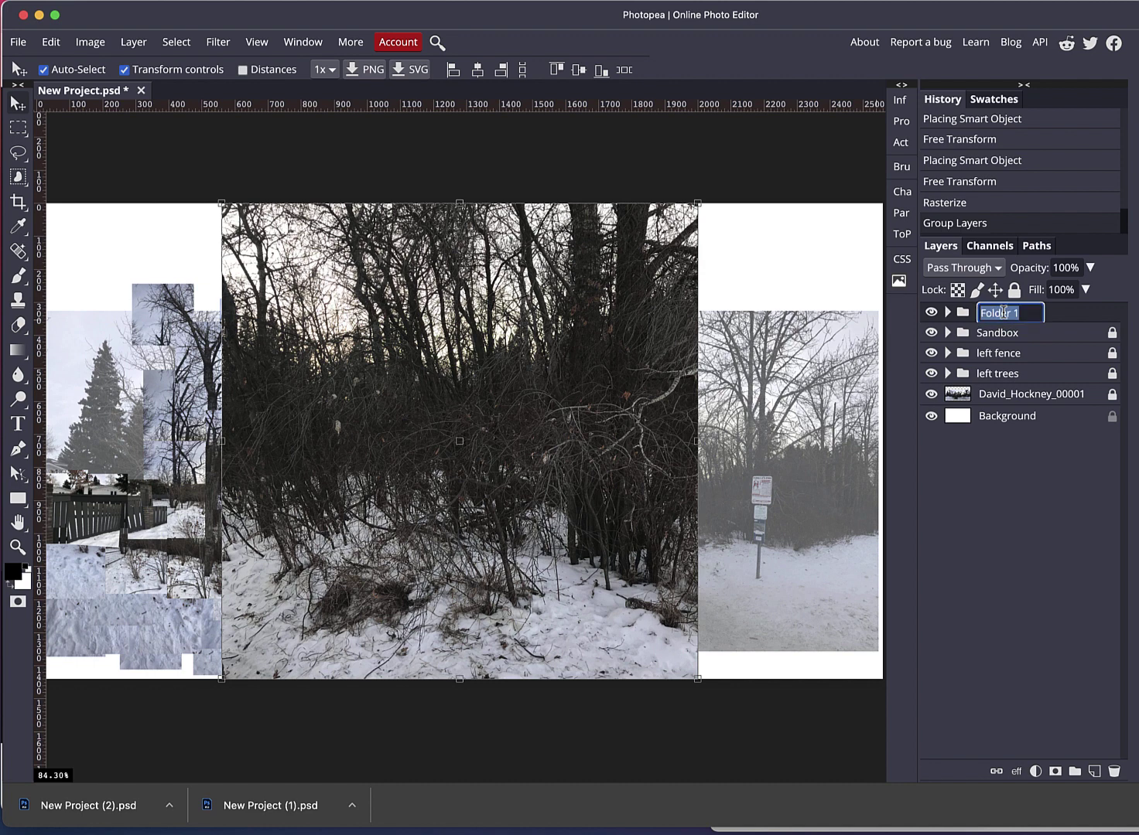
text(Right trees)
key(Return)
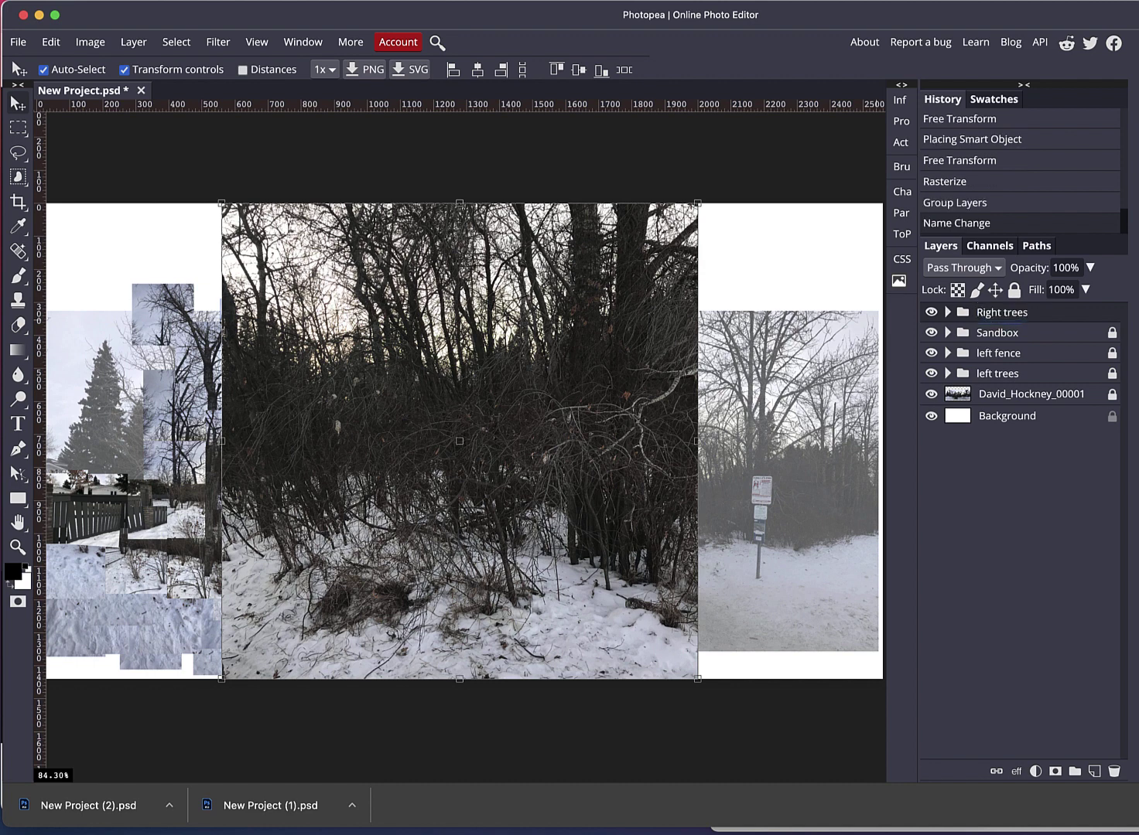
Scale the Right trees group down to 12.85% and move it onto the white area above the panorama.
click(51, 42)
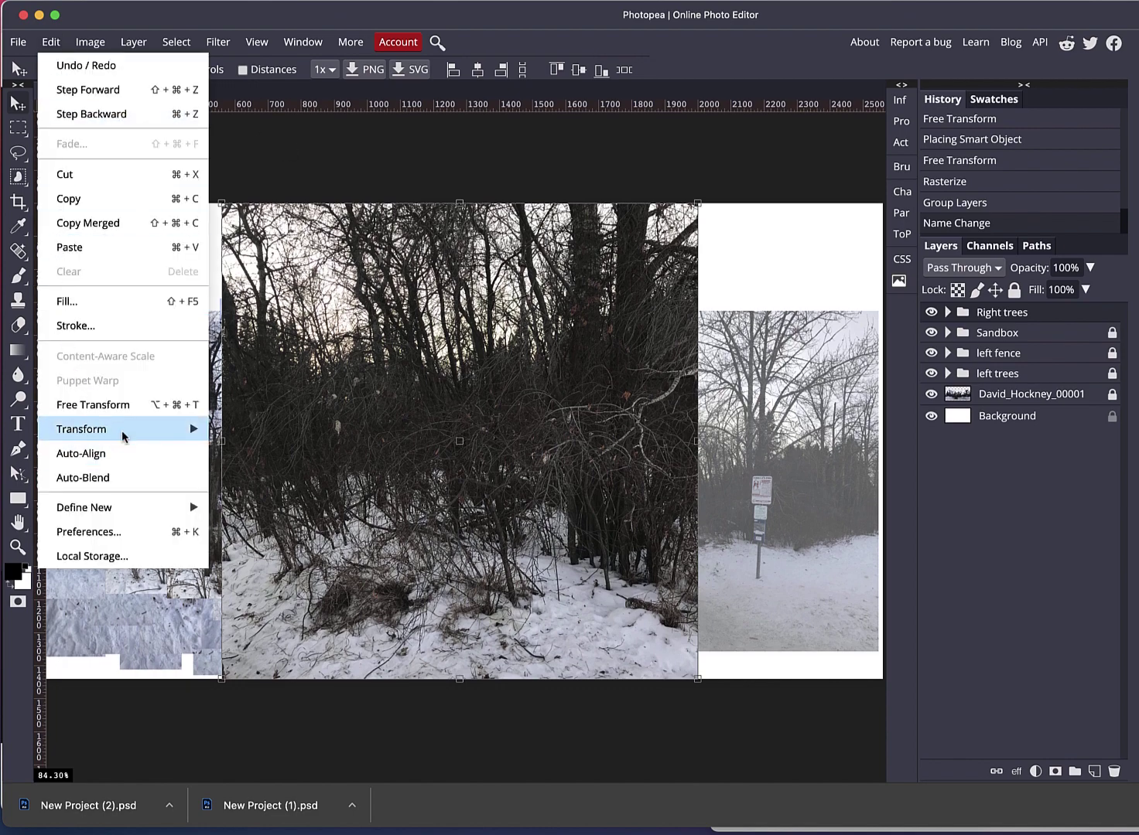
mouse_move(123, 435)
click(234, 458)
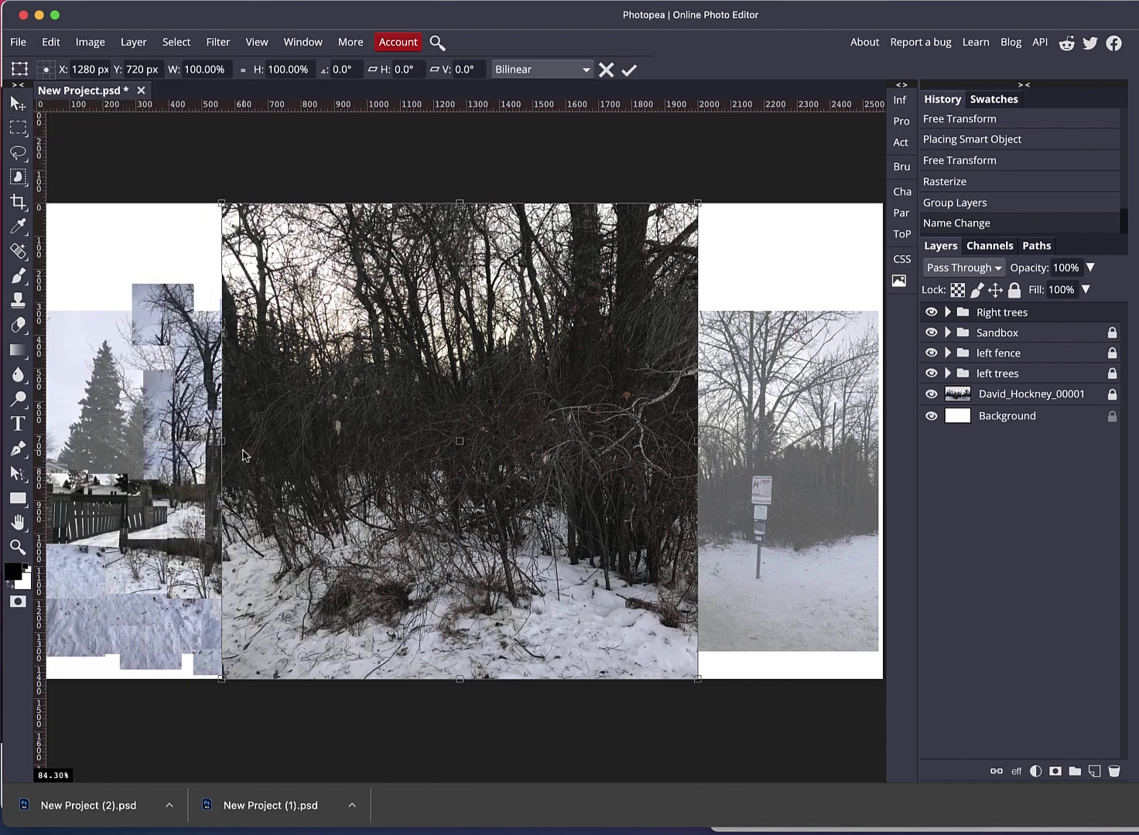
drag(224, 205, 219, 201)
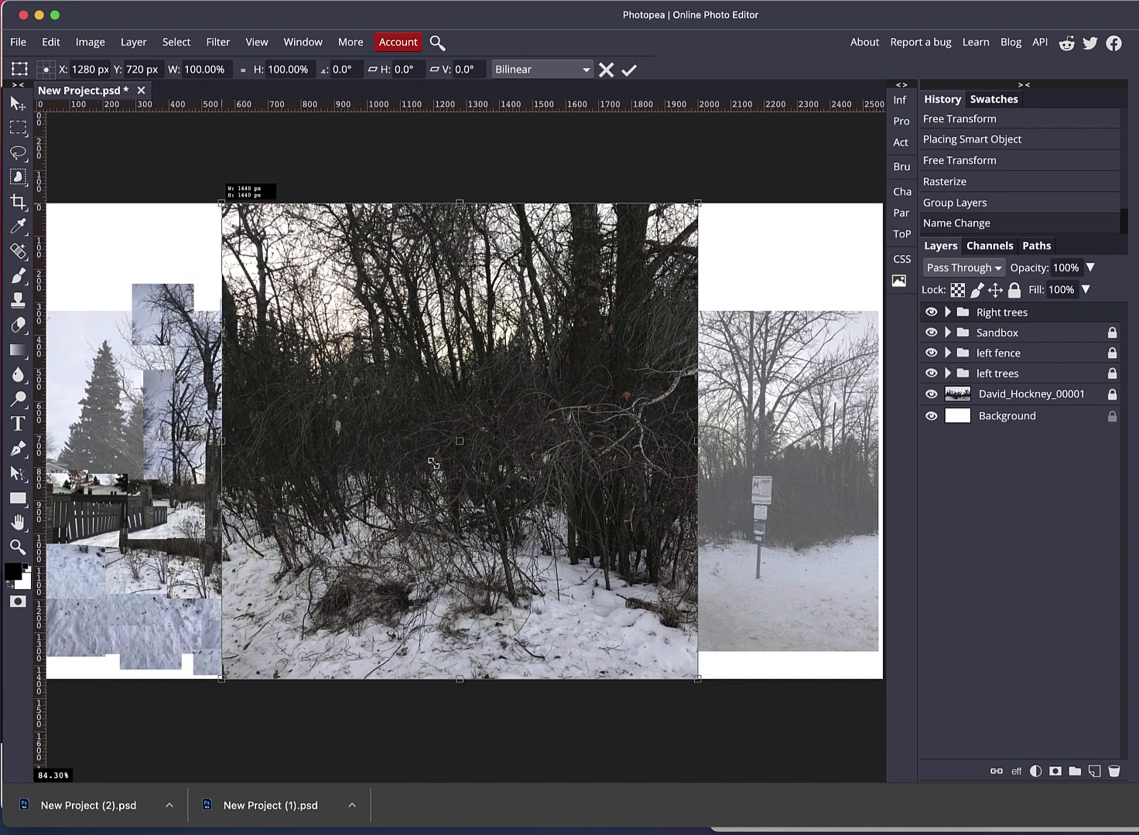
drag(439, 477, 625, 634)
drag(628, 636, 411, 226)
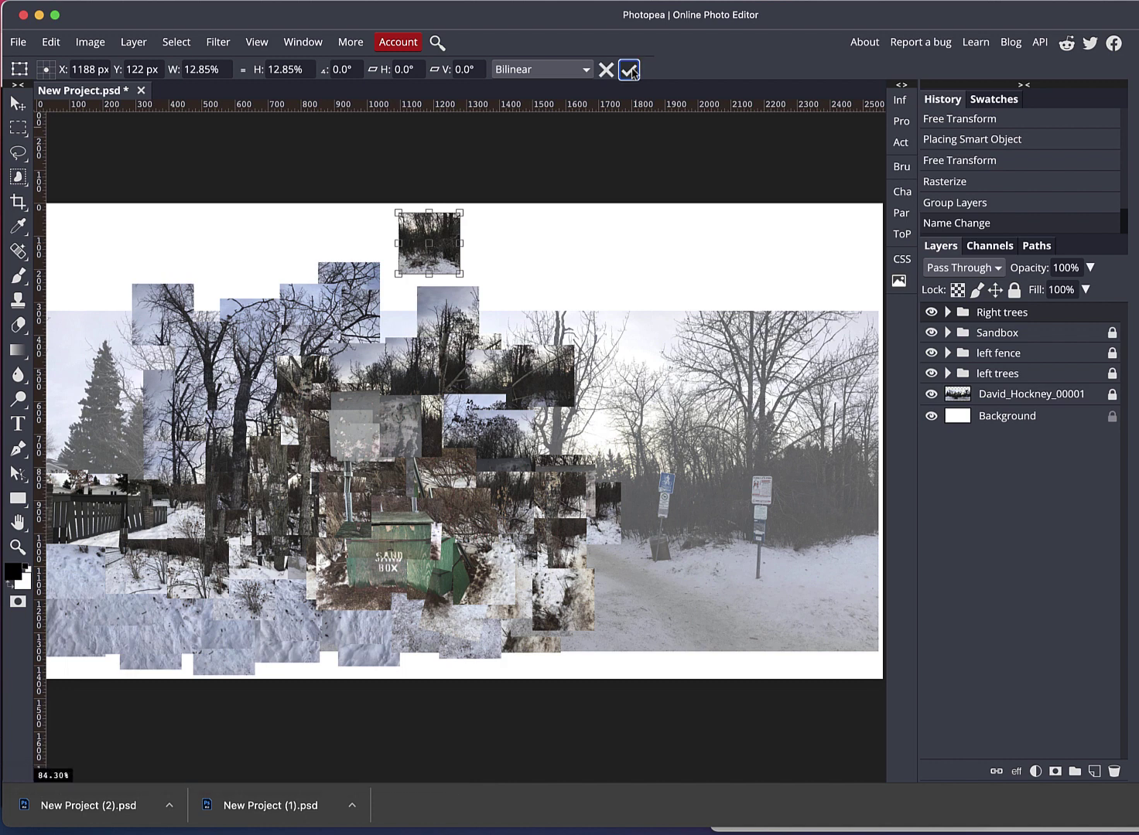
key(Return)
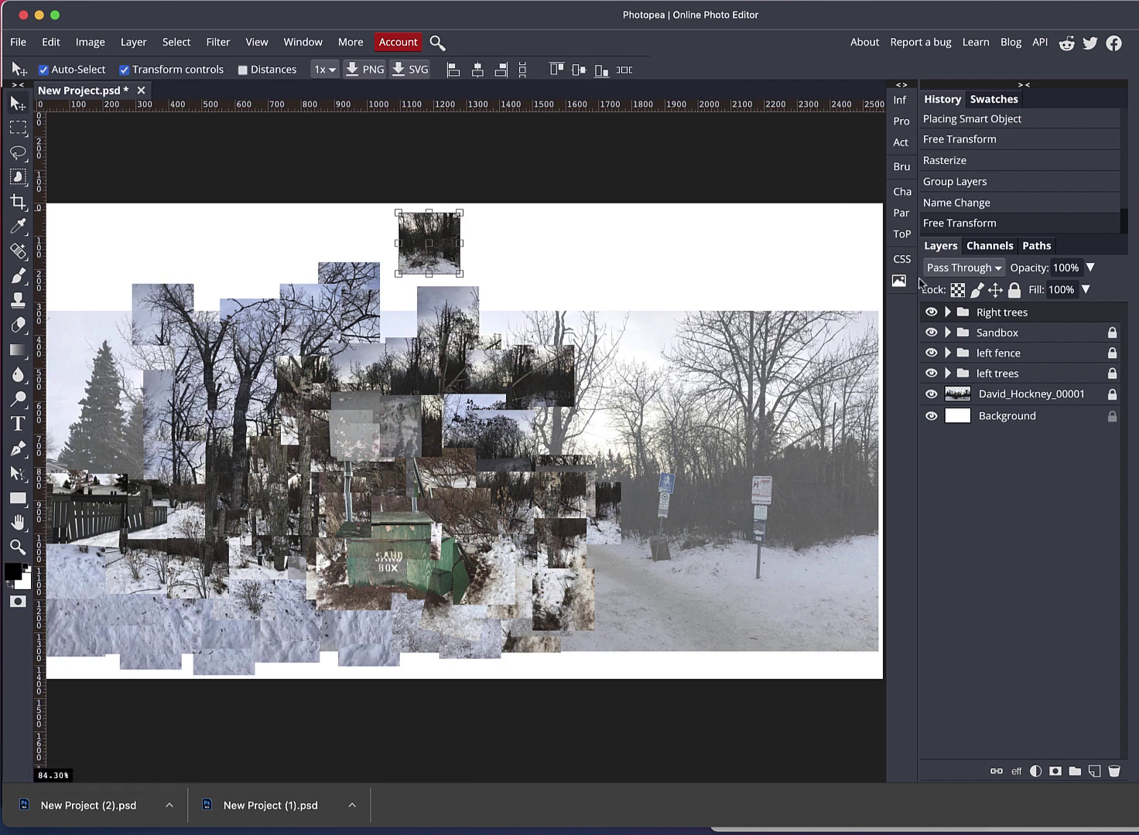
Arrange the Right trees photos over the panorama's trees, cyclist sign, off-leash sign and barrel, with the main signs oversized, and collapse the group.
click(947, 314)
click(593, 265)
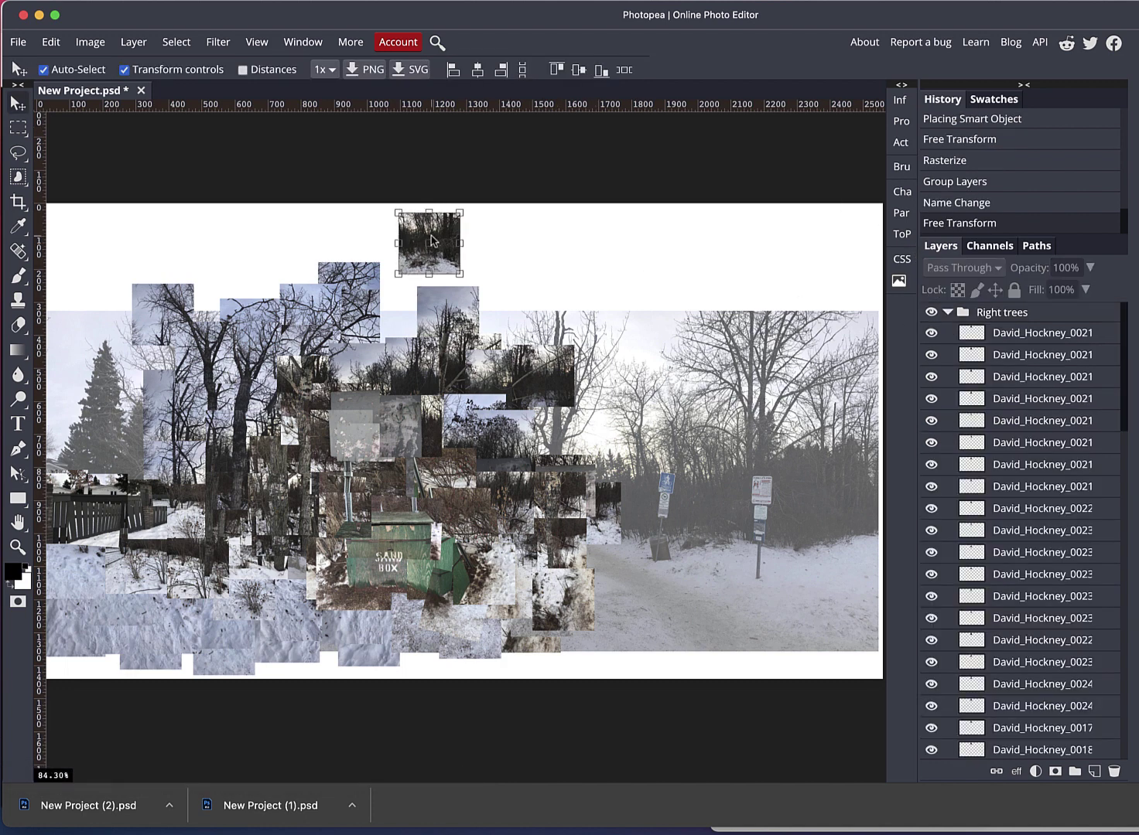
drag(430, 242, 633, 512)
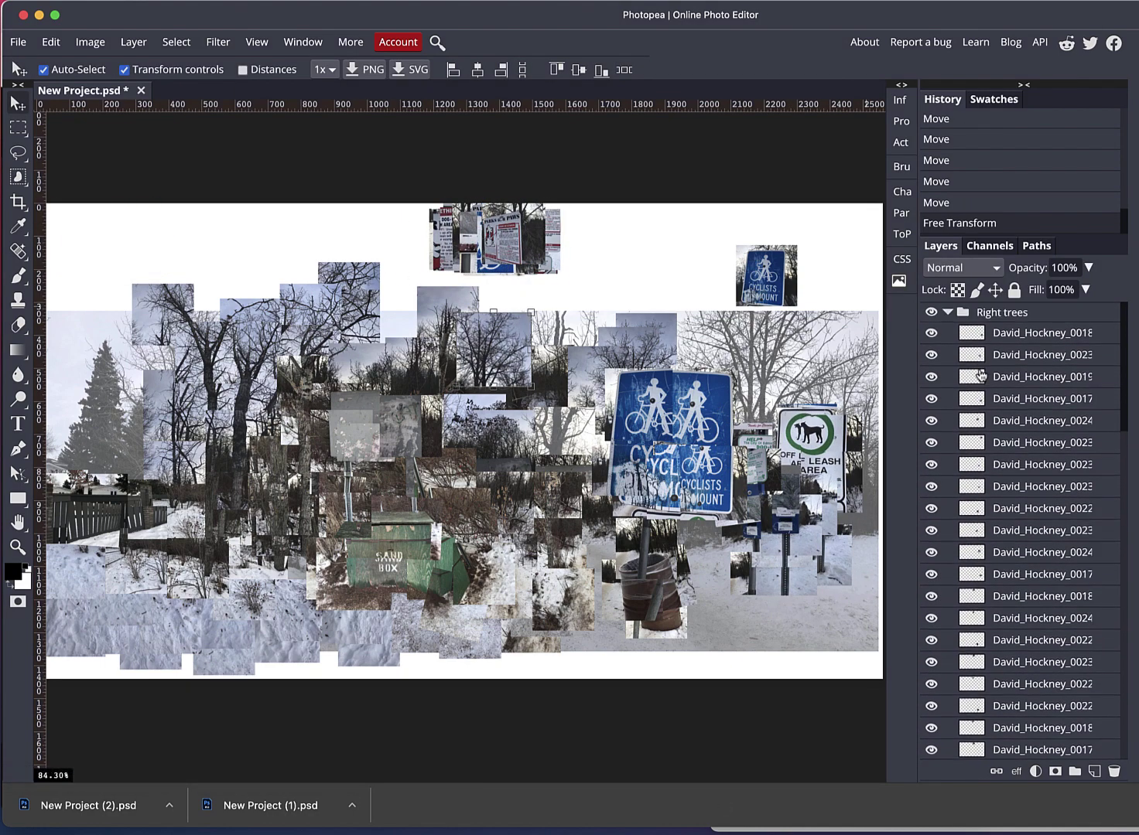
click(946, 315)
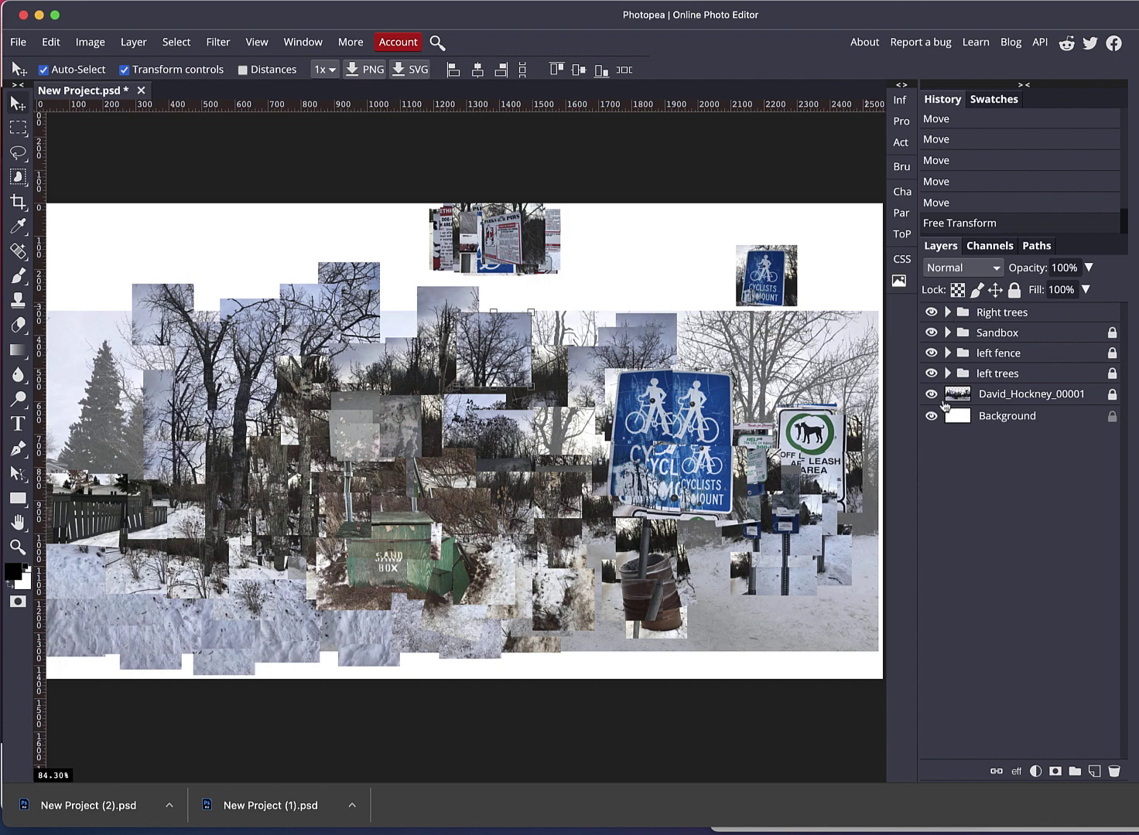
Toggle the David_Hockney_00001 panorama's visibility to compare the collage with and without it, leaving the panorama shown.
click(971, 399)
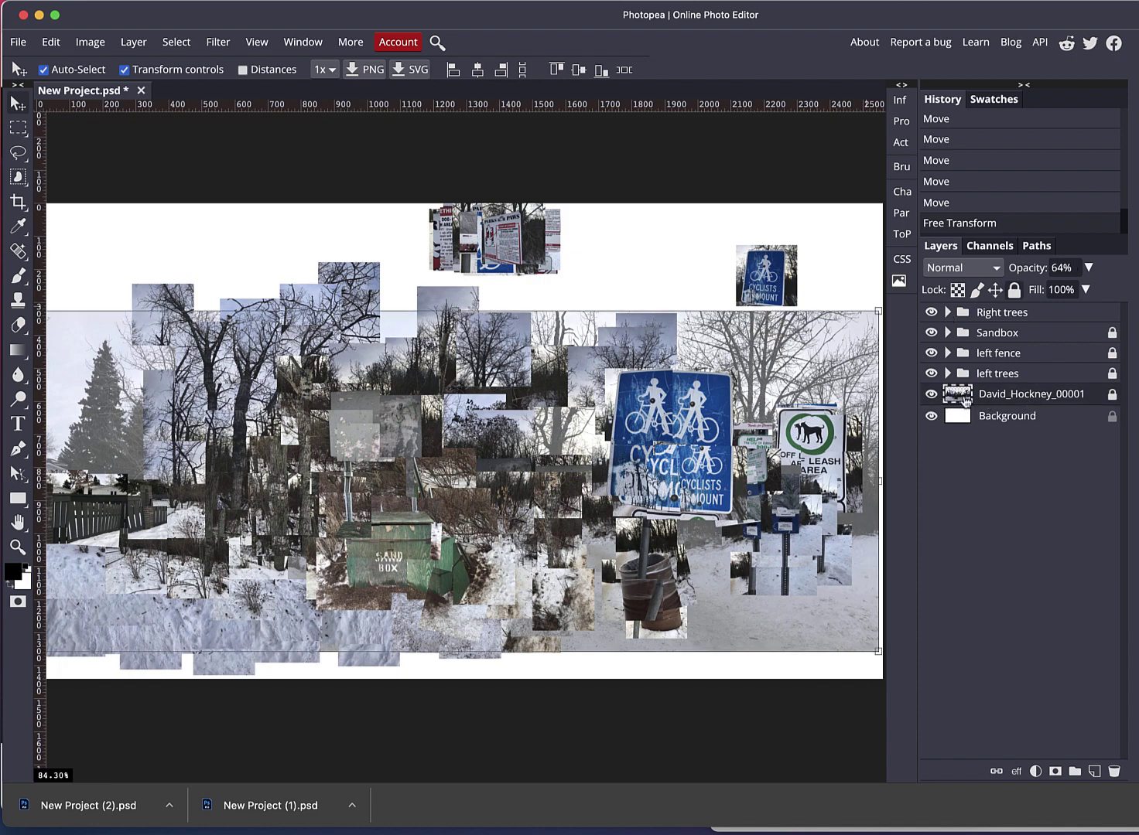
click(931, 395)
click(931, 396)
click(930, 396)
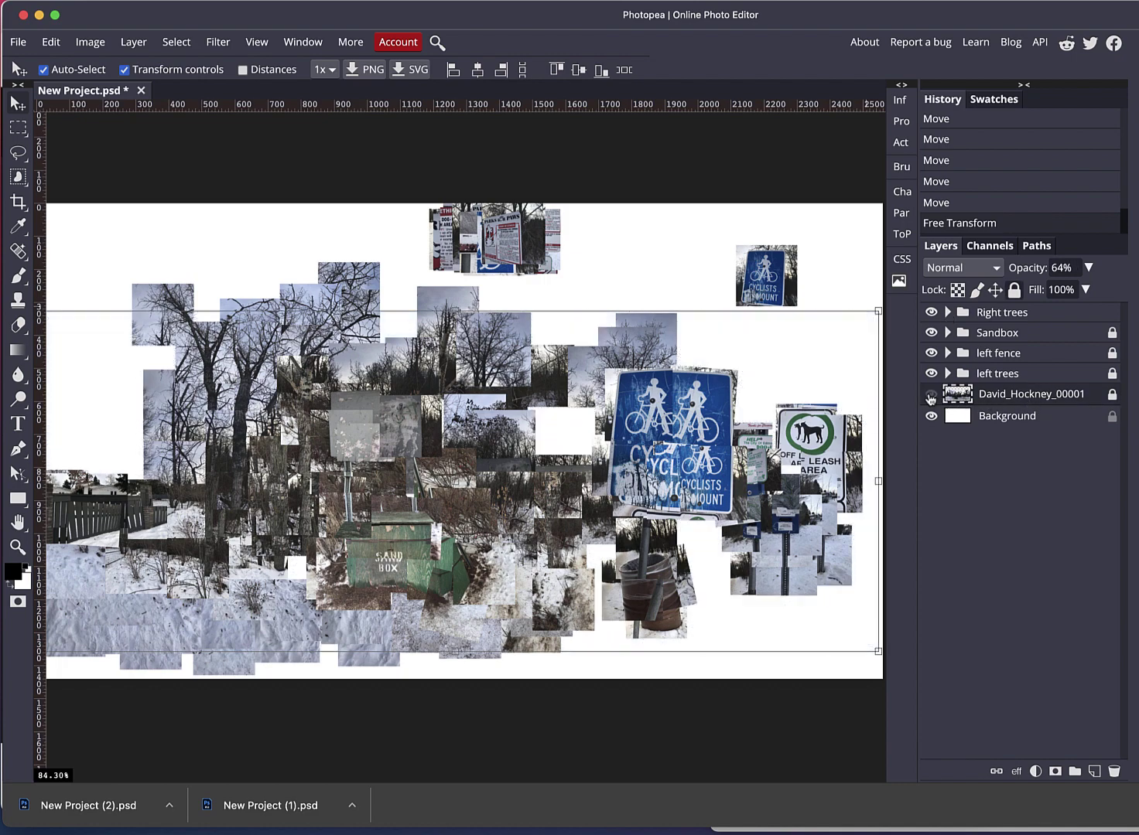
click(931, 395)
click(930, 396)
click(931, 397)
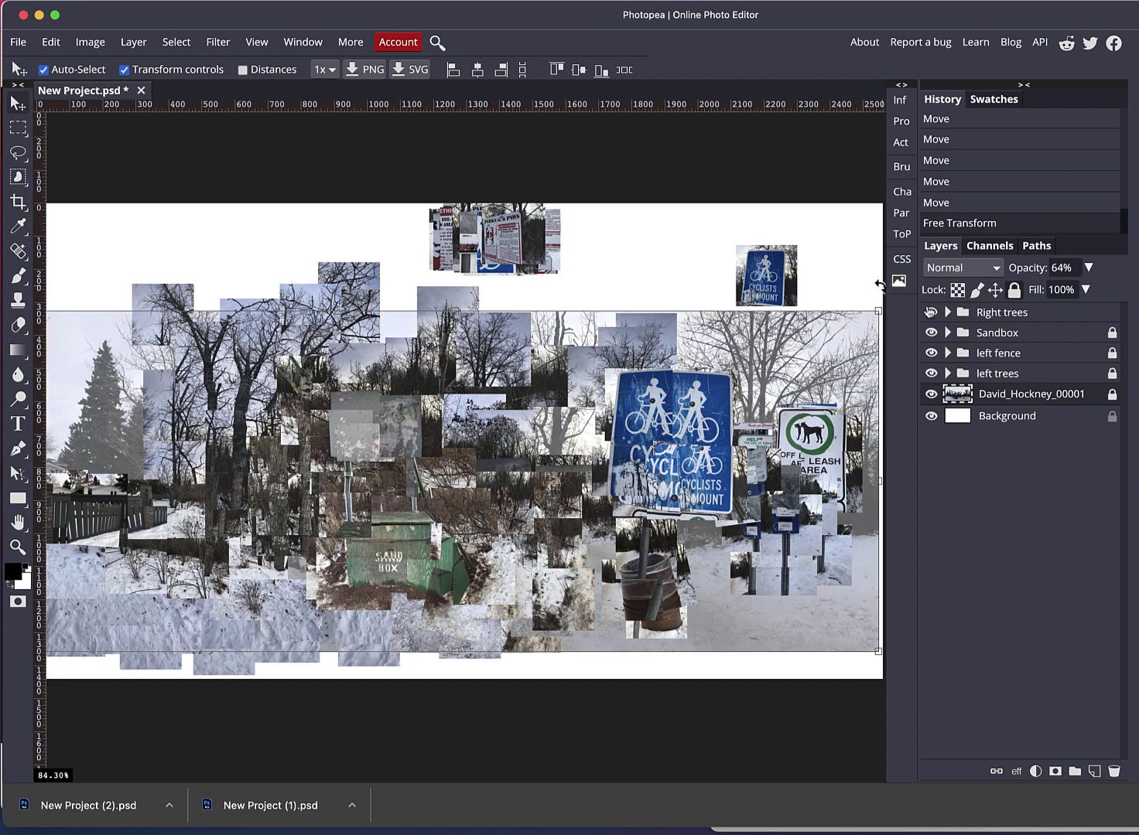
Delete the leftover cyclists sign photo and the unused stack of notice sign photos above the panorama from the Right trees group.
click(984, 320)
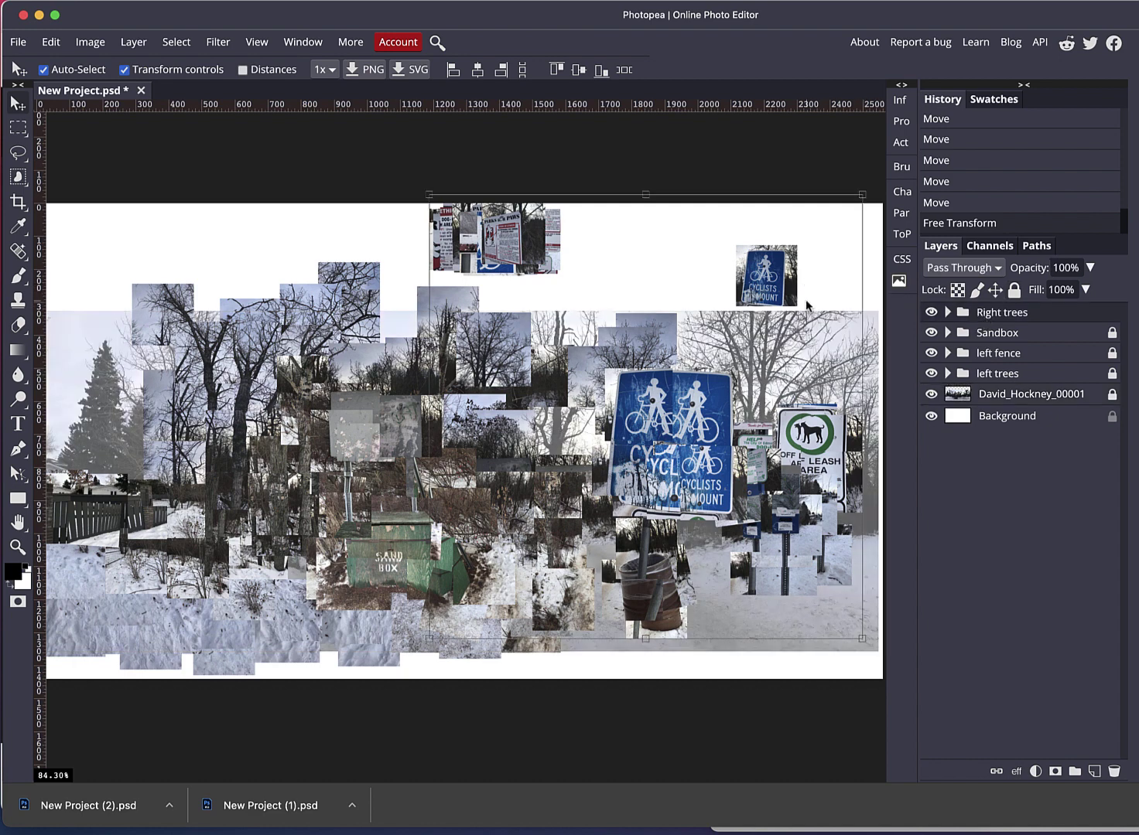
click(871, 262)
key(Return)
click(947, 312)
click(978, 355)
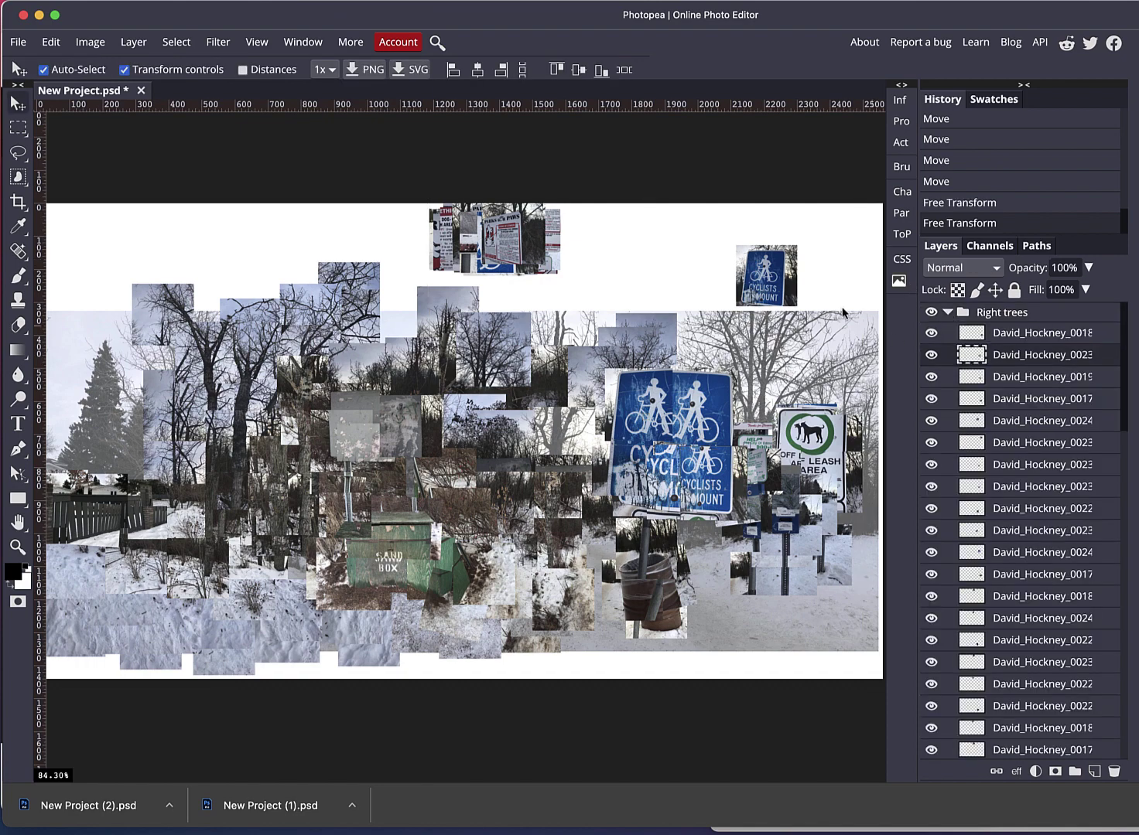
click(784, 282)
key(Delete)
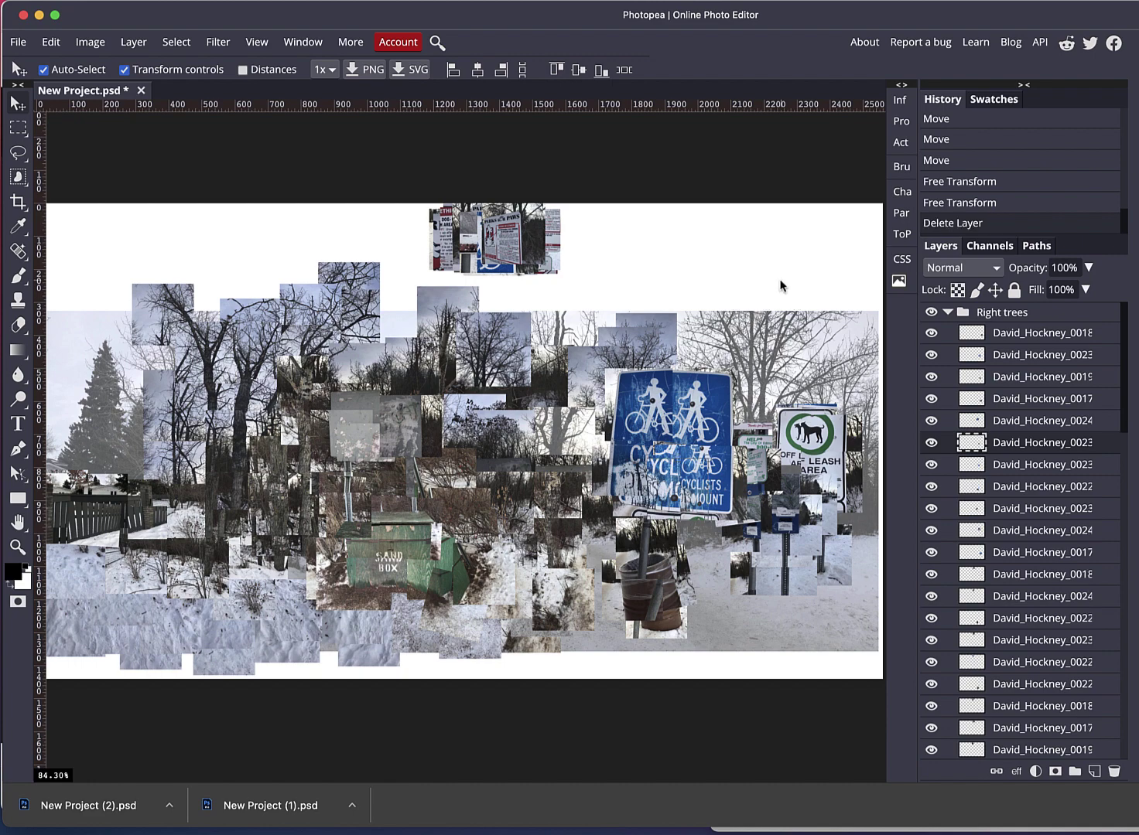
drag(587, 206, 444, 230)
key(Delete)
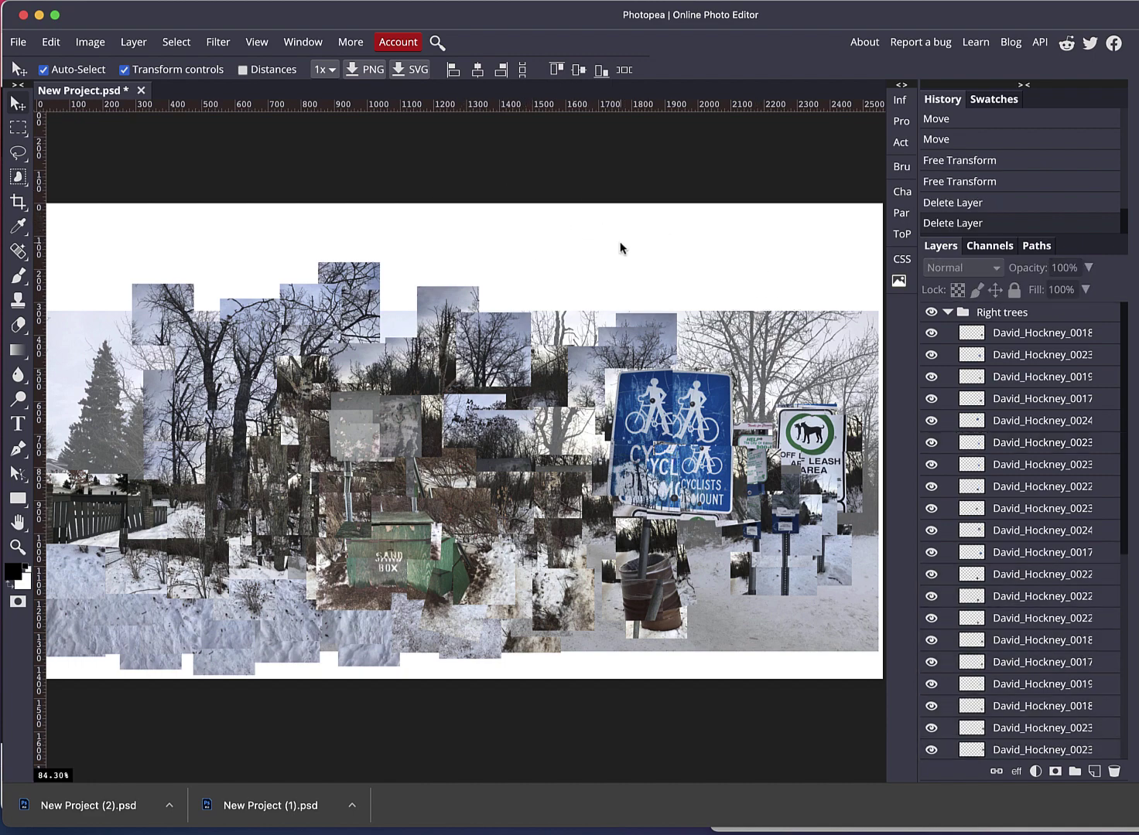
Hide the David_Hockney_00001 panorama and view the whole collage at 50%, leaving the Right trees group expanded.
scroll(1009, 617, down, 5)
scroll(1008, 617, up, 5)
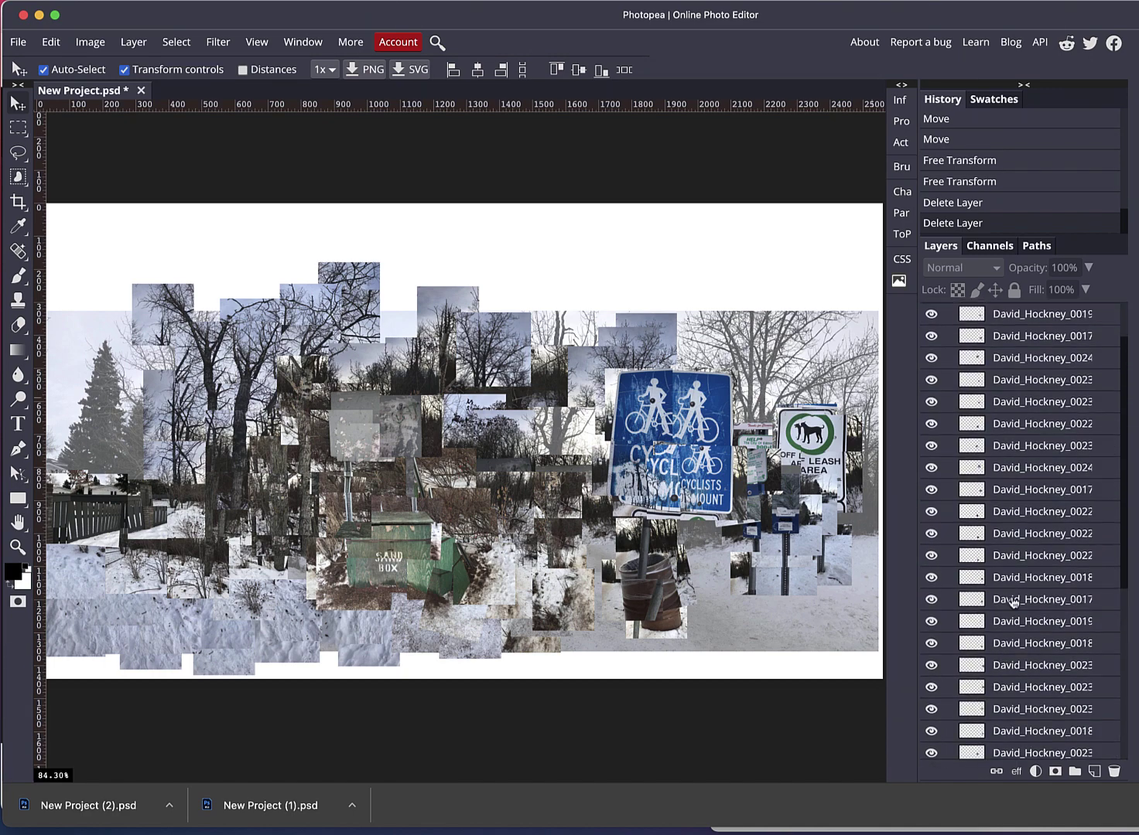
click(947, 312)
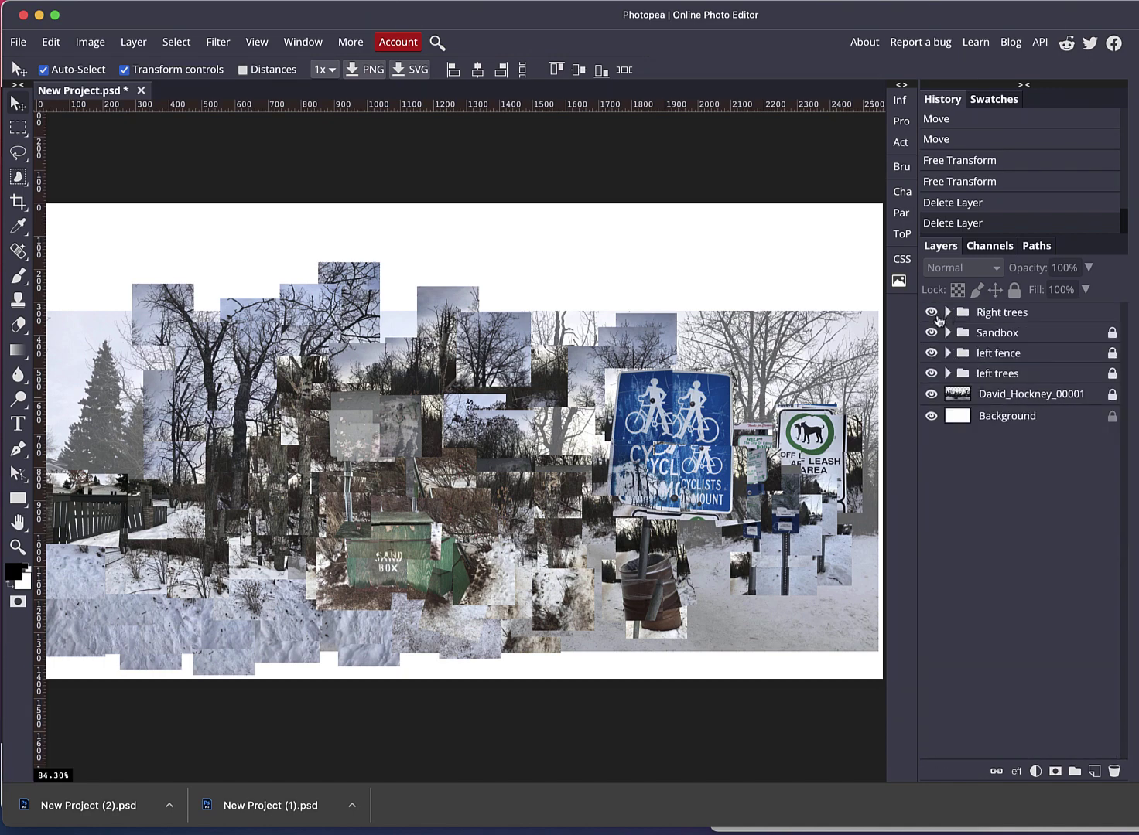
click(931, 396)
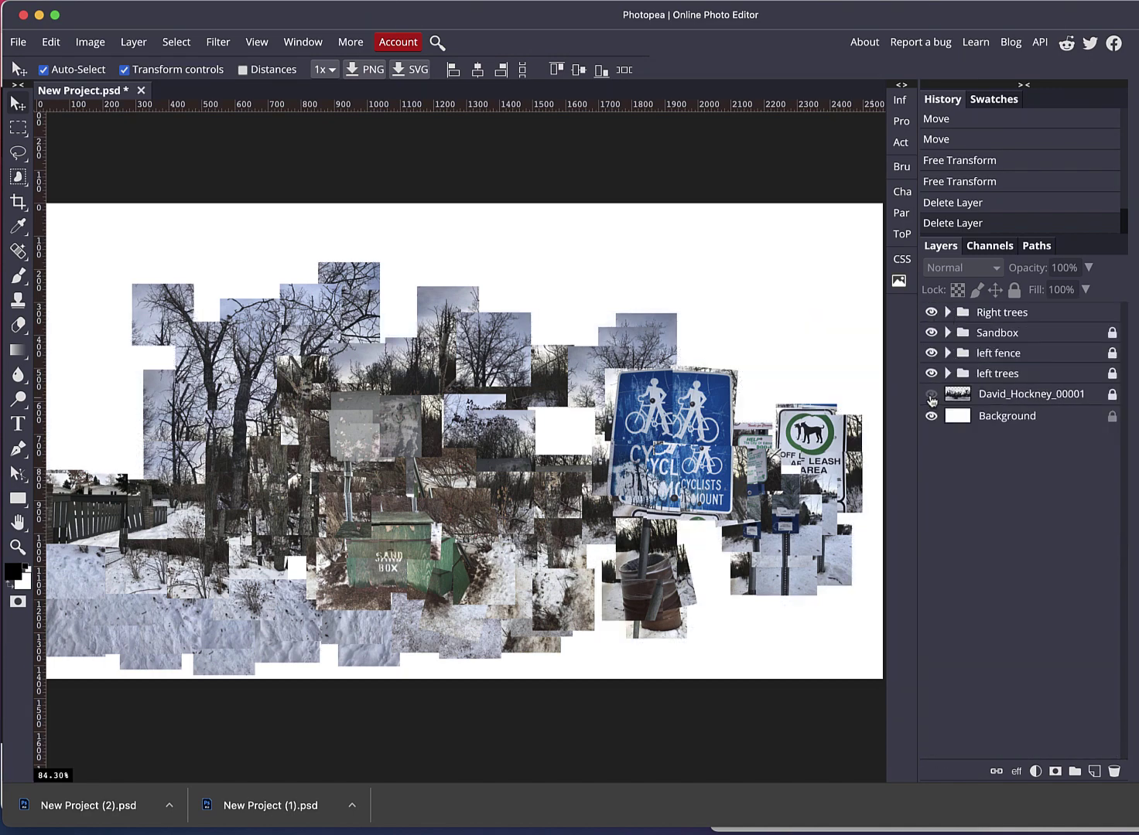
key(super+minus)
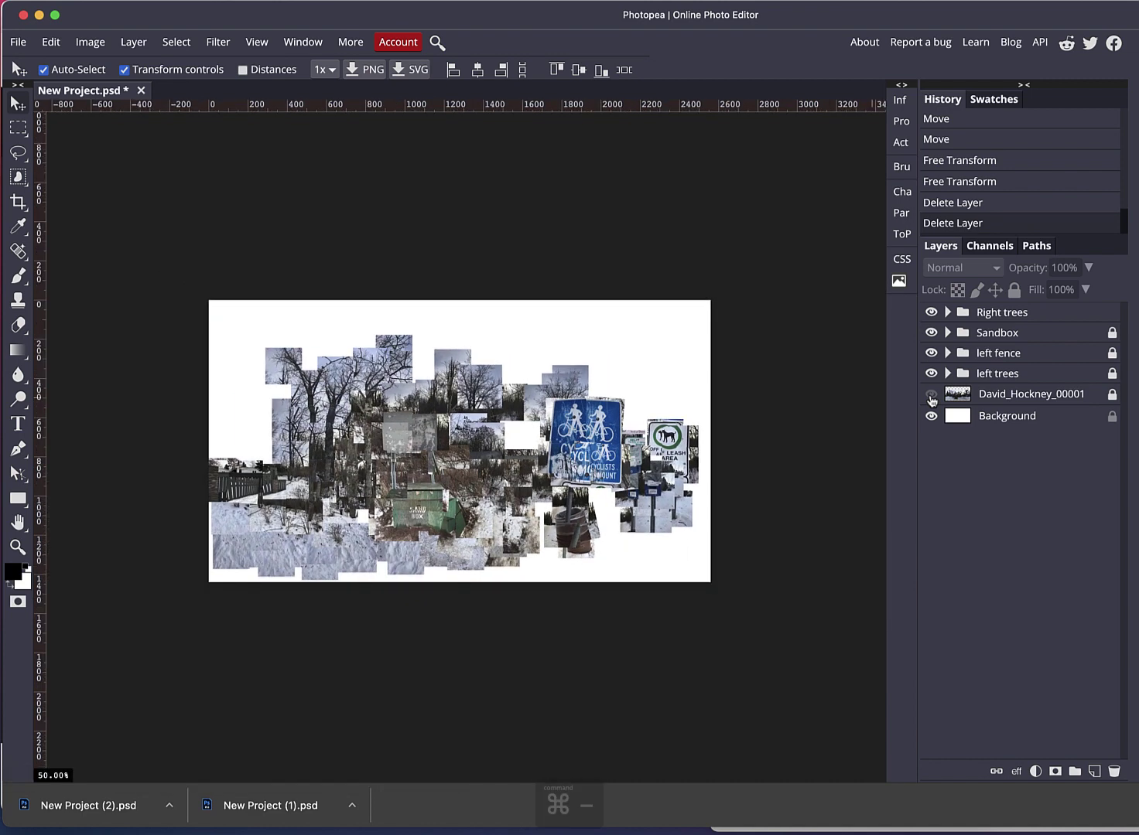
click(947, 313)
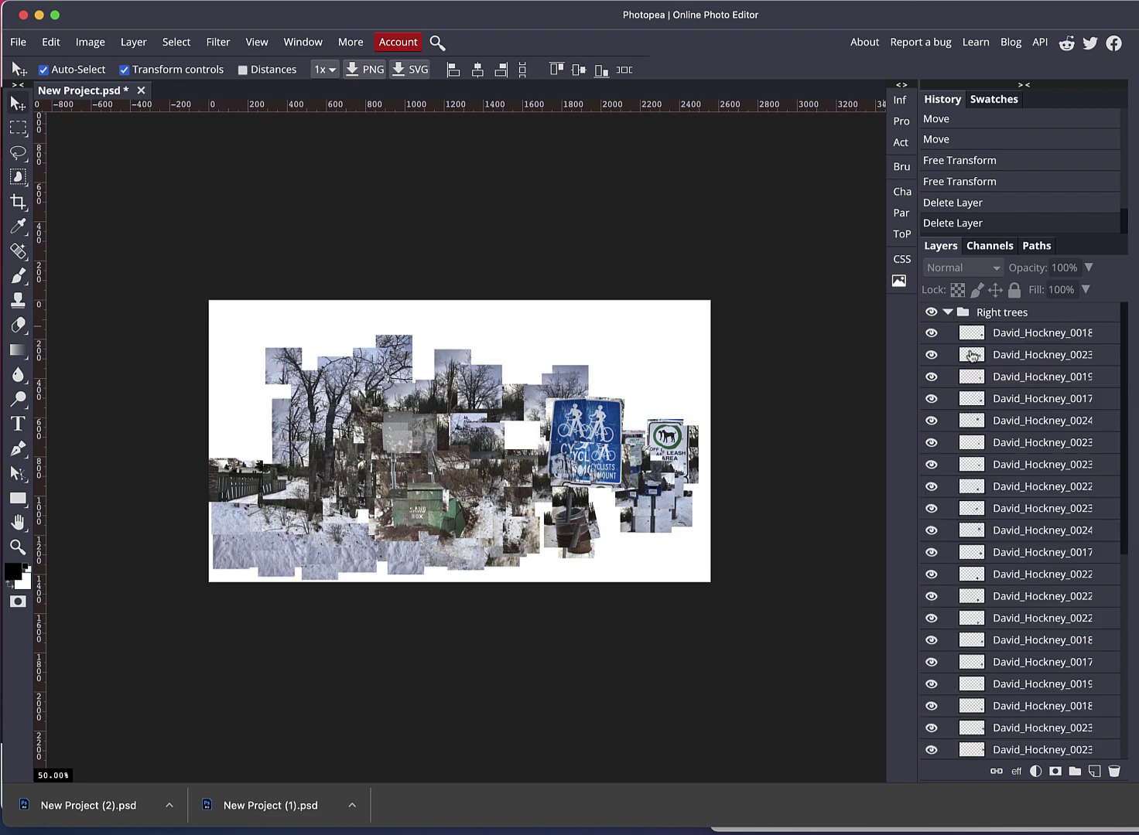
click(955, 353)
click(948, 313)
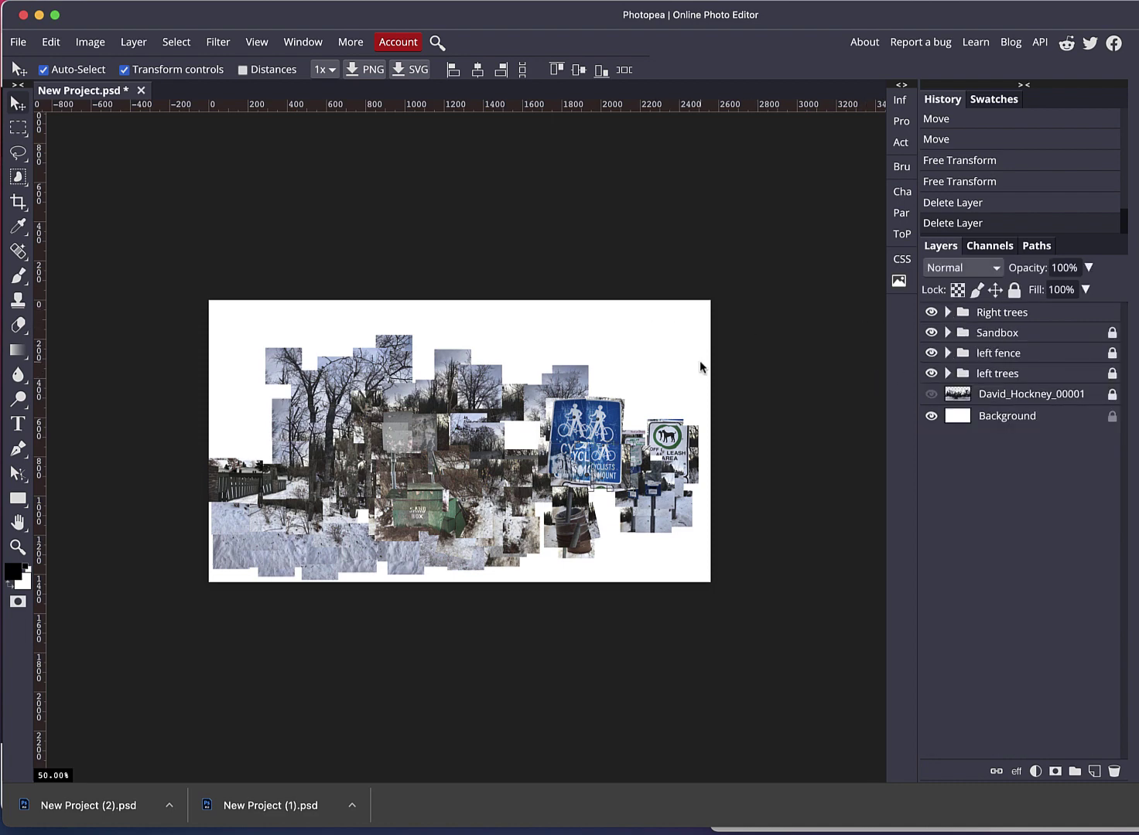
click(681, 449)
click(642, 514)
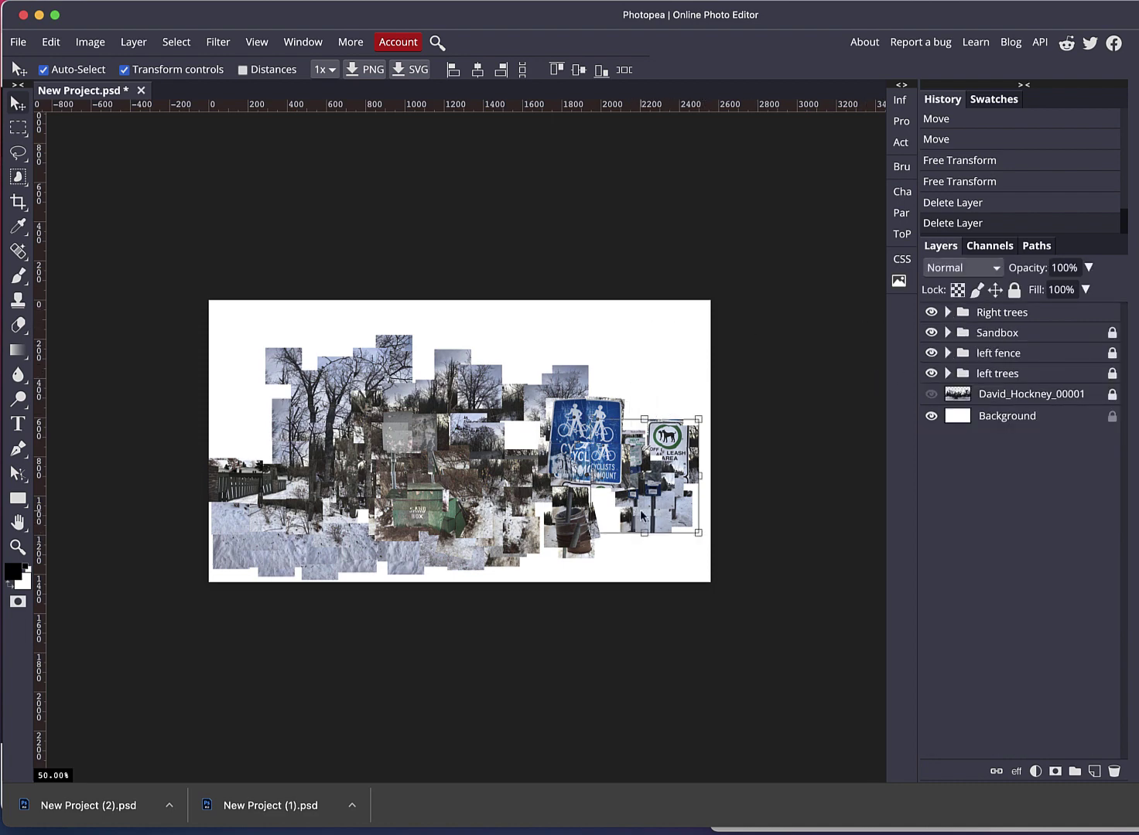
drag(654, 484, 655, 469)
key(super+z)
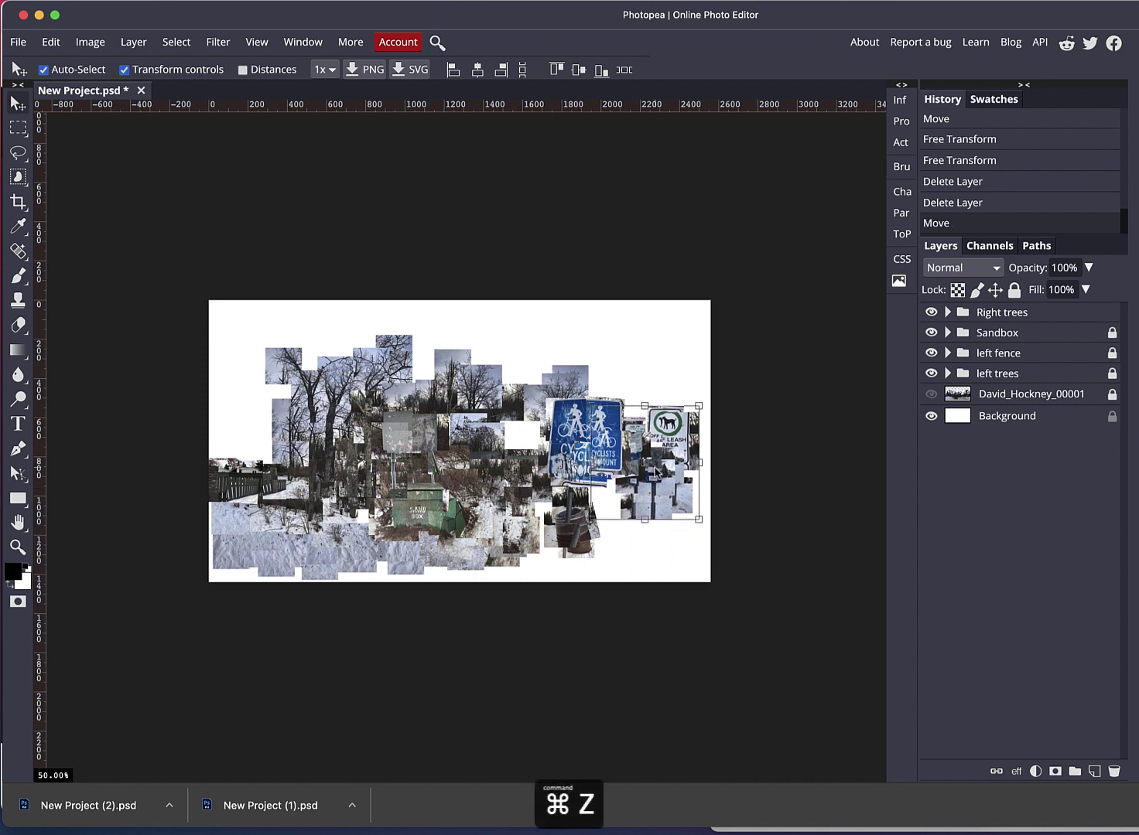
key(super+t)
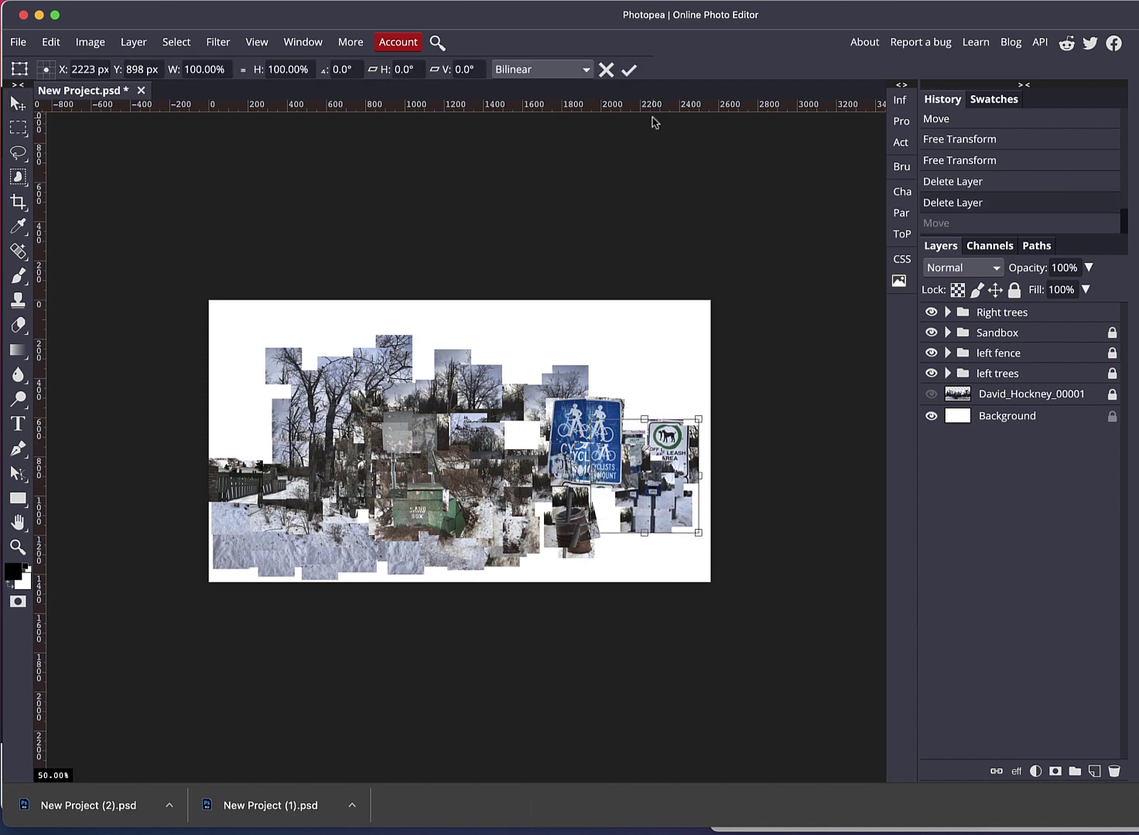
click(628, 69)
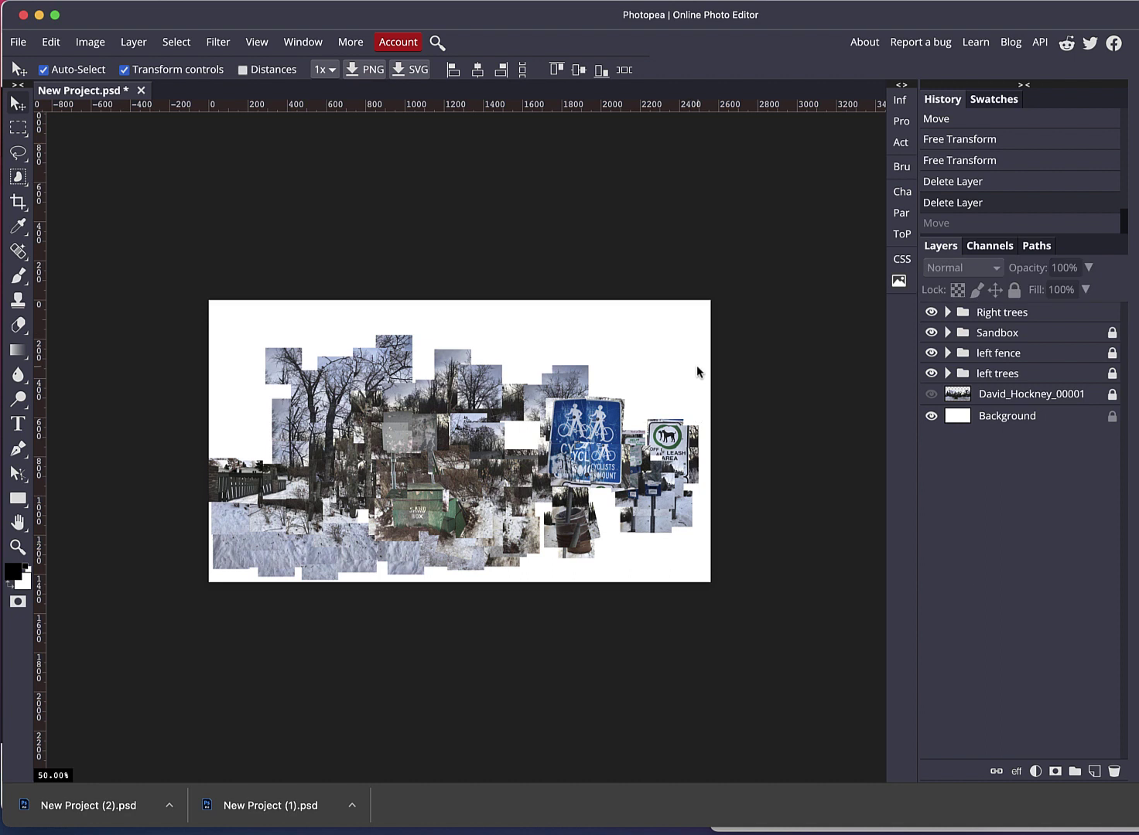
drag(699, 372, 657, 541)
key(super+z)
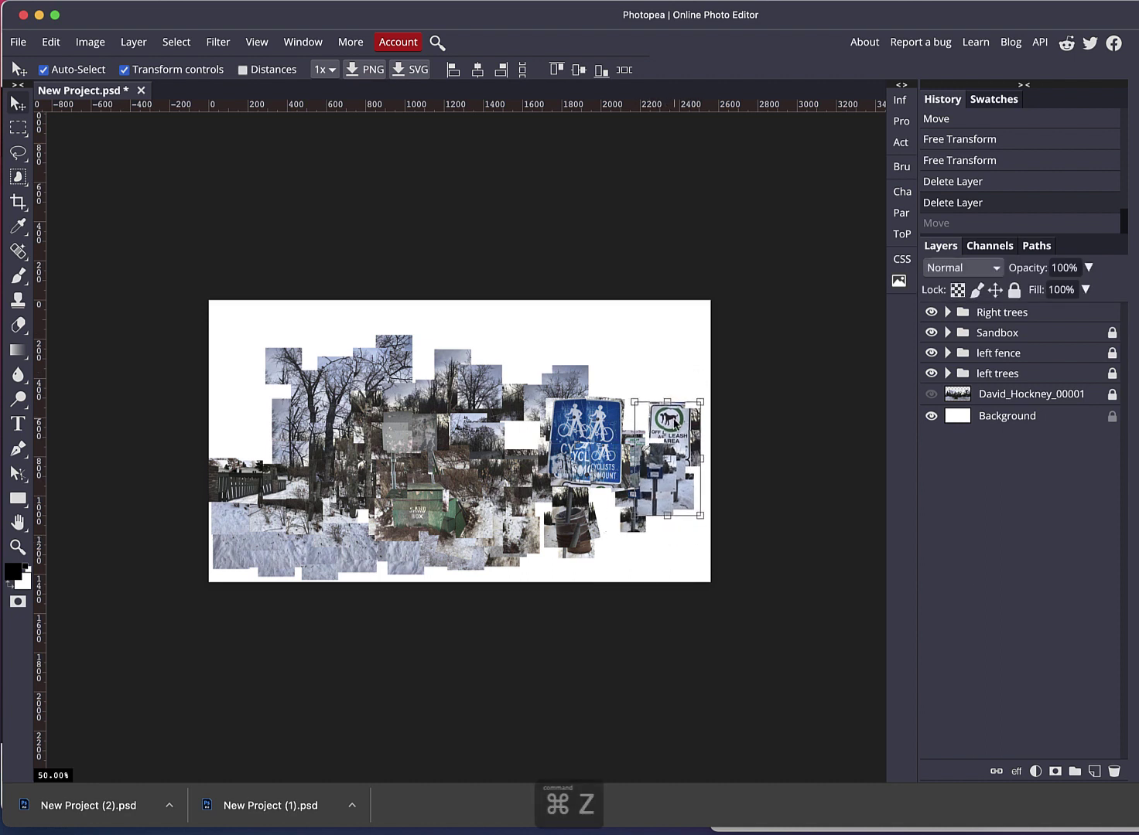
click(681, 564)
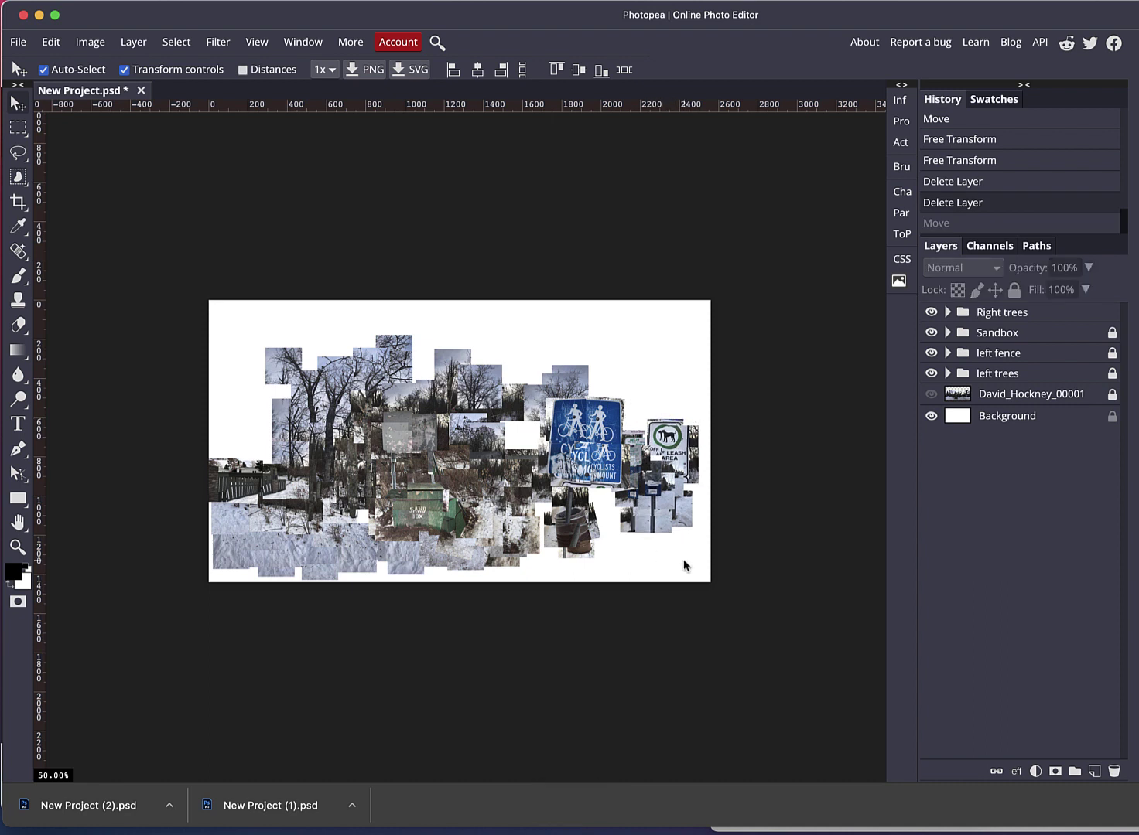
Move the off-leash sign, notice sign and post photos upward together to about X 2295 px, Y 624 px, beside the cyclists sign.
drag(685, 537, 641, 514)
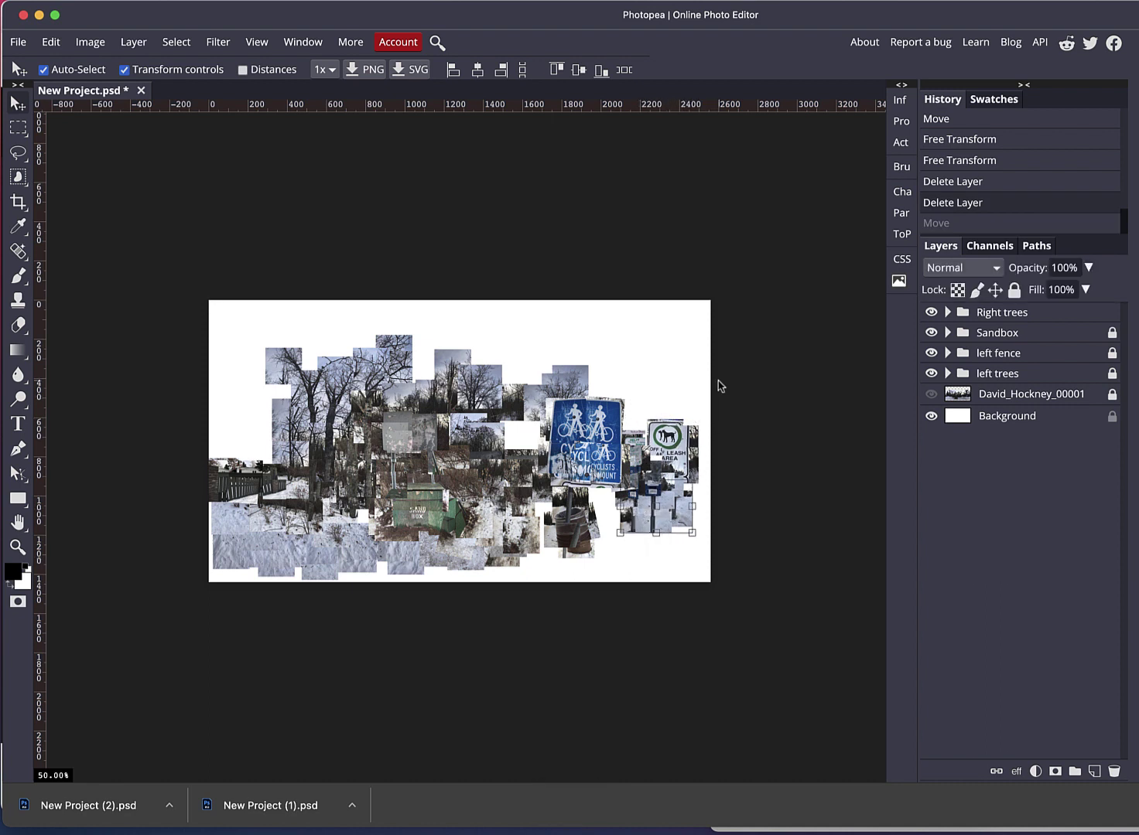
click(659, 495)
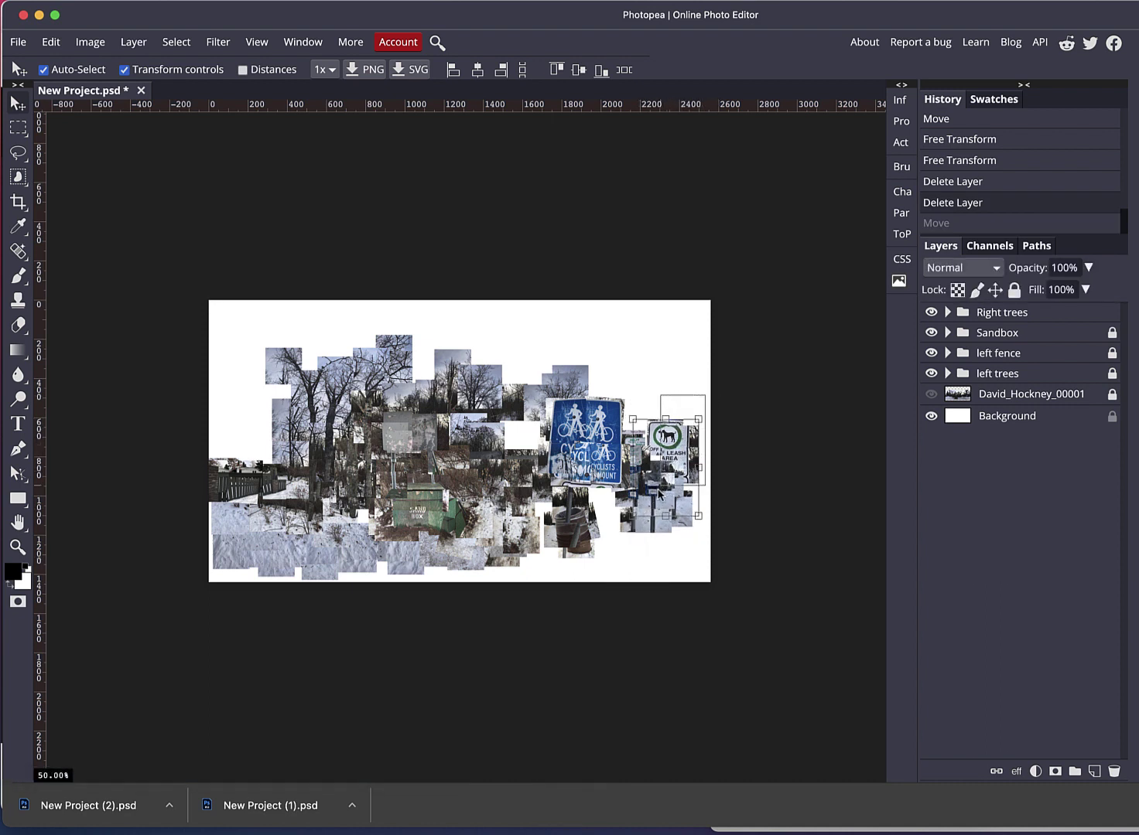
click(638, 505)
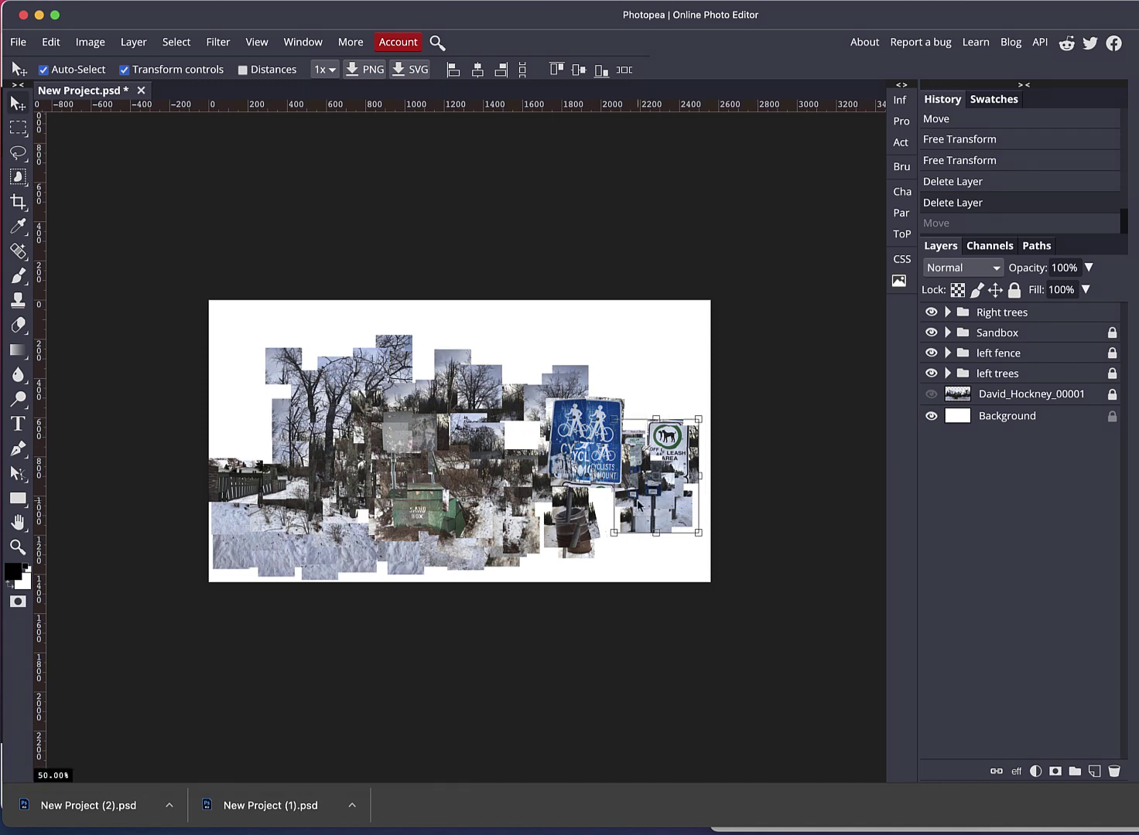
drag(639, 505, 639, 451)
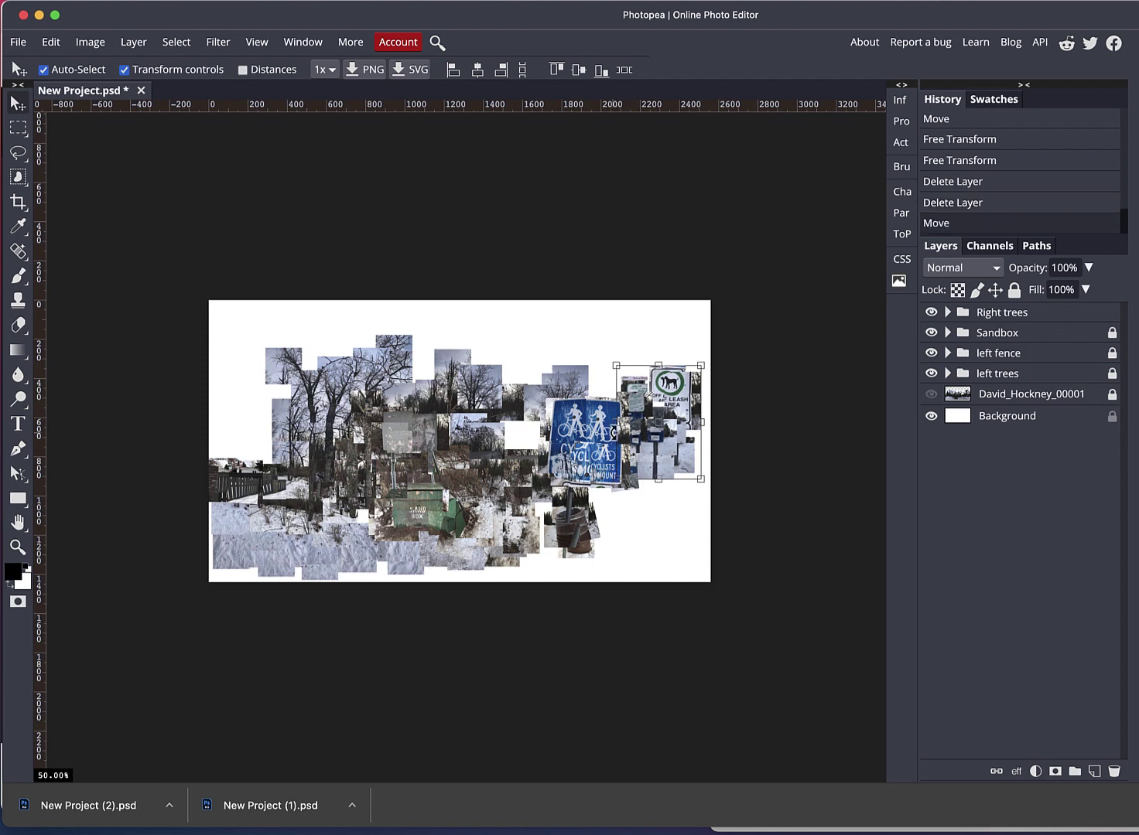
key(super+t)
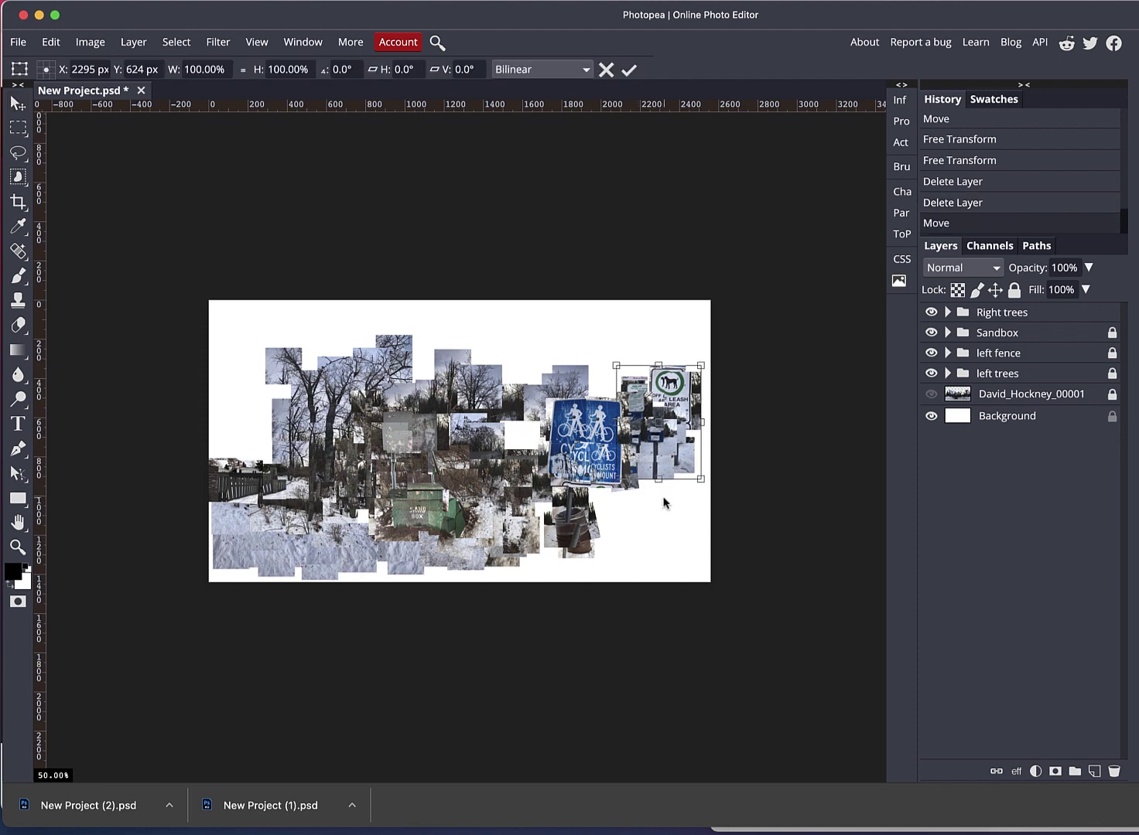
click(629, 69)
key(super+t)
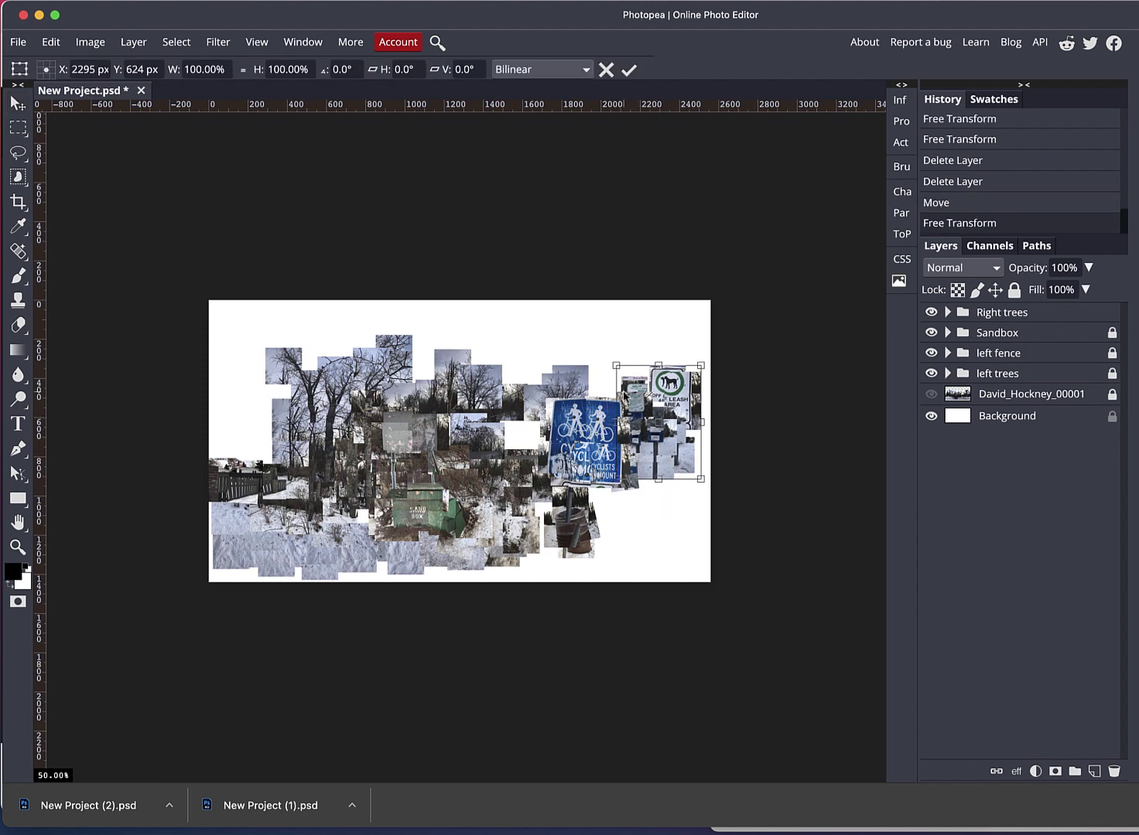
click(629, 70)
Bring the upper-right cyclists sign photo to the front of the Right trees group and stretch its height to 105.98%, covering the gap below.
click(592, 413)
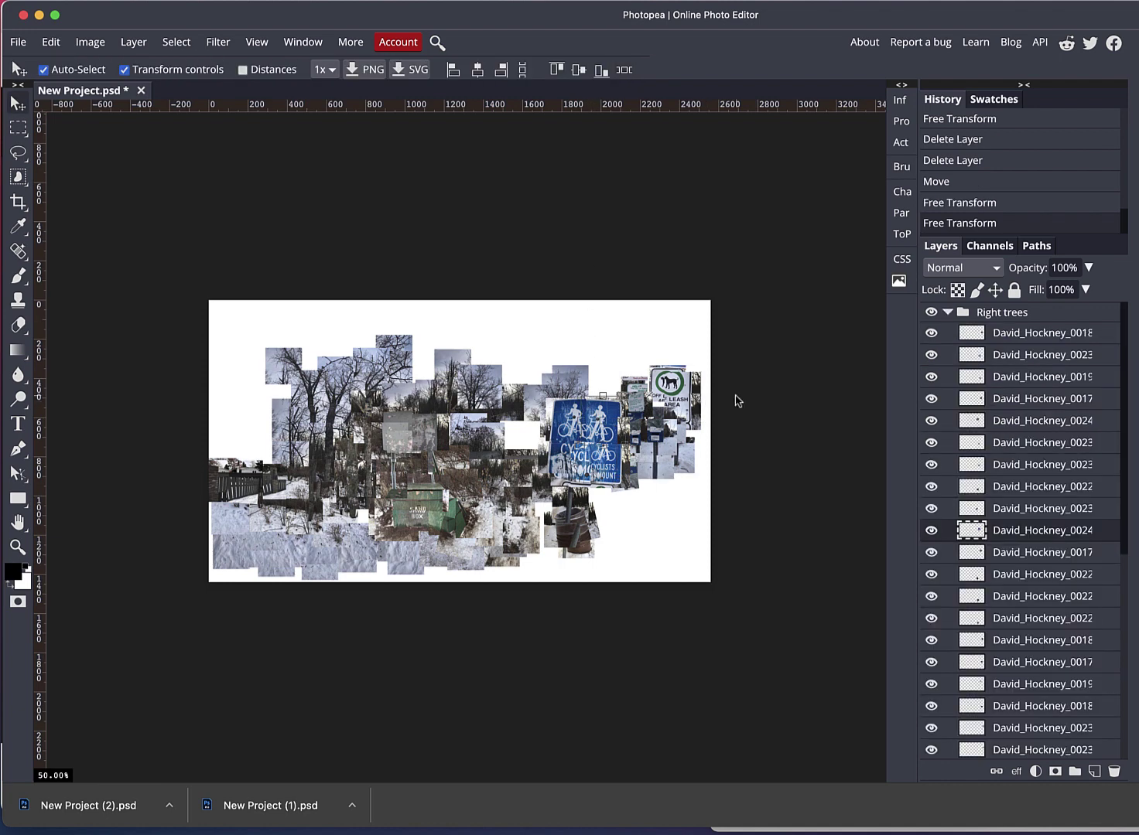
drag(959, 534, 964, 334)
key(super+equal)
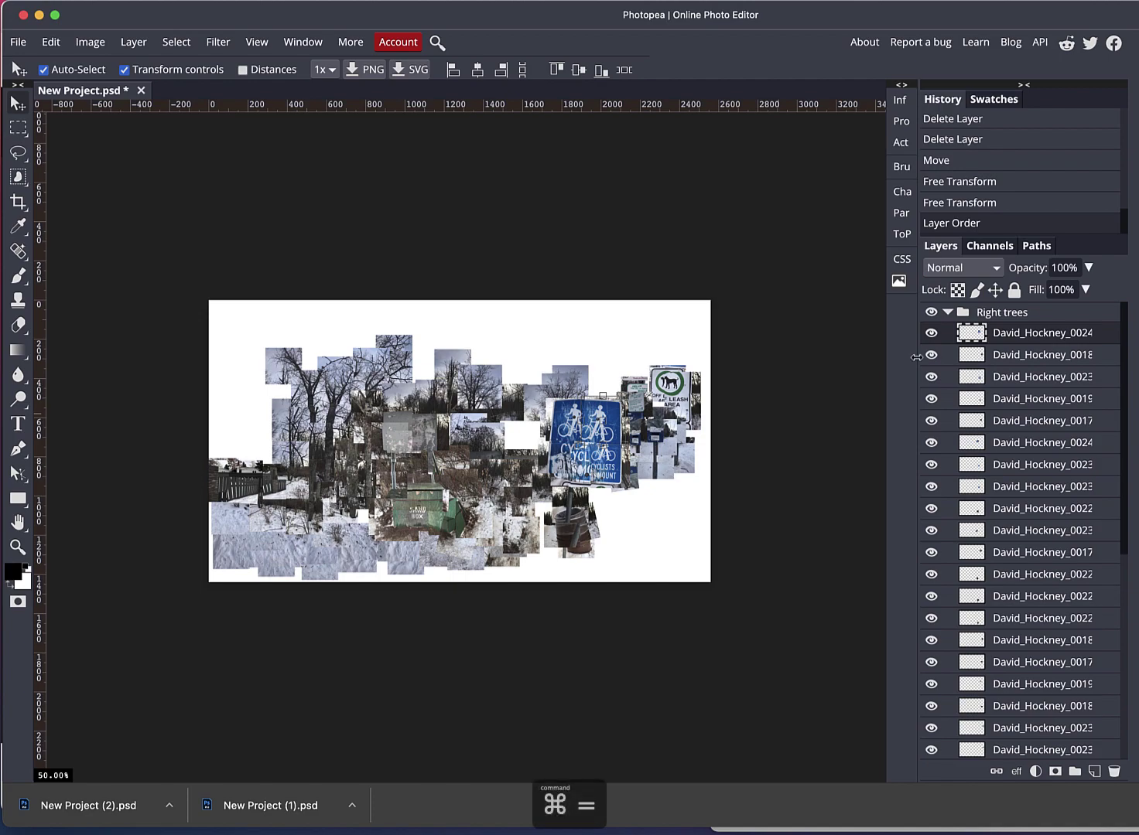
key(super+equal)
key(super+equal)
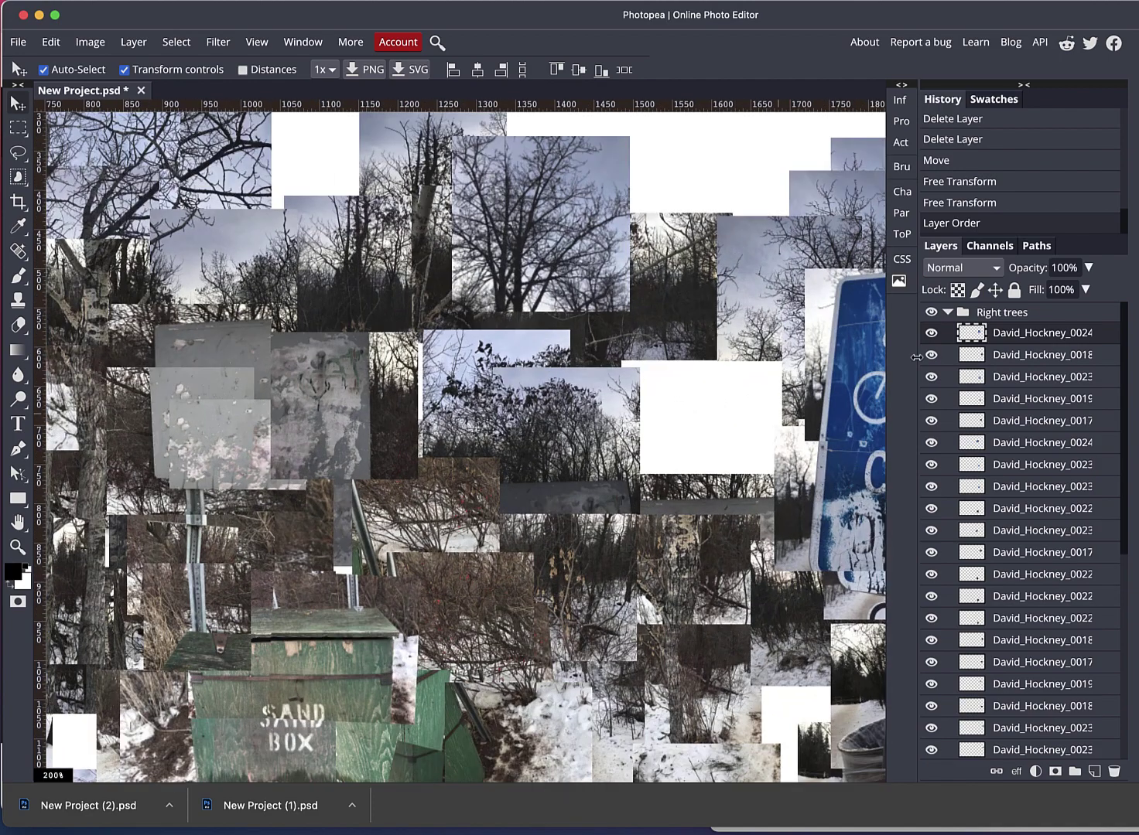
drag(722, 420, 376, 427)
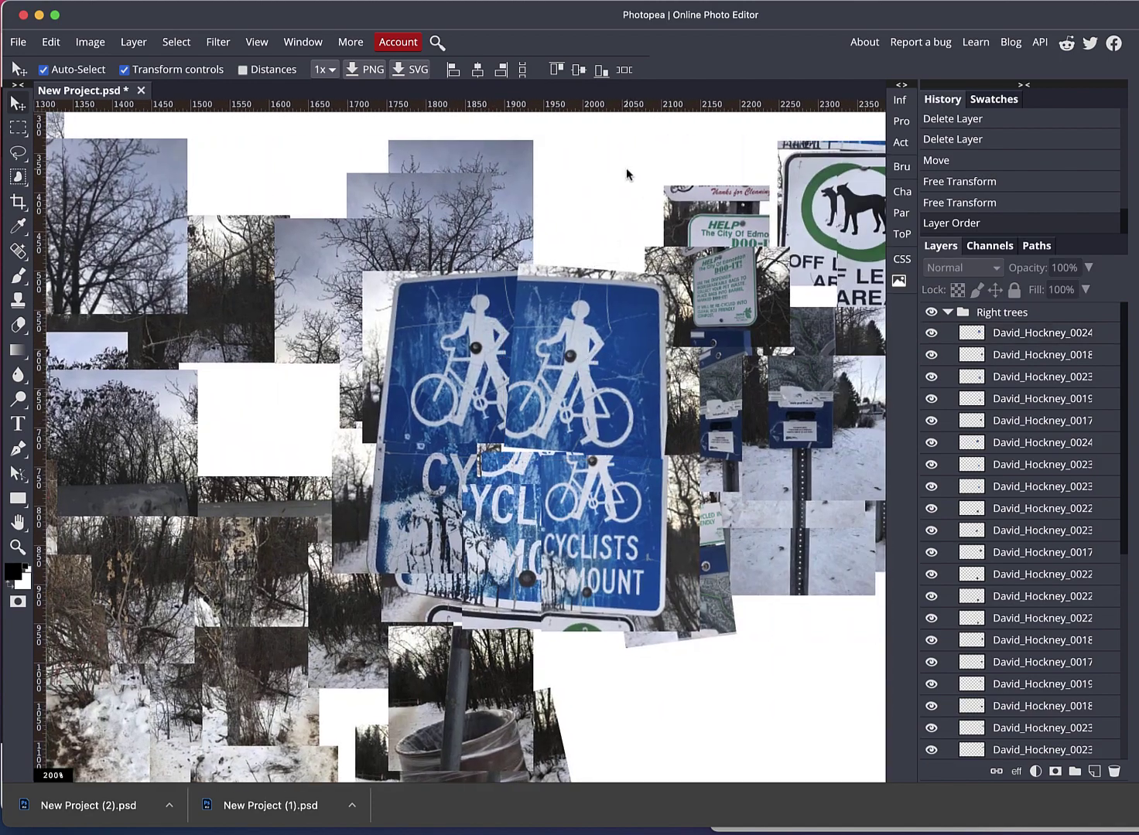
click(603, 307)
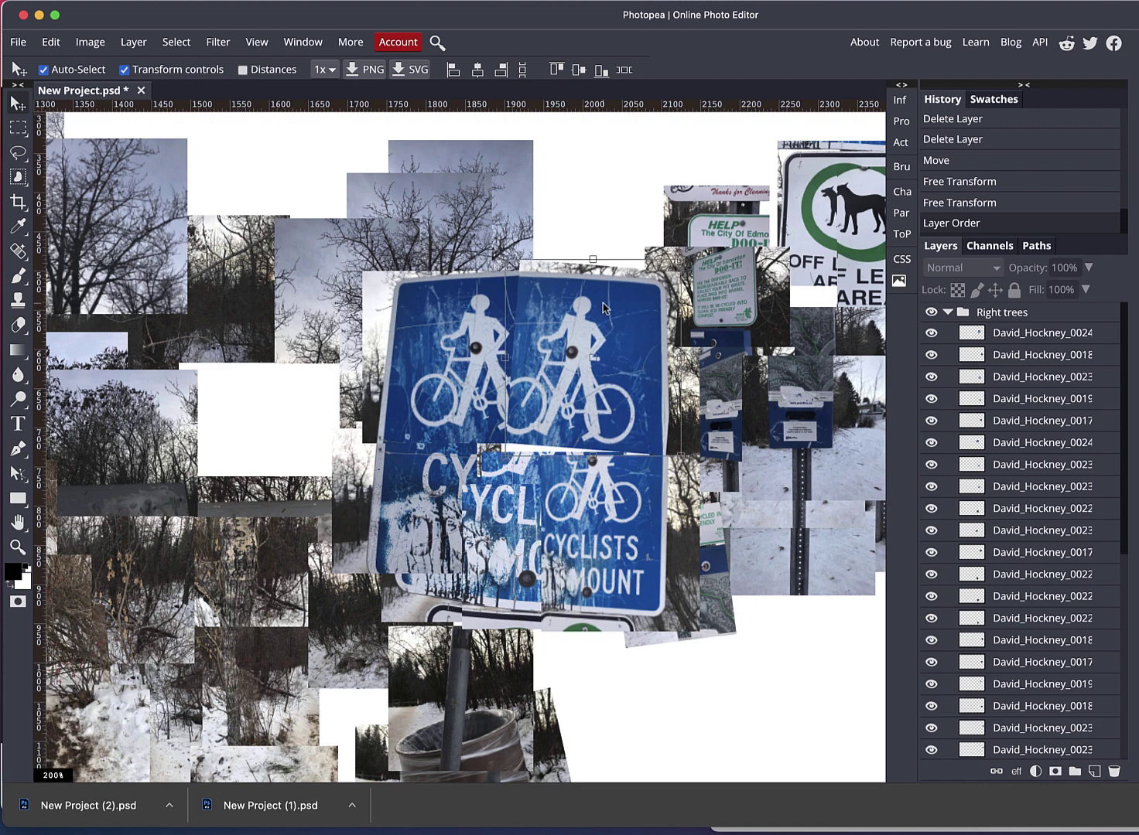
click(603, 307)
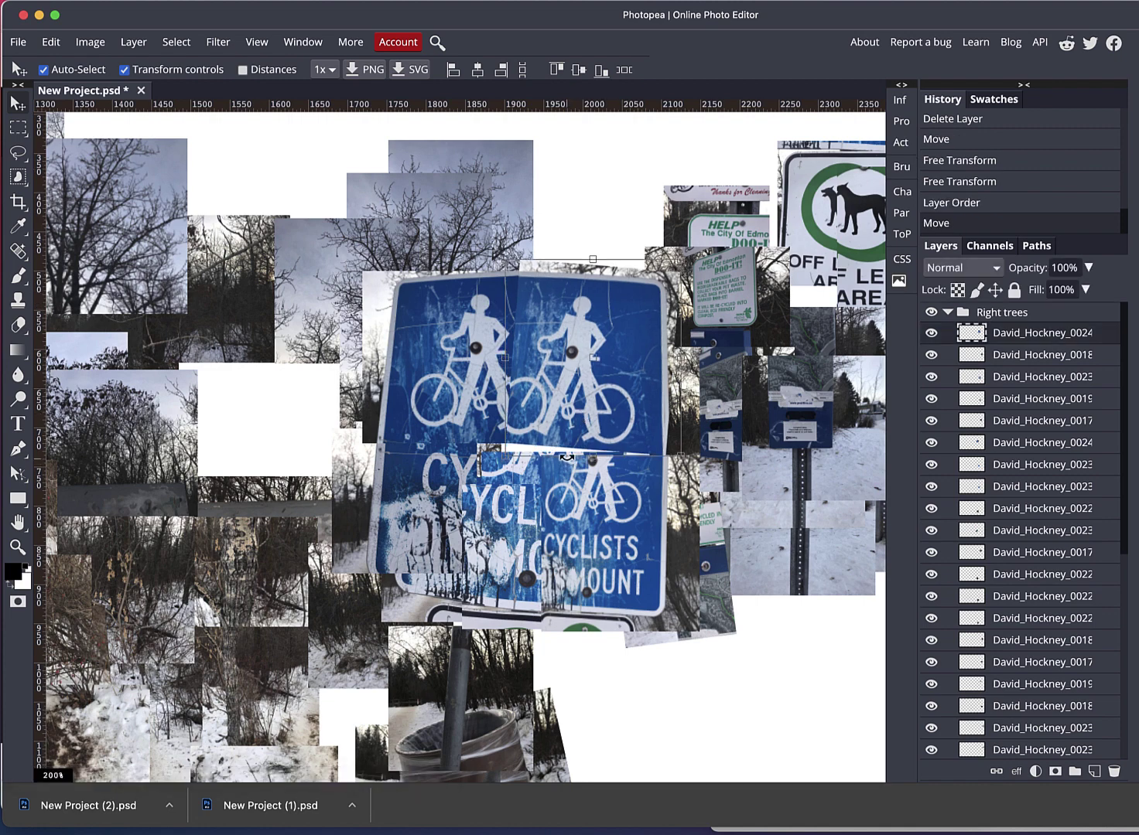
drag(591, 455, 587, 470)
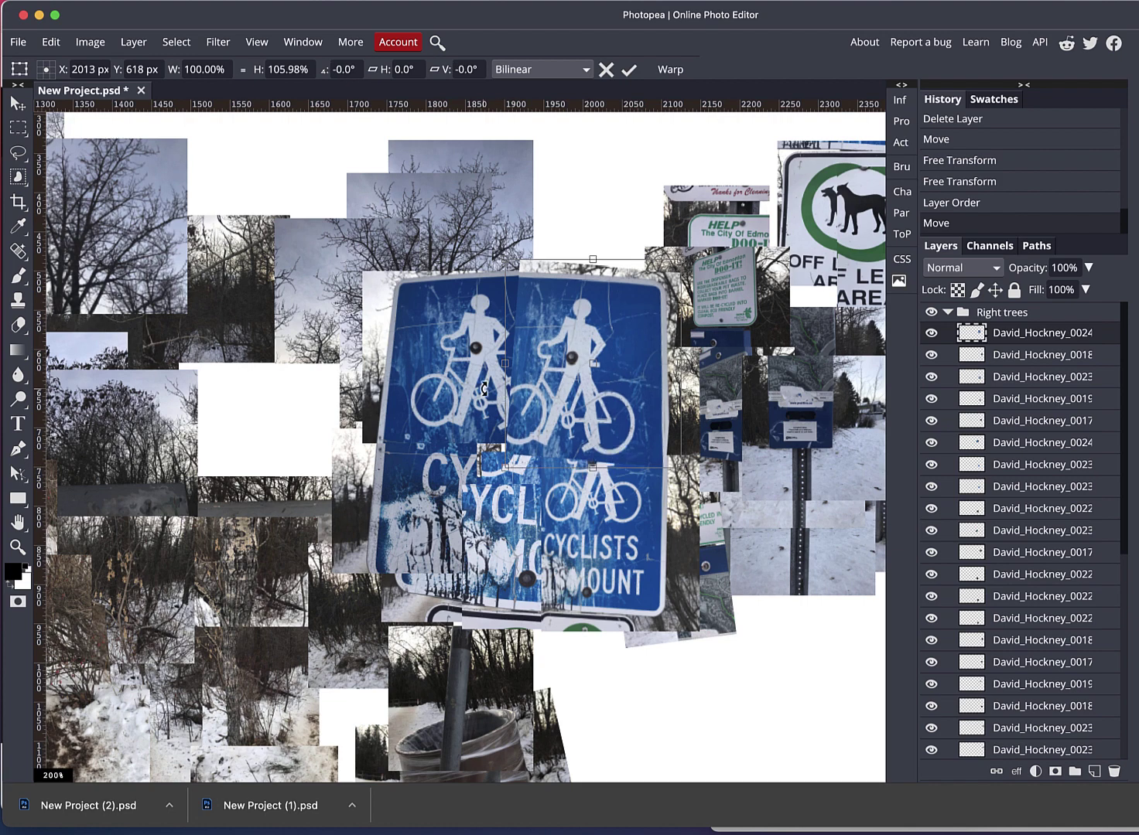
click(628, 69)
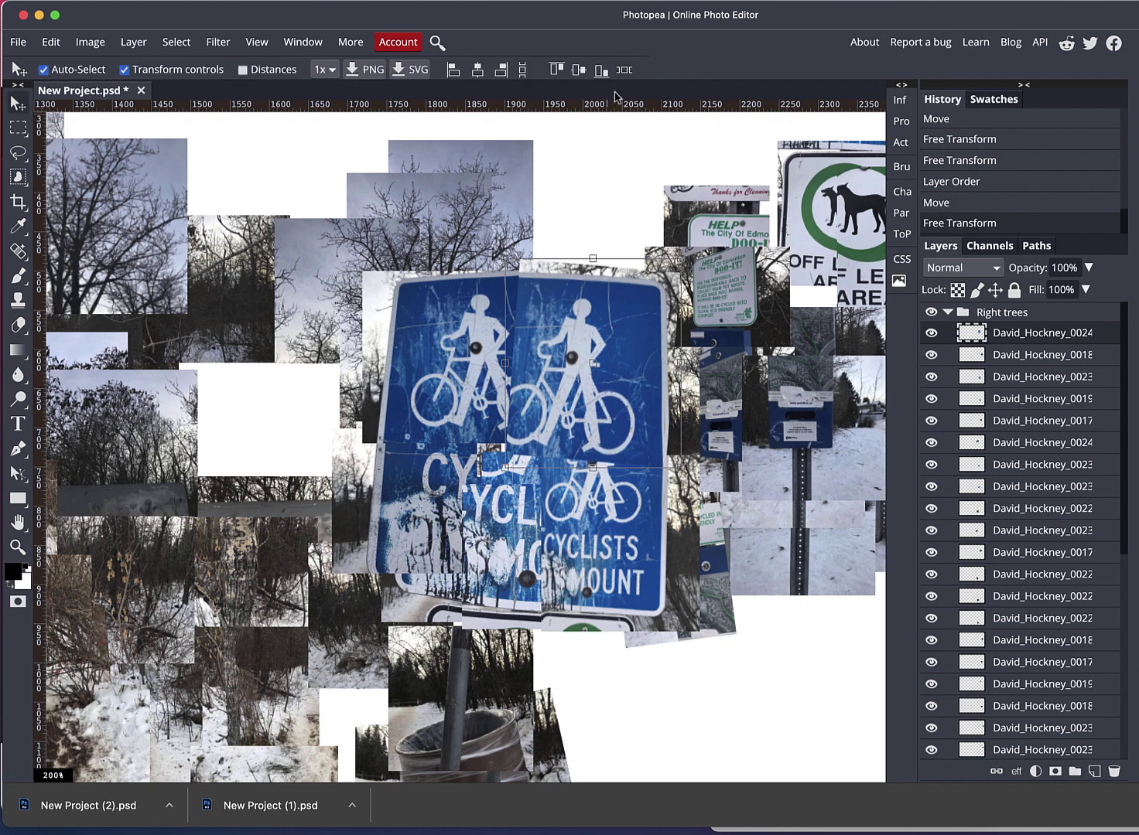
Enlarge the upper-left cyclists sign photo to 111.22% width and 102.73% height so it overlaps its neighbours.
click(452, 313)
drag(517, 448, 540, 453)
drag(363, 358, 360, 357)
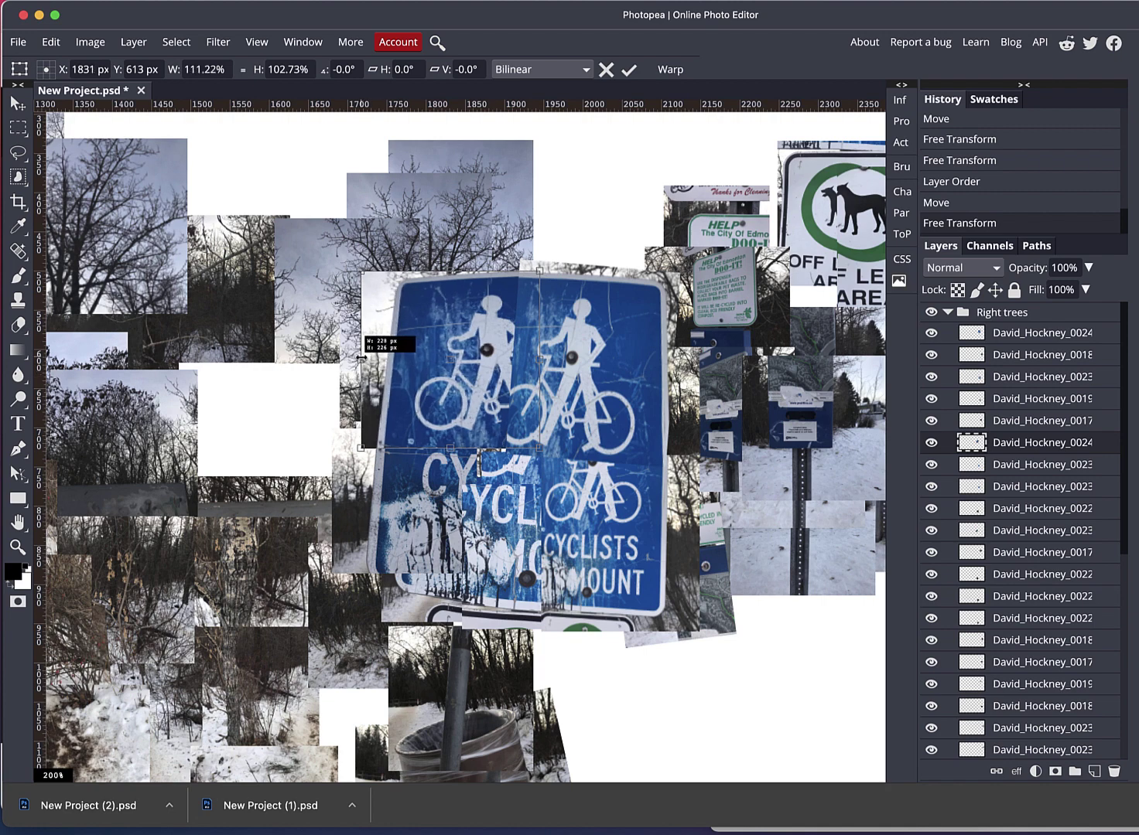
click(629, 70)
Collapse the Right trees group and save the collage as a PSD.
key(super+minus)
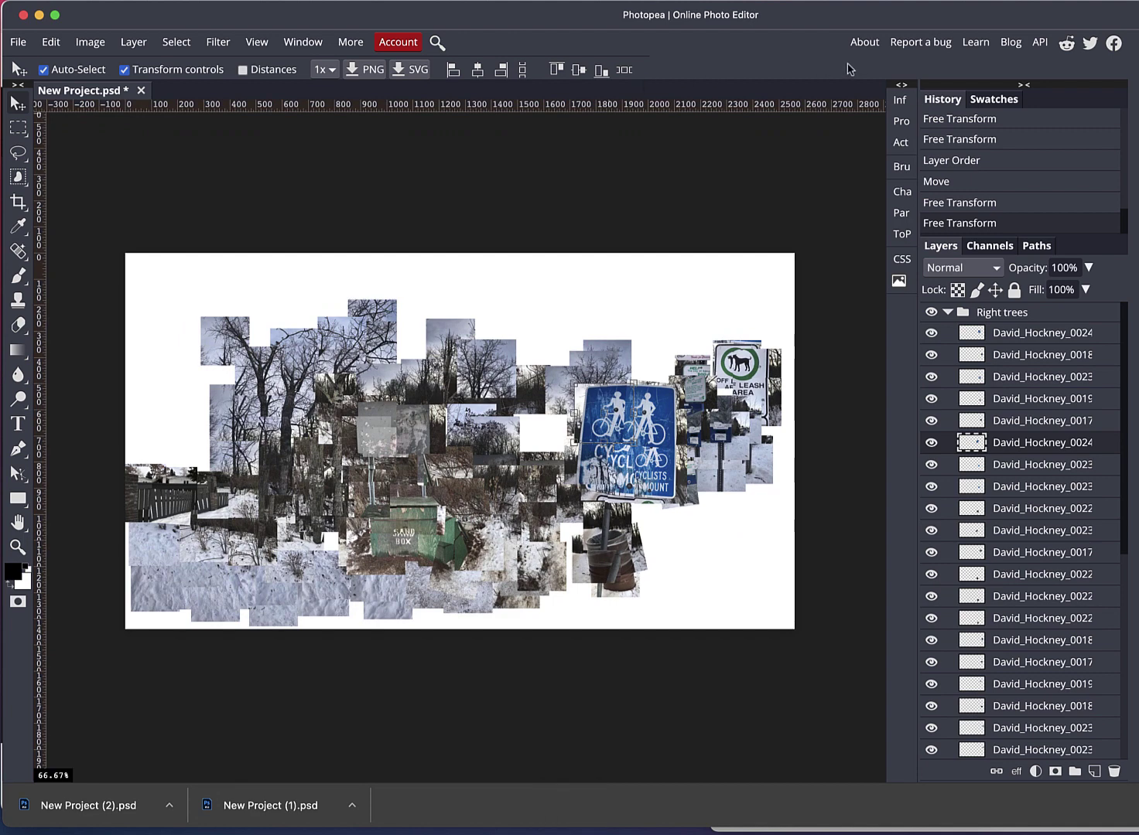
click(947, 312)
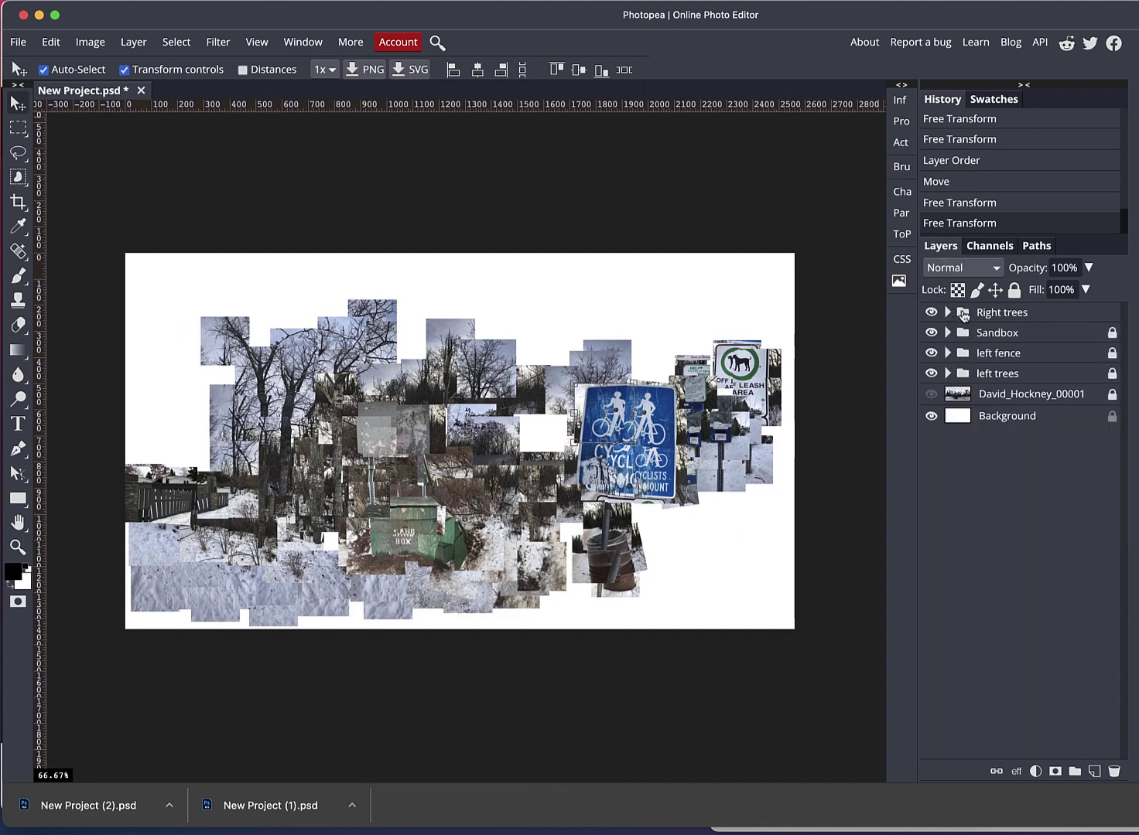
click(963, 315)
click(17, 43)
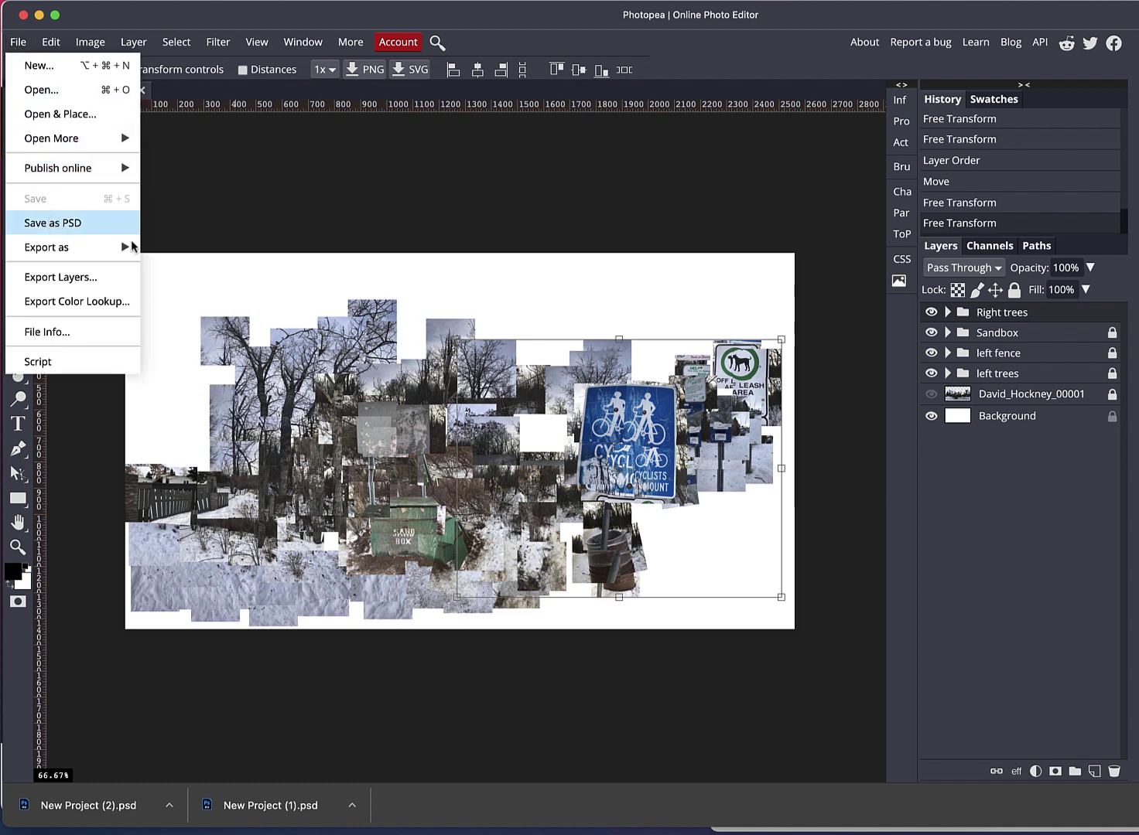
click(128, 226)
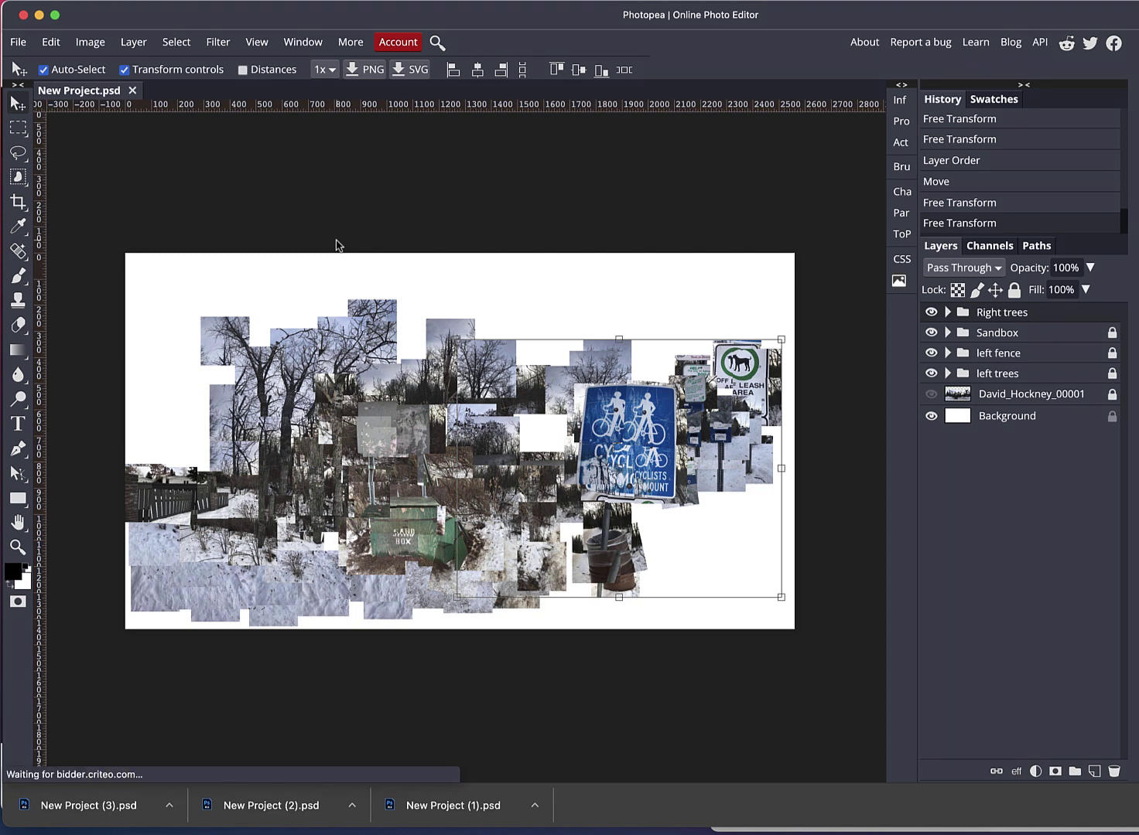
Show the David_Hockney_00001 panorama briefly behind the finished collage for comparison, and hide it again.
click(532, 290)
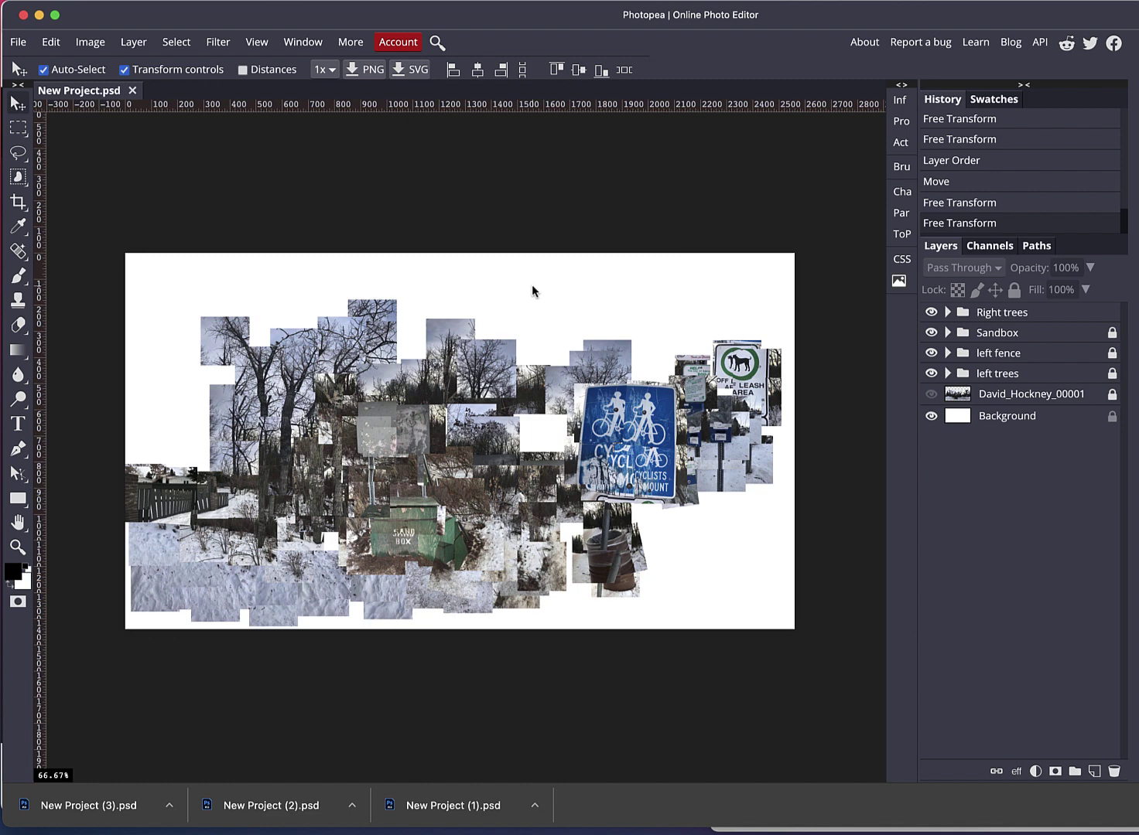
click(933, 397)
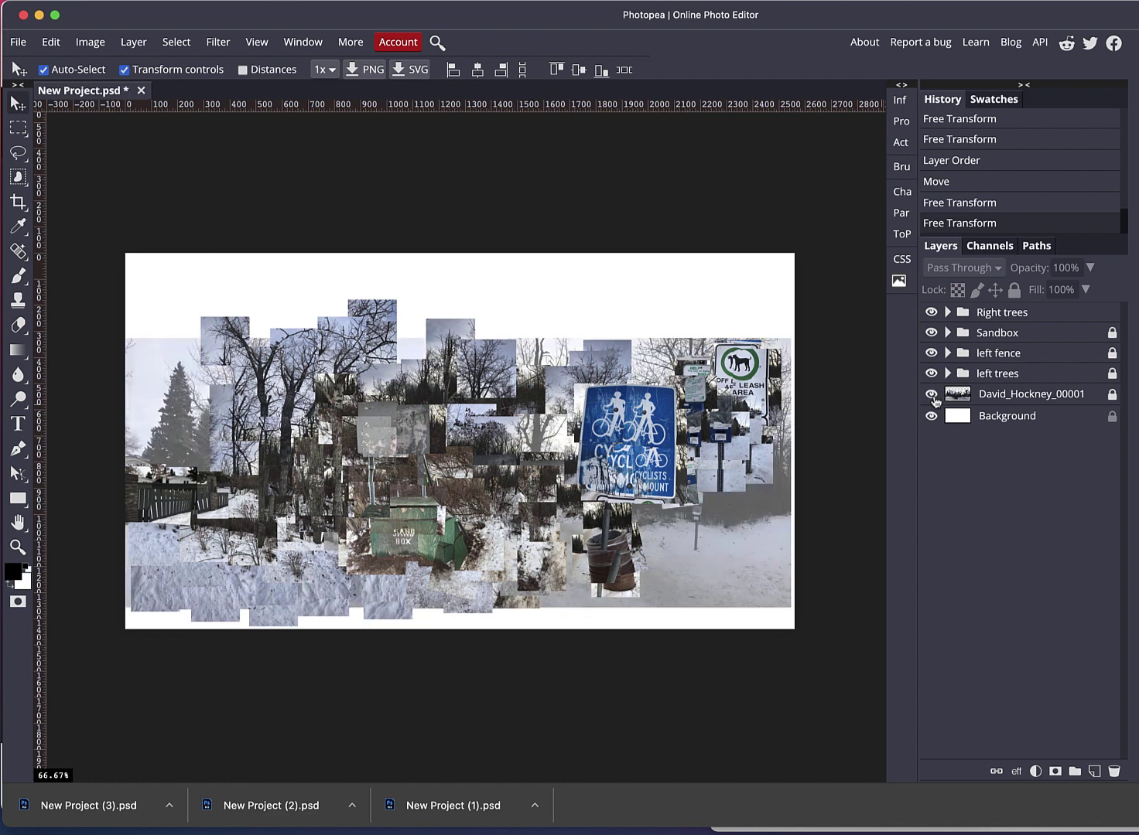
click(933, 397)
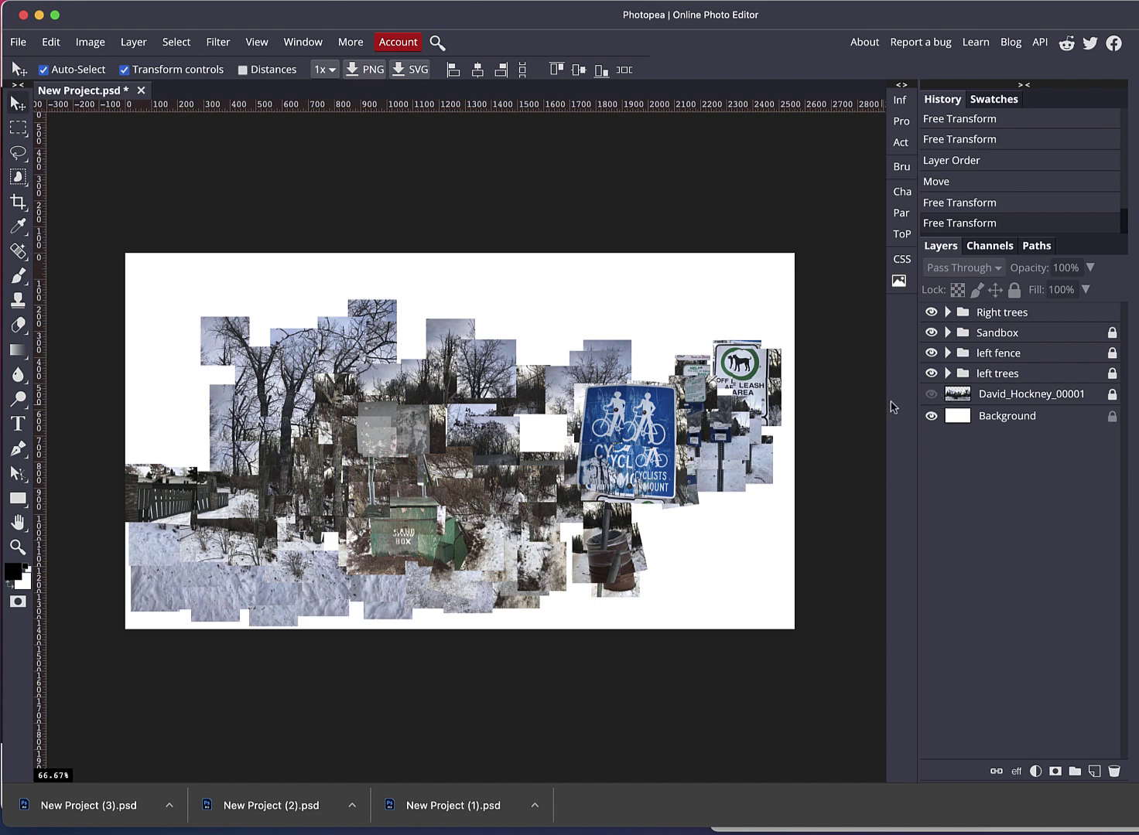
Stamp all visible layers into a new merged layer above the Right trees group, and hide the four section groups.
click(978, 314)
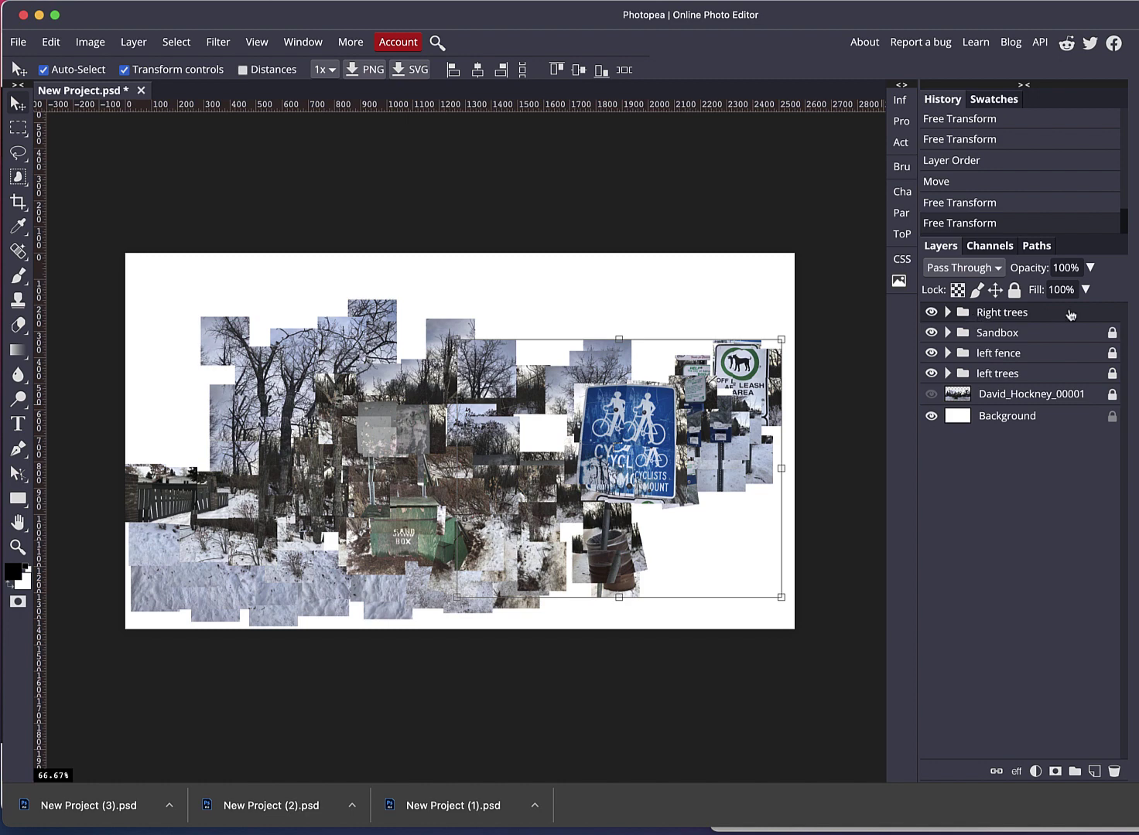
key(alt+shift+super+e)
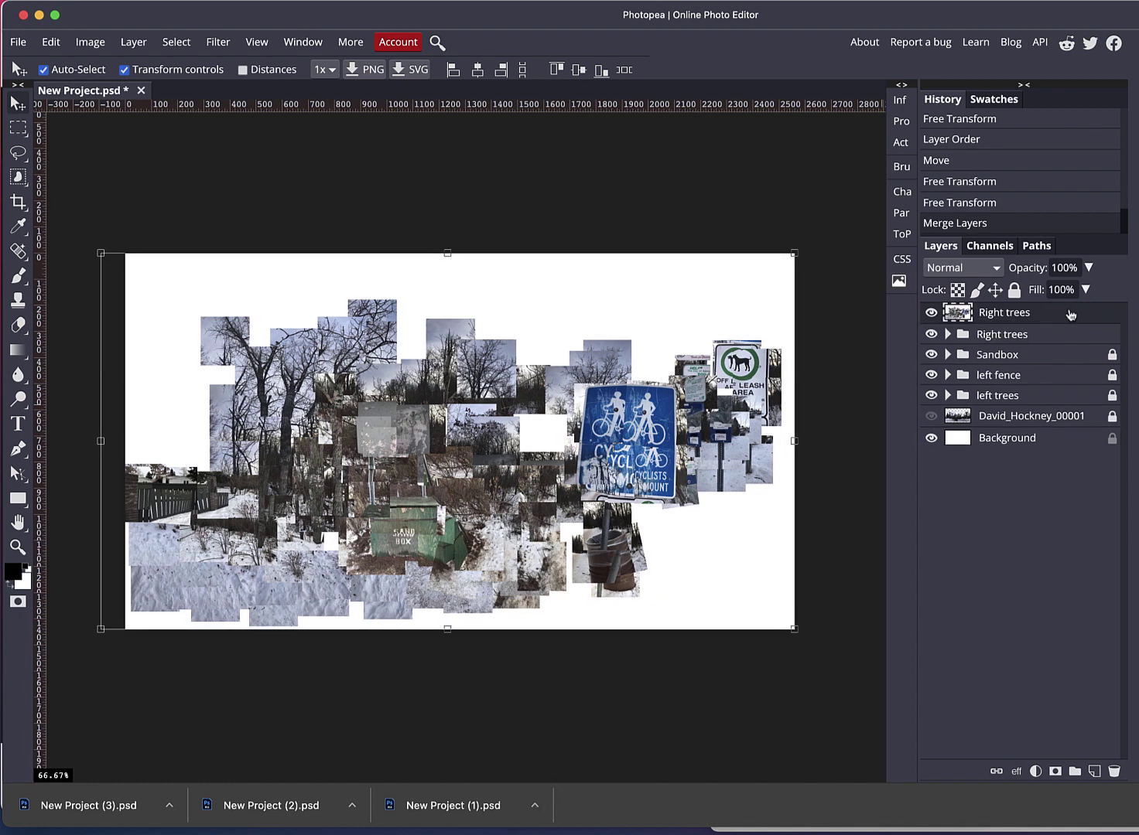
drag(934, 340, 935, 391)
Unlock the Sandbox, left fence and left trees groups and the David_Hockney_00001 panorama layer.
click(986, 337)
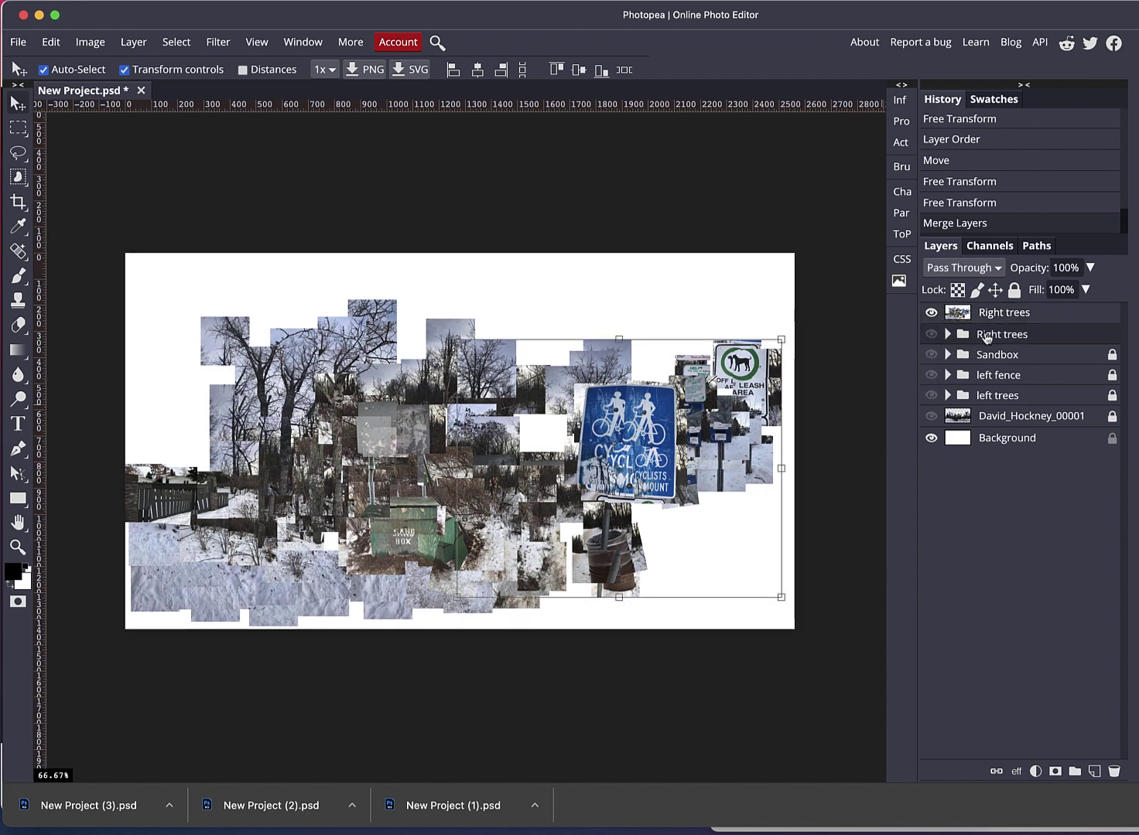
click(1006, 418)
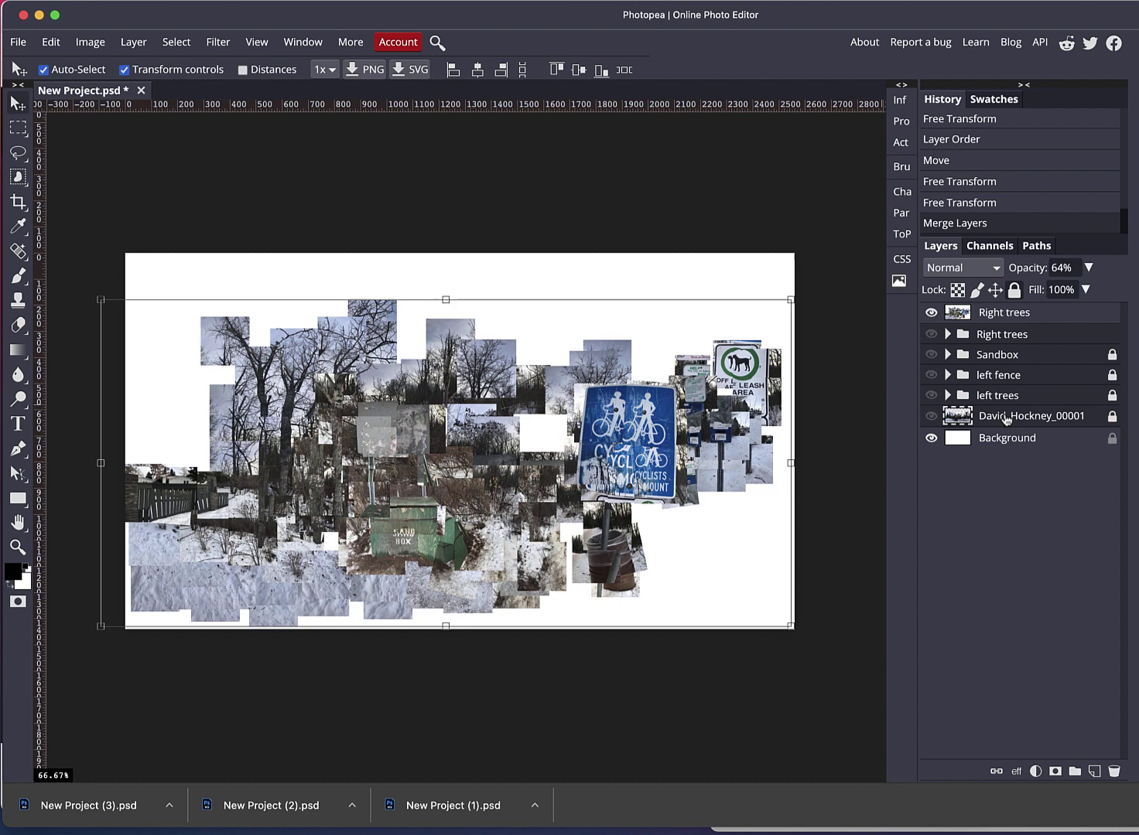
click(1111, 357)
click(1112, 376)
click(1112, 395)
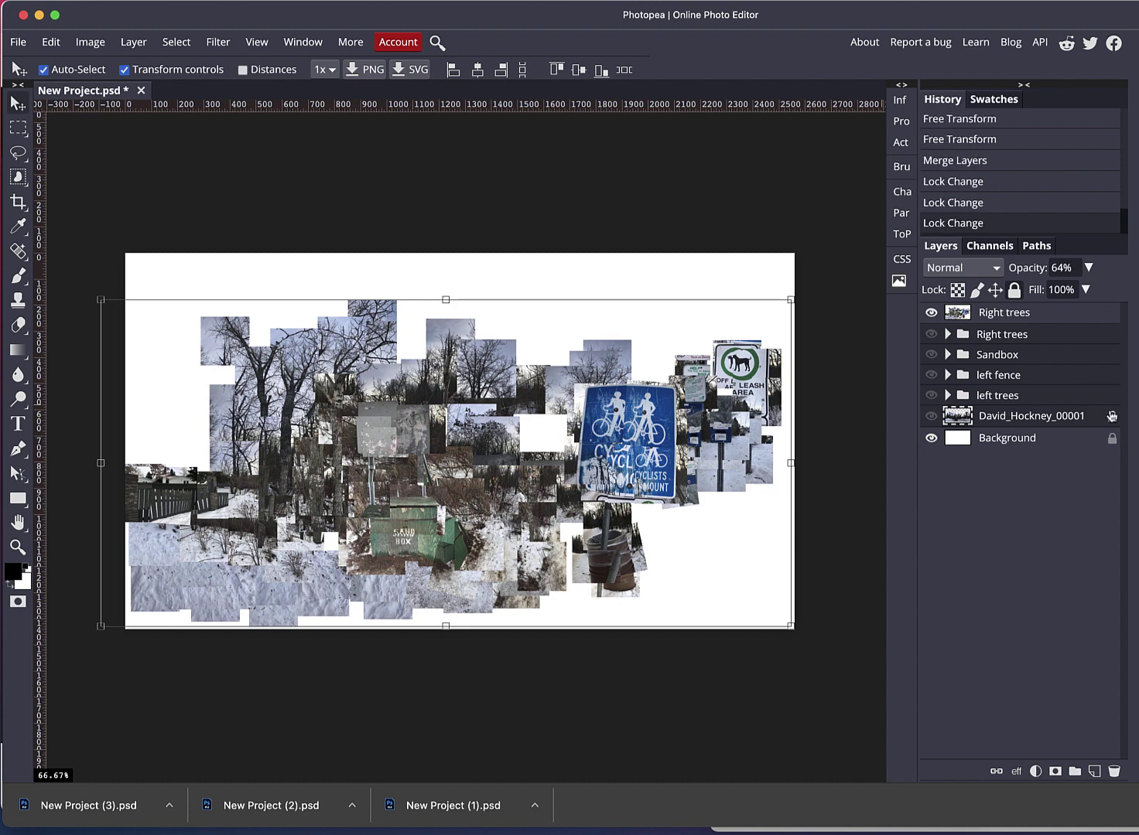
click(1111, 418)
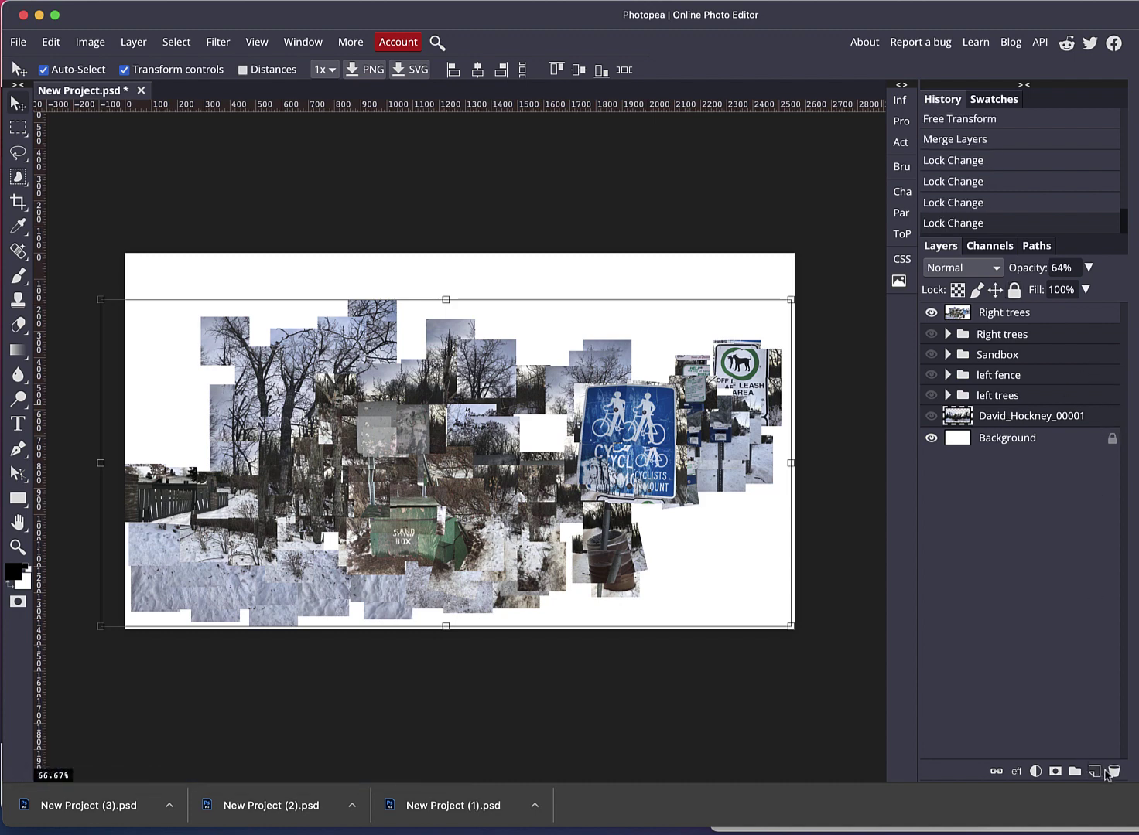
Delete the hidden section groups and the panorama layer, and scale the merged collage to 90.31%, centred on the canvas.
click(1114, 772)
click(958, 317)
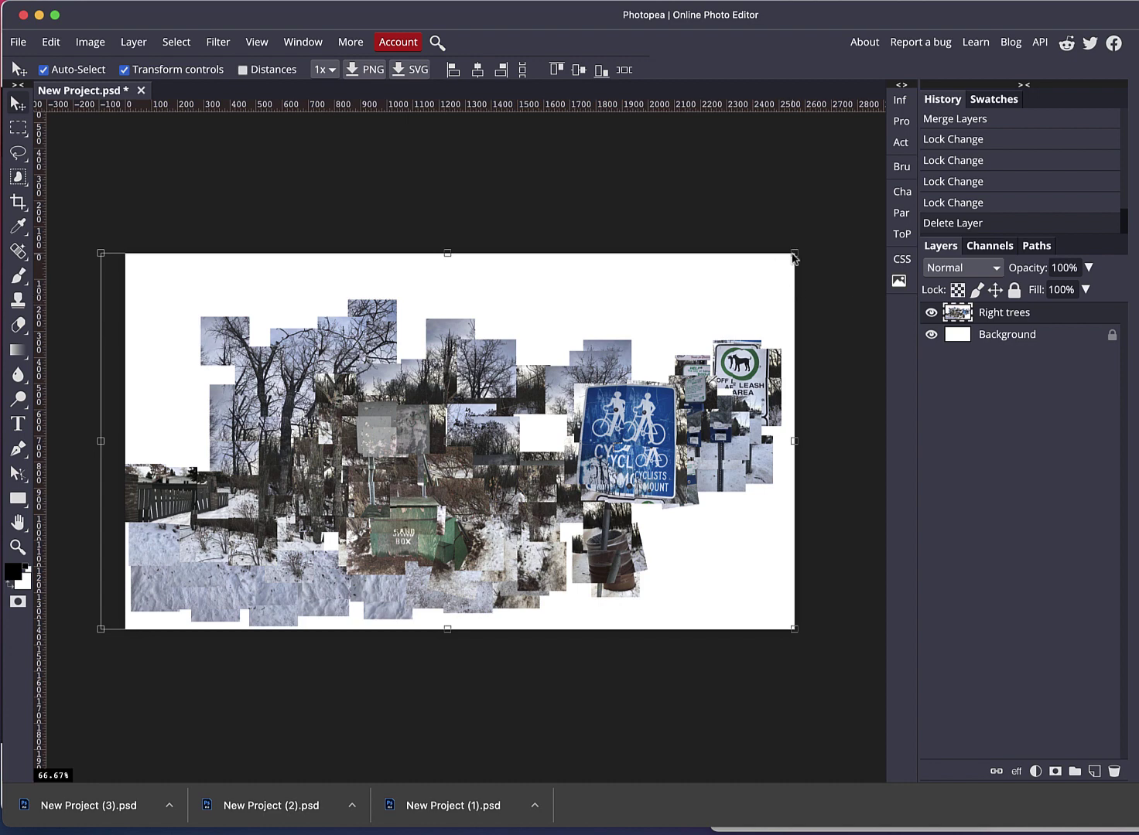
drag(794, 258, 727, 289)
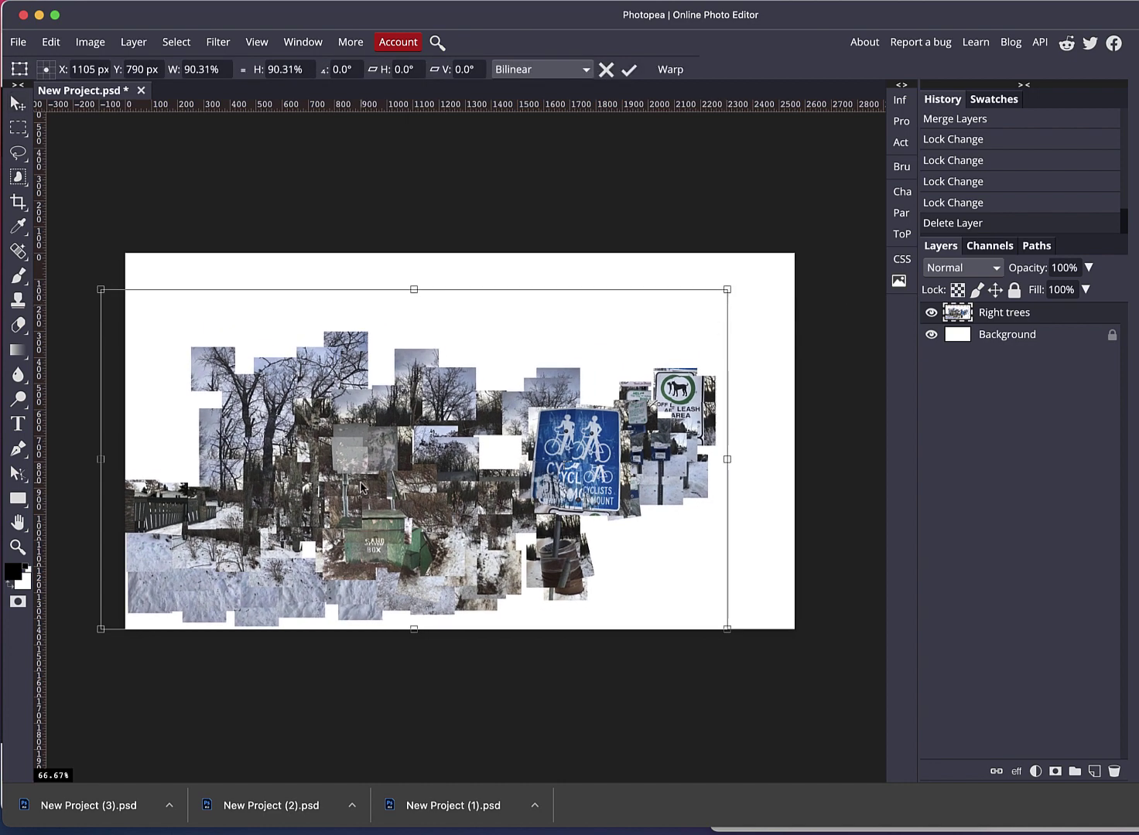
drag(362, 486, 410, 460)
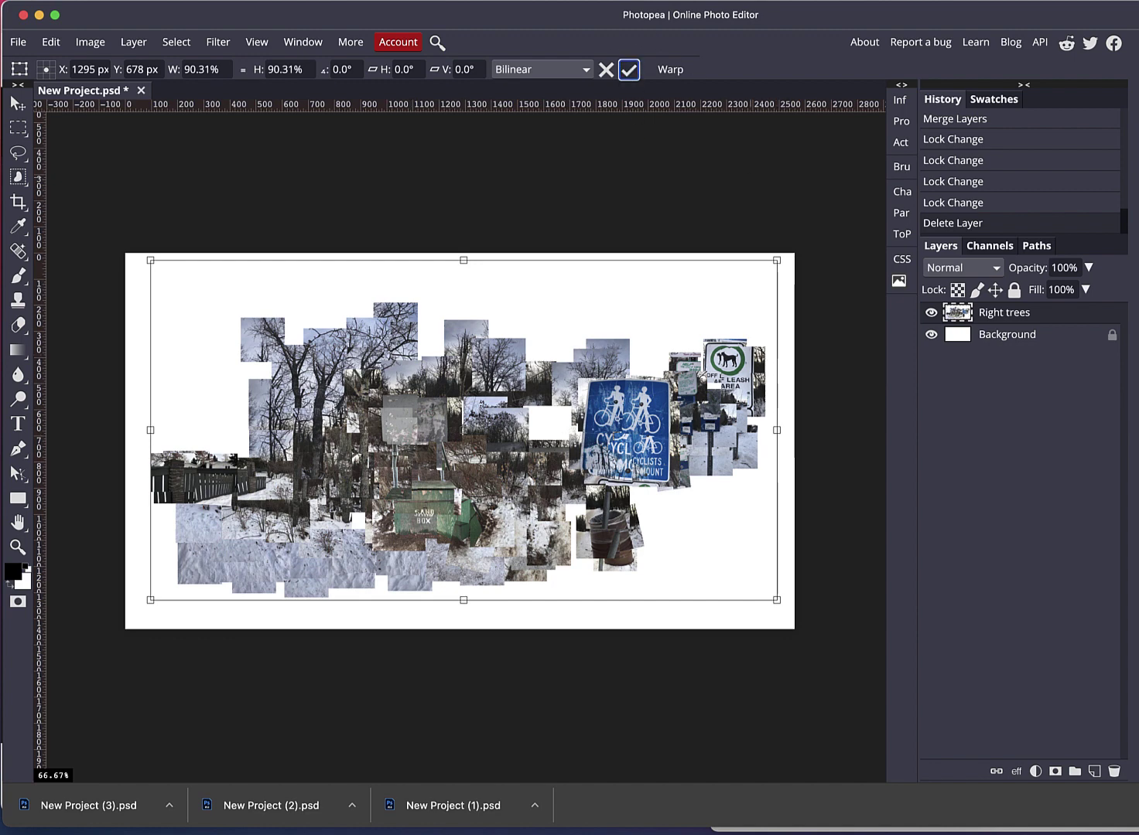
click(628, 70)
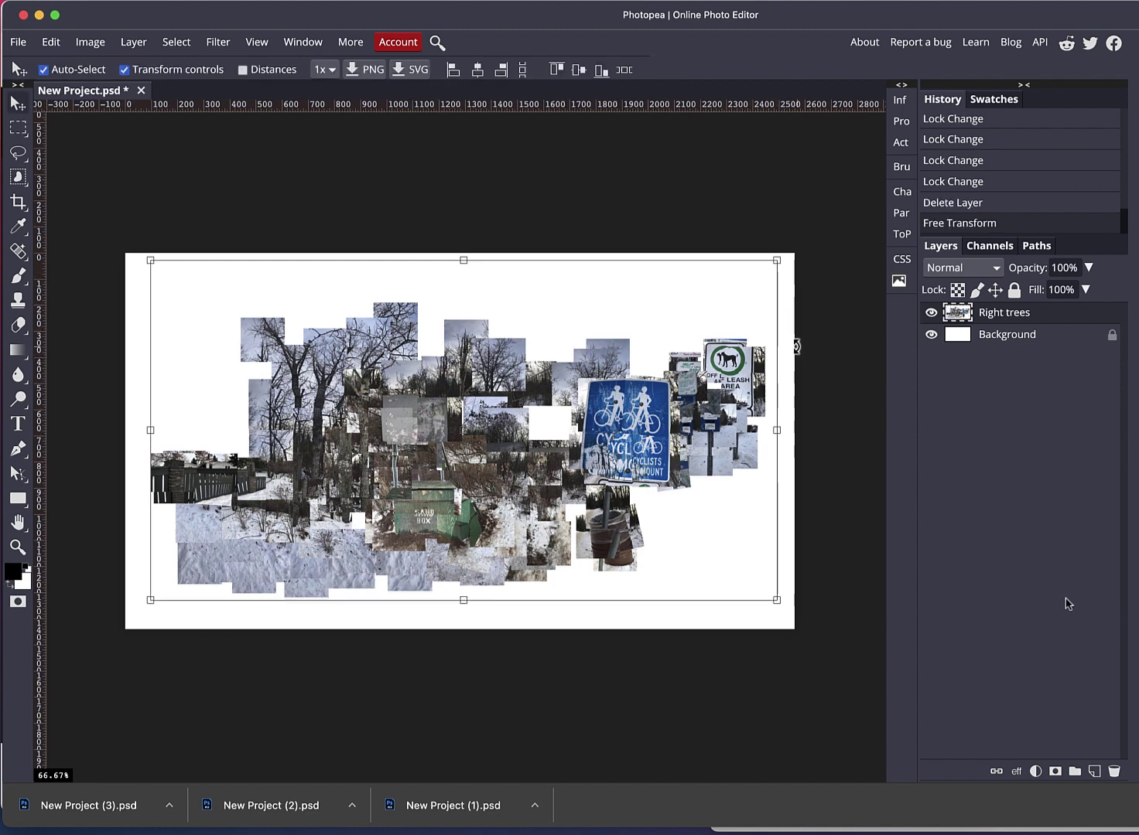
Add a Curves adjustment layer over the collage, raising the RGB curve slightly in the shadows and midtones and more strongly in the highlights.
click(1035, 771)
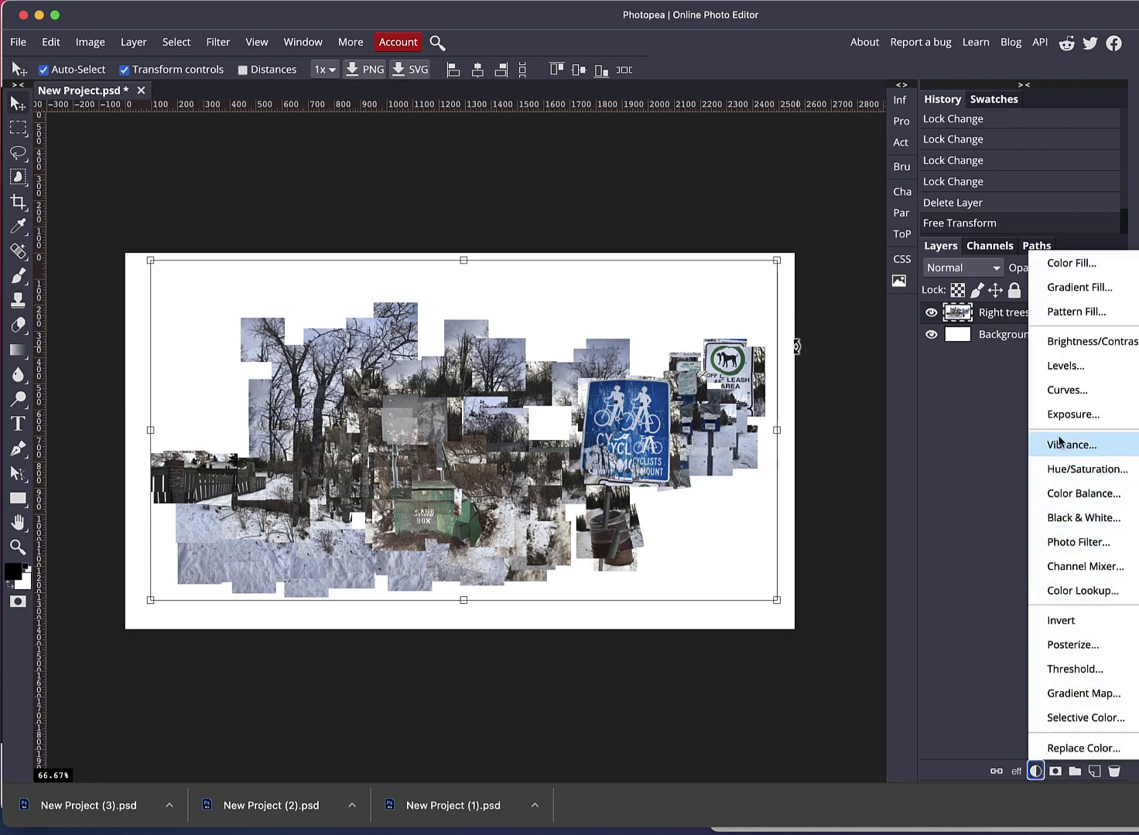
click(1062, 400)
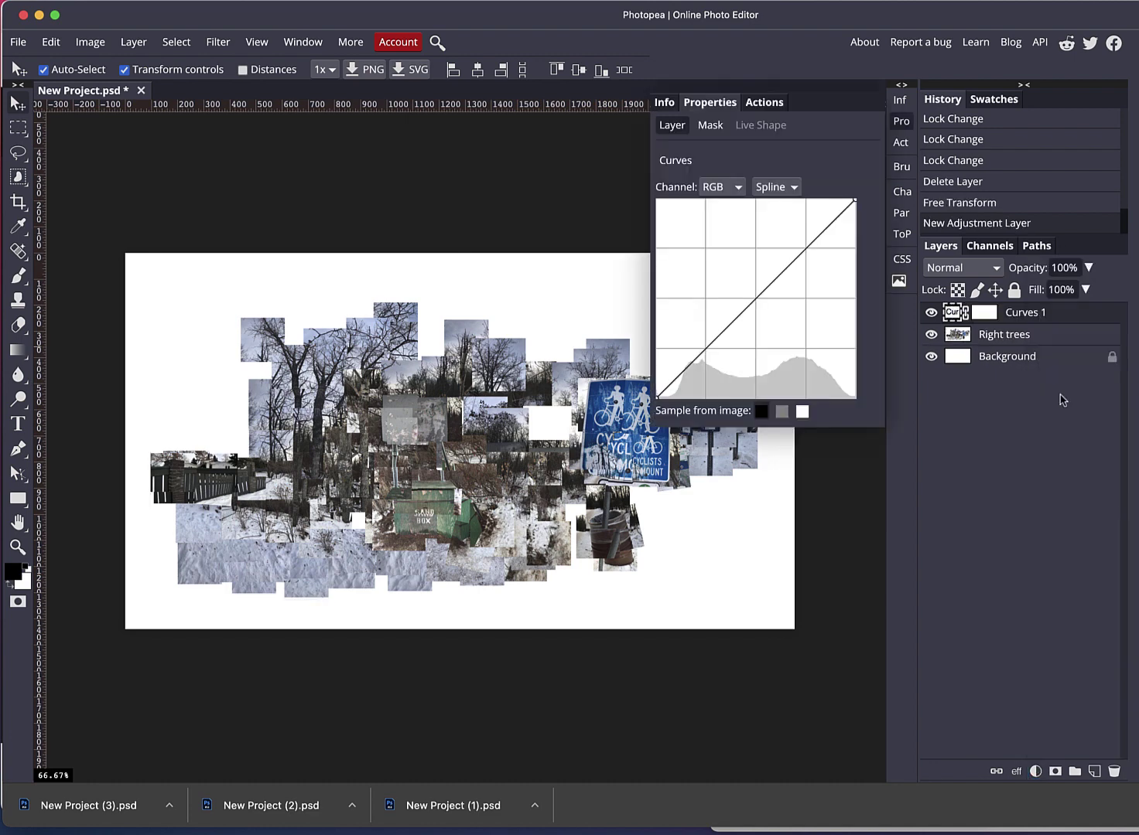
drag(756, 301, 749, 296)
drag(704, 350, 701, 351)
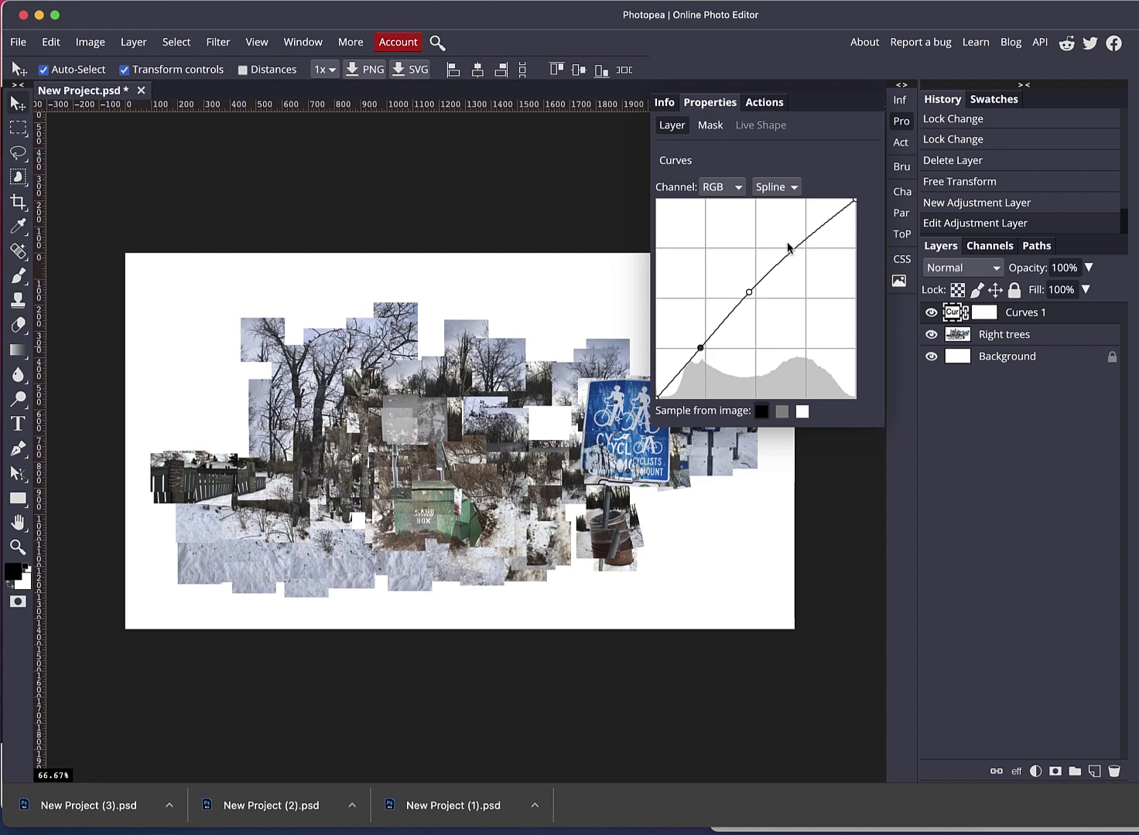
drag(805, 246, 799, 227)
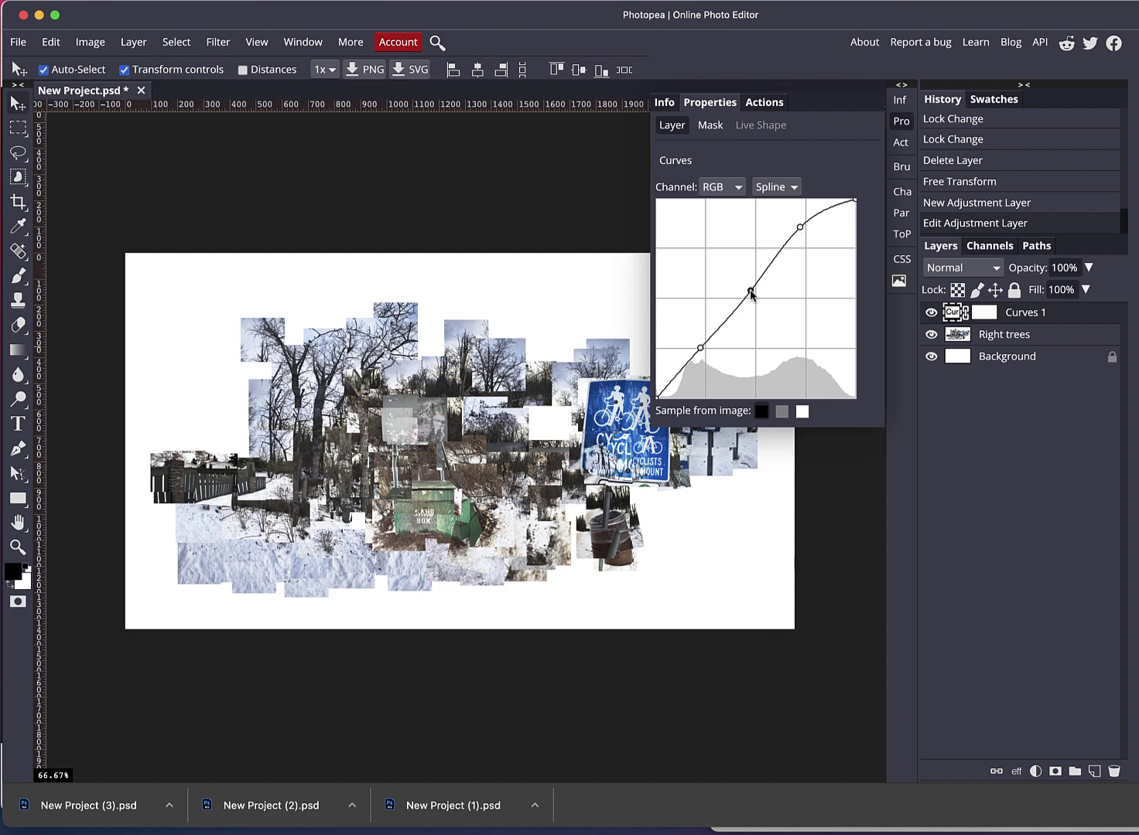
drag(749, 293, 747, 292)
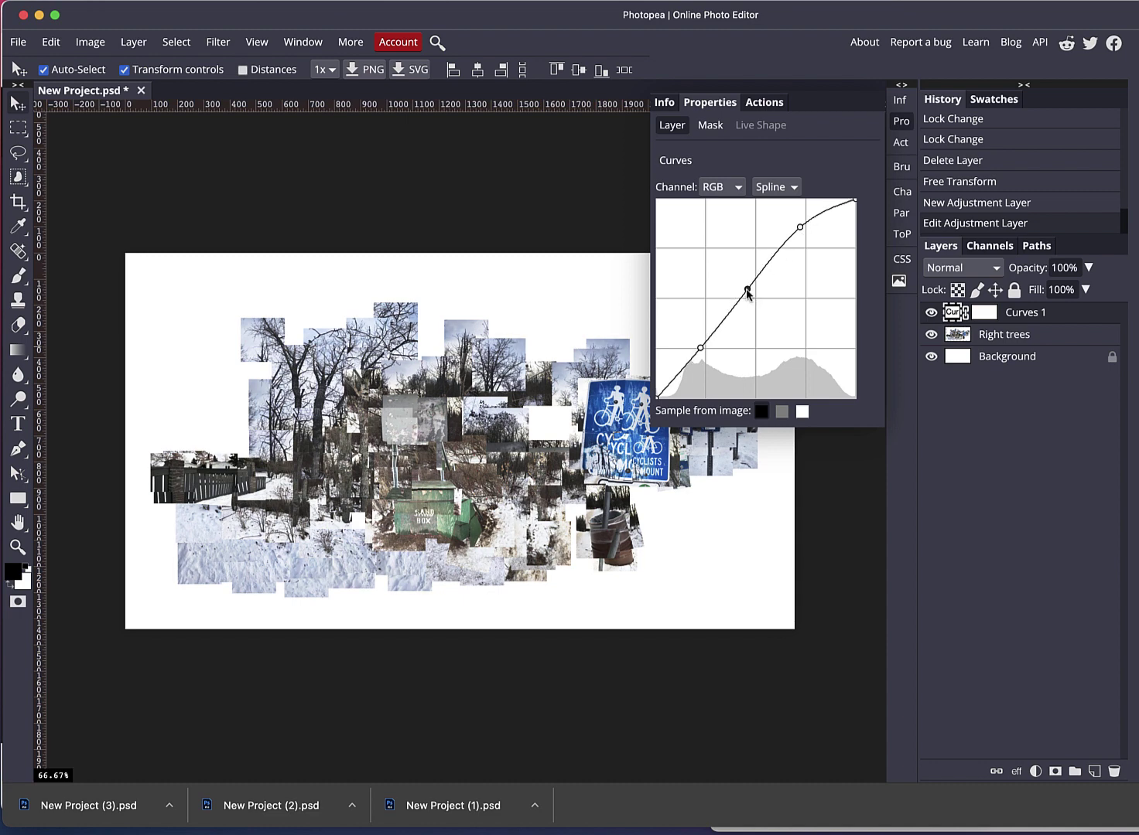
Add a Vibrance adjustment layer with Vibrance set to 45 and Saturation set to 12.
click(1035, 771)
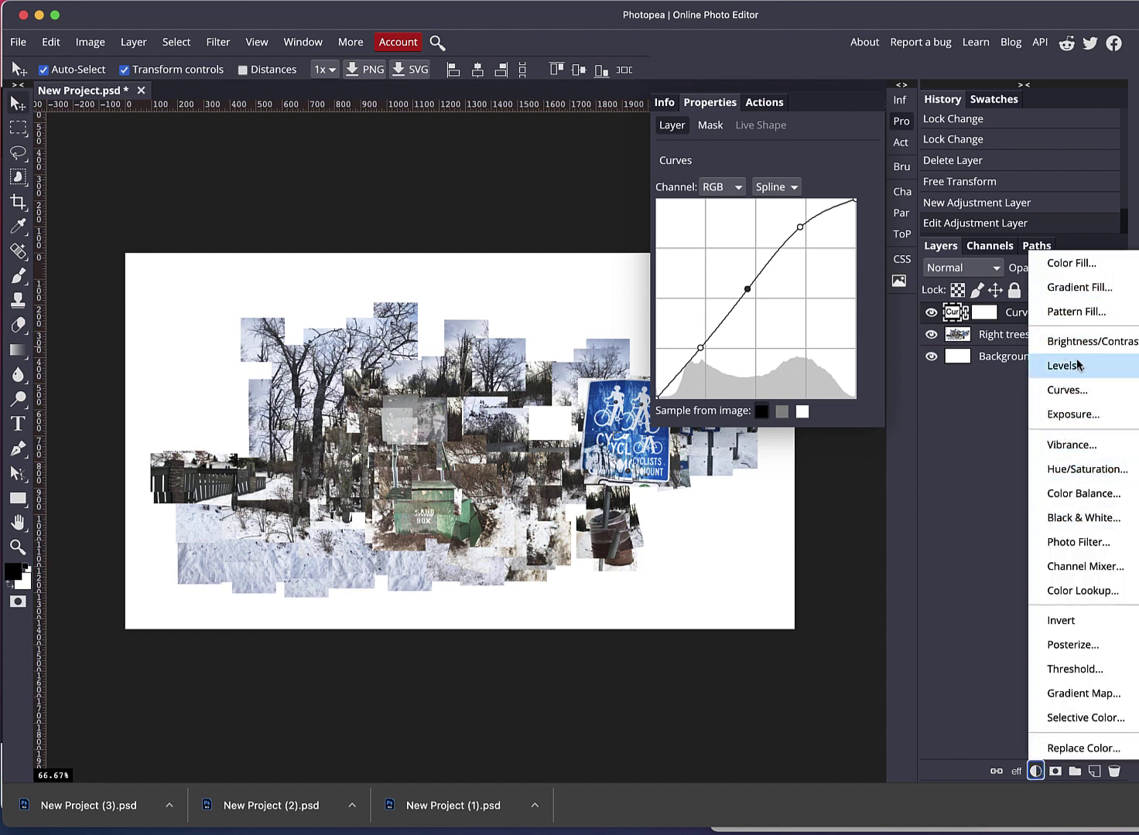
click(1070, 445)
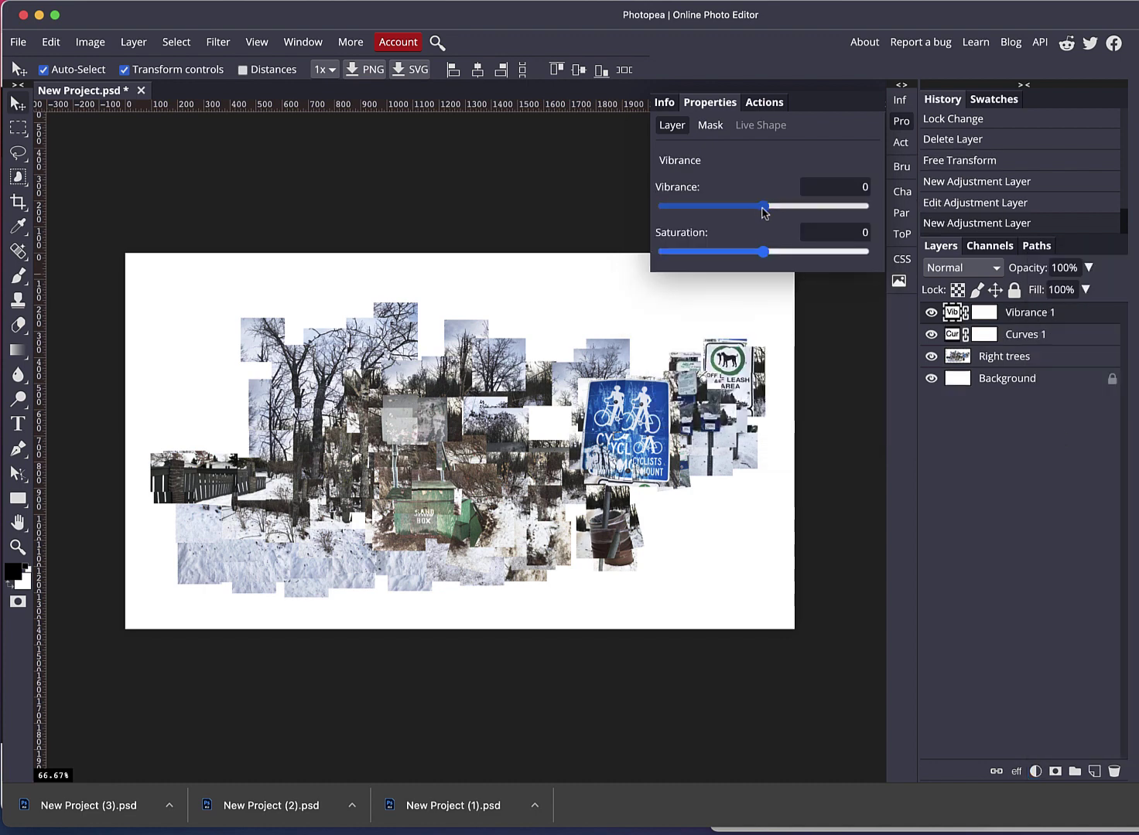
drag(767, 211, 809, 207)
mouse_move(764, 252)
mouse_down()
mouse_move(799, 253)
mouse_move(777, 256)
mouse_up()
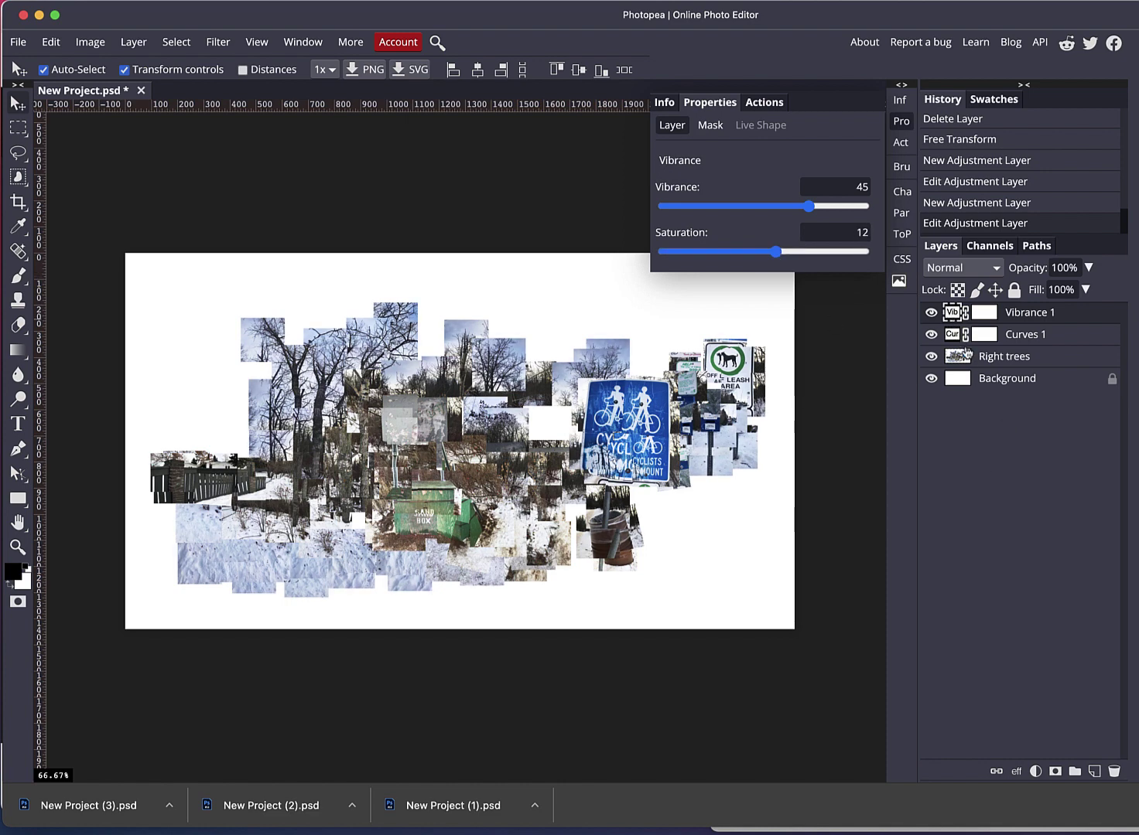
Stamp the visible layers into a new merged layer, and delete the Vibrance 1 and Curves 1 adjustments and the Right trees layer.
key(alt+shift+super+e)
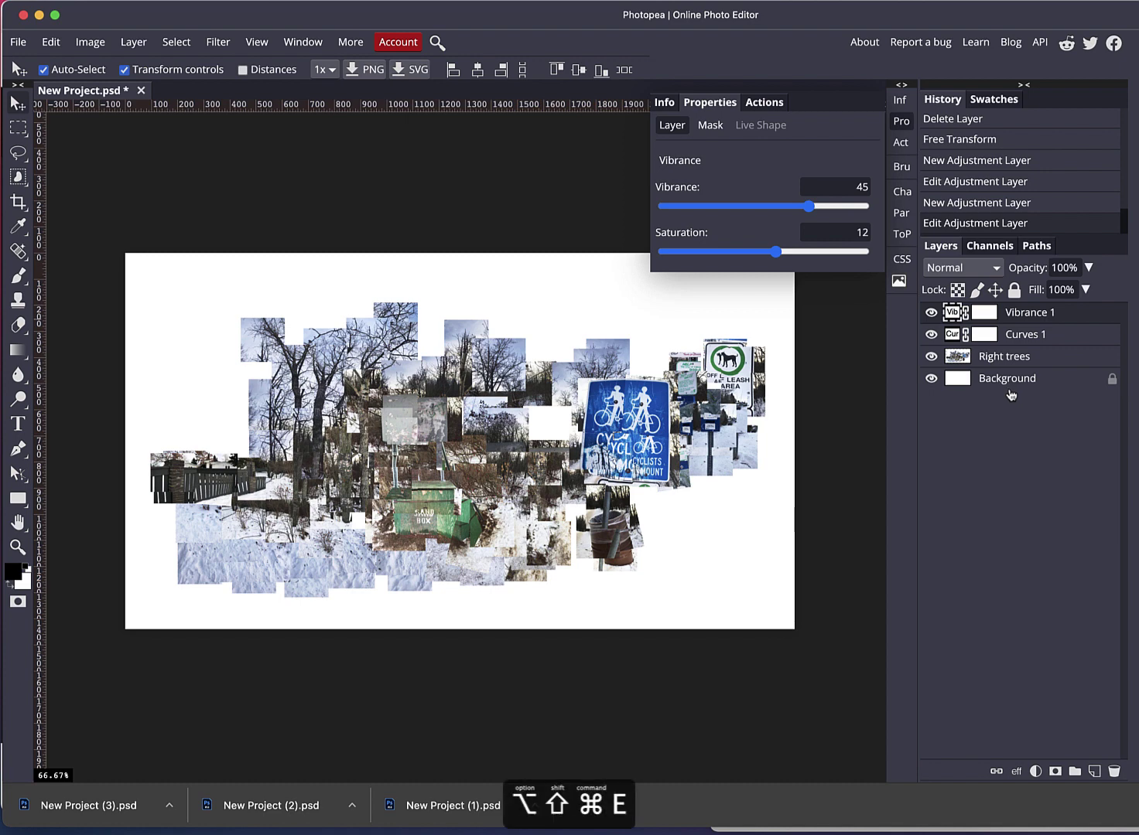
click(957, 335)
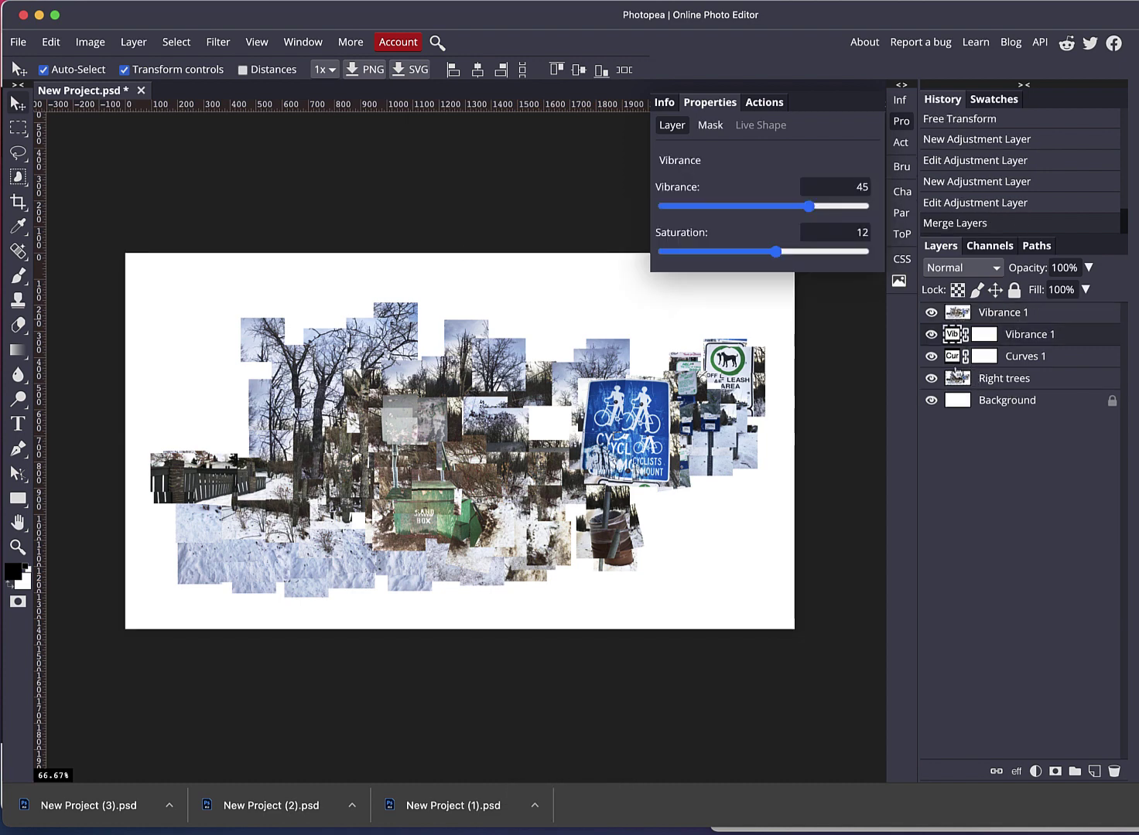
click(957, 378)
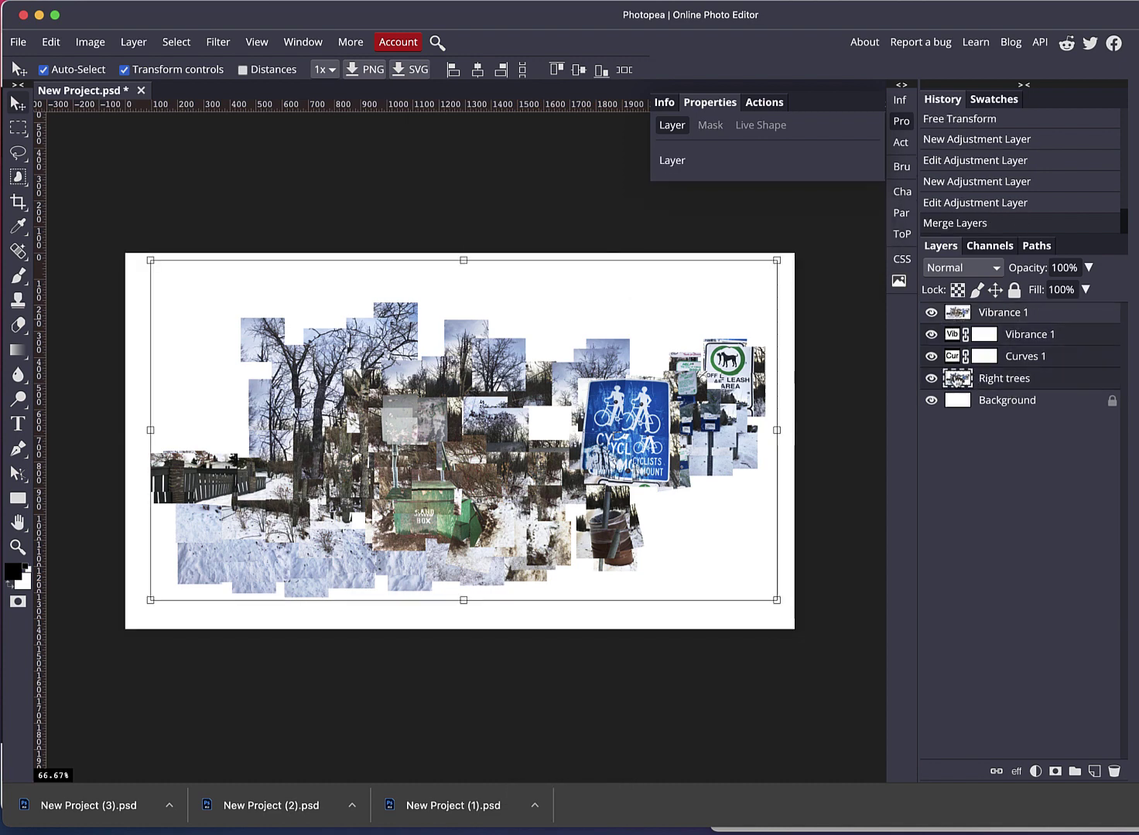
click(1113, 772)
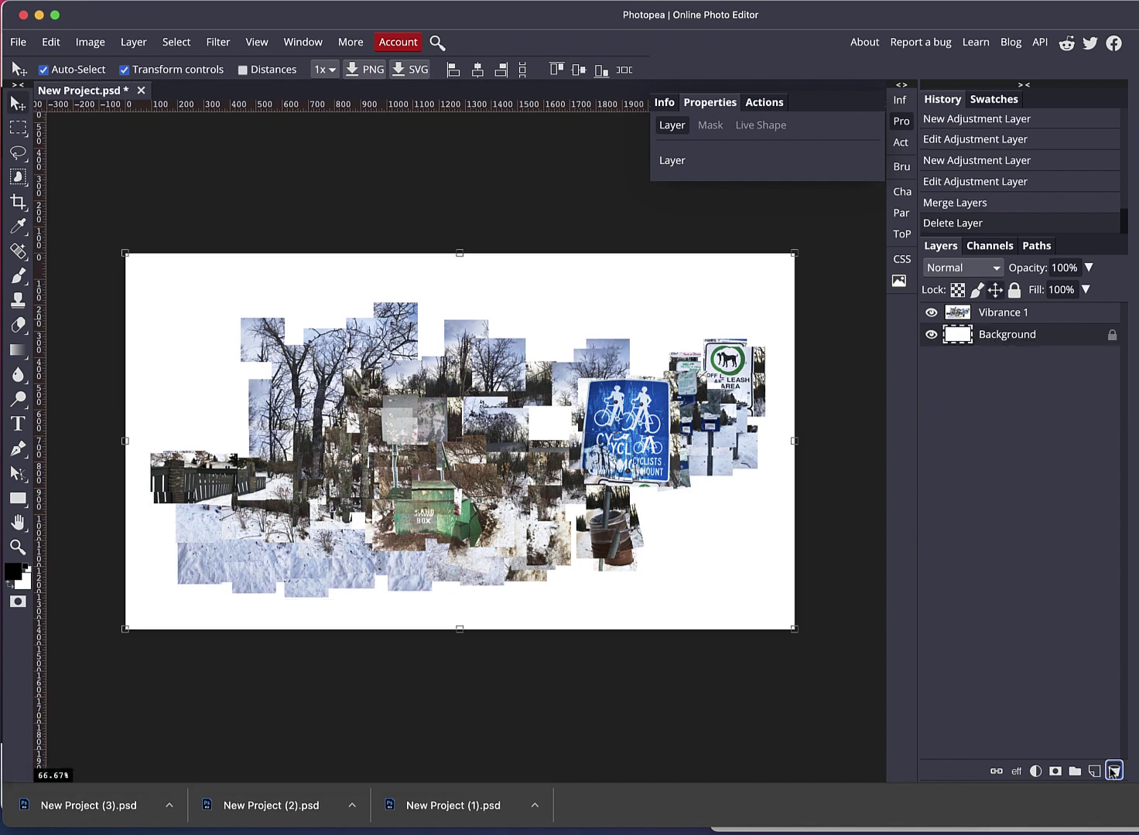
Duplicate the merged Vibrance 1 layer.
click(959, 317)
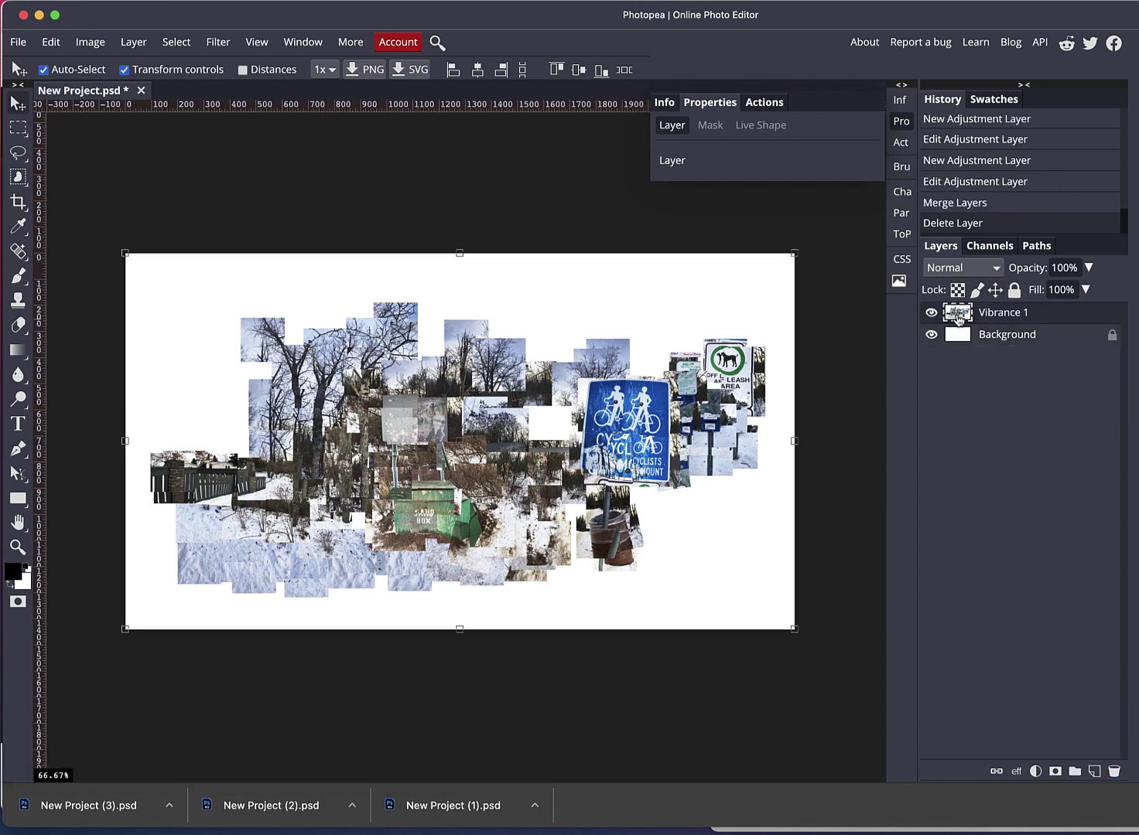
double_click(958, 315)
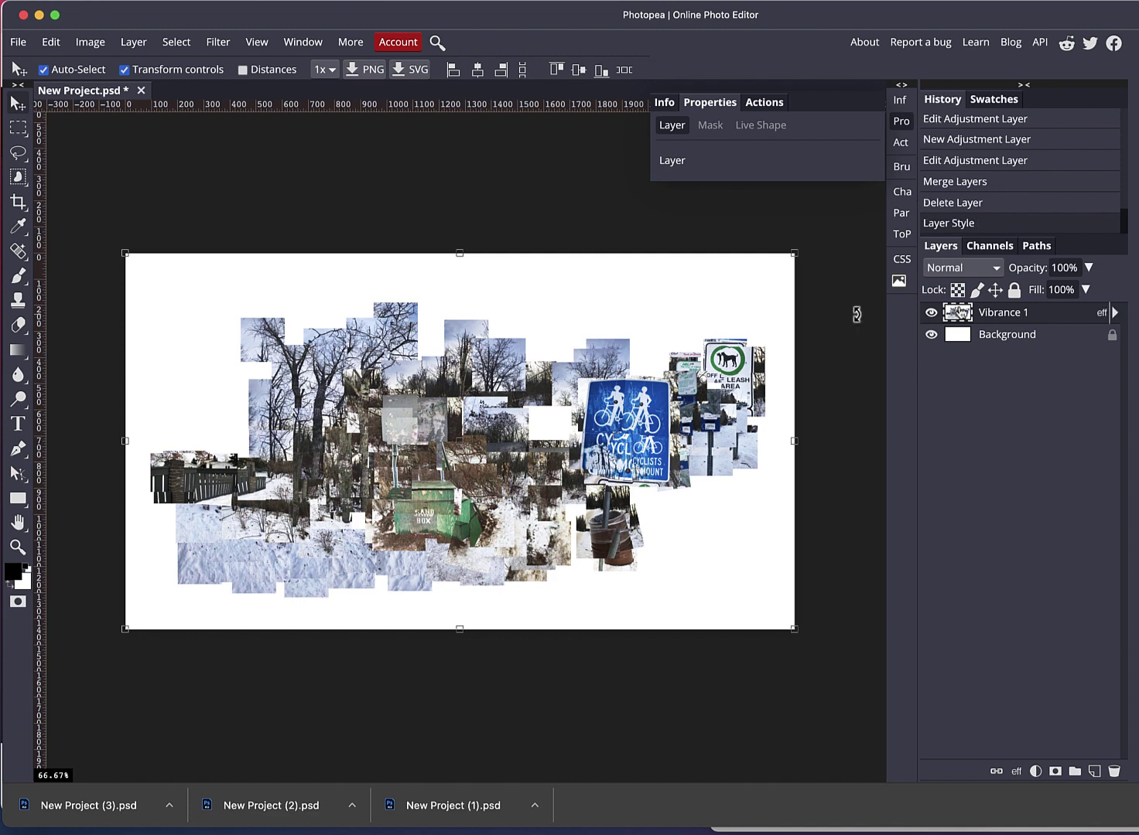
click(134, 43)
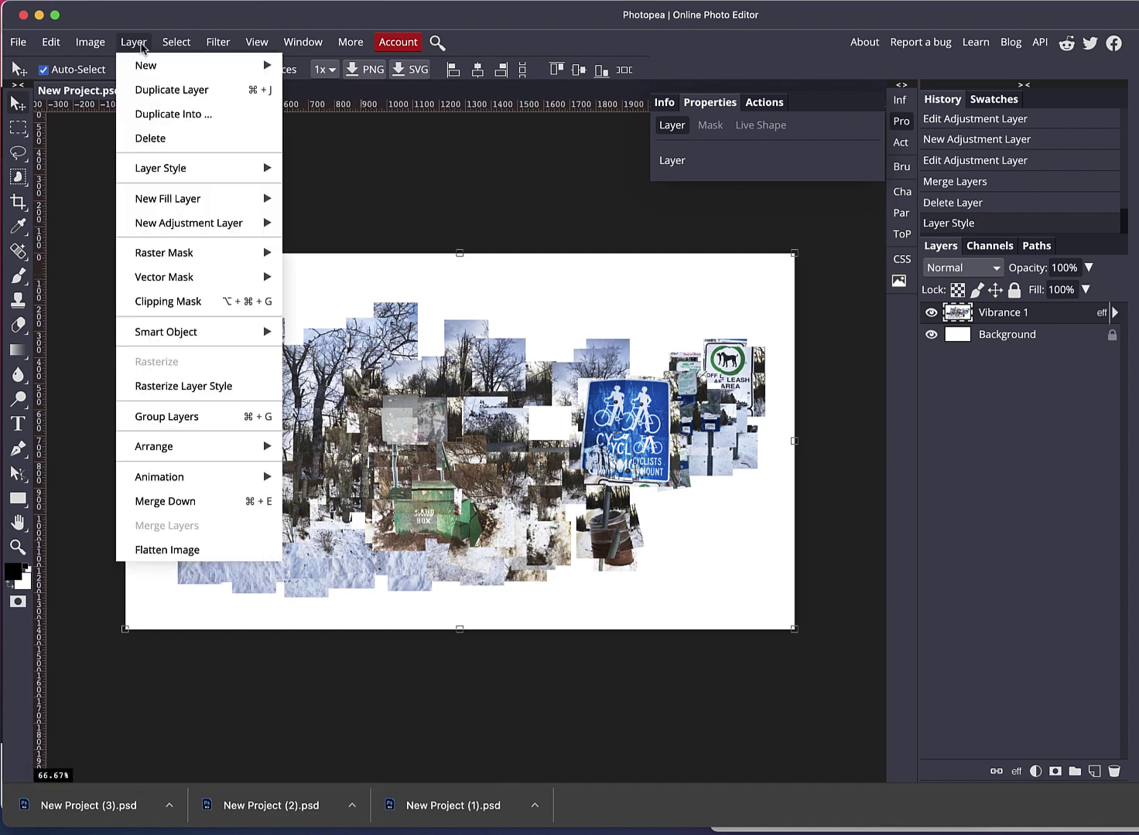
click(148, 90)
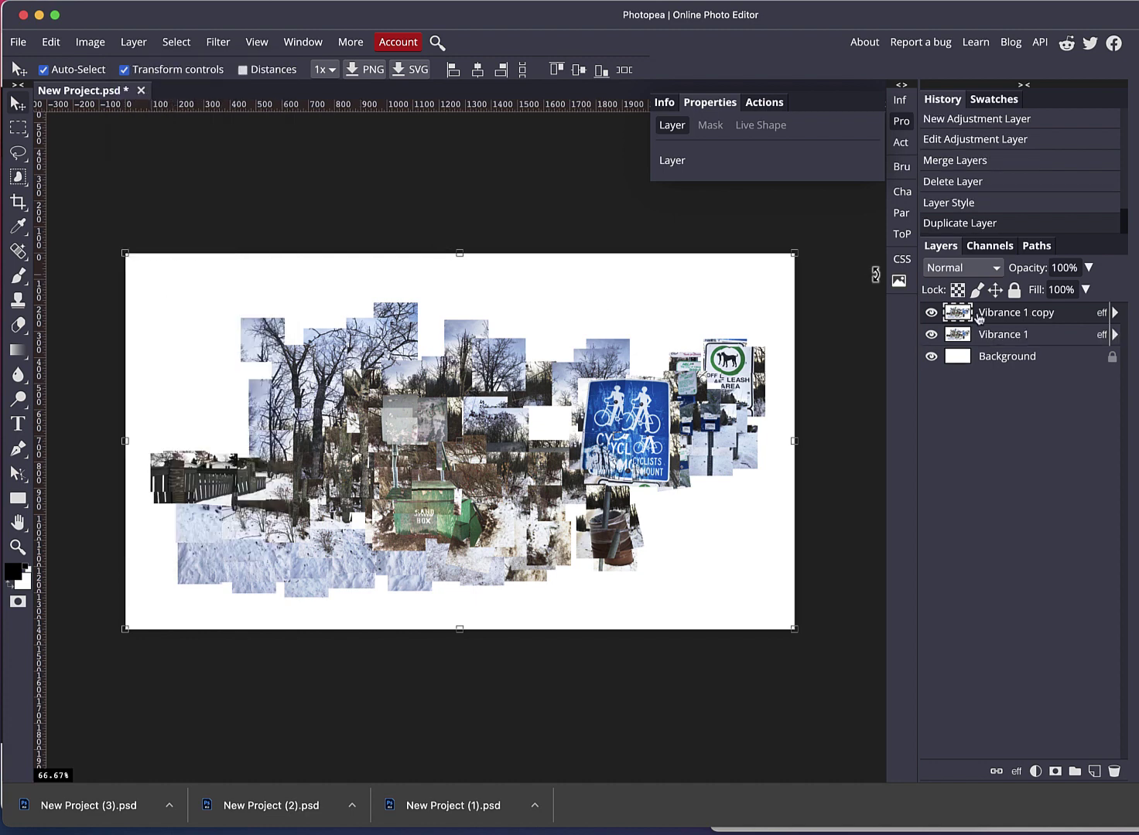
Apply a High Pass filter with a 1.7 px radius to the duplicated layer, and set its blend mode to Hard Light.
click(219, 41)
mouse_move(264, 371)
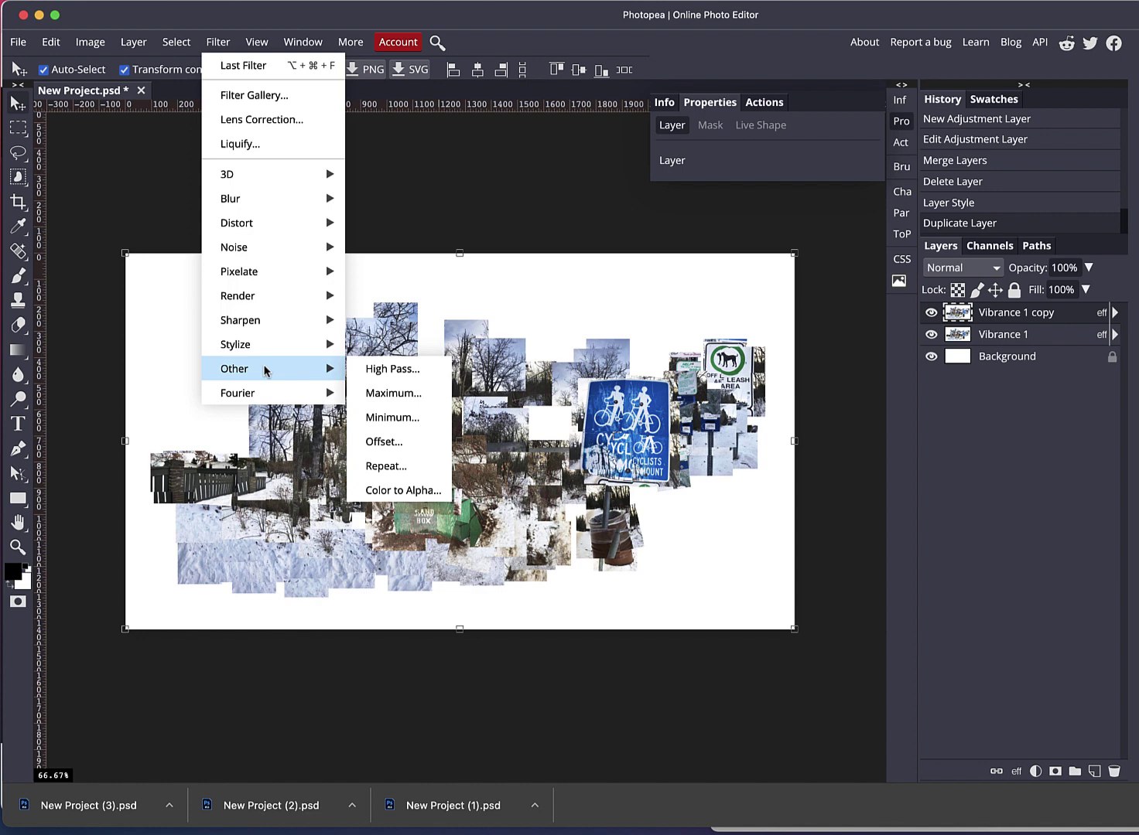
click(379, 371)
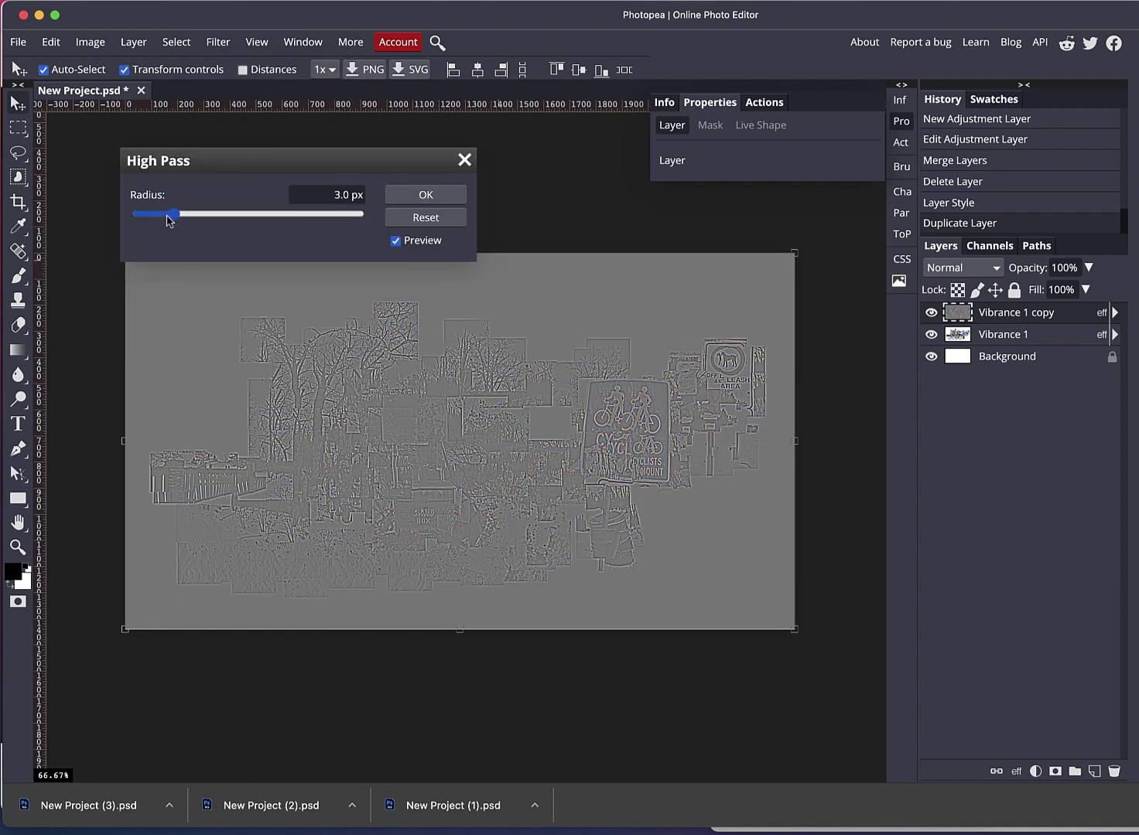
drag(169, 221, 162, 221)
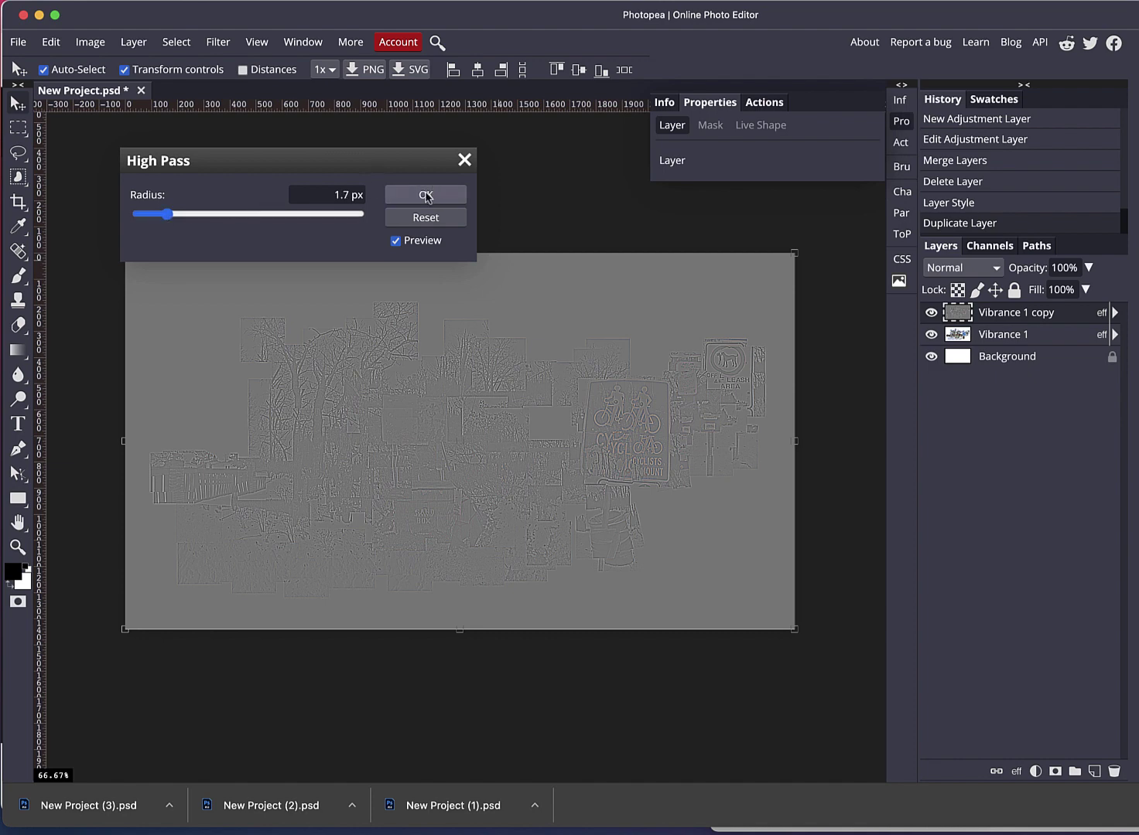
click(425, 196)
click(987, 269)
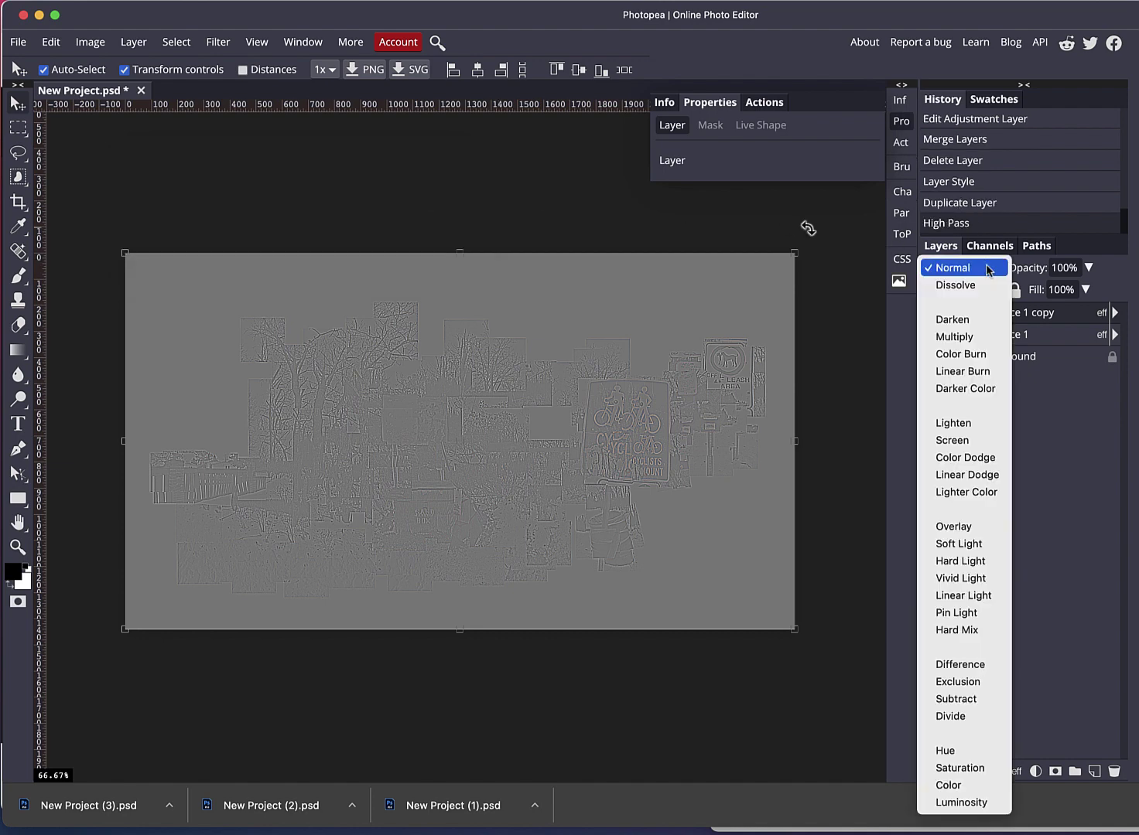
click(972, 561)
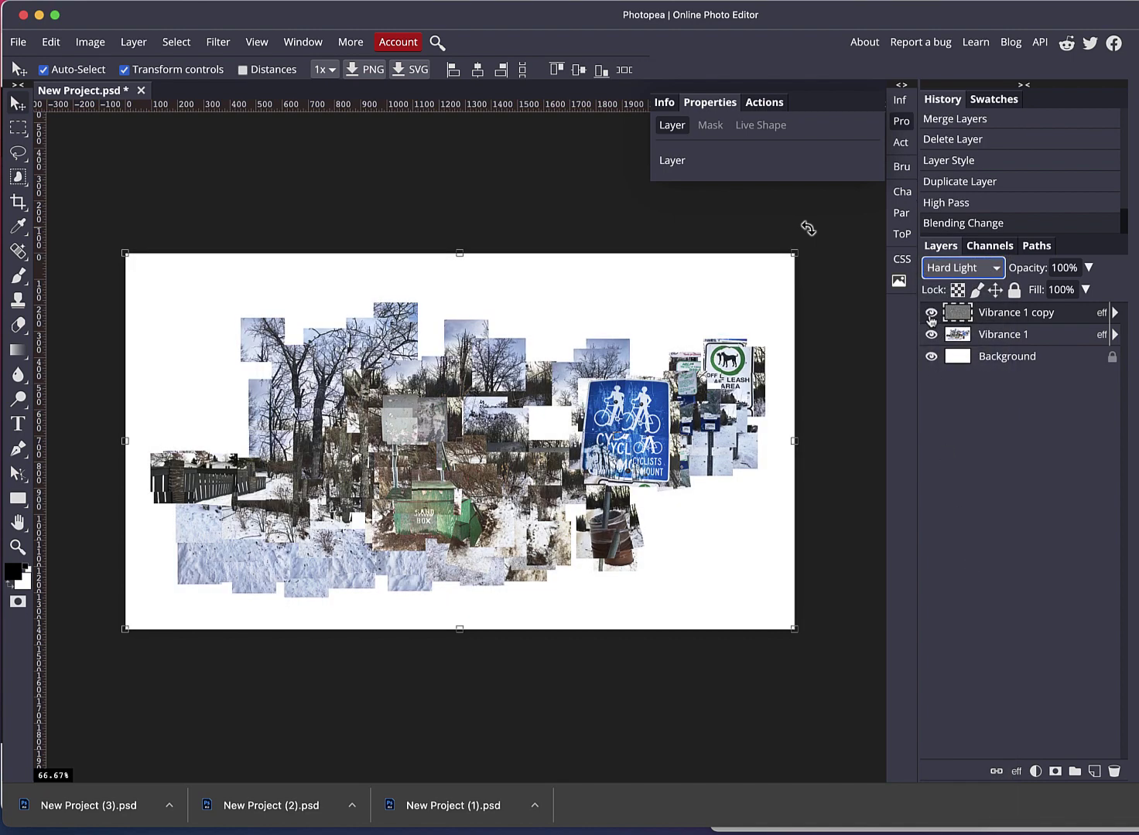
Compare the blue cyclist sign up close with the High Pass sharpening layer hidden and shown.
key(ctrl+plus)
key(ctrl+plus)
key(ctrl+plus)
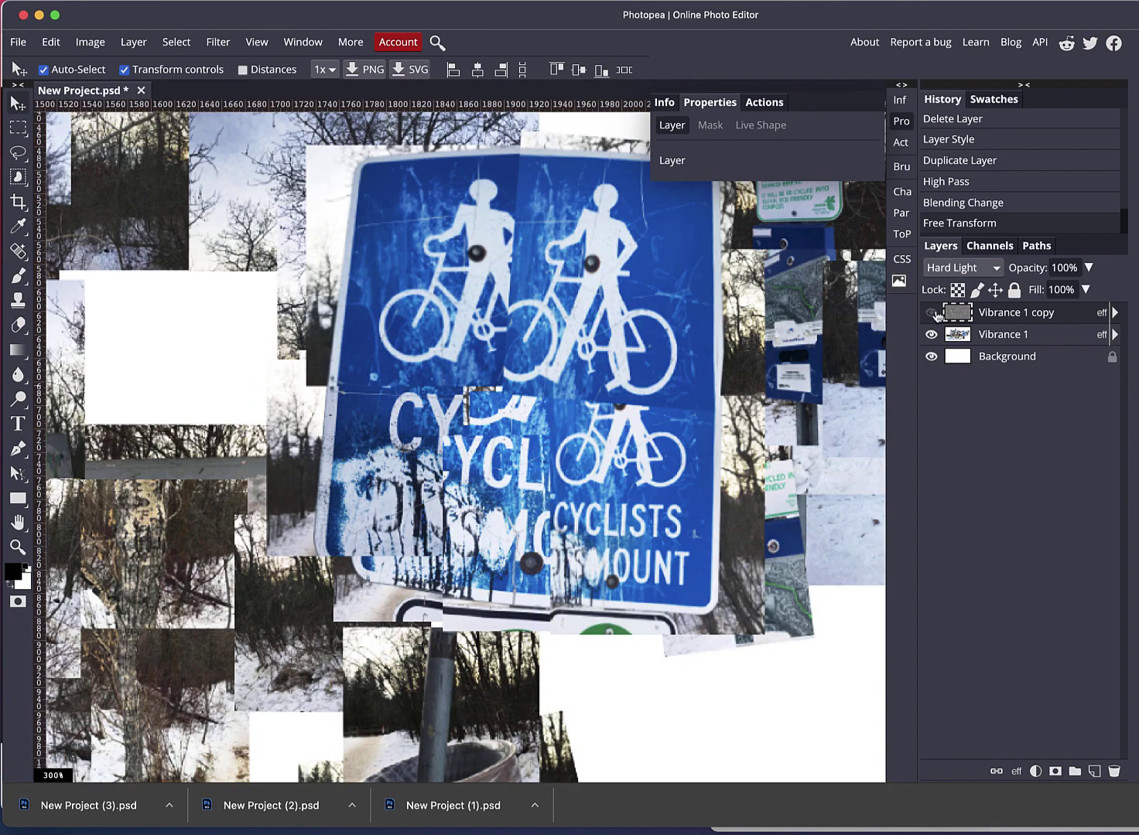
click(932, 313)
click(932, 312)
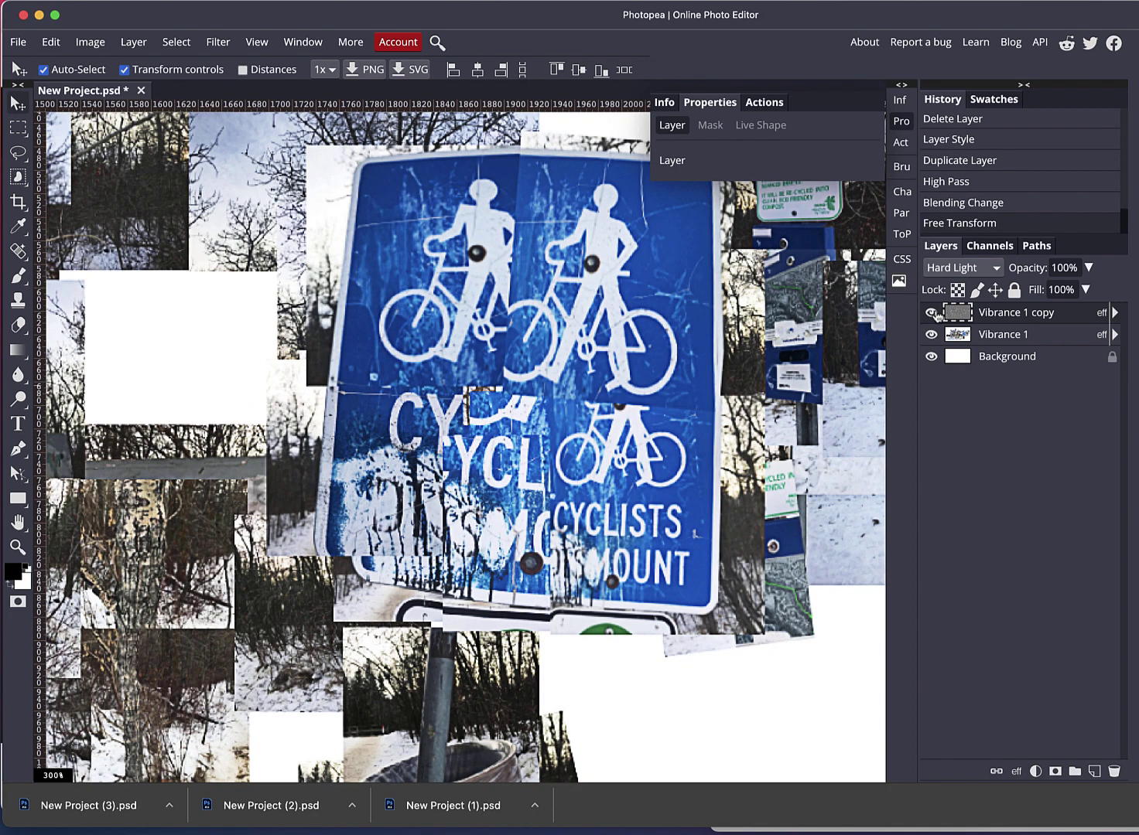
key(ctrl+0)
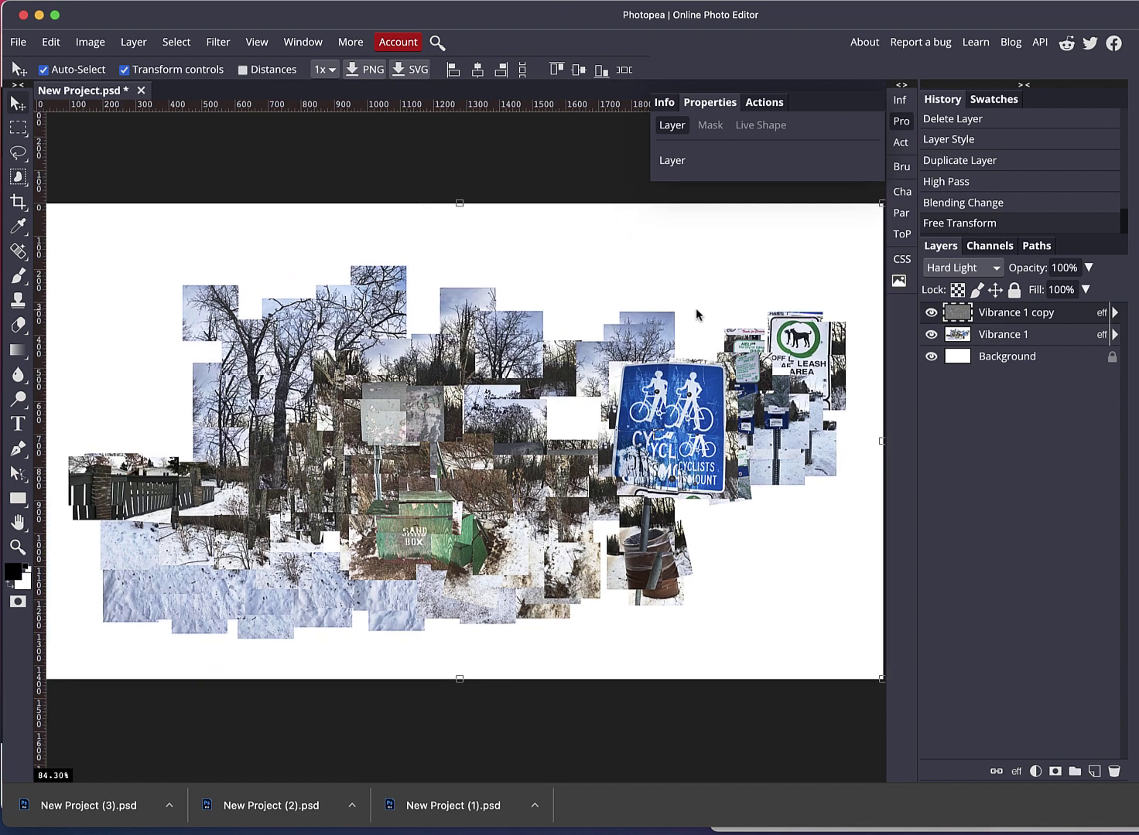
Save the collage as a PSD and export it as a 2560 × 1440 px JPG at 70% quality.
click(18, 42)
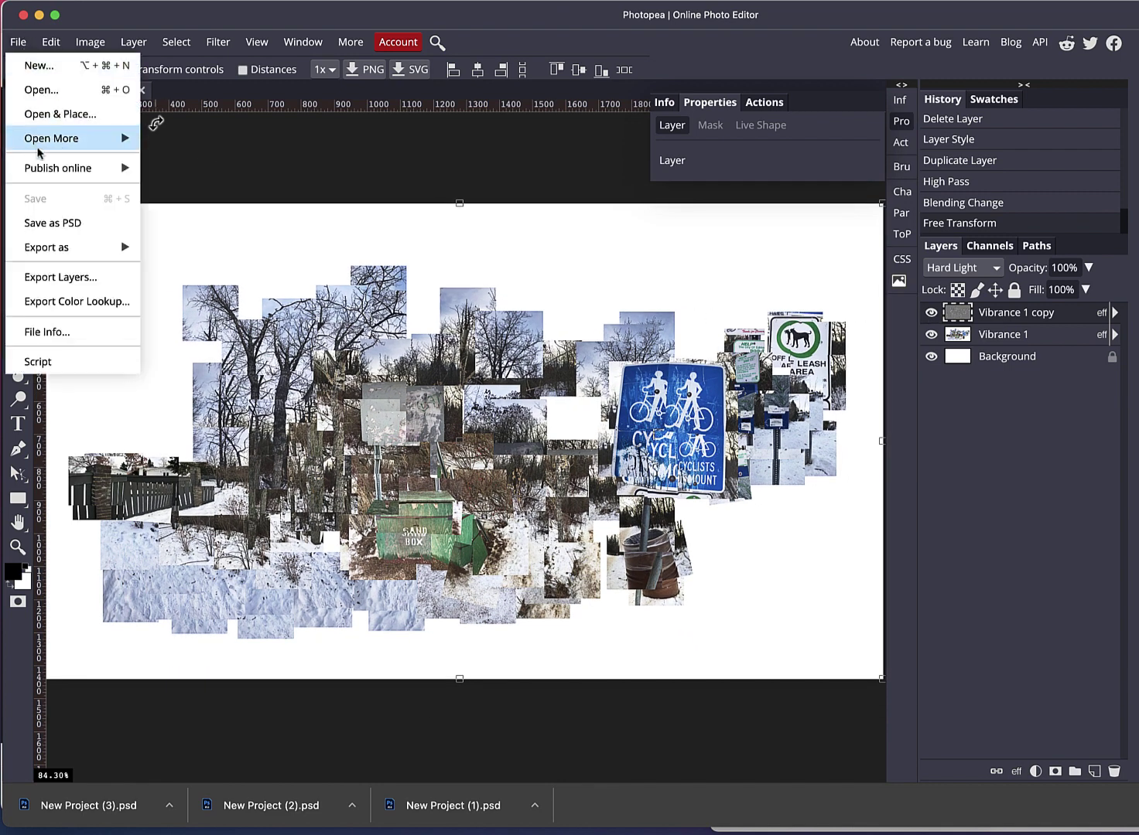
click(39, 223)
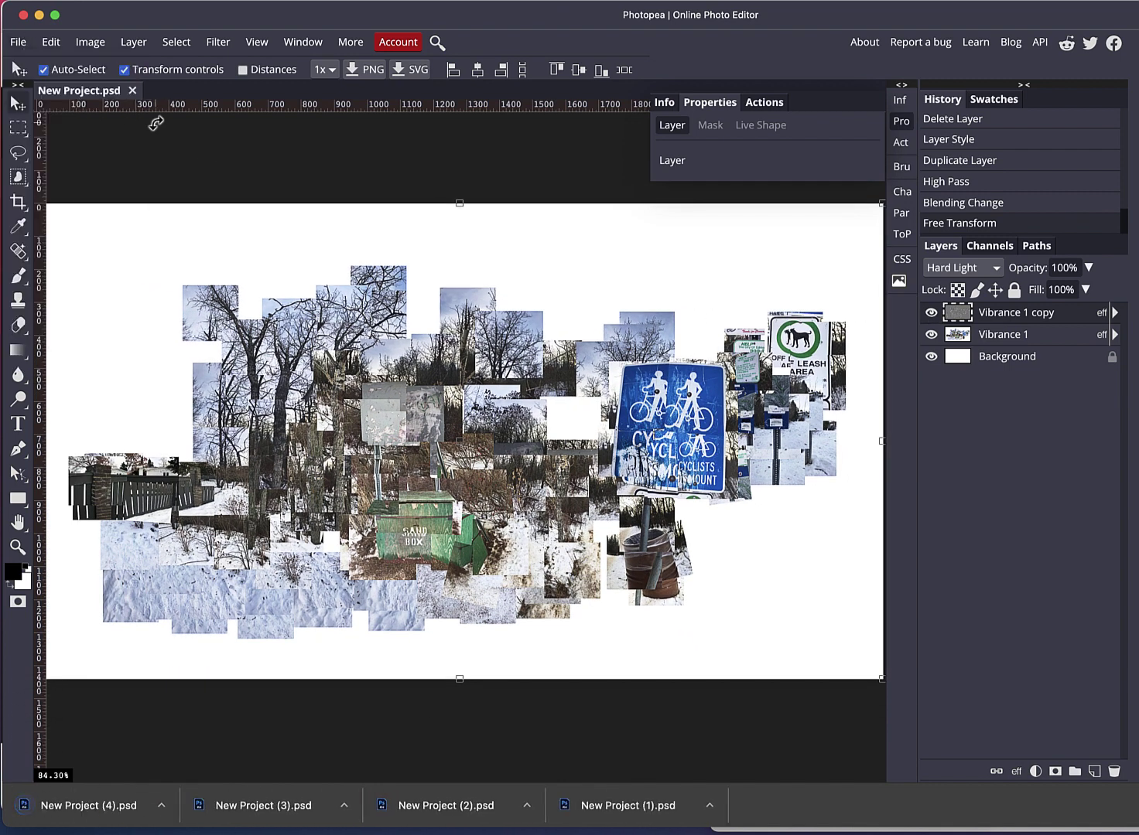
click(18, 42)
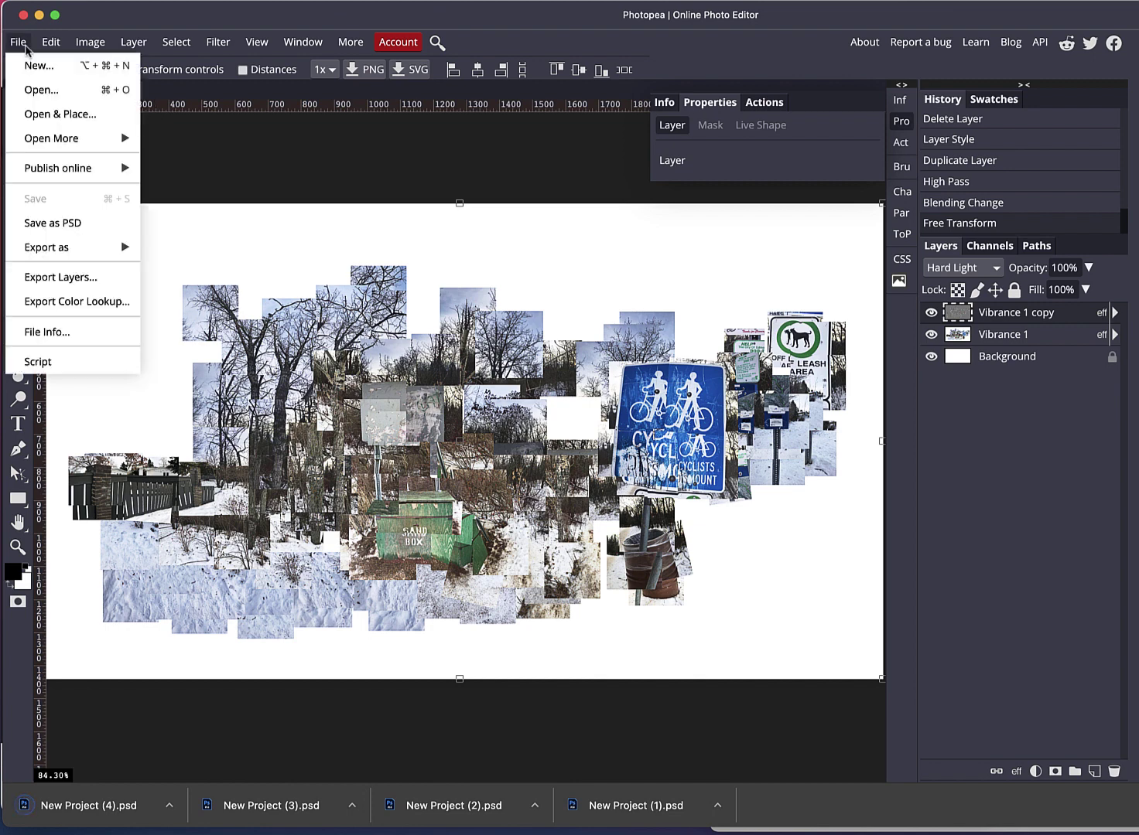
mouse_move(51, 249)
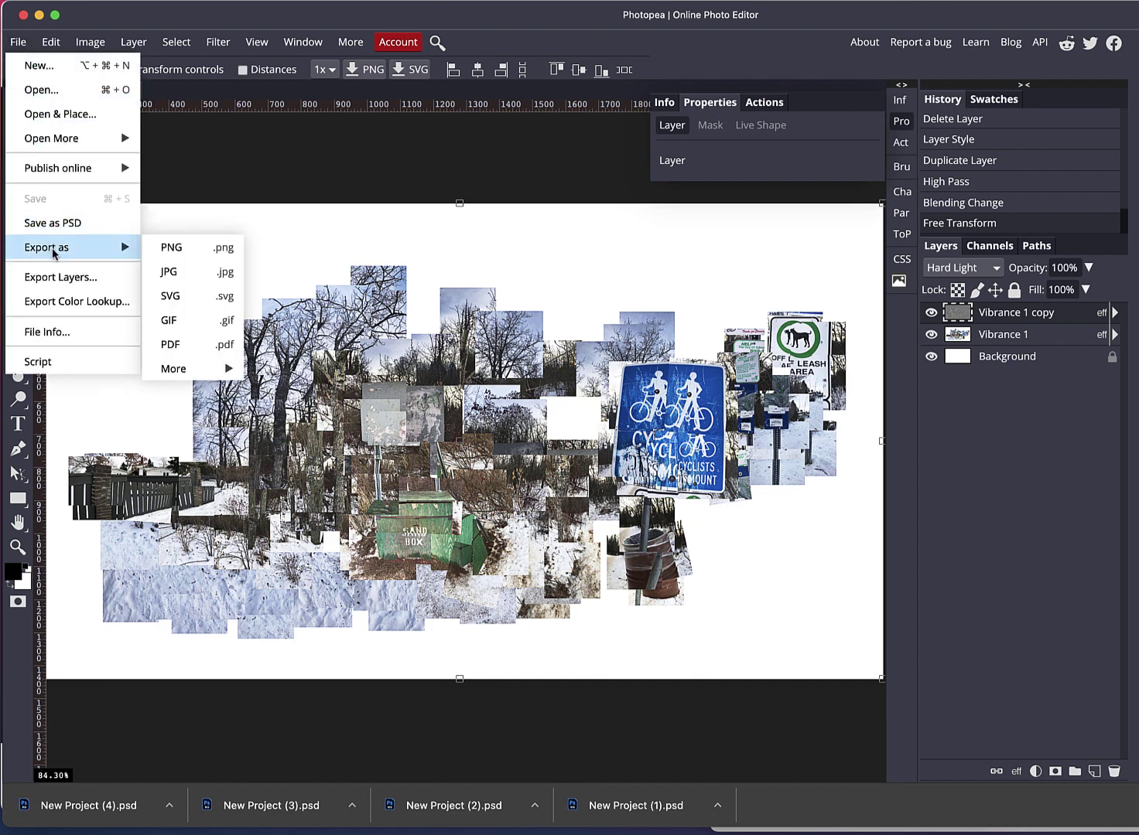
click(166, 268)
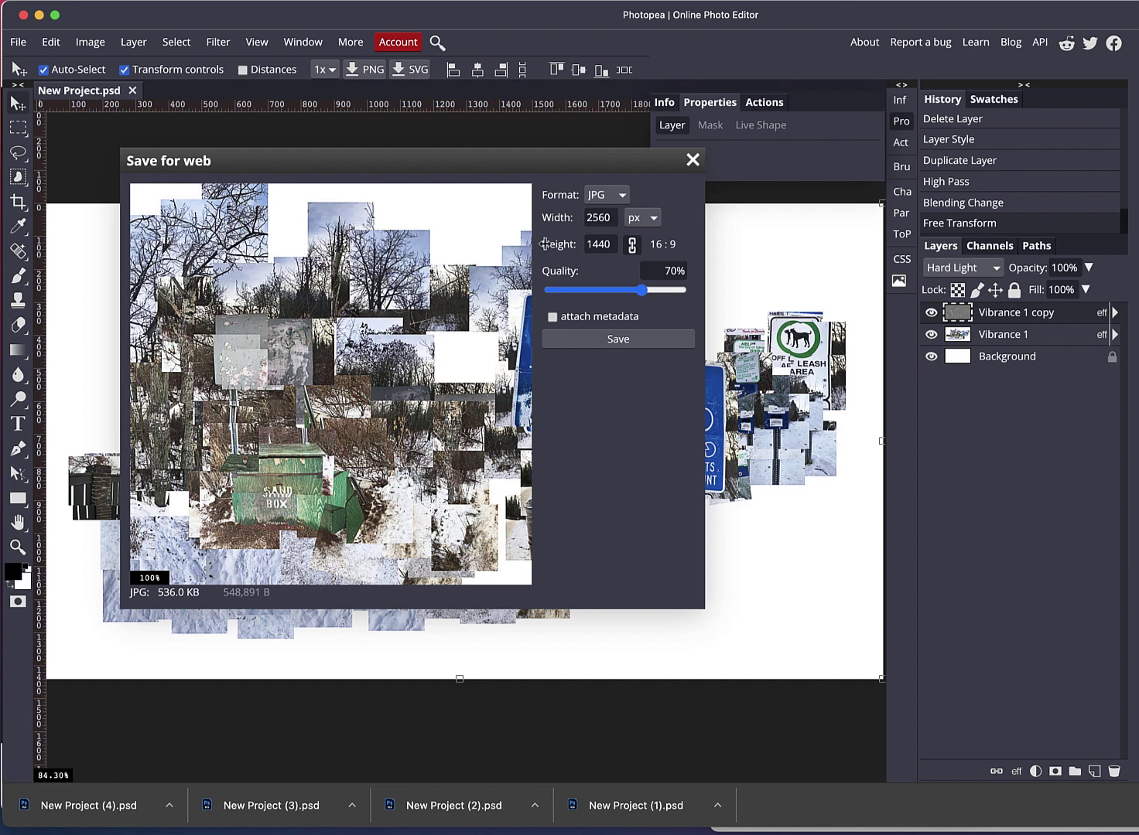
click(594, 340)
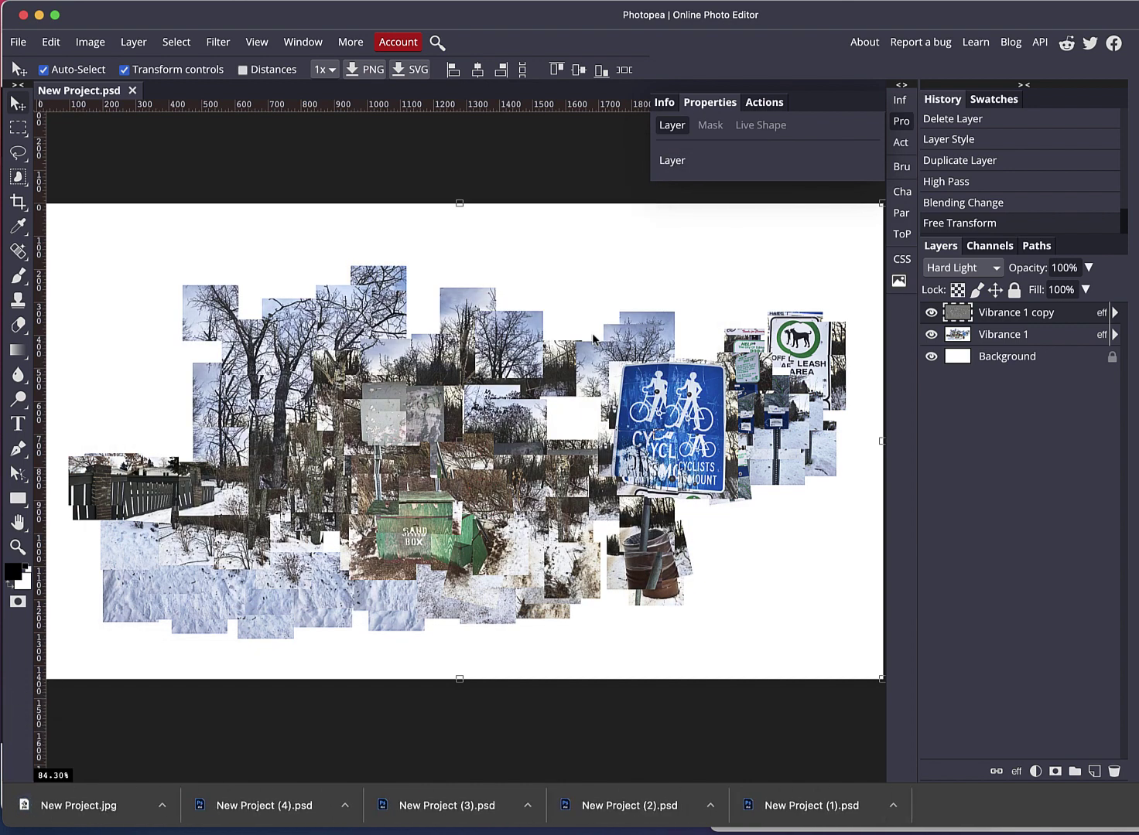
click(900, 121)
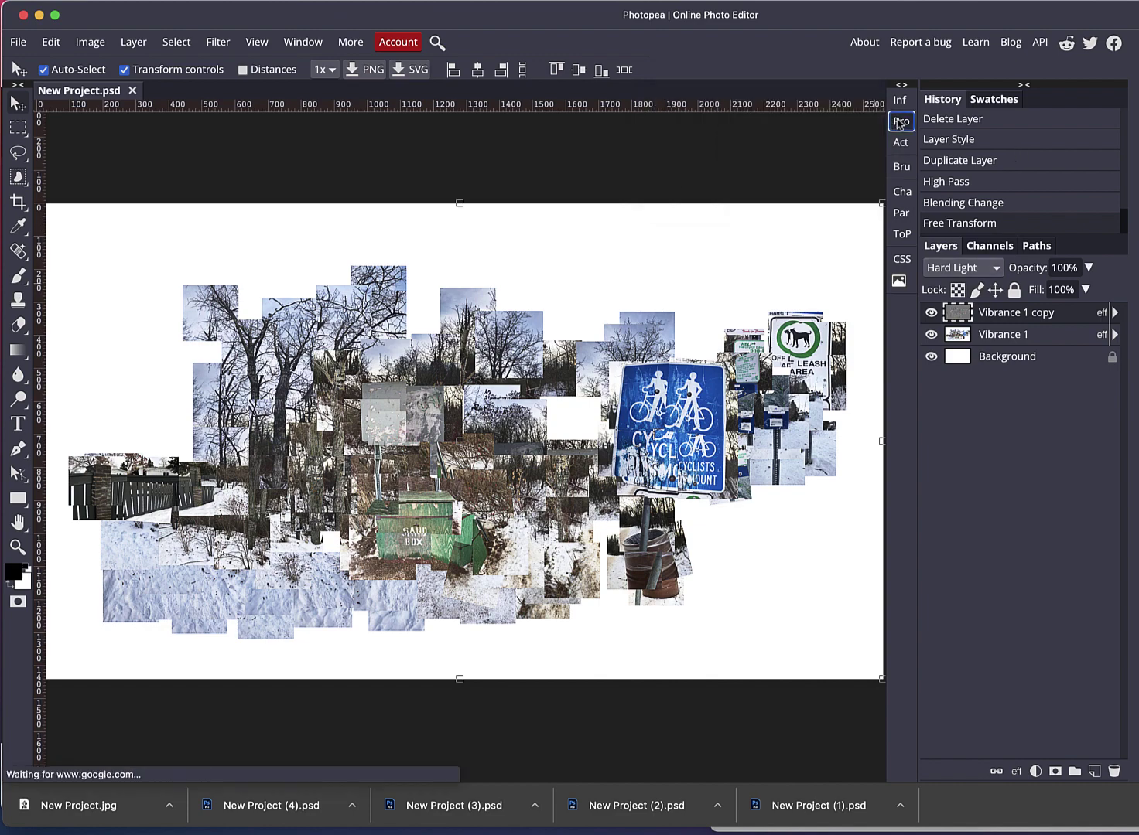